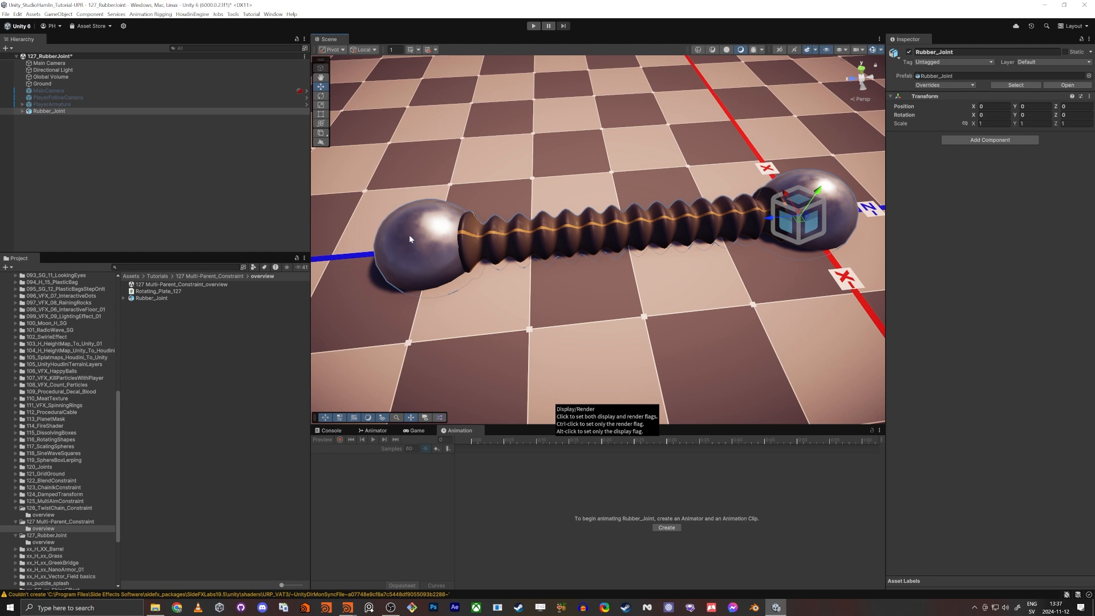
Switch to Houdini and add a Labs Auto UV node below the sphere1 node.
{"action": "key", "text": "alt+Tab"}
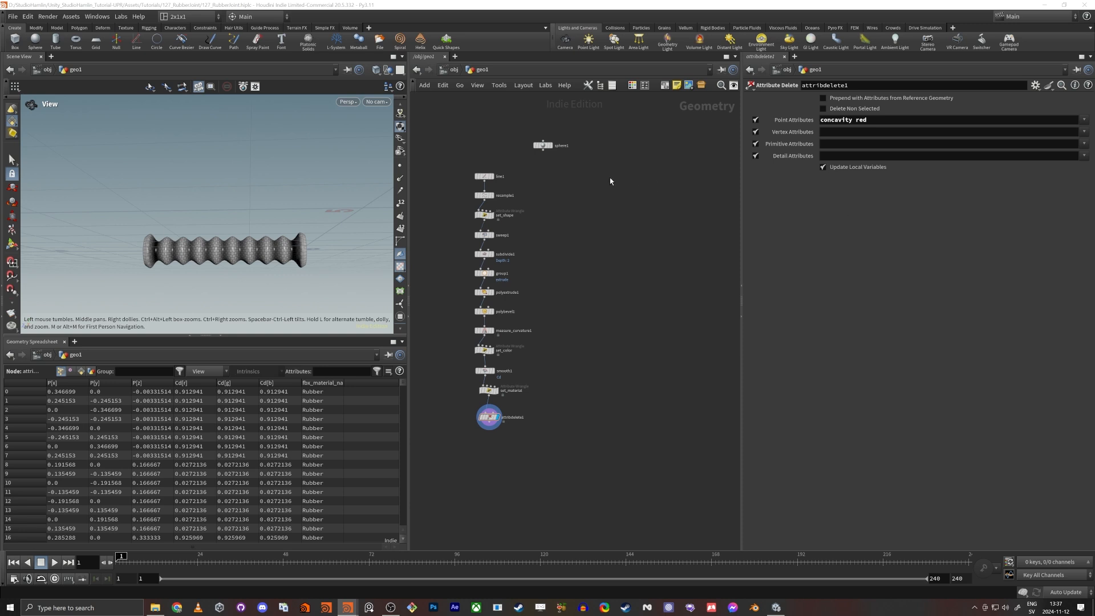
{"action": "scroll", "coordinate": [610, 182], "scroll_direction": "up", "scroll_amount": 8}
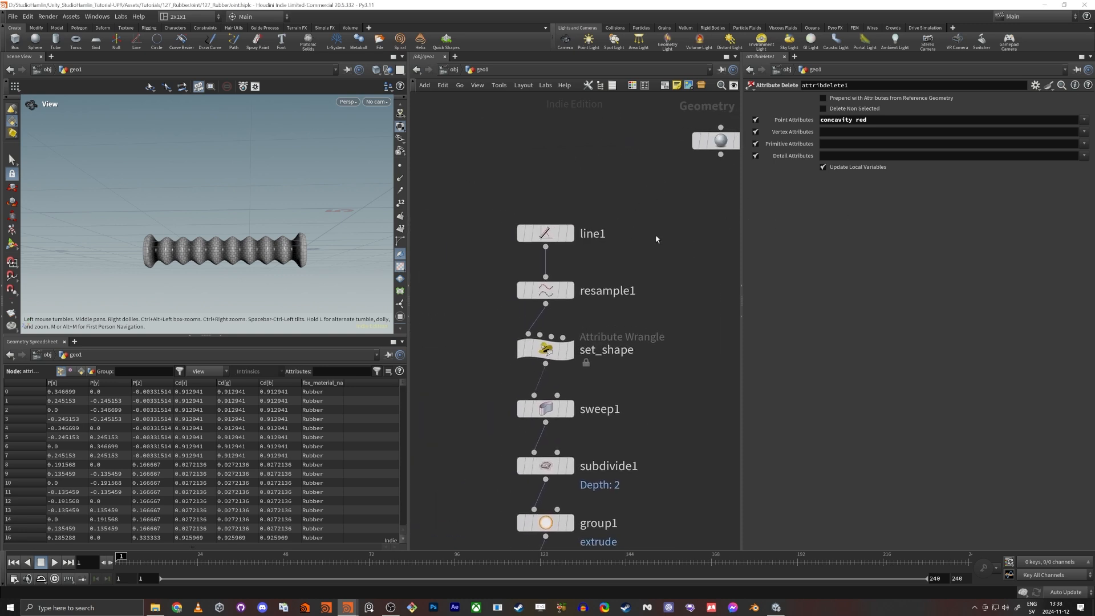
{"action": "middle_click_drag", "start_coordinate": [656, 239], "coordinate": [589, 235]}
{"action": "key", "text": "Tab"}
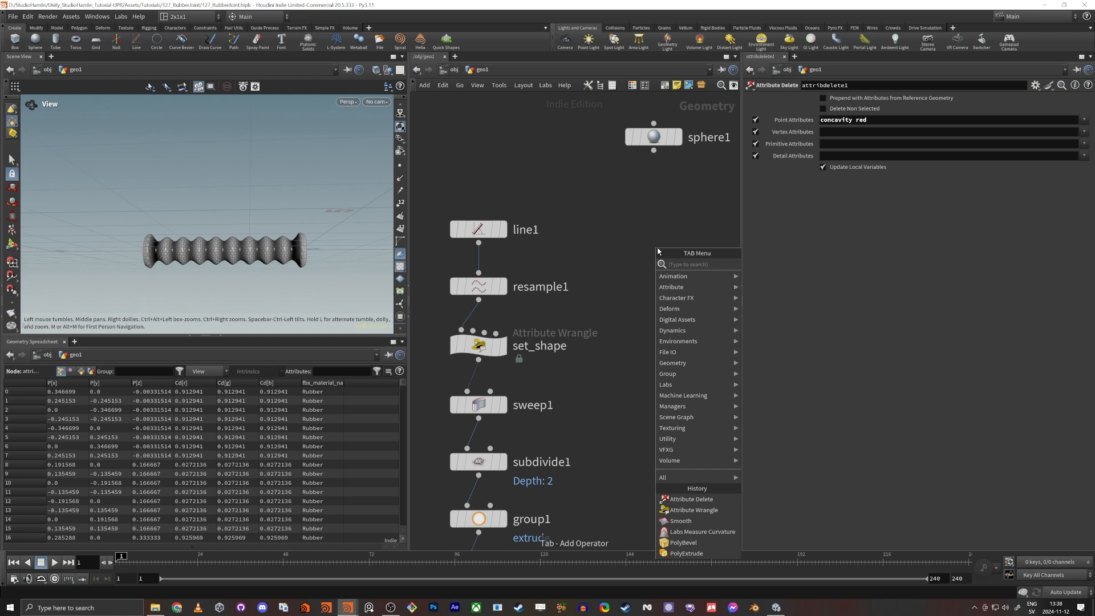
{"action": "type", "text": "aut"}
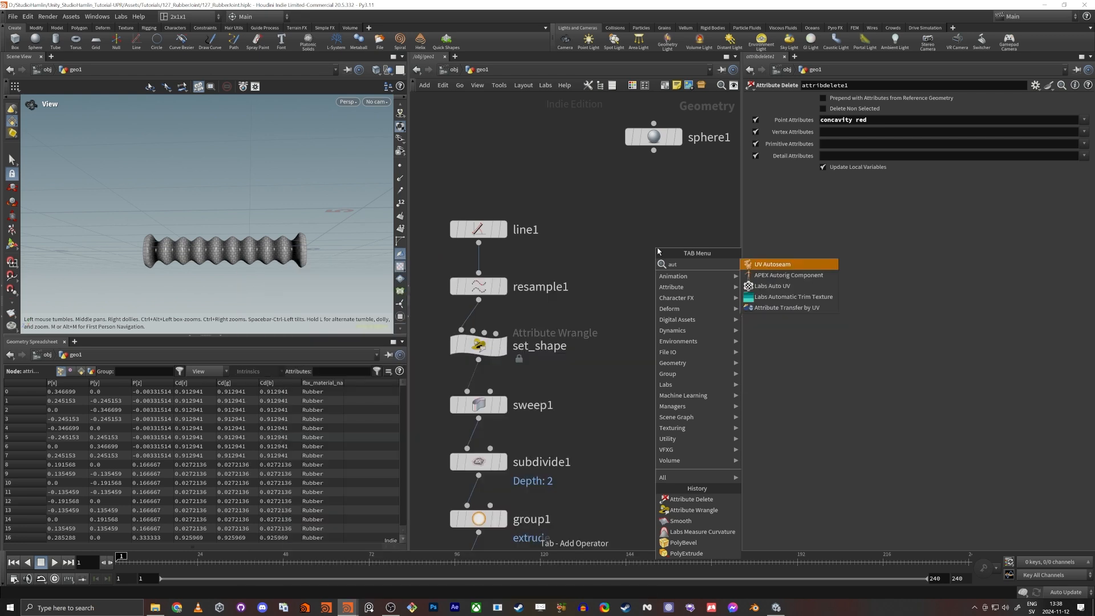
{"action": "key", "text": "Down"}
{"action": "key", "text": "Down"}
{"action": "key", "text": "Return"}
{"action": "left_click", "coordinate": [654, 248]}
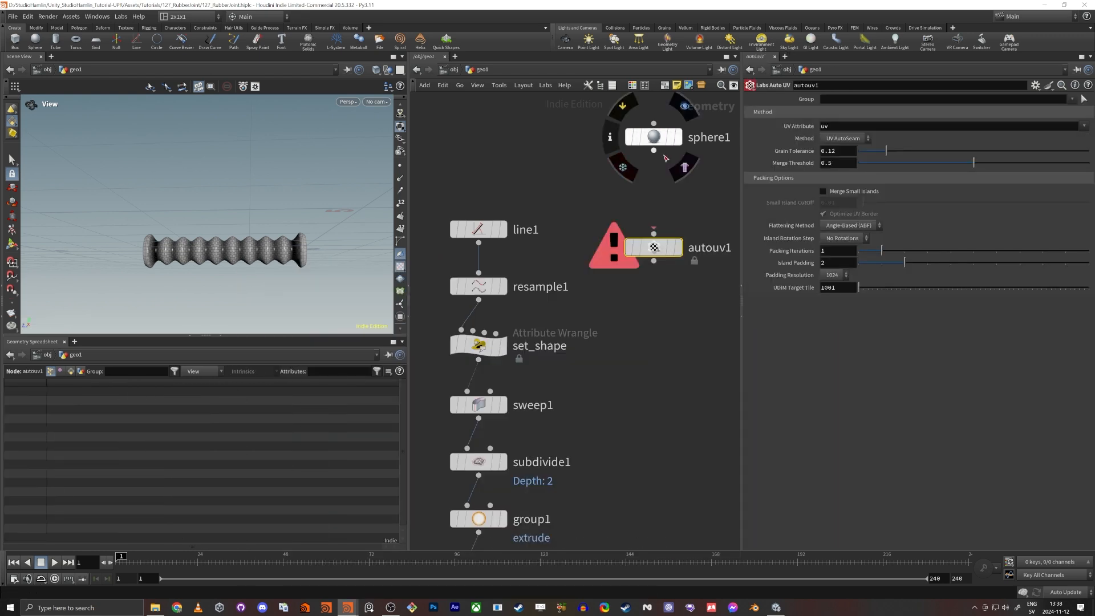
Connect sphere1 to the Auto UV node and display its result, framing the textured sphere for inspection.
{"action": "left_click_drag", "start_coordinate": [654, 150], "coordinate": [654, 233]}
{"action": "left_click", "coordinate": [678, 248]}
{"action": "key", "text": "f"}
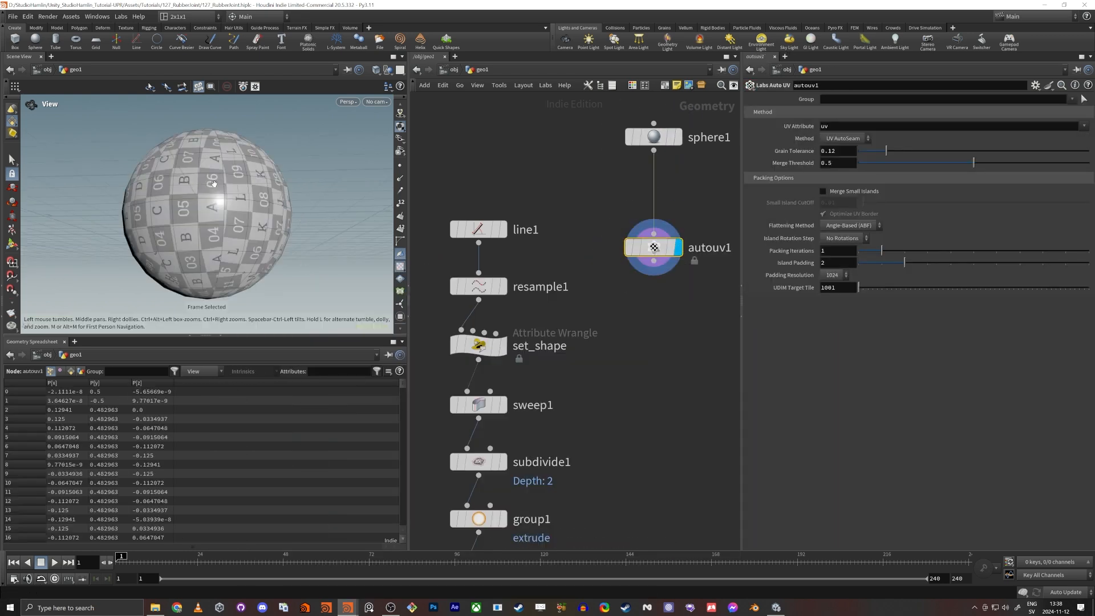
{"action": "scroll", "coordinate": [214, 183], "scroll_direction": "up", "scroll_amount": 3}
{"action": "left_click_drag", "start_coordinate": [213, 183], "coordinate": [266, 221]}
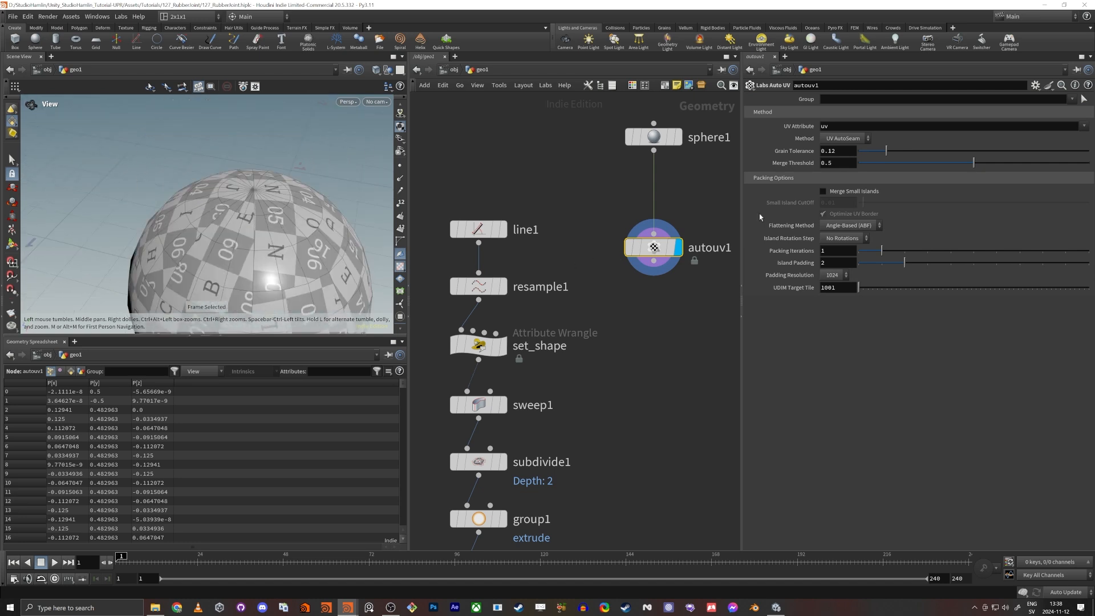
Show the sphere's UV layout and set the Auto UV Merge Threshold to 0.477 and Grain Tolerance to 0.285.
{"action": "key", "text": "space+5"}
{"action": "scroll", "coordinate": [259, 245], "scroll_direction": "up", "scroll_amount": 5}
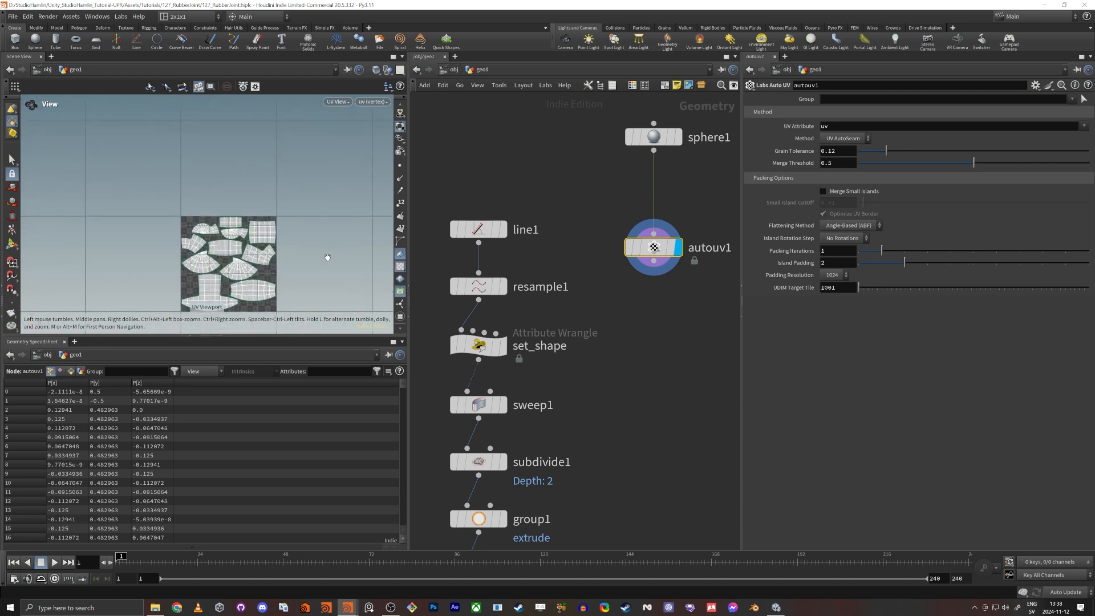
{"action": "middle_click_drag", "start_coordinate": [259, 245], "coordinate": [252, 226]}
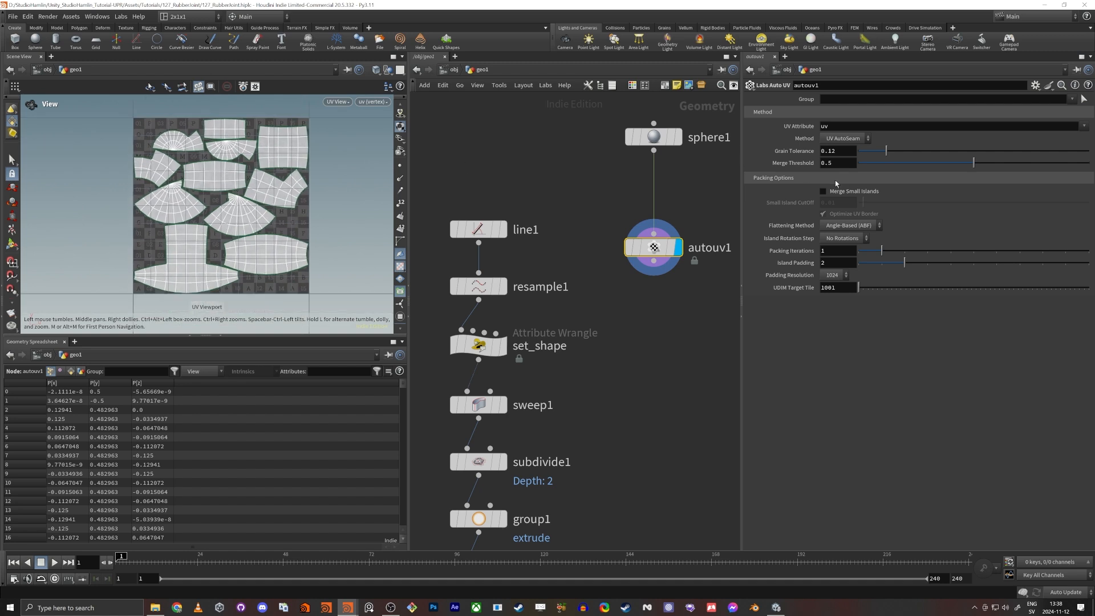
{"action": "mouse_move", "coordinate": [973, 163]}
{"action": "left_mouse_down"}
{"action": "mouse_move", "coordinate": [1050, 163]}
{"action": "mouse_move", "coordinate": [968, 163]}
{"action": "left_mouse_up"}
{"action": "left_click_drag", "start_coordinate": [886, 151], "coordinate": [926, 150]}
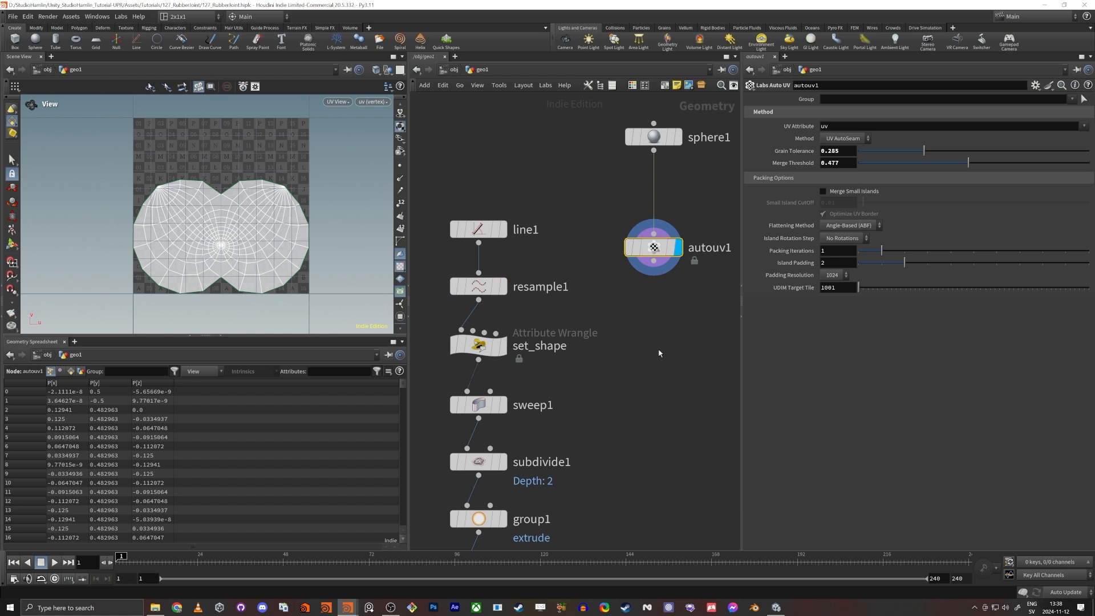
Return to the perspective view and template attribdelete1 to compare the tube with the sphere in wireframe.
{"action": "middle_click_drag", "start_coordinate": [667, 376], "coordinate": [607, 353]}
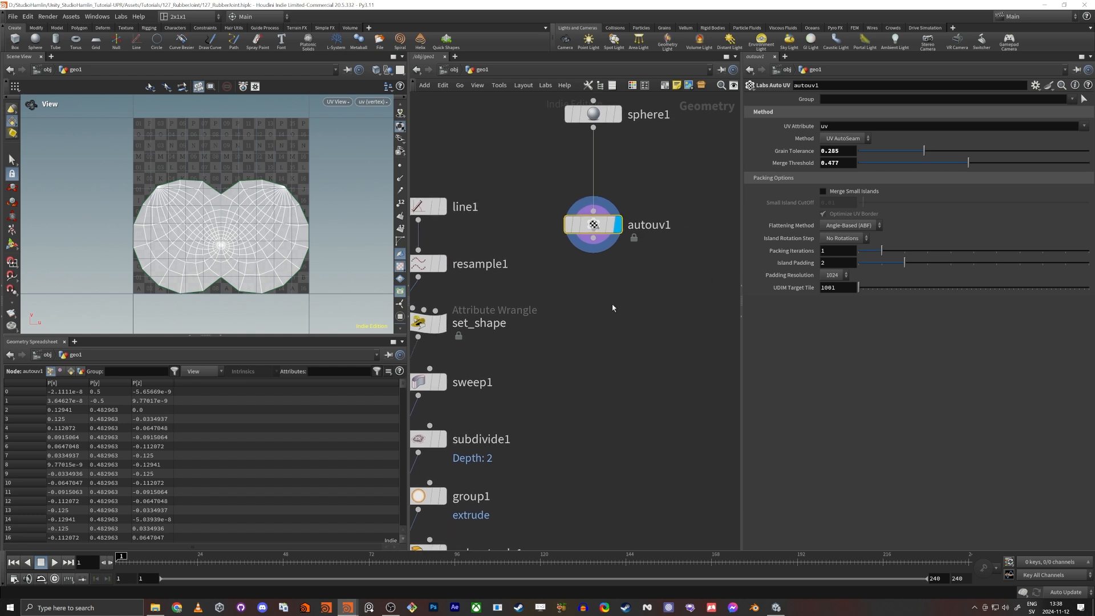
{"action": "key", "text": "space+1"}
{"action": "scroll", "coordinate": [216, 201], "scroll_direction": "down", "scroll_amount": 3}
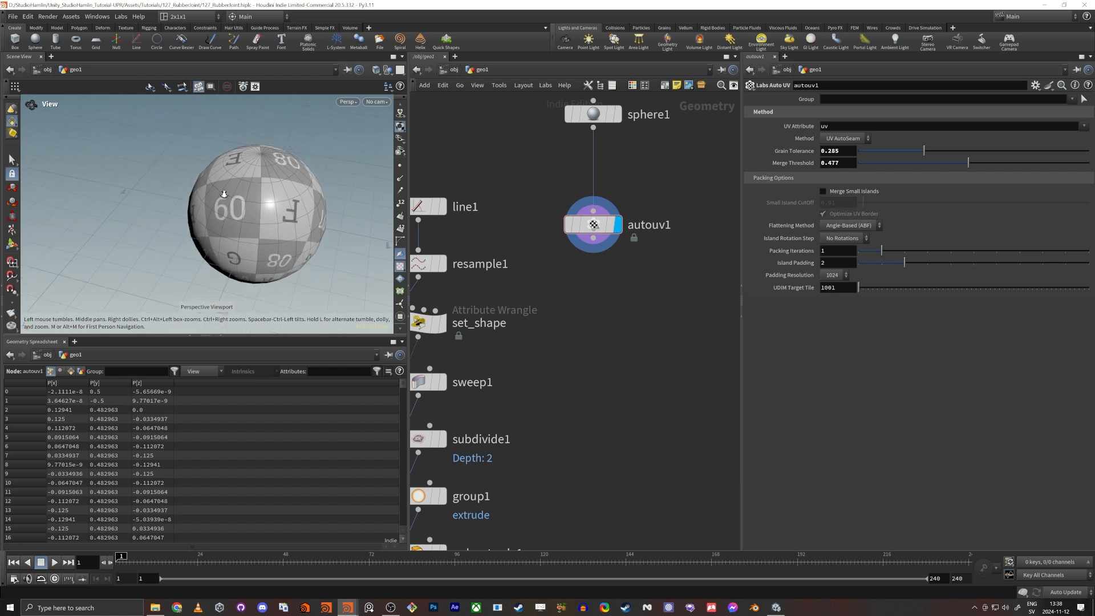
{"action": "scroll", "coordinate": [665, 371], "scroll_direction": "down", "scroll_amount": 3}
{"action": "middle_click_drag", "start_coordinate": [665, 371], "coordinate": [660, 339]}
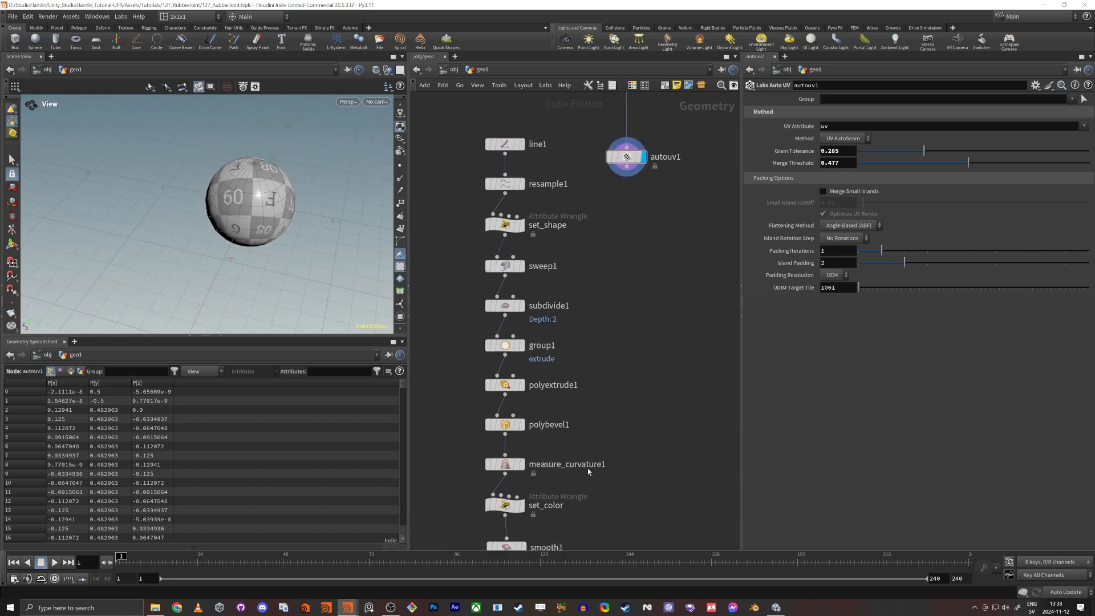
{"action": "scroll", "coordinate": [570, 428], "scroll_direction": "down", "scroll_amount": 2}
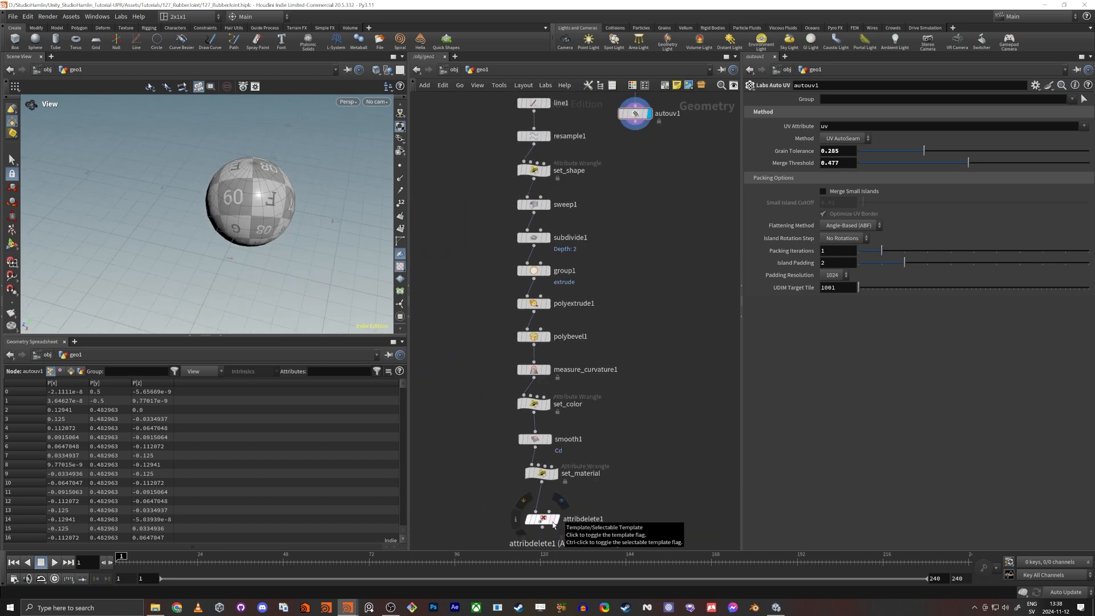
{"action": "left_click", "coordinate": [557, 525]}
{"action": "mouse_move", "coordinate": [237, 204]}
{"action": "left_mouse_down"}
{"action": "mouse_move", "coordinate": [259, 222]}
{"action": "mouse_move", "coordinate": [291, 208]}
{"action": "left_mouse_up"}
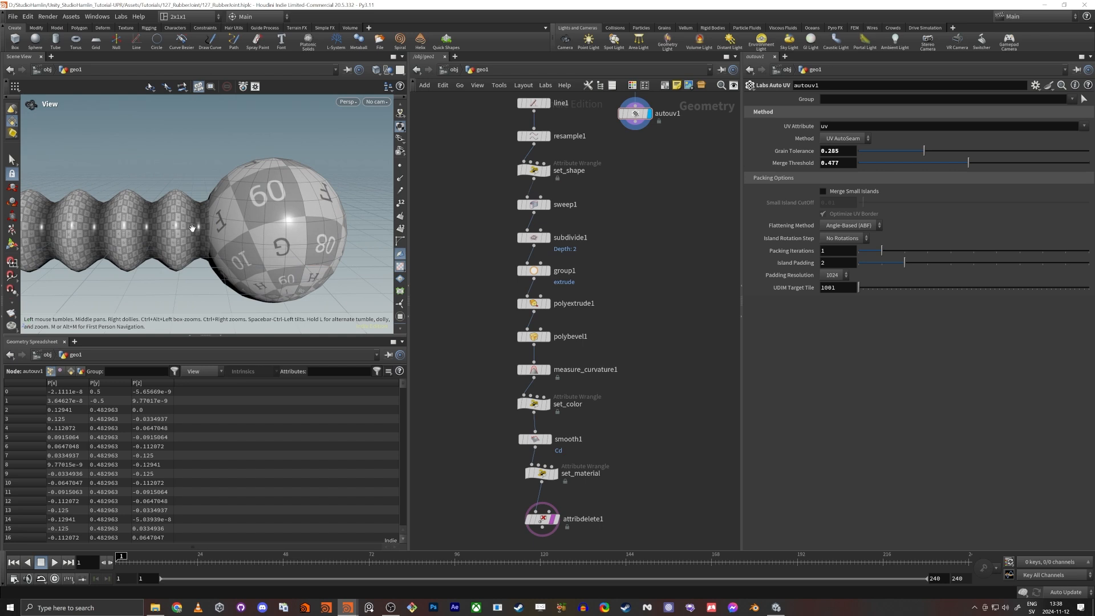
{"action": "key", "text": "w"}
{"action": "scroll", "coordinate": [308, 206], "scroll_direction": "up", "scroll_amount": 3}
{"action": "scroll", "coordinate": [333, 209], "scroll_direction": "down", "scroll_amount": 5}
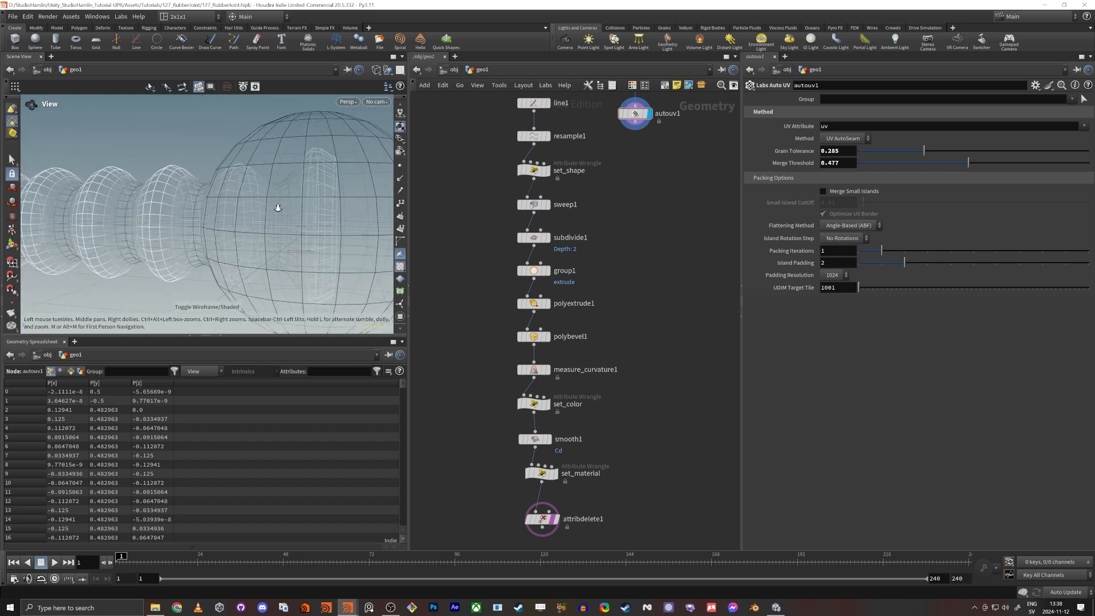
Move the line1 node up to make room above resample1.
{"action": "middle_click_drag", "start_coordinate": [651, 242], "coordinate": [621, 320]}
{"action": "left_click", "coordinate": [502, 181]}
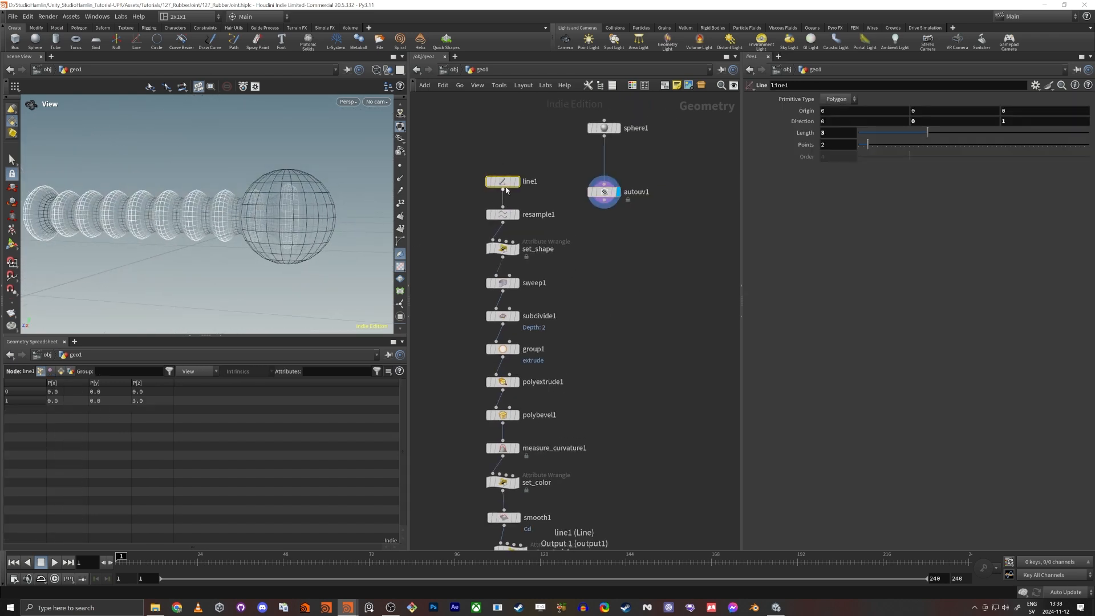
{"action": "left_click_drag", "start_coordinate": [503, 181], "coordinate": [504, 128]}
{"action": "middle_click_drag", "start_coordinate": [624, 261], "coordinate": [629, 275]}
{"action": "mouse_move", "coordinate": [263, 217]}
{"action": "left_mouse_down"}
{"action": "mouse_move", "coordinate": [274, 212]}
{"action": "mouse_move", "coordinate": [228, 211]}
{"action": "mouse_move", "coordinate": [255, 210]}
{"action": "mouse_move", "coordinate": [248, 221]}
{"action": "left_mouse_up"}
{"action": "scroll", "coordinate": [269, 216], "scroll_direction": "up", "scroll_amount": 4}
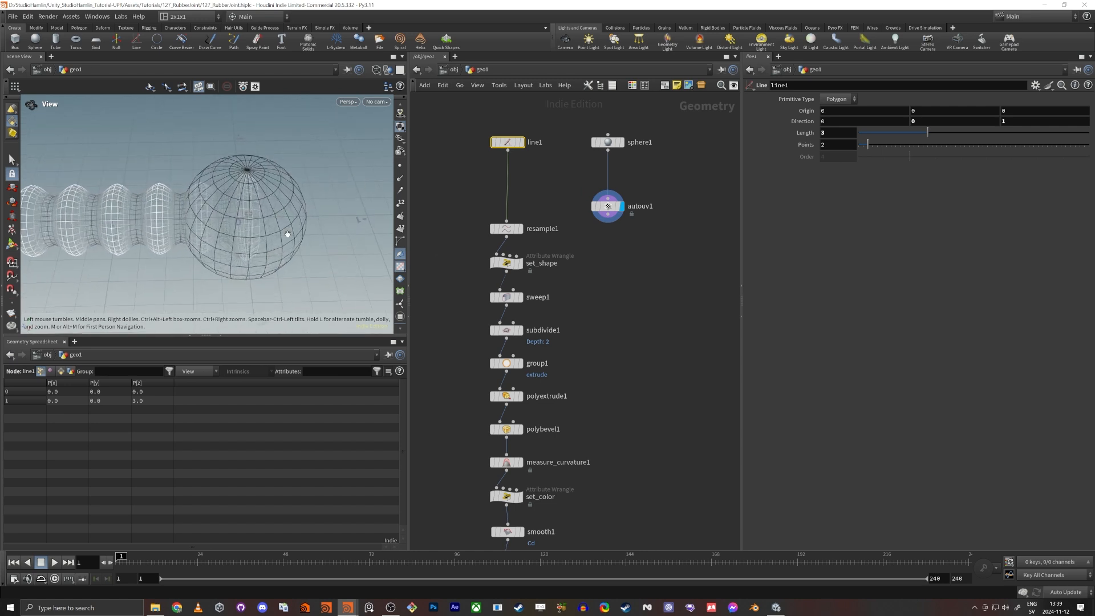
Add a Match Size node between line1 and resample1 and connect line1 to its first input.
{"action": "key", "text": "Tab"}
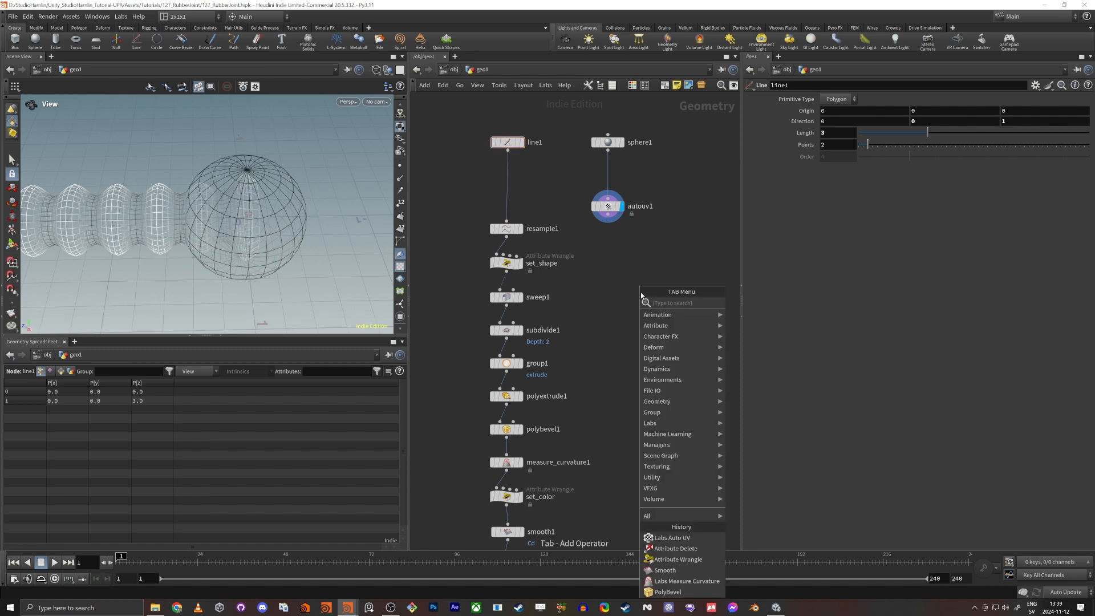
{"action": "type", "text": "mat"}
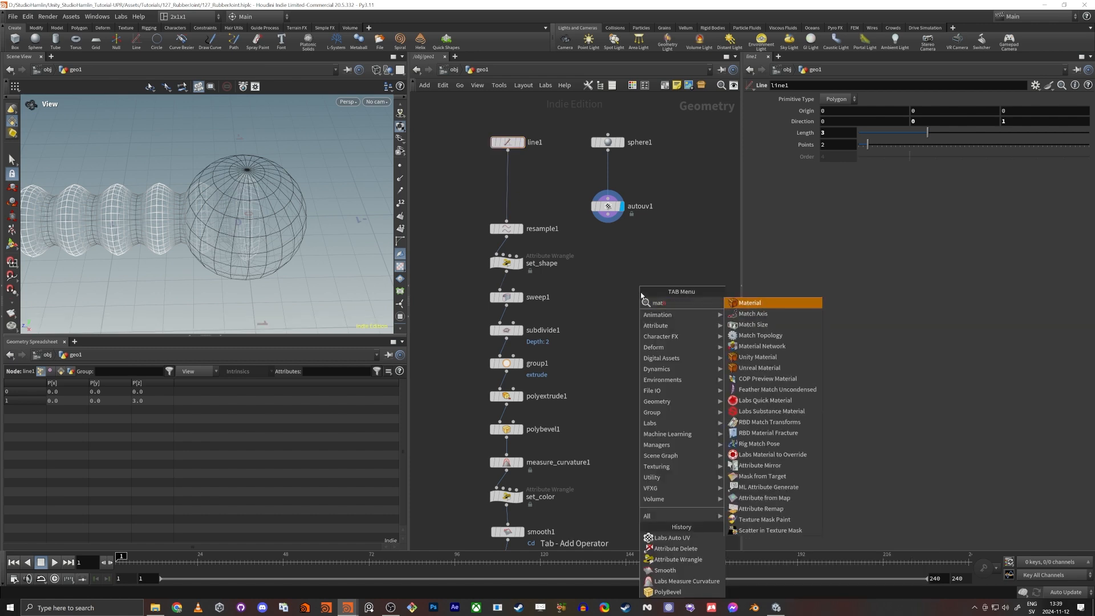
{"action": "key", "text": "Down"}
{"action": "key", "text": "Down"}
{"action": "key", "text": "Return"}
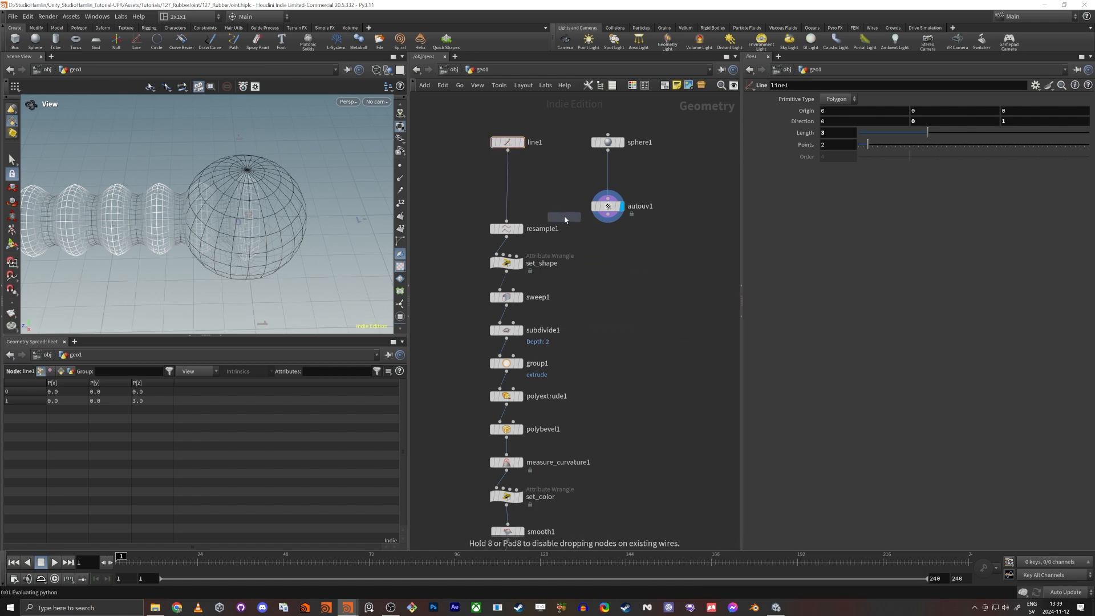
{"action": "left_click", "coordinate": [537, 198]}
{"action": "left_click_drag", "start_coordinate": [537, 185], "coordinate": [522, 148]}
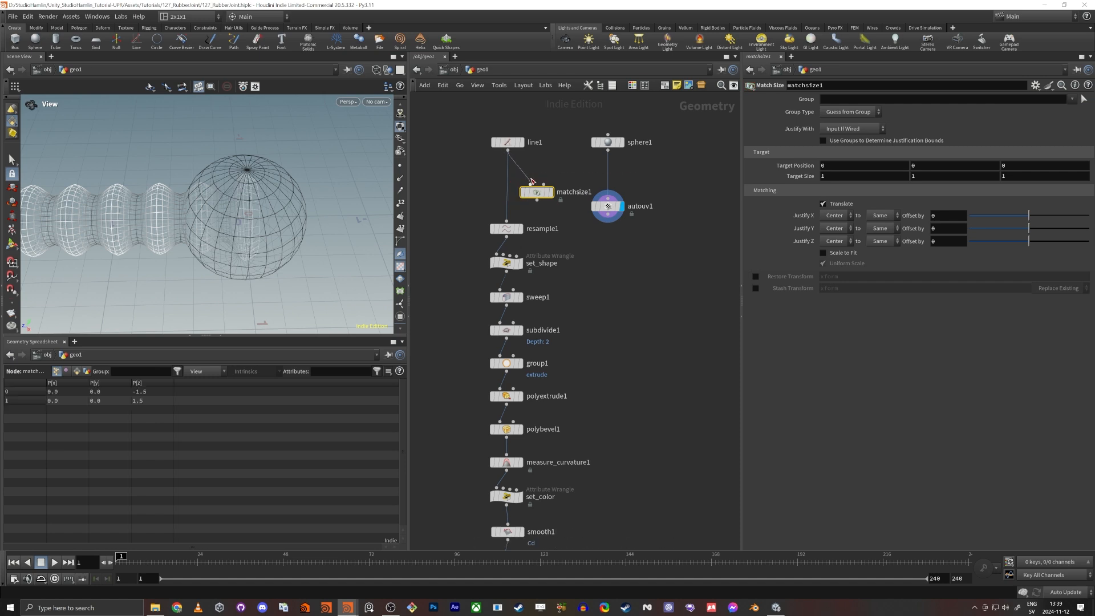
Template autouv1, connect sphere1 to the Match Size node's second input, and display the Match Size result.
{"action": "left_click", "coordinate": [523, 146]}
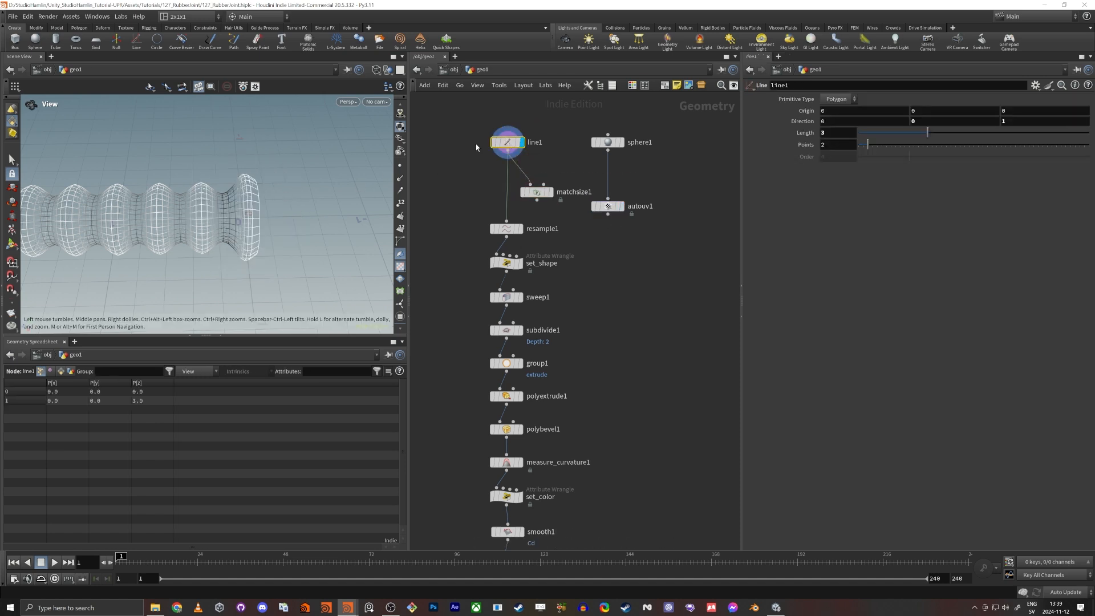
{"action": "left_click", "coordinate": [617, 206]}
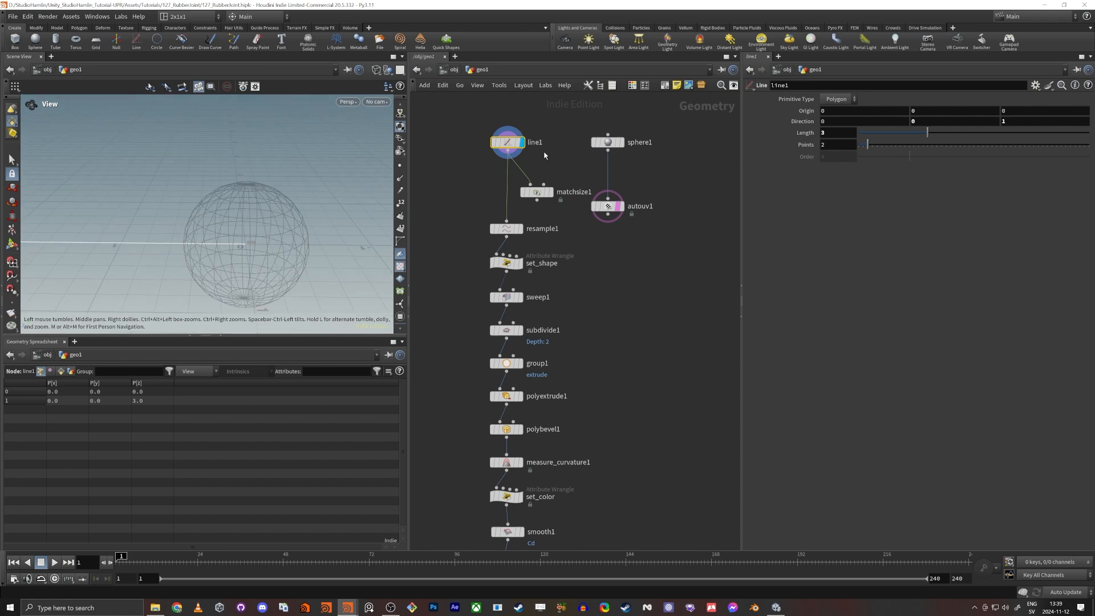
{"action": "left_click_drag", "start_coordinate": [608, 151], "coordinate": [544, 184]}
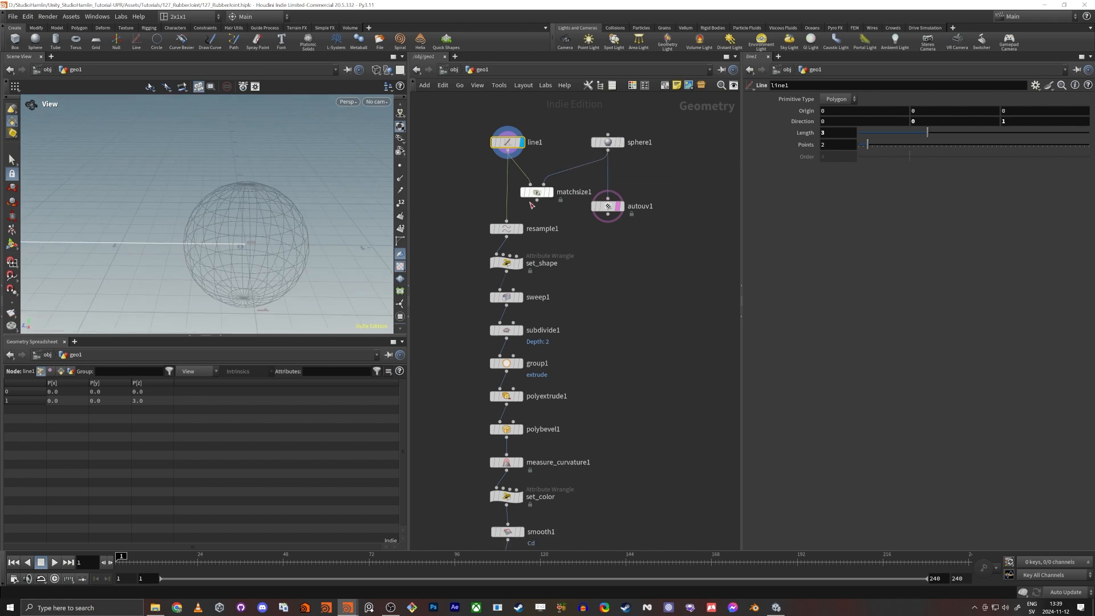
{"action": "left_click", "coordinate": [537, 192]}
{"action": "left_click", "coordinate": [550, 192]}
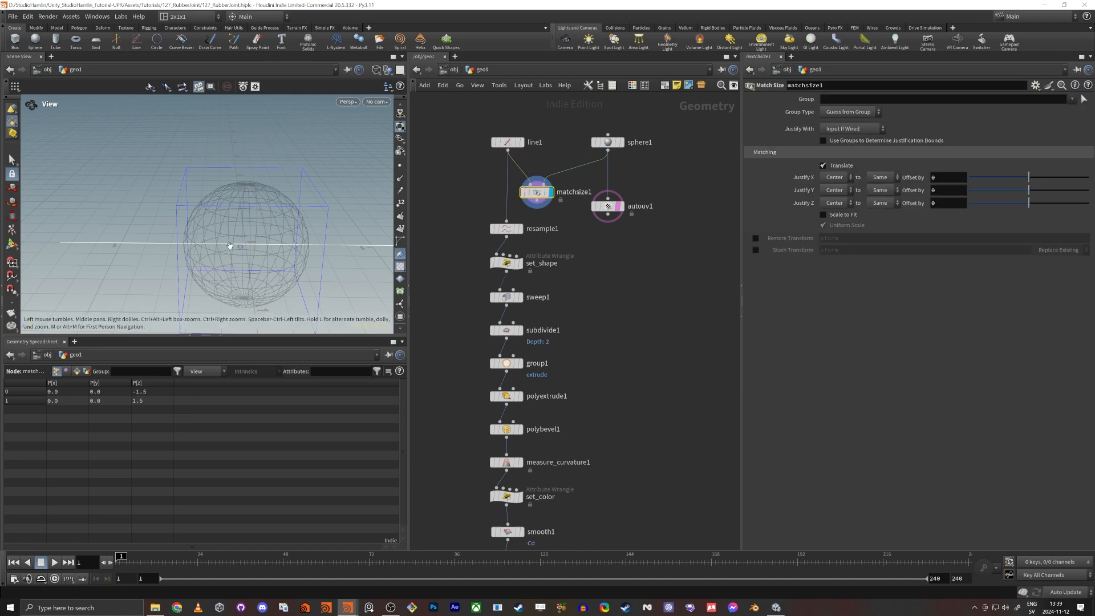
{"action": "left_click_drag", "start_coordinate": [186, 213], "coordinate": [209, 254]}
{"action": "scroll", "coordinate": [240, 217], "scroll_direction": "down", "scroll_amount": 3}
Set Justify X and Justify Y of the Match Size node to None.
{"action": "left_click", "coordinate": [832, 177]}
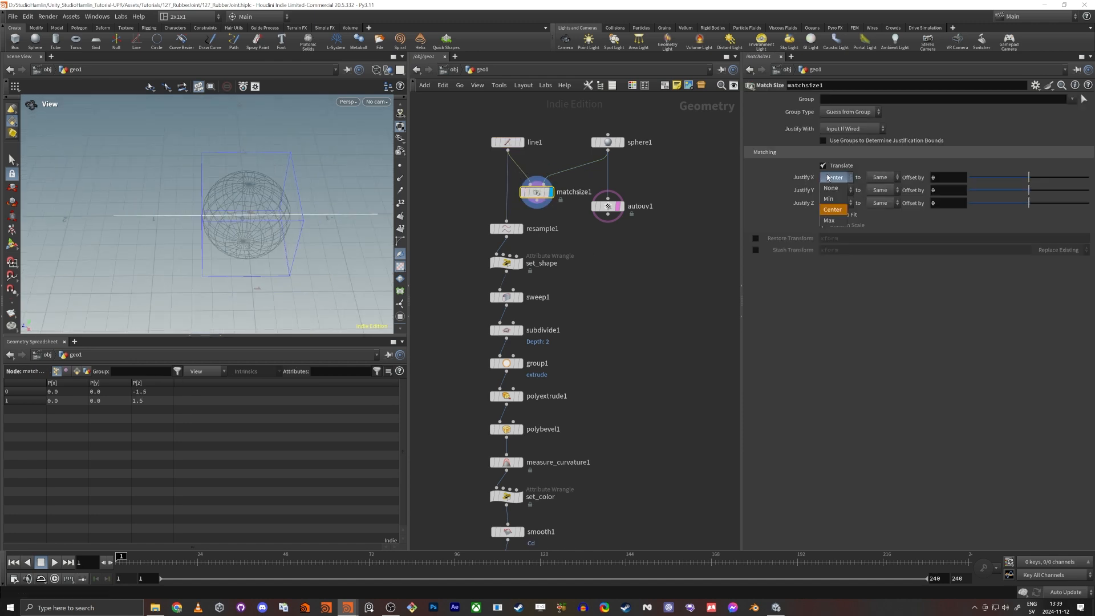
{"action": "left_click", "coordinate": [836, 189]}
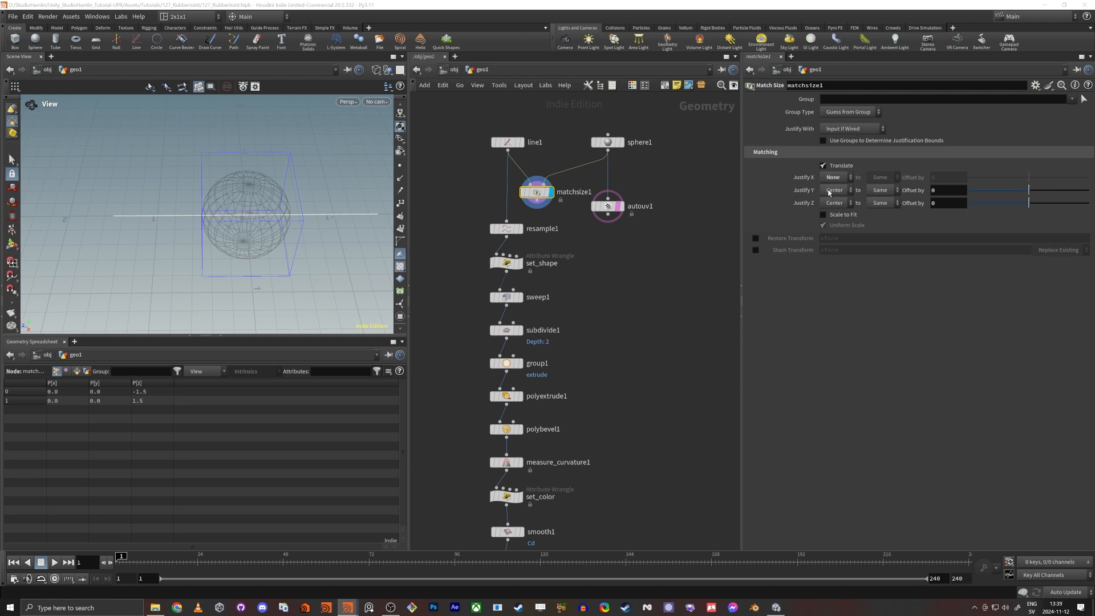
{"action": "left_click", "coordinate": [835, 189]}
{"action": "left_click", "coordinate": [835, 201]}
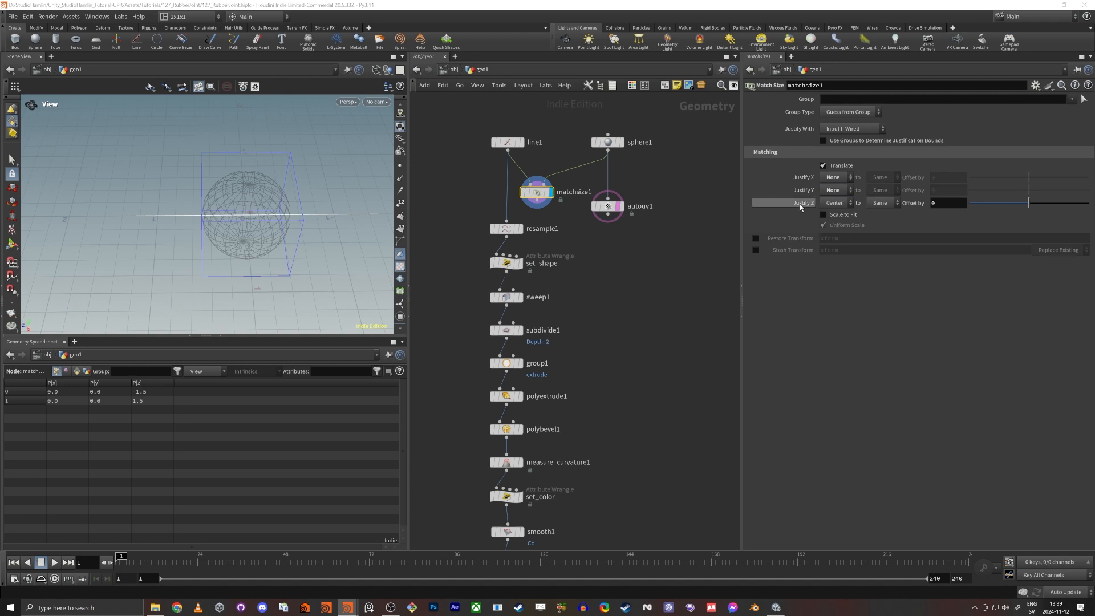
Set the Match Size node's Justify Z to align Min to Max so the line starts at the sphere's edge.
{"action": "left_click", "coordinate": [833, 203]}
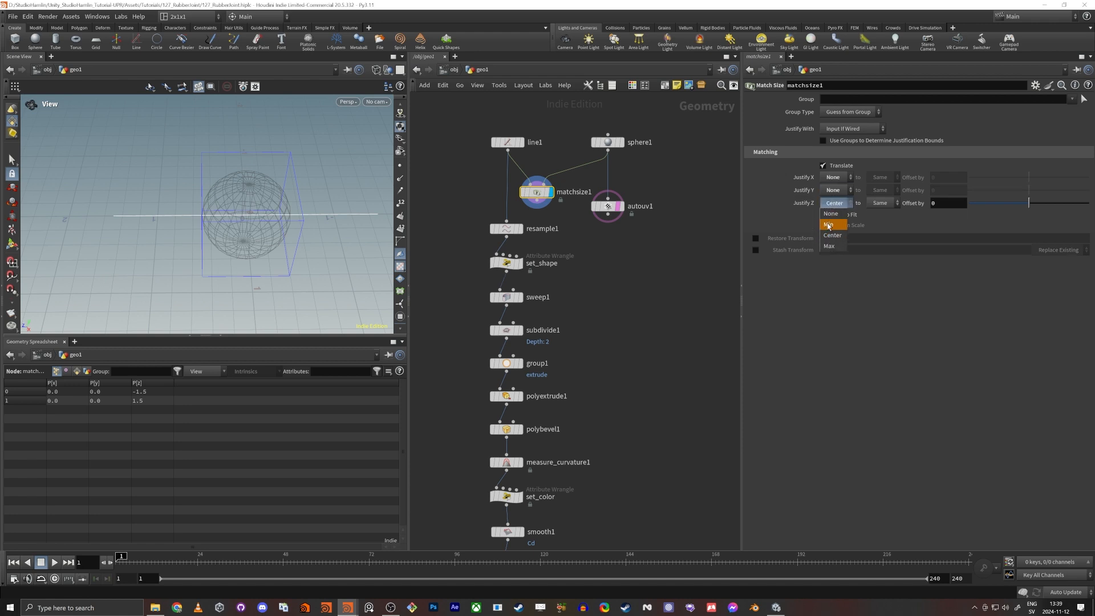
{"action": "left_click", "coordinate": [829, 226]}
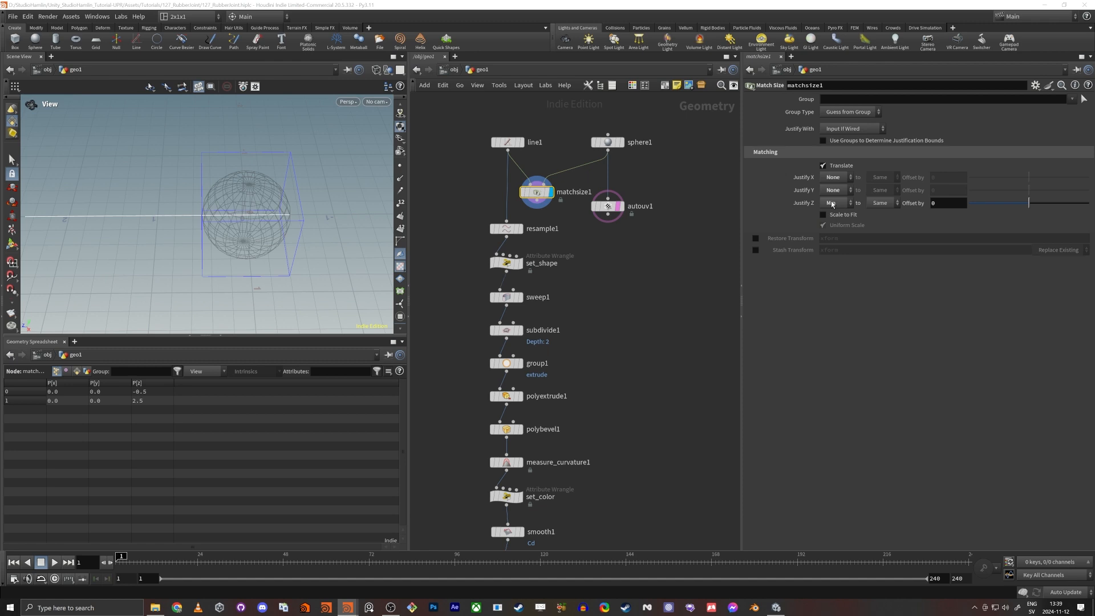
{"action": "left_click", "coordinate": [893, 203]}
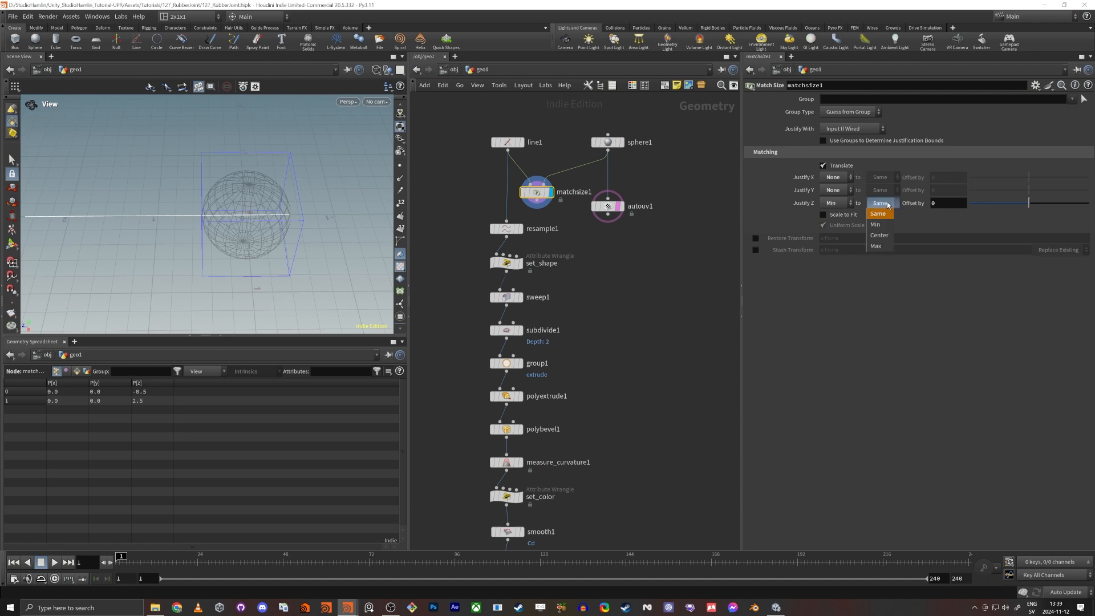
{"action": "left_click", "coordinate": [876, 246]}
{"action": "left_click_drag", "start_coordinate": [245, 228], "coordinate": [240, 191]}
Connect the Match Size output to resample1 and template attribdelete1 to check the tube against the sphere in shaded view.
{"action": "middle_click_drag", "start_coordinate": [592, 249], "coordinate": [562, 208]}
{"action": "left_click_drag", "start_coordinate": [507, 159], "coordinate": [483, 176]}
{"action": "middle_click_drag", "start_coordinate": [543, 446], "coordinate": [565, 318]}
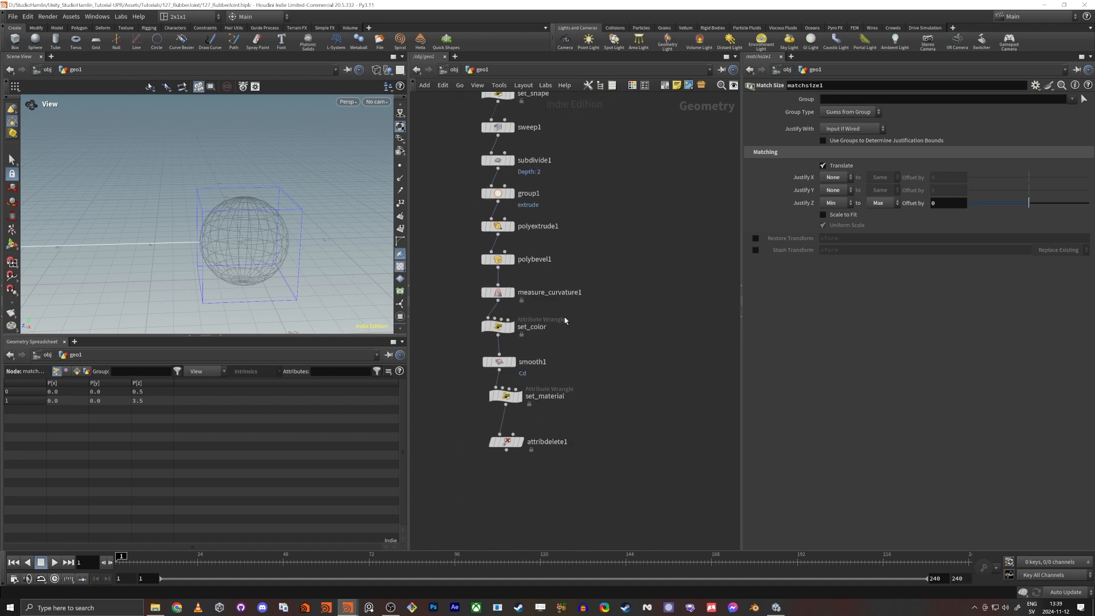
{"action": "left_click", "coordinate": [519, 441]}
{"action": "left_click_drag", "start_coordinate": [211, 242], "coordinate": [188, 242]}
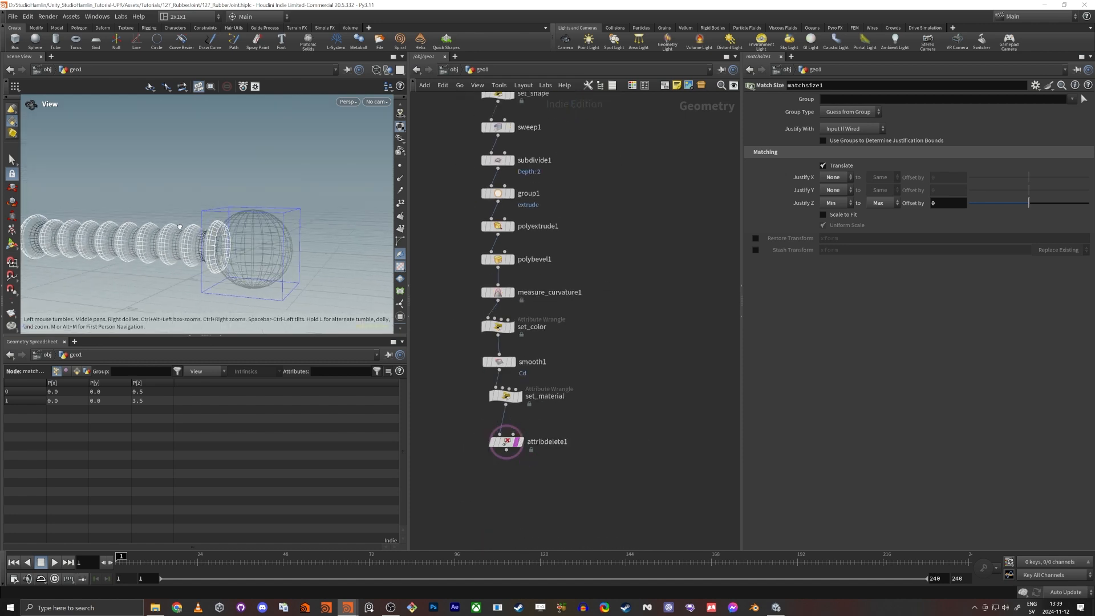
{"action": "scroll", "coordinate": [257, 223], "scroll_direction": "up", "scroll_amount": 4}
{"action": "mouse_move", "coordinate": [257, 222]}
{"action": "left_mouse_down"}
{"action": "mouse_move", "coordinate": [293, 200]}
{"action": "mouse_move", "coordinate": [245, 251]}
{"action": "mouse_move", "coordinate": [300, 218]}
{"action": "mouse_move", "coordinate": [301, 199]}
{"action": "left_mouse_up"}
{"action": "key", "text": "w"}
{"action": "key", "text": "h"}
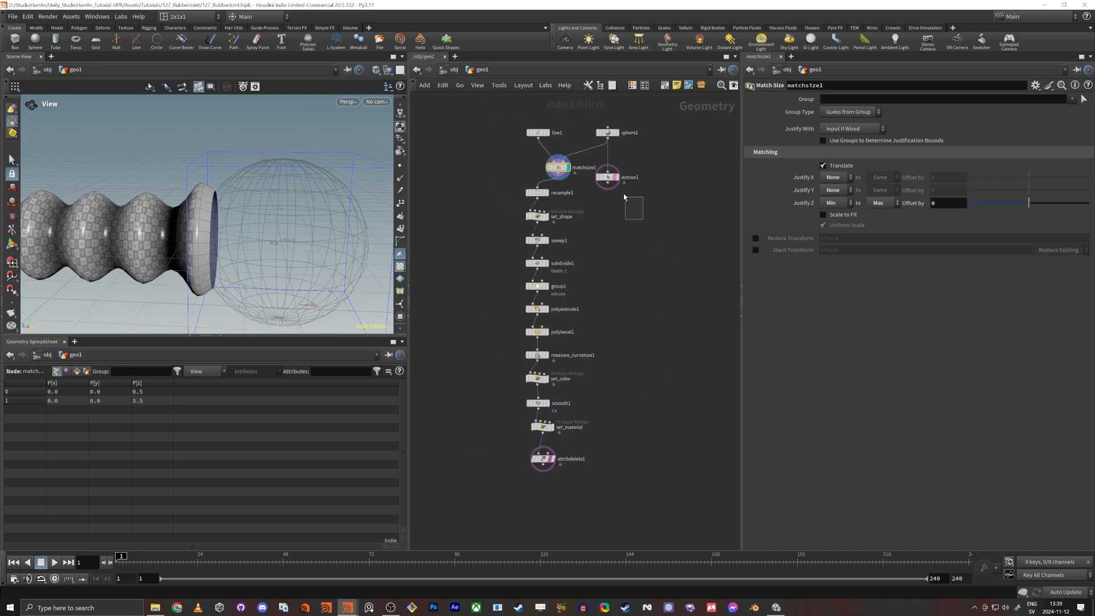
Add a Merge node fed by the autouv1 output and place it just below autouv1.
{"action": "left_click", "coordinate": [608, 177]}
{"action": "left_click", "coordinate": [608, 184]}
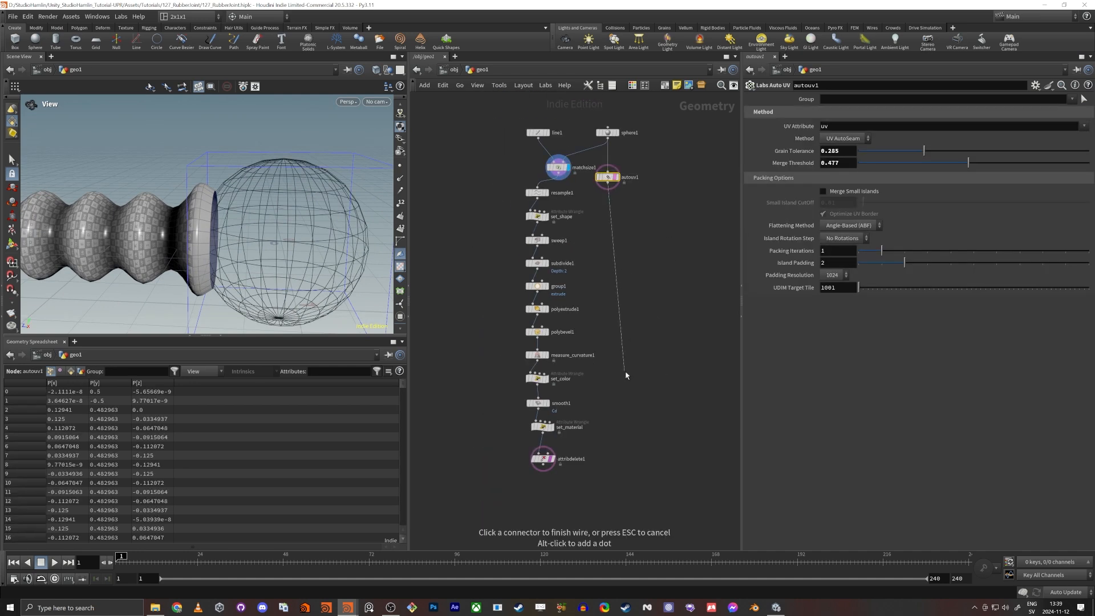
{"action": "key", "text": "Tab"}
{"action": "type", "text": "mer"}
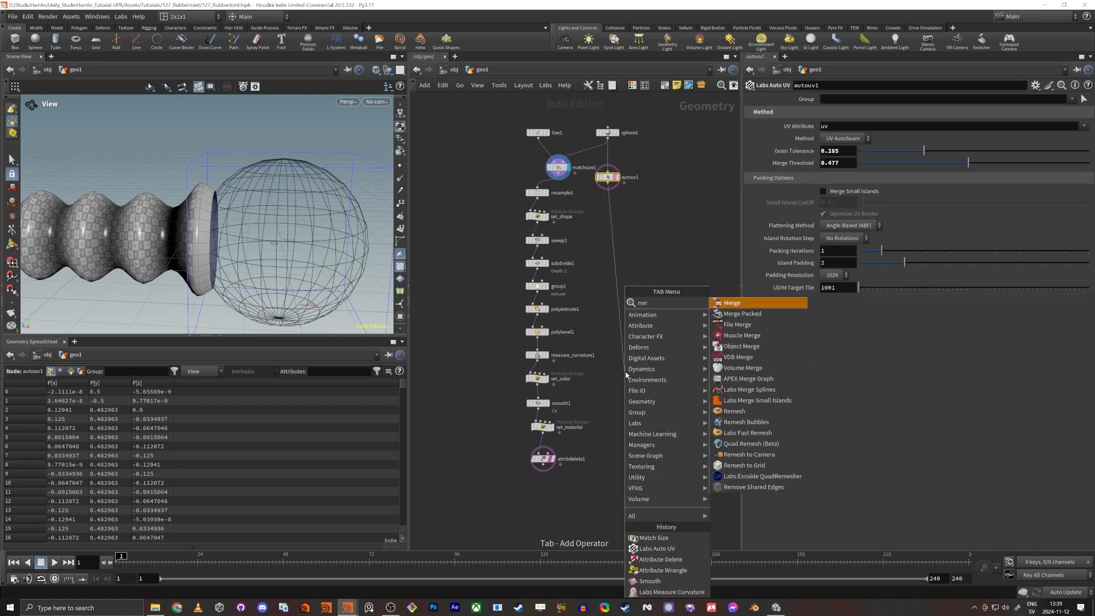
{"action": "key", "text": "Return"}
{"action": "left_click", "coordinate": [626, 372]}
{"action": "mouse_move", "coordinate": [625, 373]}
{"action": "left_mouse_down"}
{"action": "mouse_move", "coordinate": [590, 230]}
{"action": "mouse_move", "coordinate": [609, 223]}
{"action": "left_mouse_up"}
Add a Transform node beside autouv1 and connect the autouv1 output to its input.
{"action": "key", "text": "Tab"}
{"action": "type", "text": "tra"}
{"action": "key", "text": "Down"}
{"action": "key", "text": "Down"}
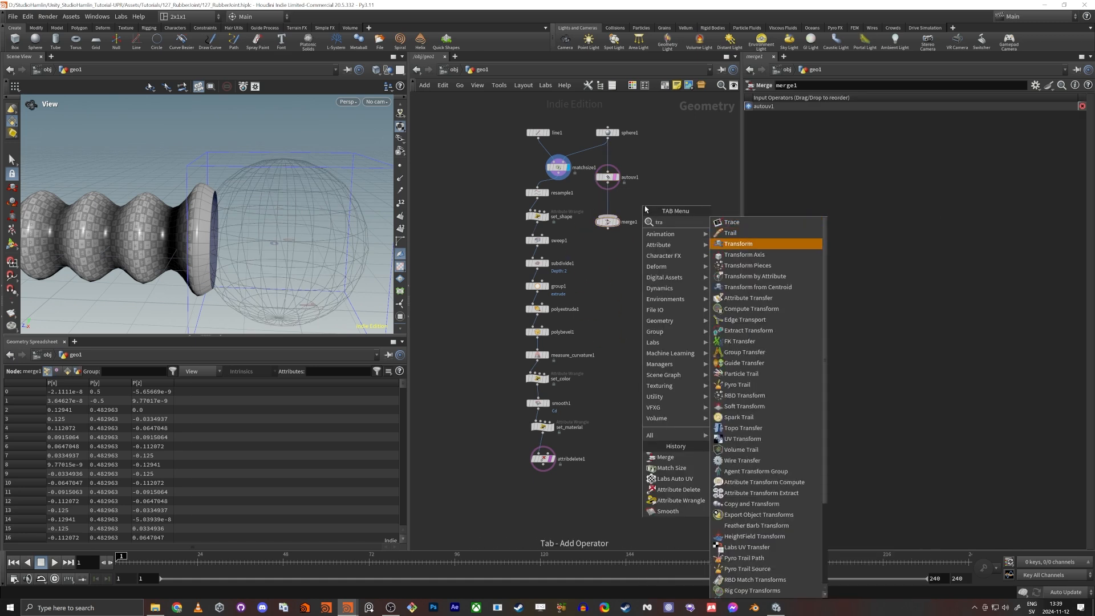
{"action": "key", "text": "Return"}
{"action": "left_click", "coordinate": [645, 205]}
{"action": "scroll", "coordinate": [599, 177], "scroll_direction": "up", "scroll_amount": 5}
{"action": "left_click", "coordinate": [597, 173]}
{"action": "left_click", "coordinate": [710, 200]}
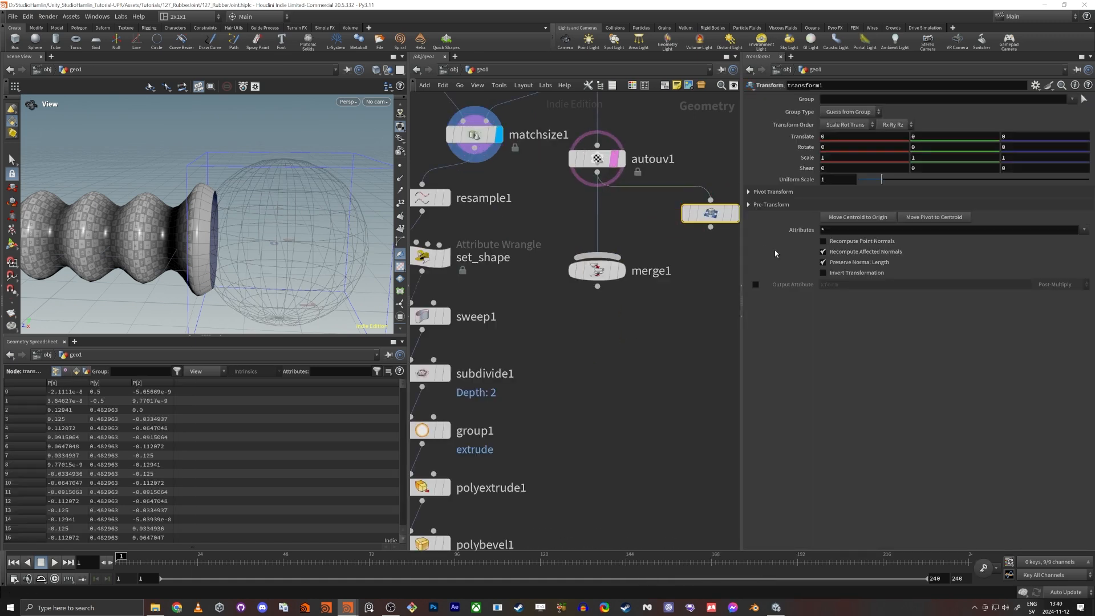
Connect the transform1 output to merge1 as its second input.
{"action": "left_click", "coordinate": [711, 227]}
{"action": "left_click", "coordinate": [610, 257]}
{"action": "middle_click_drag", "start_coordinate": [639, 230], "coordinate": [638, 240]}
{"action": "scroll", "coordinate": [639, 240], "scroll_direction": "down", "scroll_amount": 3}
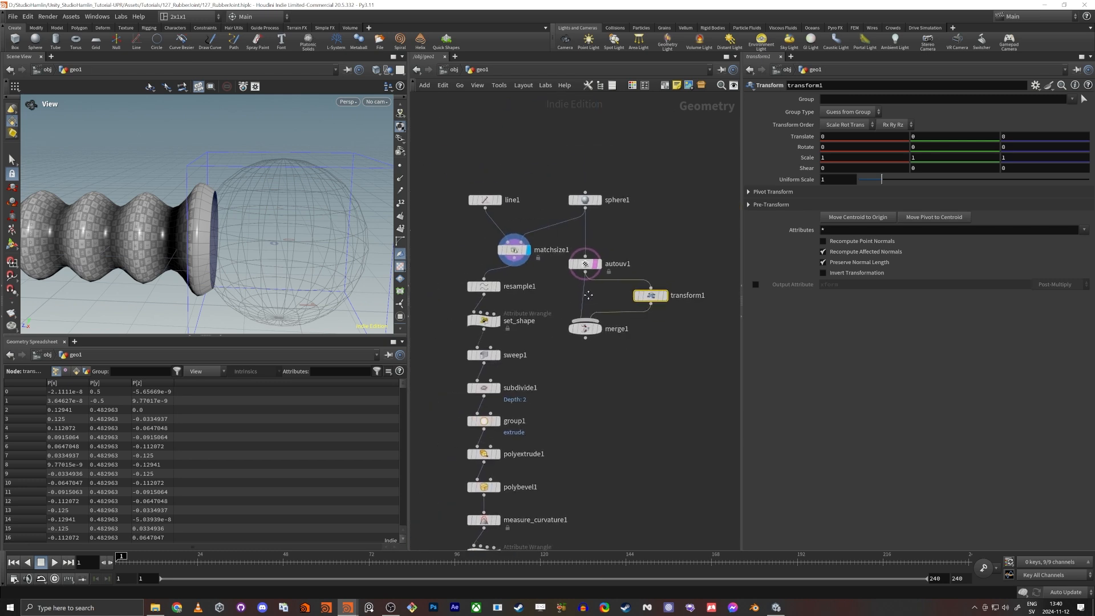
{"action": "scroll", "coordinate": [300, 265], "scroll_direction": "down", "scroll_amount": 5}
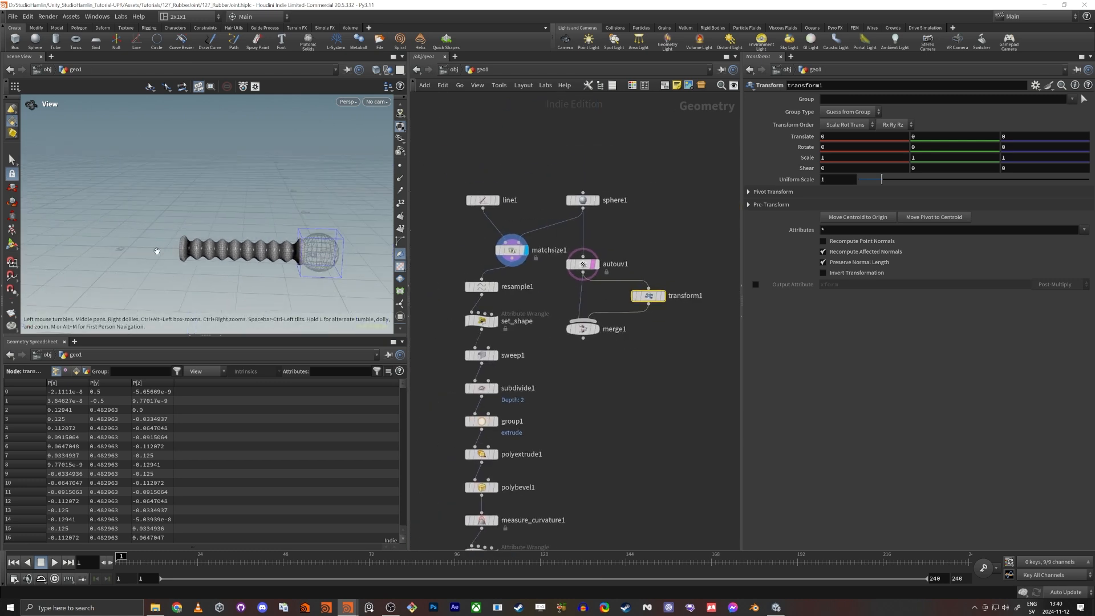
Link transform1's Z translation to line1's Length with a relative reference and display merge1.
{"action": "left_click_drag", "start_coordinate": [465, 247], "coordinate": [447, 175]}
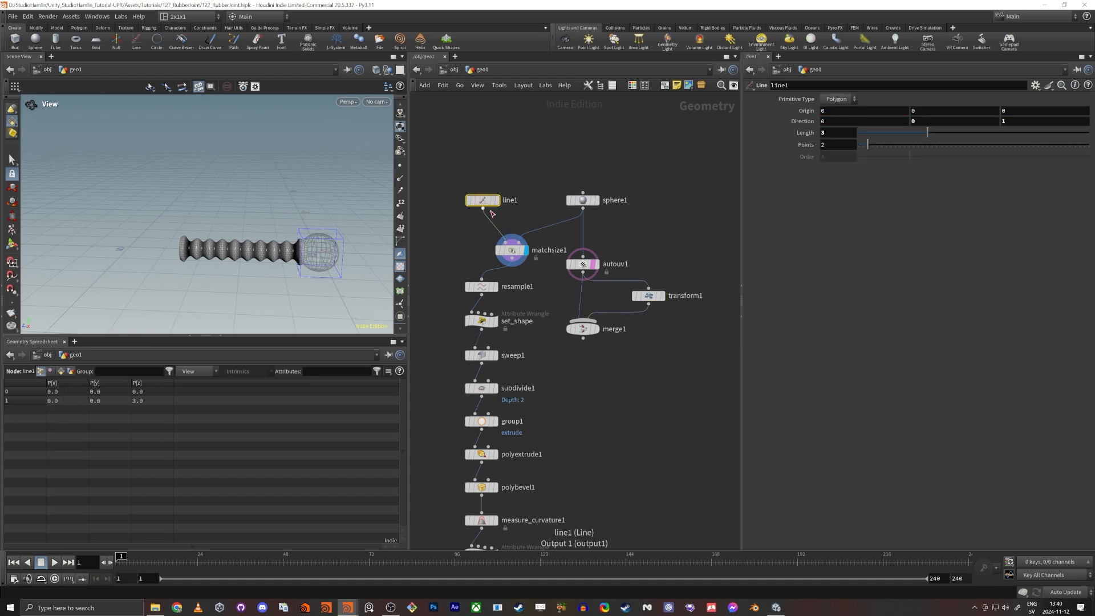
{"action": "right_click", "coordinate": [832, 134]}
{"action": "left_click", "coordinate": [868, 208]}
{"action": "left_click", "coordinate": [649, 296]}
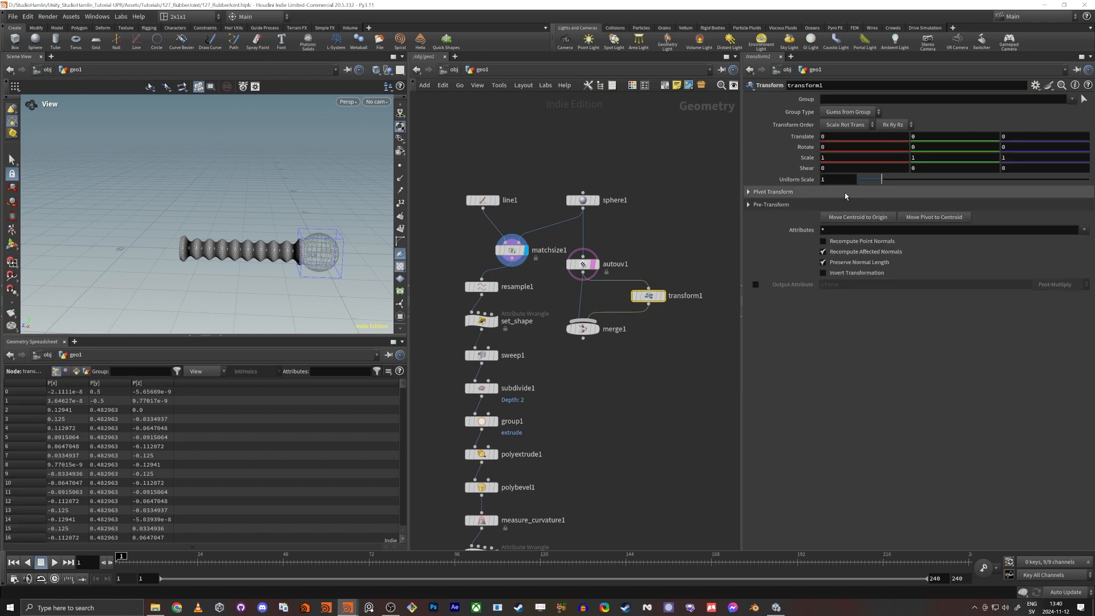
{"action": "right_click", "coordinate": [1015, 138]}
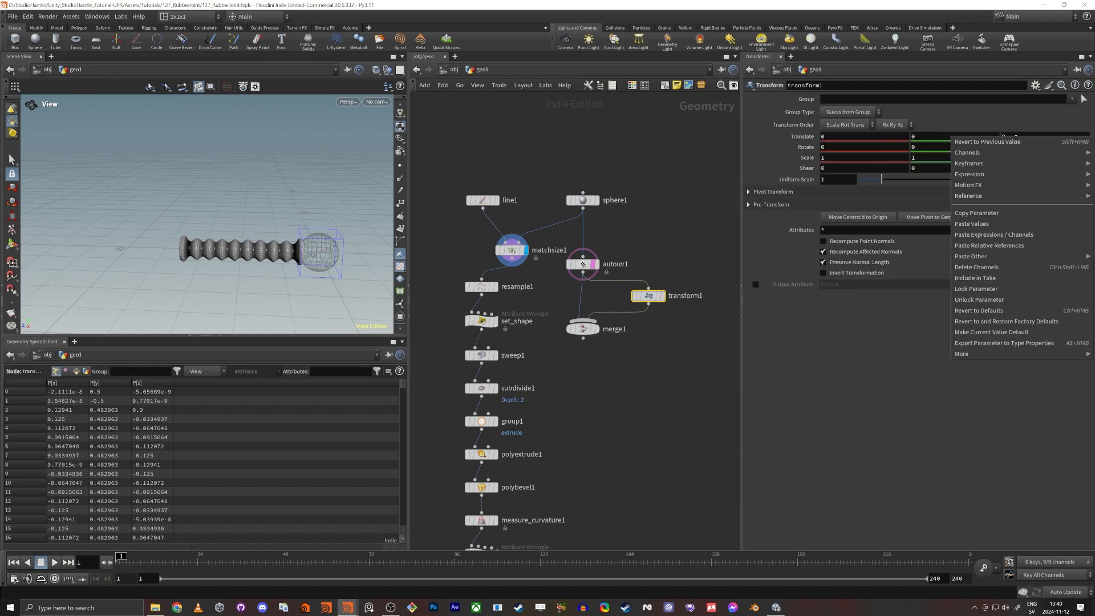
{"action": "left_click", "coordinate": [1006, 246]}
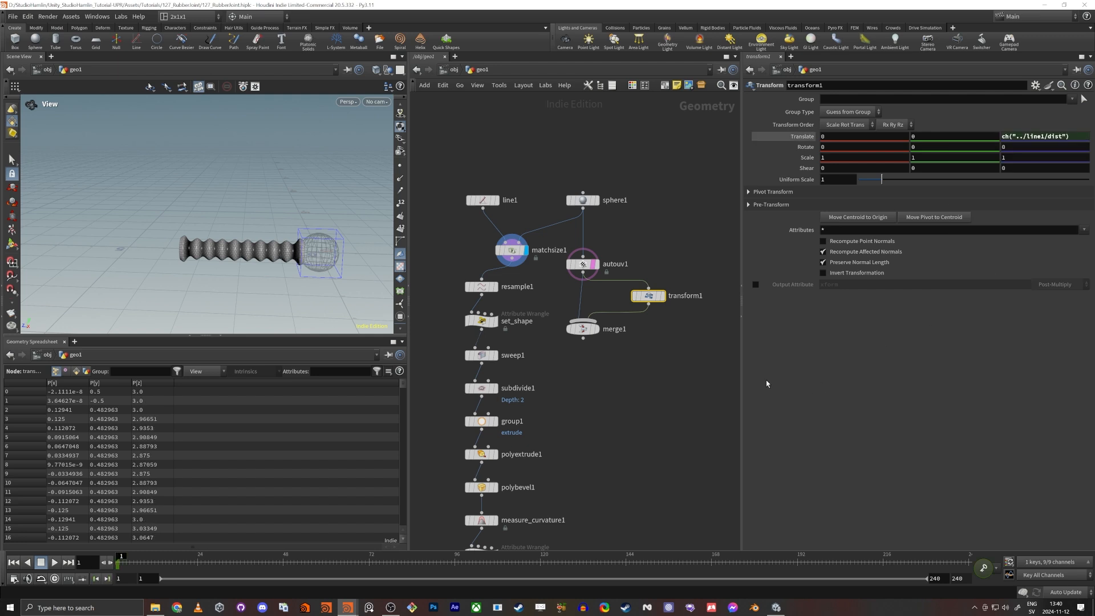
{"action": "left_click", "coordinate": [595, 329]}
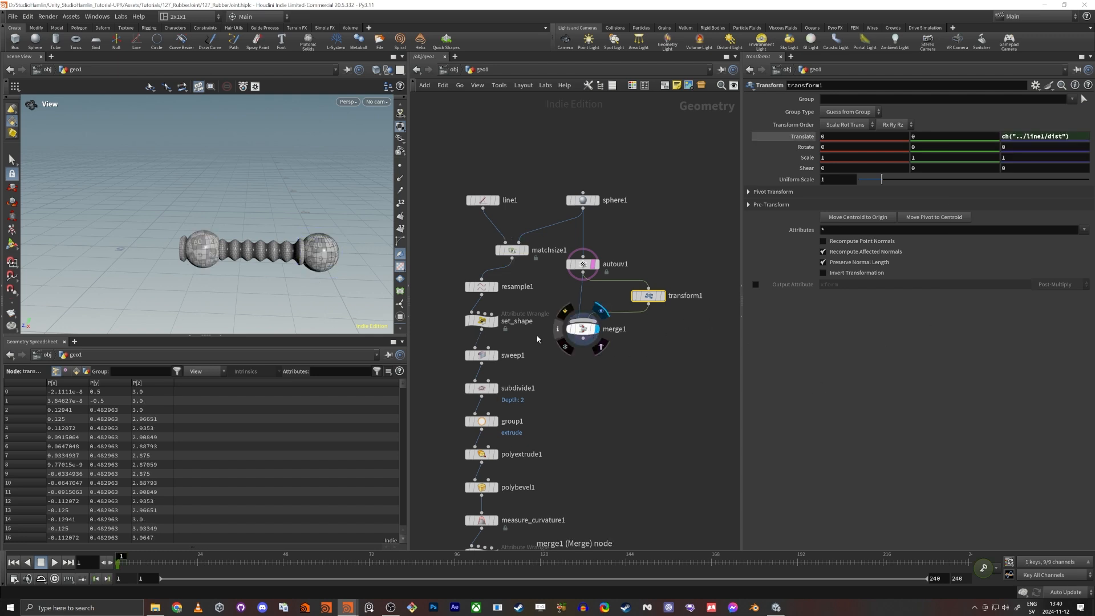
{"action": "left_click_drag", "start_coordinate": [204, 262], "coordinate": [208, 249]}
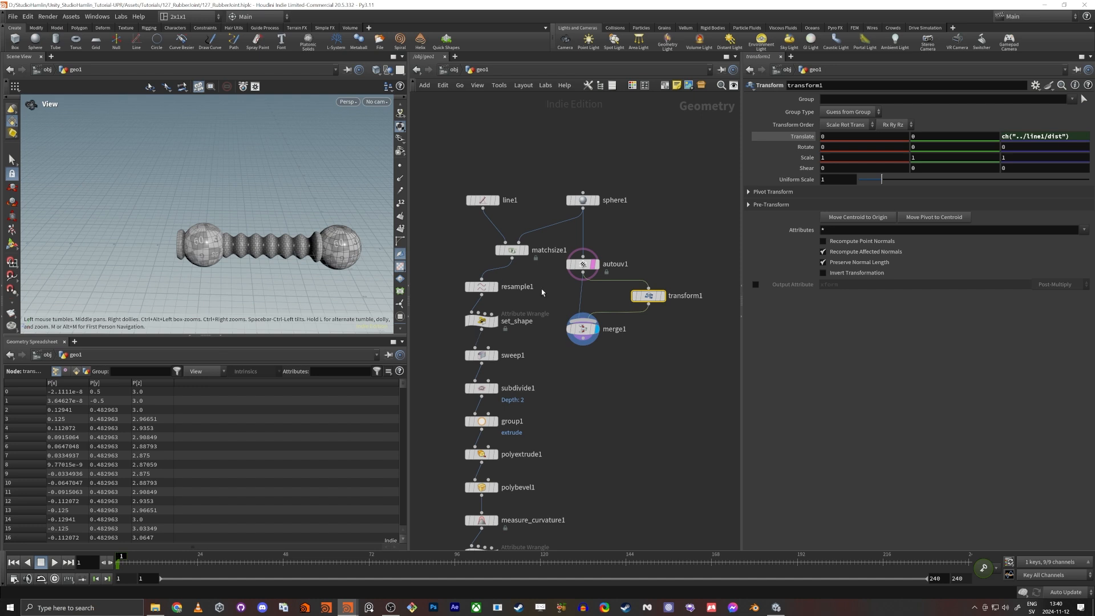
Check sphere1's radius and extend transform1's Z translation expression to ch("../line1/dist")+1.
{"action": "left_click", "coordinate": [583, 199]}
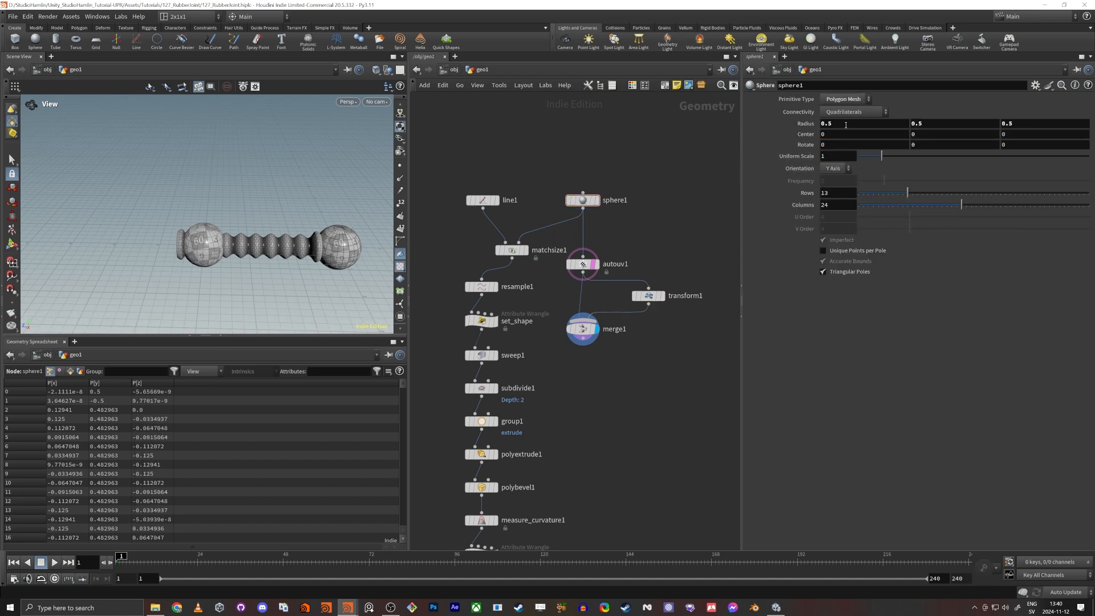
{"action": "left_click", "coordinate": [650, 295]}
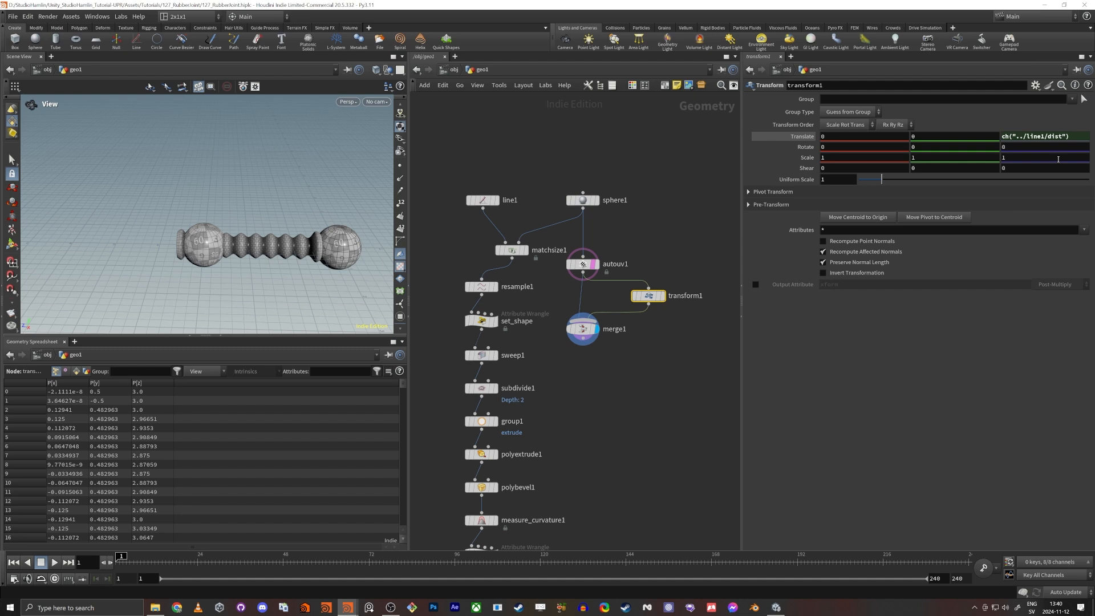
{"action": "left_click", "coordinate": [1063, 139]}
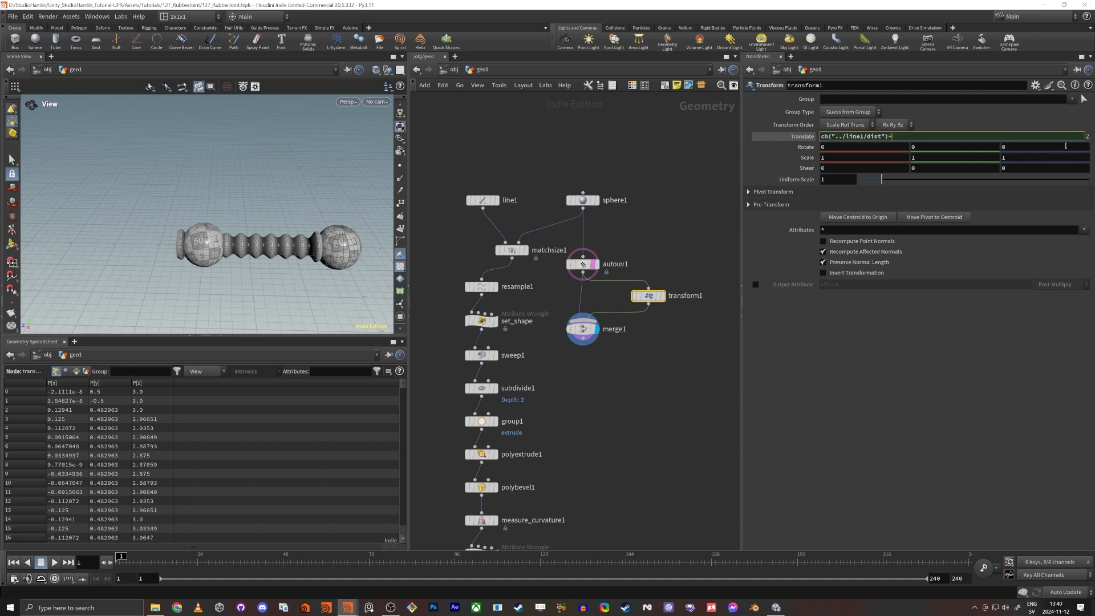
{"action": "type", "text": "+1"}
{"action": "key", "text": "Return"}
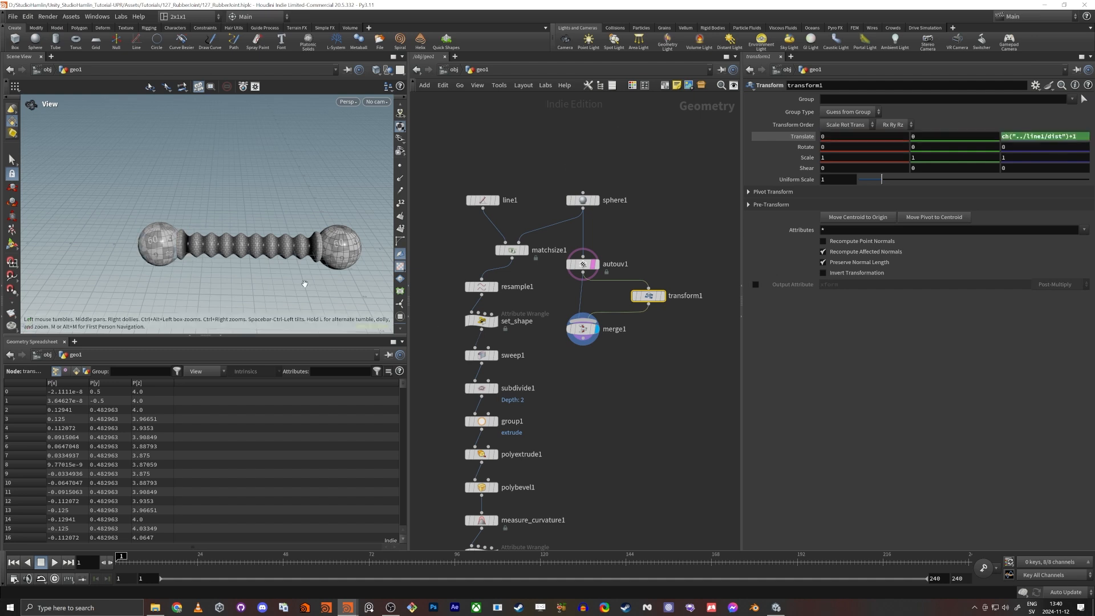
{"action": "left_click_drag", "start_coordinate": [244, 243], "coordinate": [177, 261]}
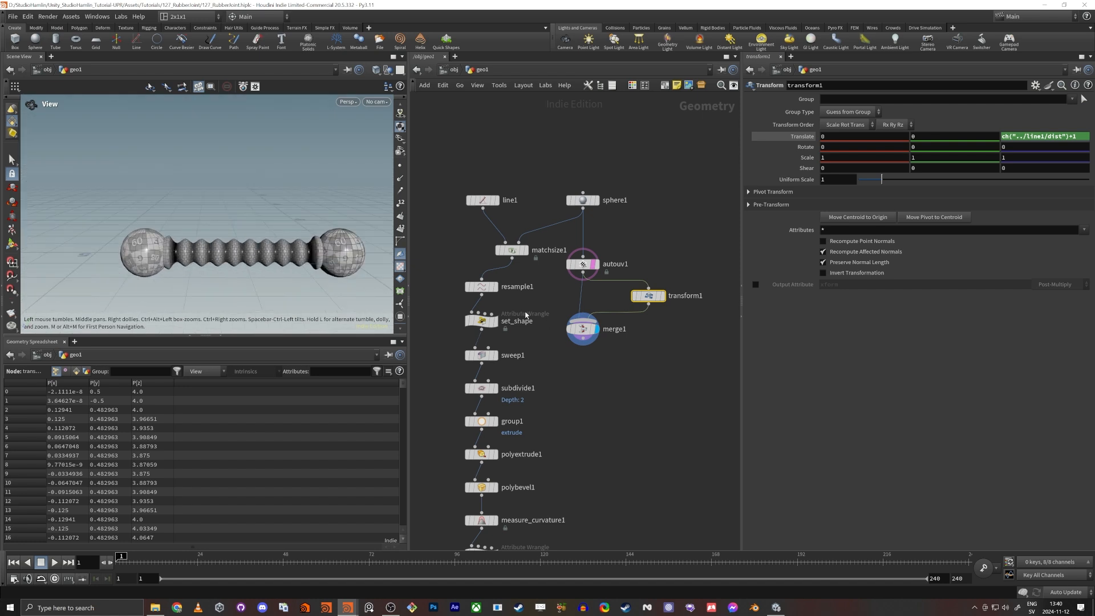
Add a second Merge node below attribdelete1 and connect the attribdelete1 output to it.
{"action": "middle_click_drag", "start_coordinate": [578, 380], "coordinate": [581, 233]}
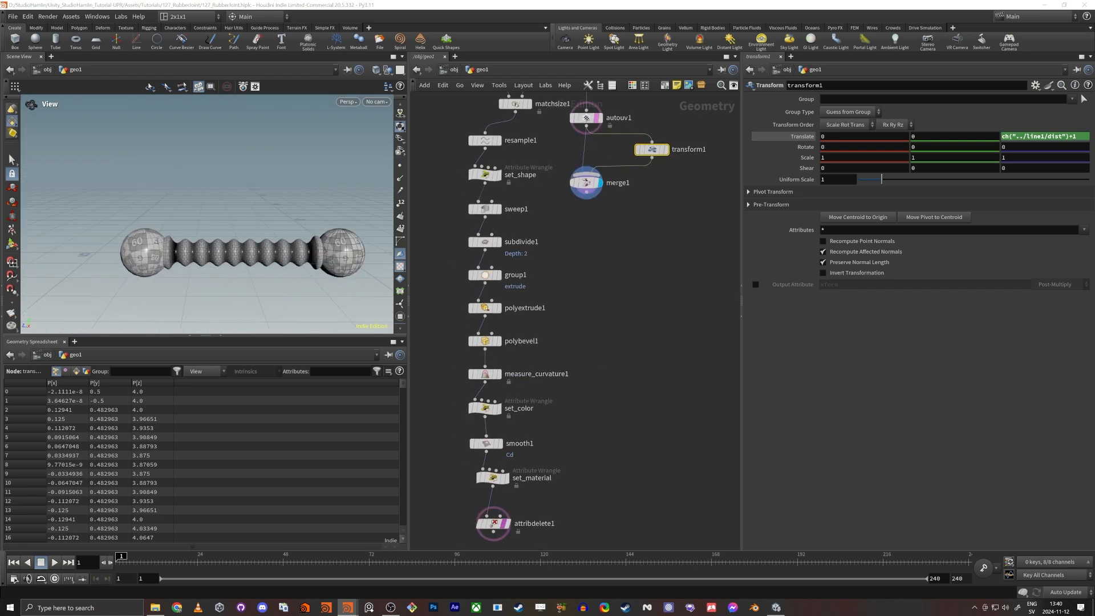
{"action": "middle_click_drag", "start_coordinate": [673, 383], "coordinate": [660, 251]}
{"action": "key", "text": "Tab"}
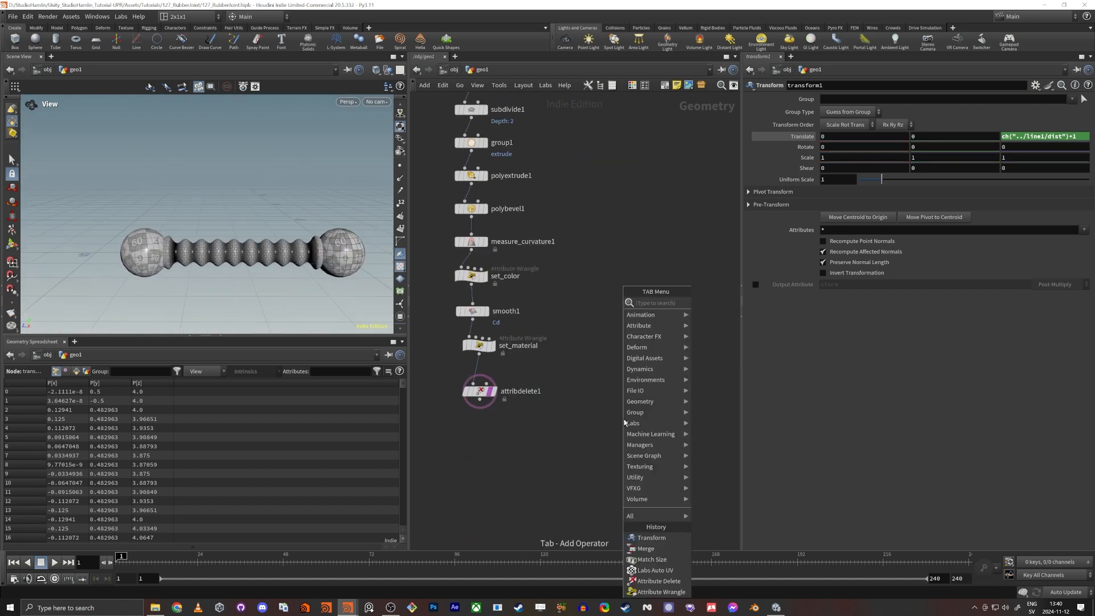
{"action": "type", "text": "merge"}
{"action": "key", "text": "Return"}
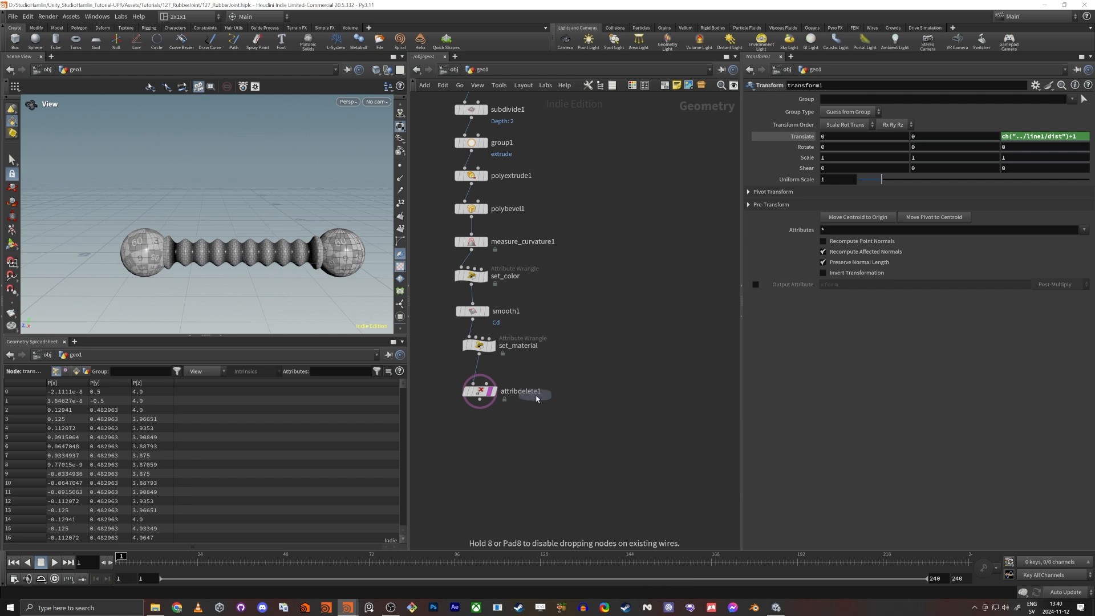
{"action": "left_click", "coordinate": [563, 471]}
{"action": "left_click_drag", "start_coordinate": [479, 406], "coordinate": [563, 463]}
{"action": "key", "text": "h"}
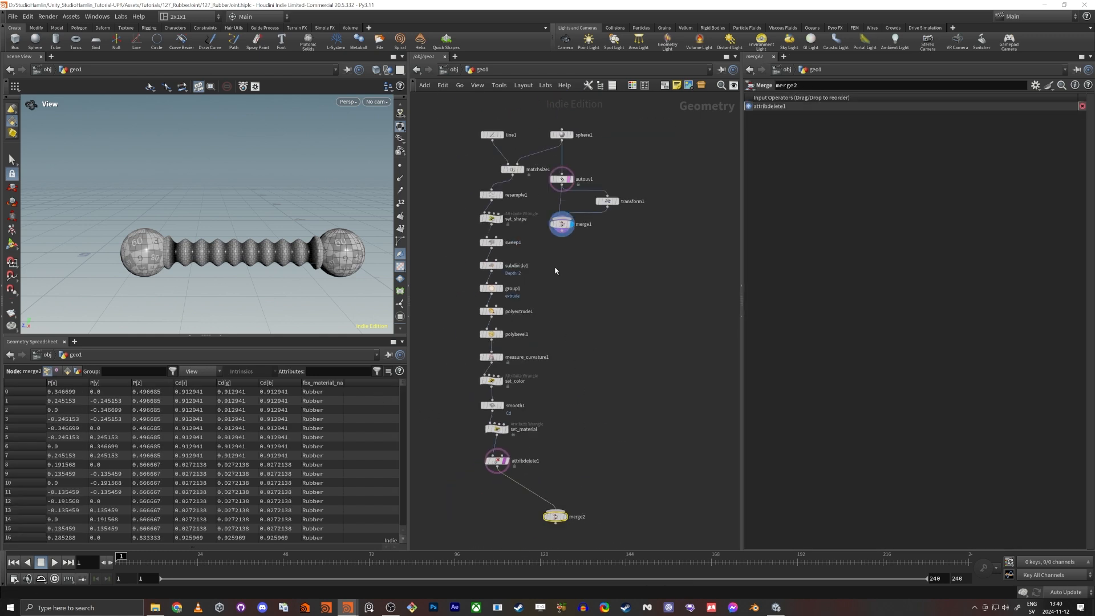
Connect merge1 to merge2, display merge2 and inspect the joint between sphere and tube for gaps.
{"action": "left_click_drag", "start_coordinate": [562, 232], "coordinate": [556, 512]}
{"action": "scroll", "coordinate": [571, 514], "scroll_direction": "up", "scroll_amount": 3}
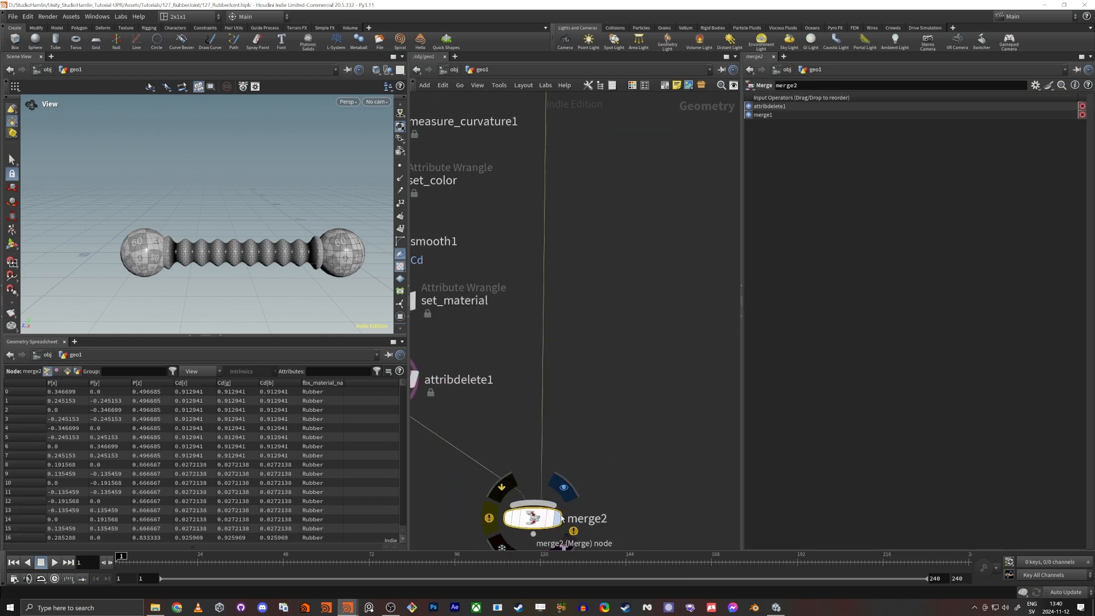
{"action": "scroll", "coordinate": [223, 217], "scroll_direction": "up", "scroll_amount": 6}
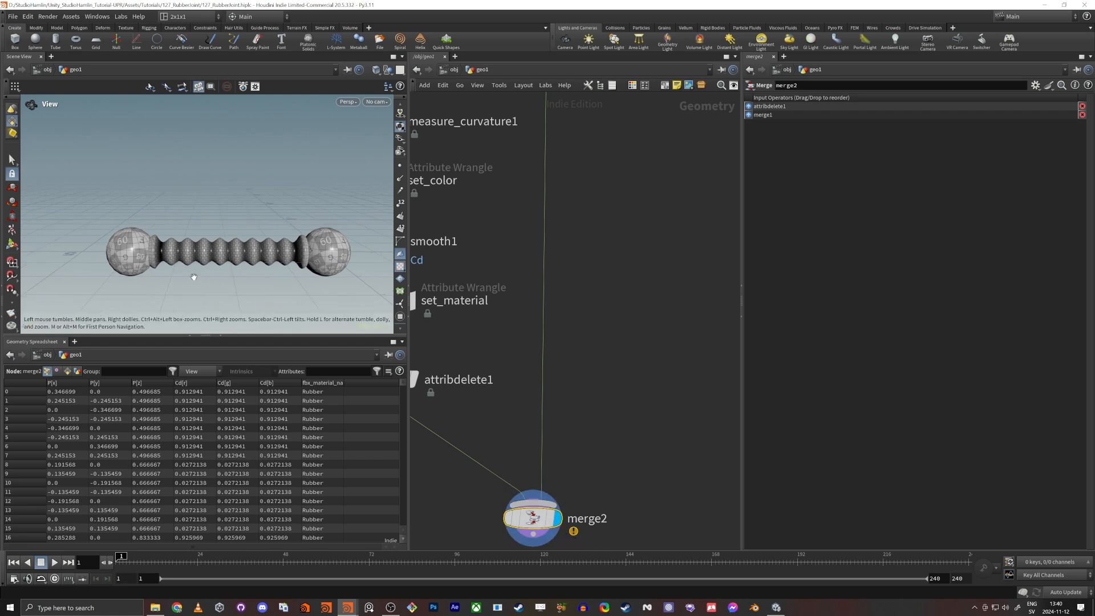
{"action": "left_click_drag", "start_coordinate": [223, 217], "coordinate": [202, 135]}
{"action": "scroll", "coordinate": [200, 210], "scroll_direction": "up", "scroll_amount": 5}
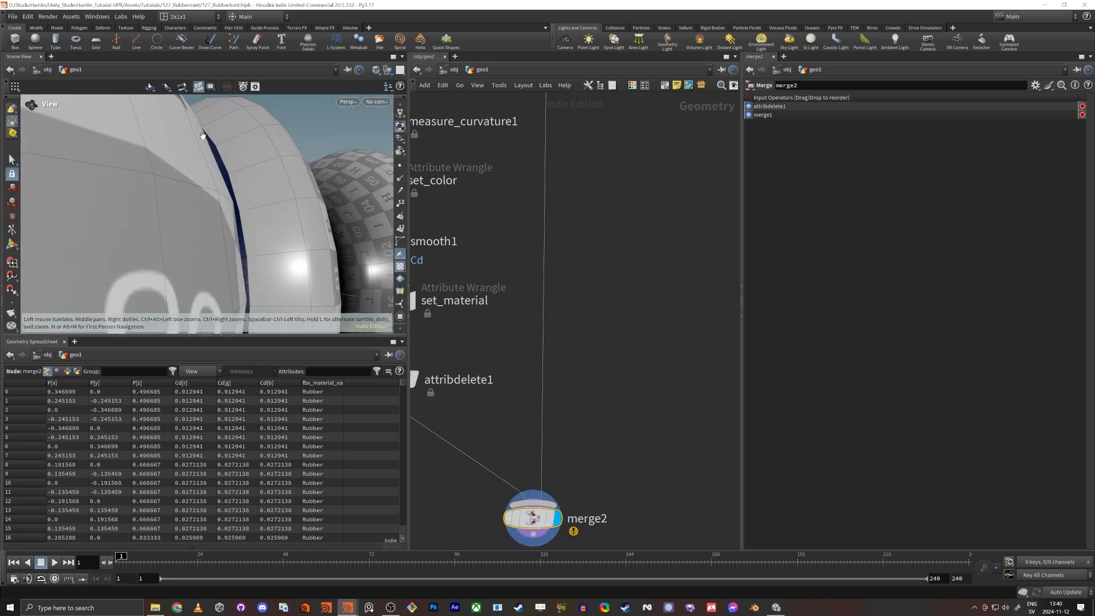
{"action": "scroll", "coordinate": [242, 196], "scroll_direction": "down", "scroll_amount": 6}
{"action": "left_click_drag", "start_coordinate": [242, 196], "coordinate": [163, 246]}
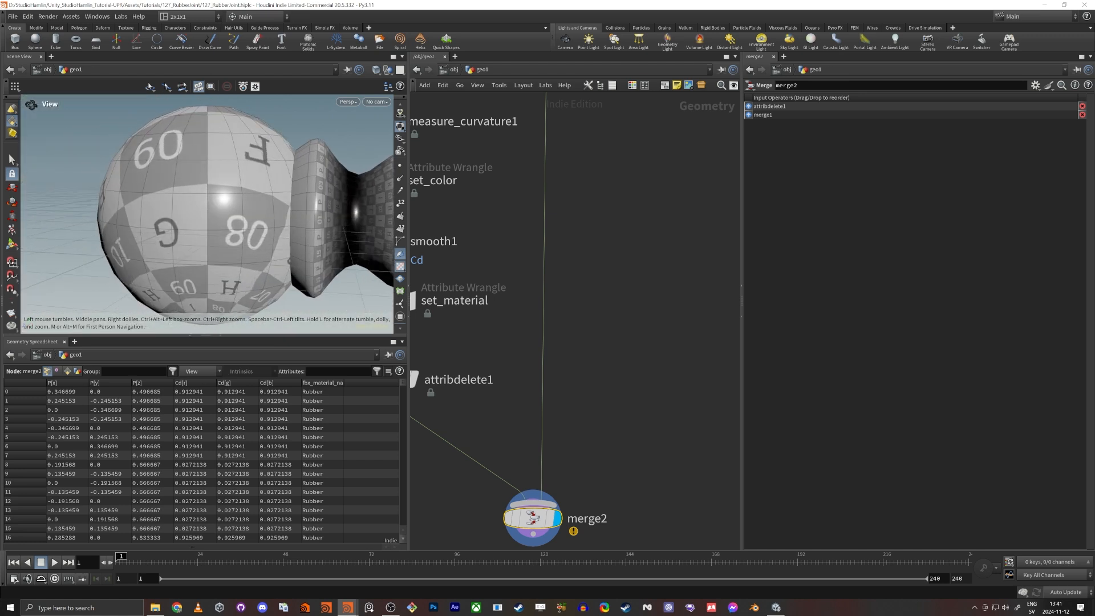
Display sweep1 and template merge1 to compare the swept tube's end with the sphere.
{"action": "key", "text": "h"}
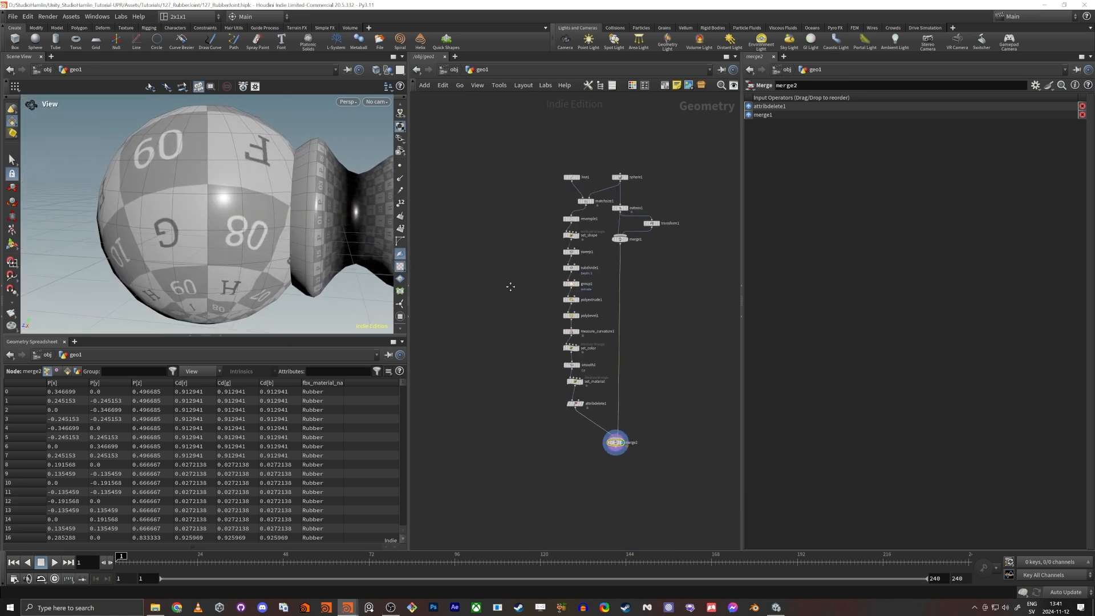
{"action": "scroll", "coordinate": [549, 264], "scroll_direction": "up", "scroll_amount": 5}
{"action": "middle_click_drag", "start_coordinate": [528, 262], "coordinate": [499, 288]}
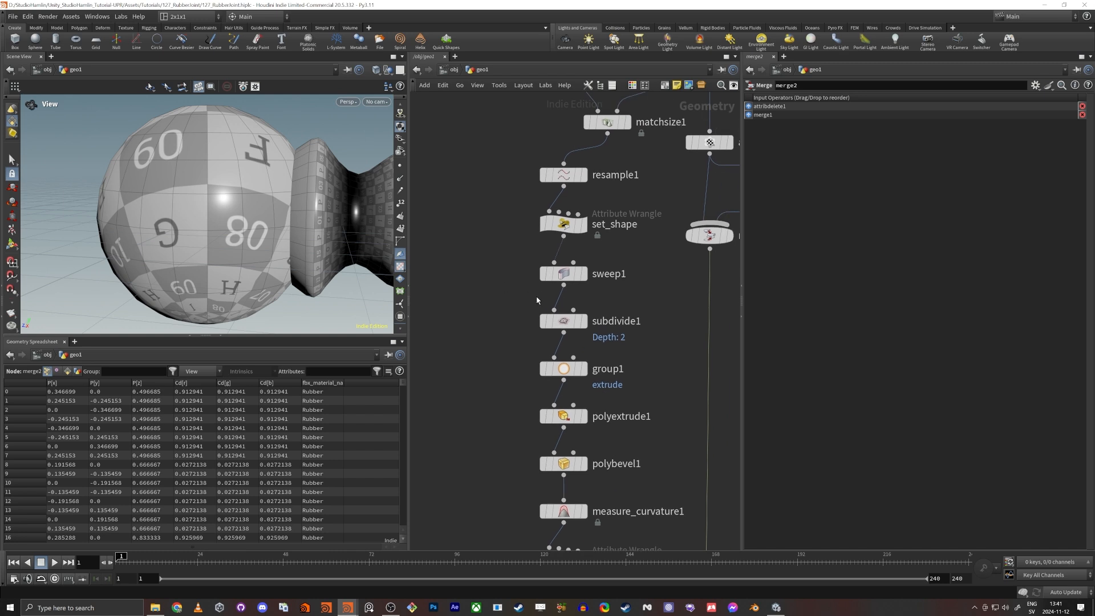
{"action": "left_click", "coordinate": [581, 274]}
{"action": "left_click", "coordinate": [563, 273]}
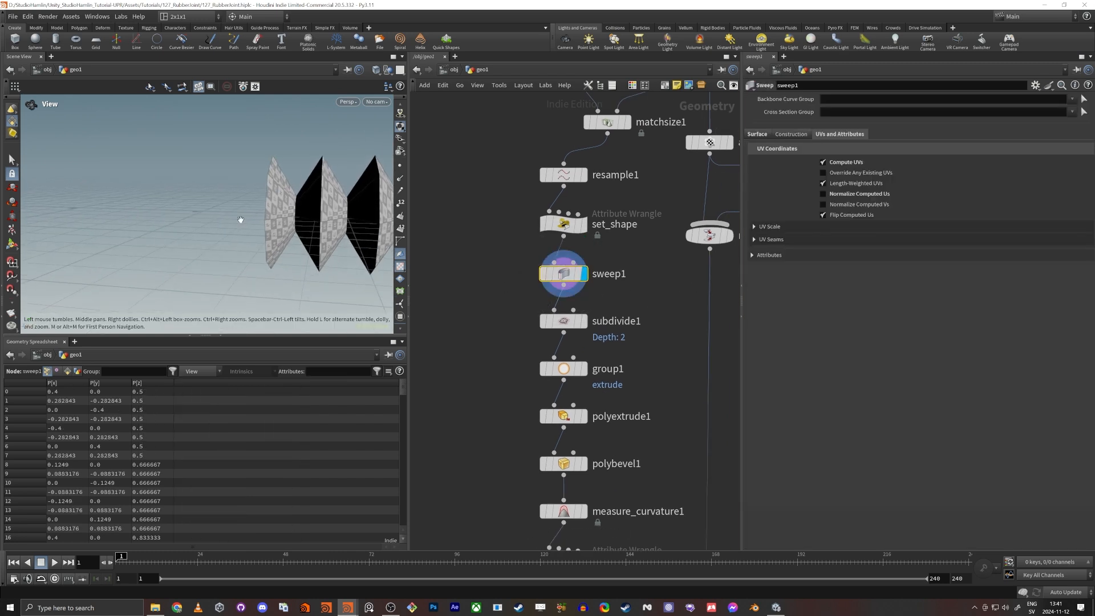
{"action": "left_click_drag", "start_coordinate": [240, 219], "coordinate": [242, 219]}
{"action": "middle_click_drag", "start_coordinate": [628, 313], "coordinate": [598, 258]}
{"action": "left_click", "coordinate": [696, 181]}
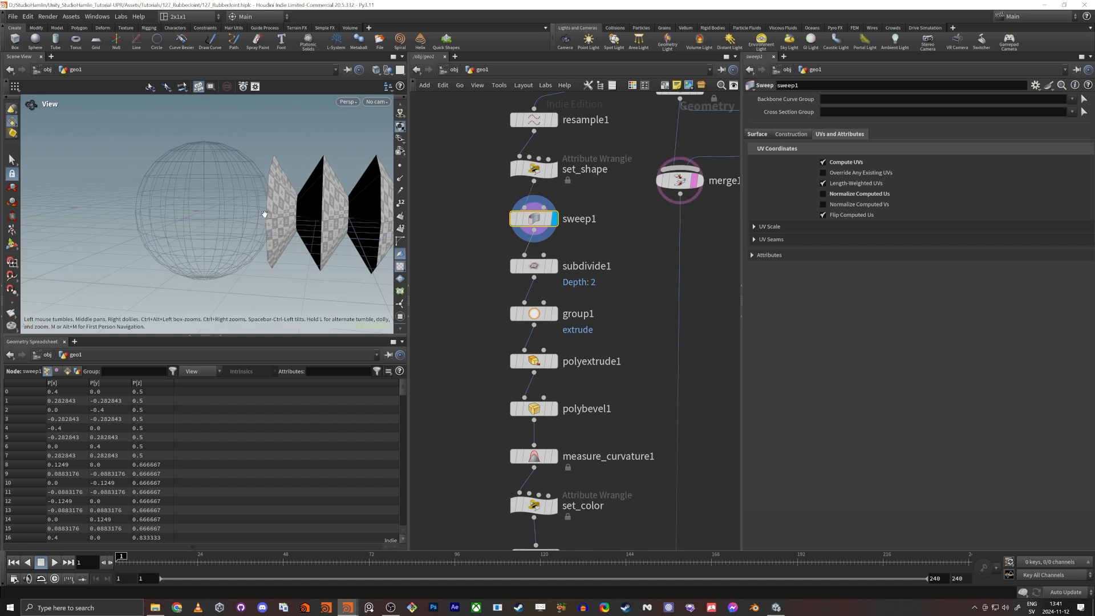
Move the nodes below sweep1 down and insert a Transform node between sweep1 and subdivide1.
{"action": "scroll", "coordinate": [438, 287], "scroll_direction": "down", "scroll_amount": 4}
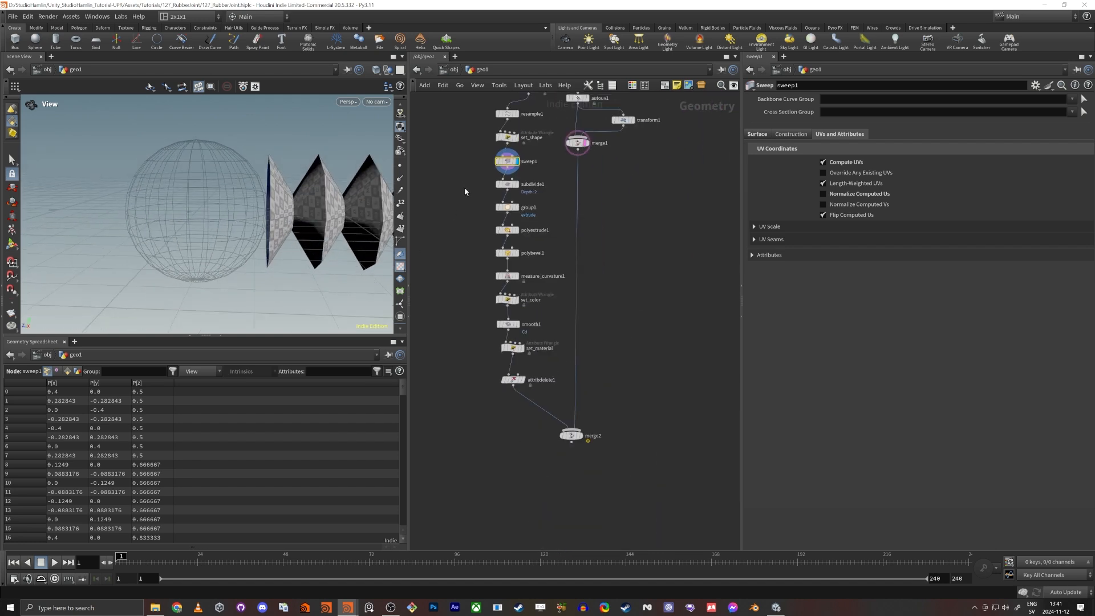
{"action": "left_click_drag", "start_coordinate": [478, 271], "coordinate": [561, 491]}
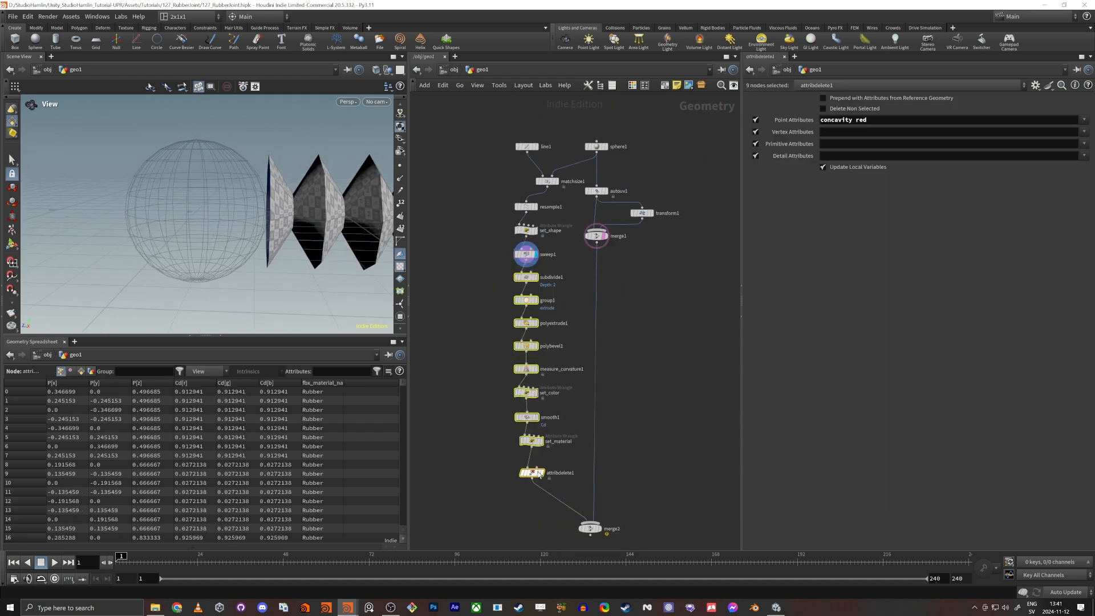
{"action": "left_click_drag", "start_coordinate": [510, 347], "coordinate": [511, 368]}
{"action": "scroll", "coordinate": [491, 279], "scroll_direction": "up", "scroll_amount": 5}
{"action": "left_click", "coordinate": [490, 279]}
{"action": "key", "text": "Tab"}
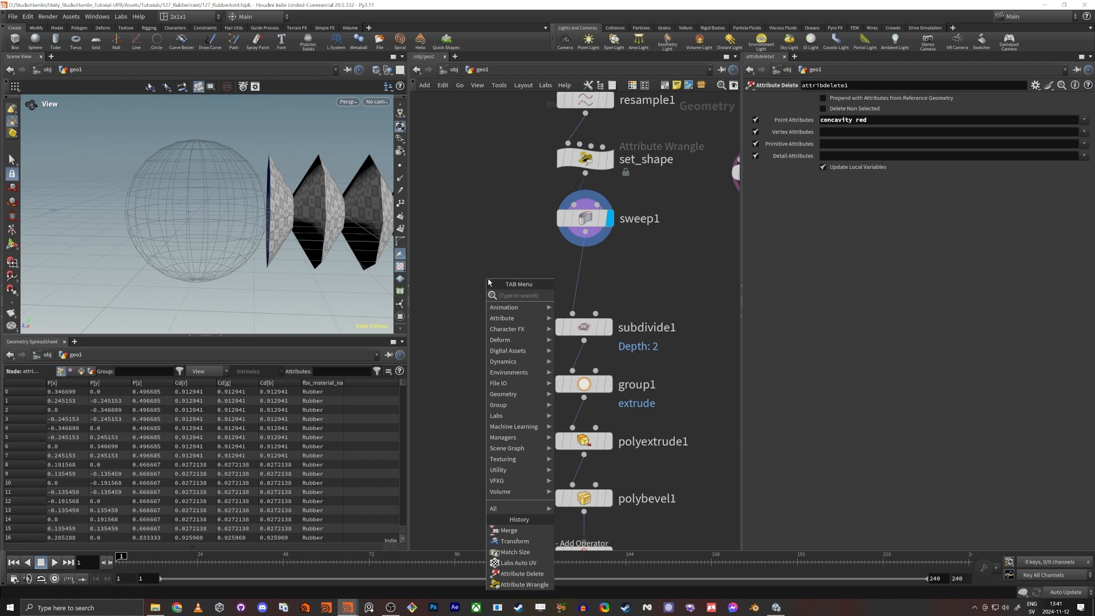
{"action": "type", "text": "trans"}
{"action": "key", "text": "Return"}
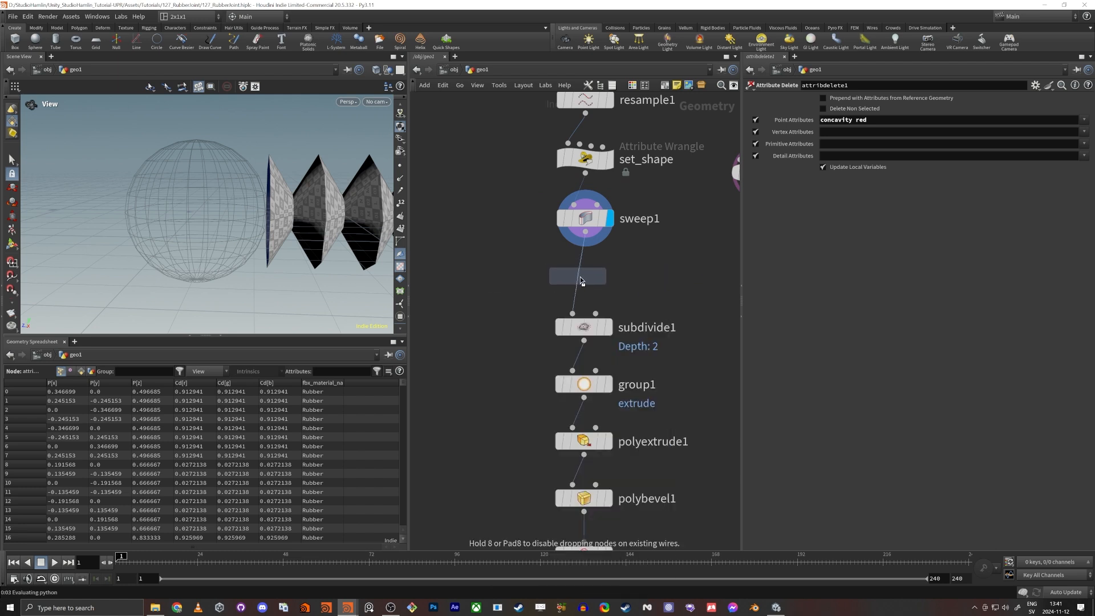
{"action": "left_click", "coordinate": [582, 276]}
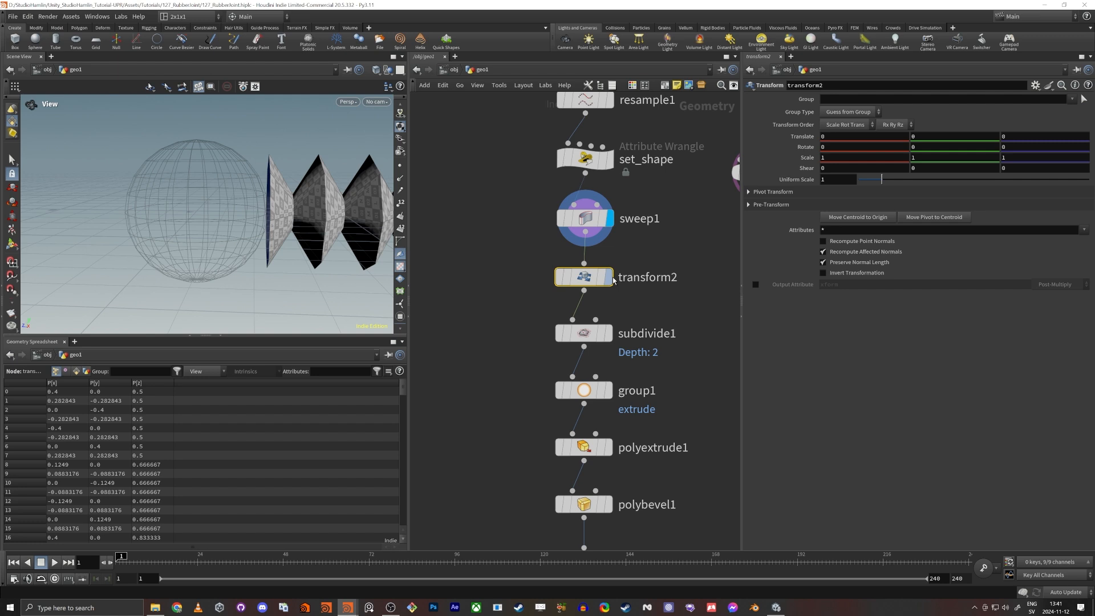
Set the Z scale of transform2 to 1.05 and display the node.
{"action": "left_click", "coordinate": [1029, 157]}
{"action": "type", "text": ".05"}
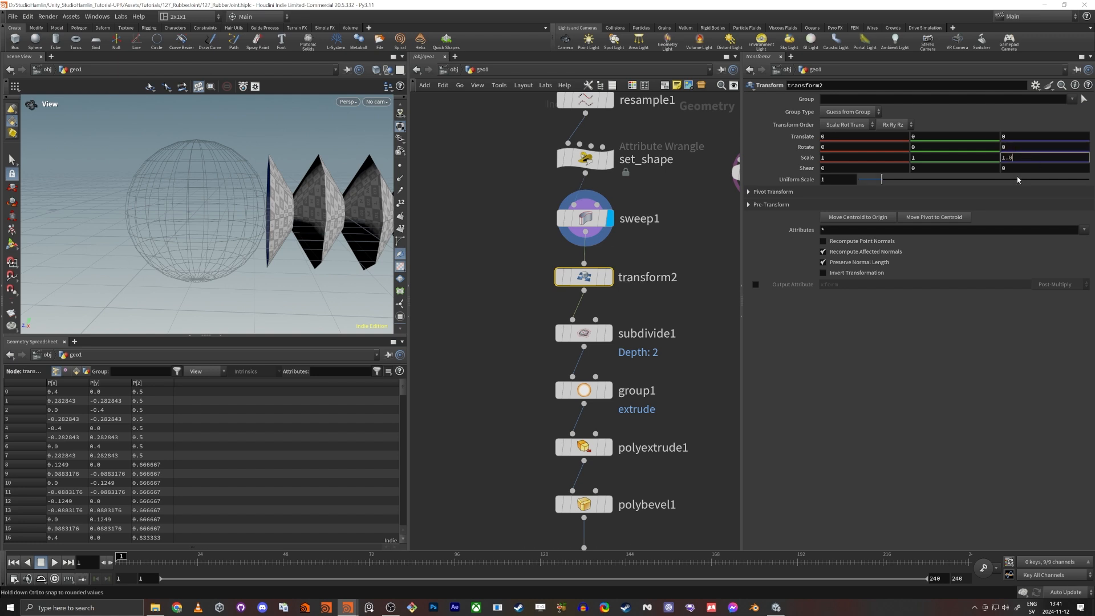
{"action": "key", "text": "Return"}
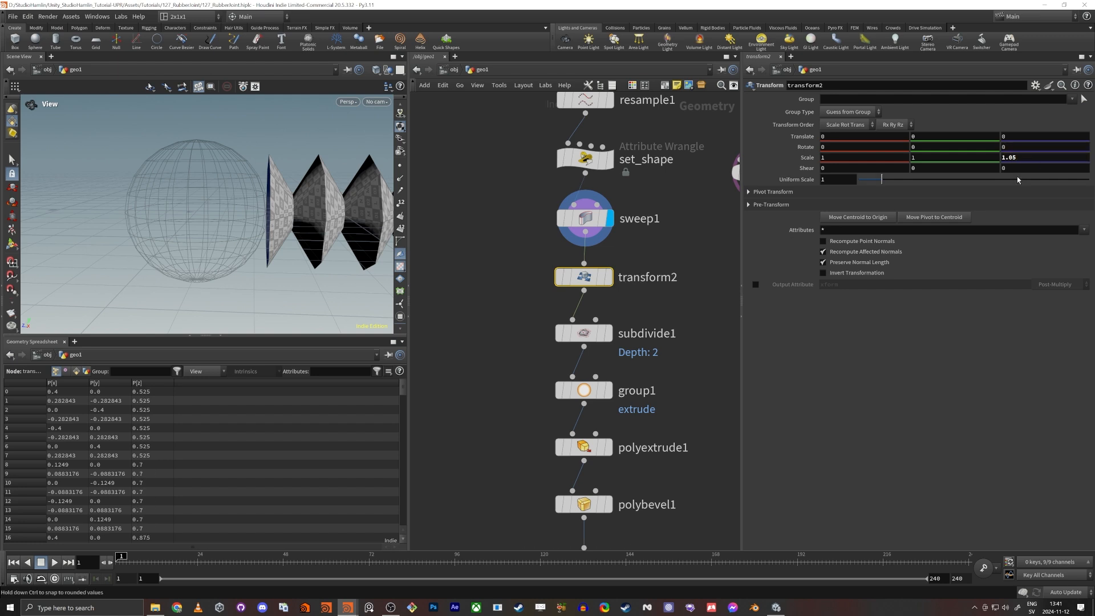
{"action": "left_click", "coordinate": [609, 277]}
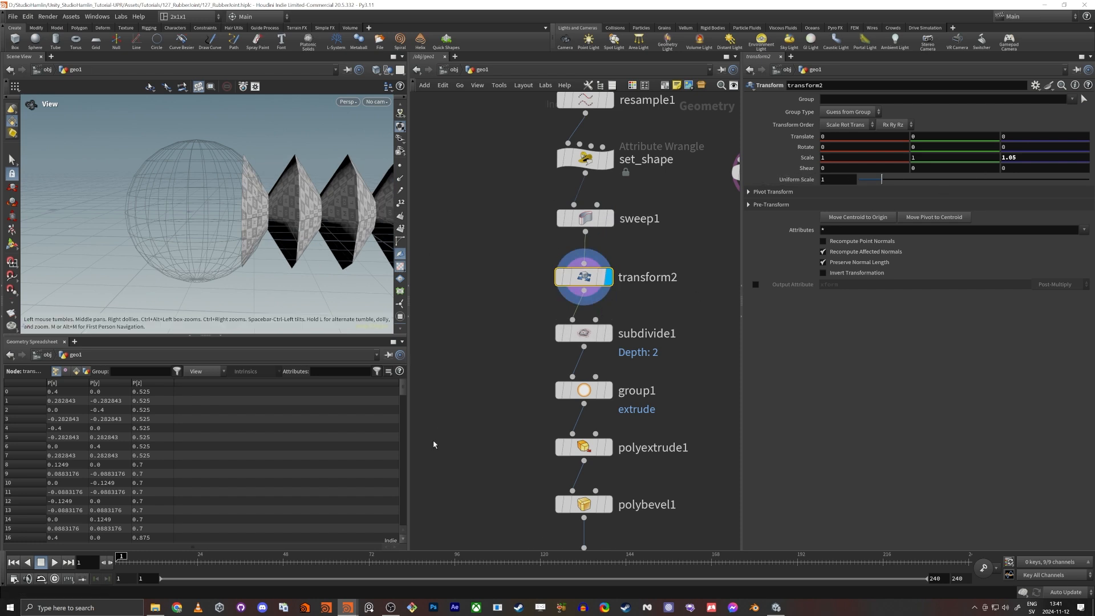
Display merge2 to check the scaled tube against the sphere.
{"action": "middle_click_drag", "start_coordinate": [434, 444], "coordinate": [433, 361]}
{"action": "scroll", "coordinate": [433, 362], "scroll_direction": "down", "scroll_amount": 2}
{"action": "middle_click_drag", "start_coordinate": [507, 470], "coordinate": [477, 156]}
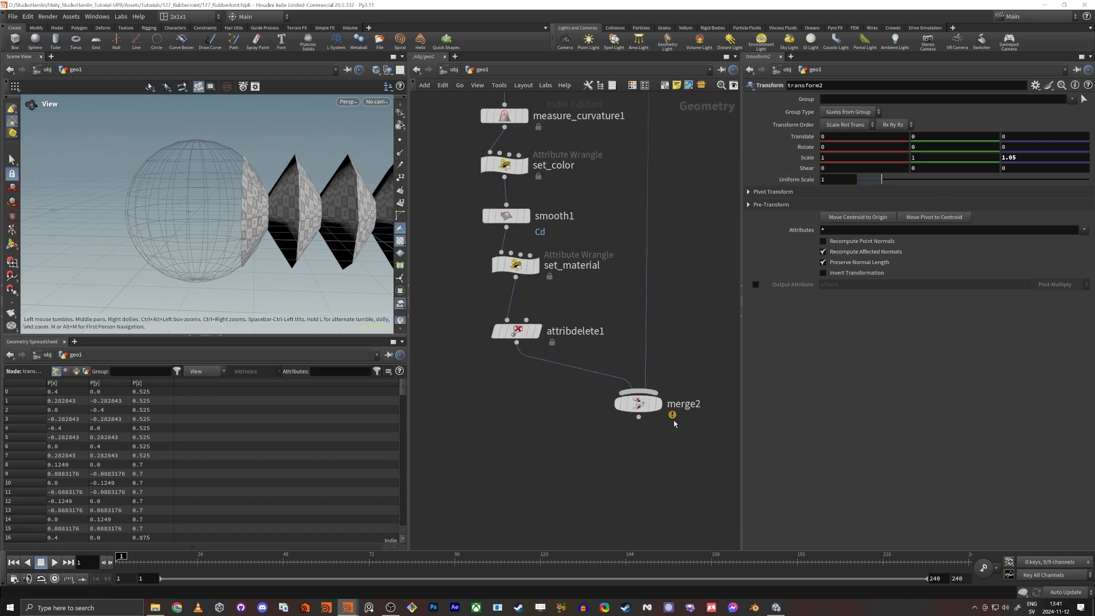
{"action": "left_click", "coordinate": [655, 406]}
{"action": "left_click", "coordinate": [637, 404]}
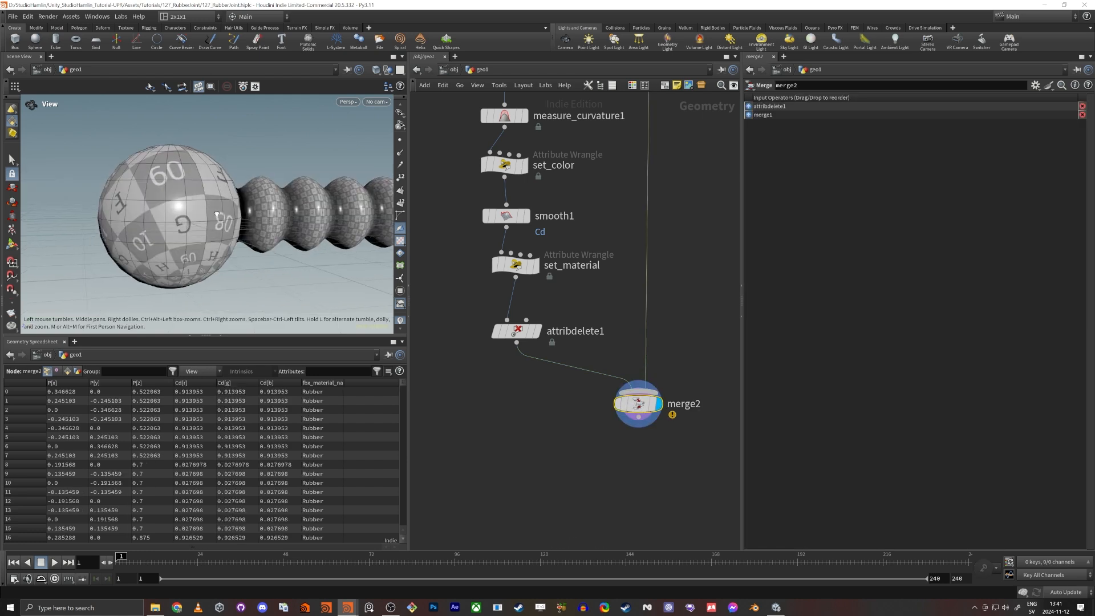
Try Z scale values of 1.02 and 1.03 on transform2 while checking the joint with the sphere.
{"action": "middle_click_drag", "start_coordinate": [434, 86], "coordinate": [525, 285]}
{"action": "left_click", "coordinate": [537, 273]}
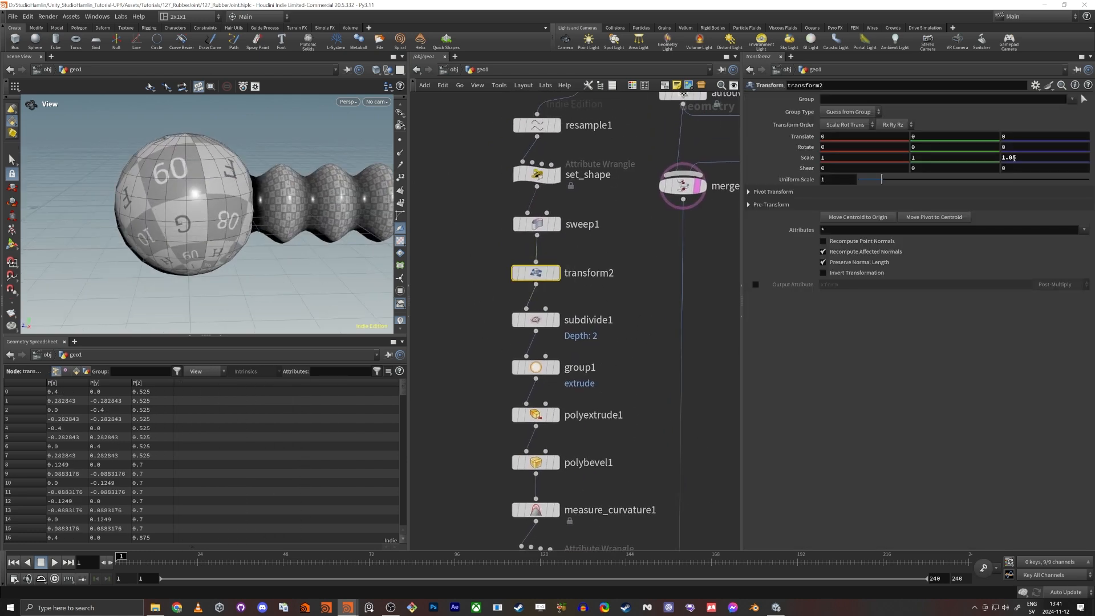
{"action": "left_click_drag", "start_coordinate": [1015, 159], "coordinate": [1010, 159]}
{"action": "type", "text": "2"}
{"action": "key", "text": "Return"}
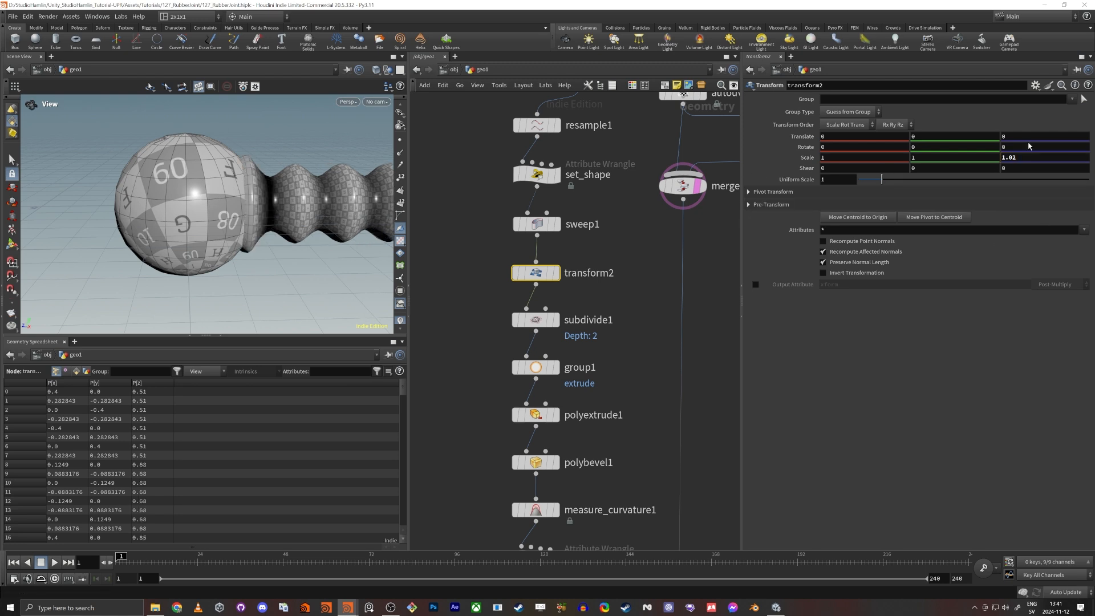
{"action": "left_click_drag", "start_coordinate": [1014, 158], "coordinate": [1031, 161]}
{"action": "type", "text": "3"}
{"action": "key", "text": "Return"}
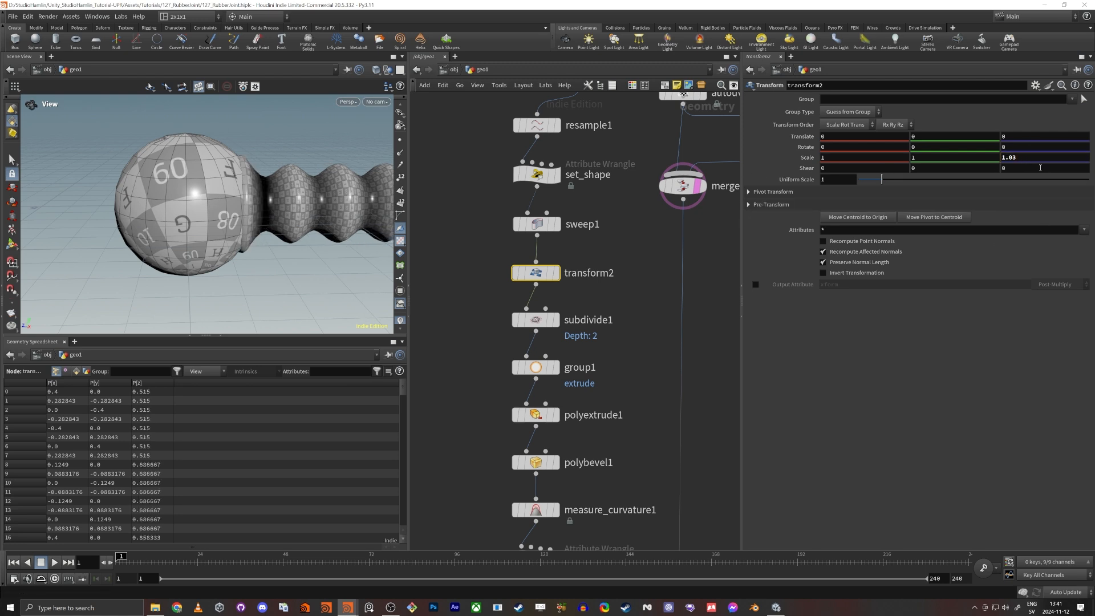
{"action": "scroll", "coordinate": [348, 154], "scroll_direction": "up", "scroll_amount": 5}
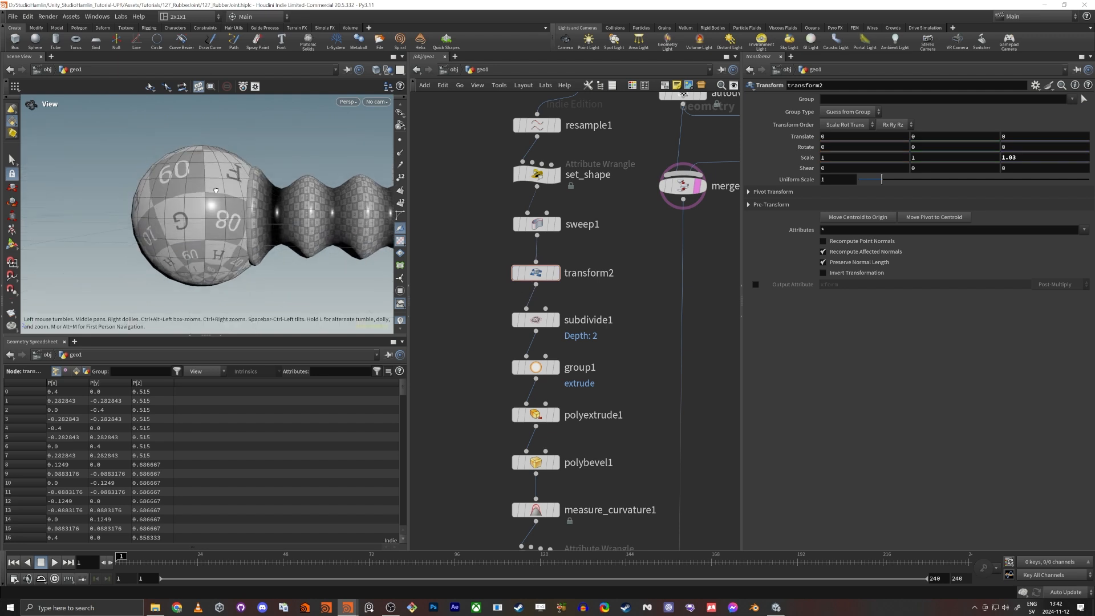
Colour the transform2 node red in the network.
{"action": "key", "text": "h"}
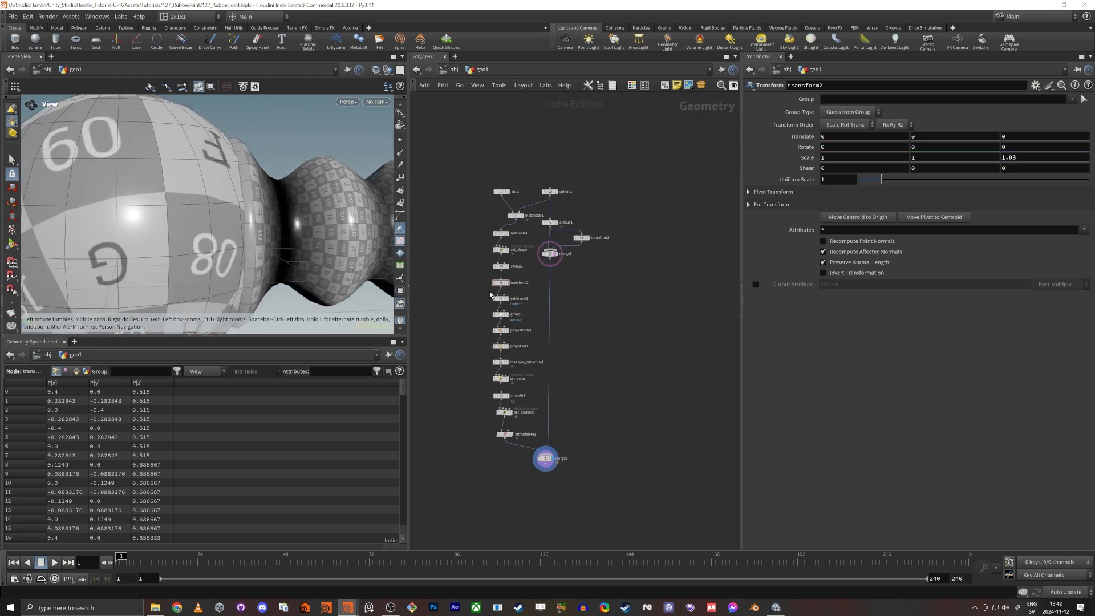
{"action": "left_click_drag", "start_coordinate": [485, 128], "coordinate": [753, 552]}
{"action": "scroll", "coordinate": [539, 270], "scroll_direction": "up", "scroll_amount": 5}
{"action": "scroll", "coordinate": [454, 252], "scroll_direction": "up", "scroll_amount": 1}
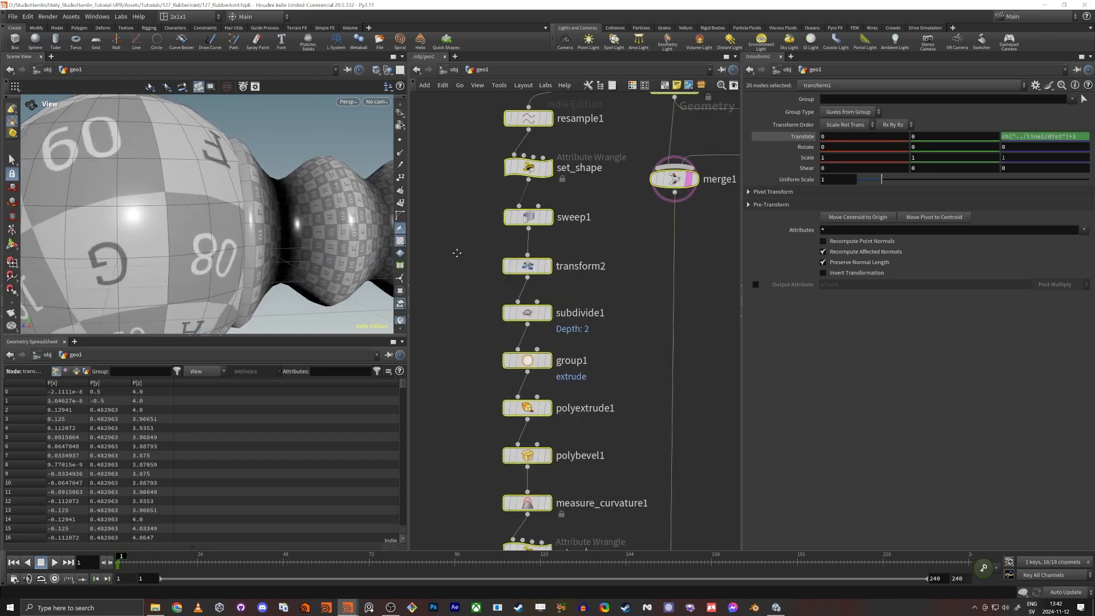
{"action": "middle_click_drag", "start_coordinate": [455, 251], "coordinate": [482, 280]}
{"action": "left_click_drag", "start_coordinate": [482, 274], "coordinate": [591, 296]}
{"action": "key", "text": "c"}
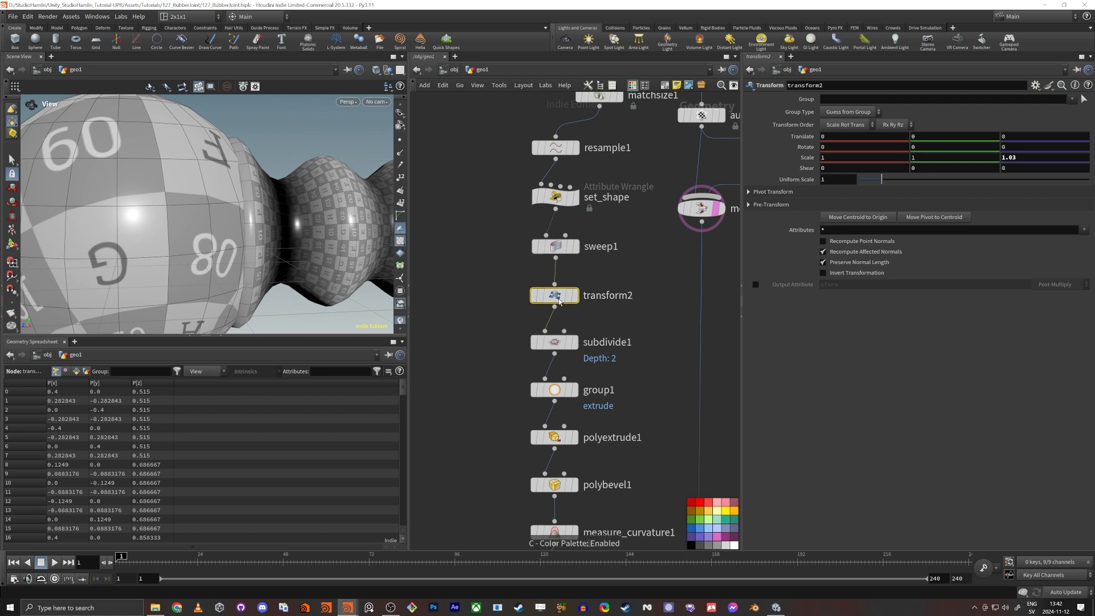
{"action": "left_click", "coordinate": [700, 506]}
{"action": "scroll", "coordinate": [462, 296], "scroll_direction": "down", "scroll_amount": 3}
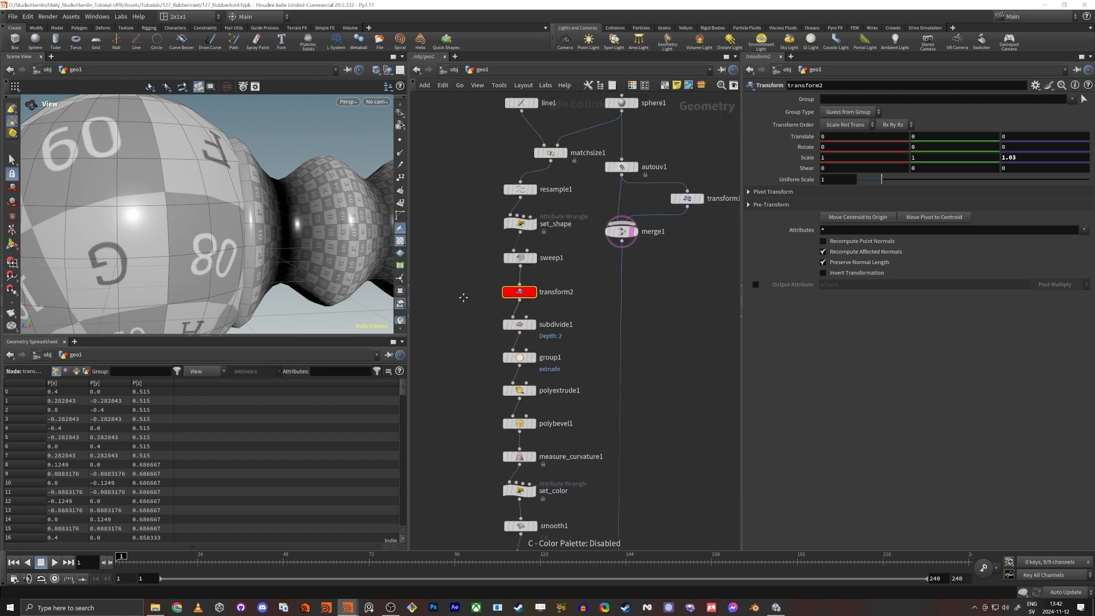
{"action": "scroll", "coordinate": [462, 296], "scroll_direction": "up", "scroll_amount": 2}
{"action": "left_click_drag", "start_coordinate": [498, 274], "coordinate": [565, 274]}
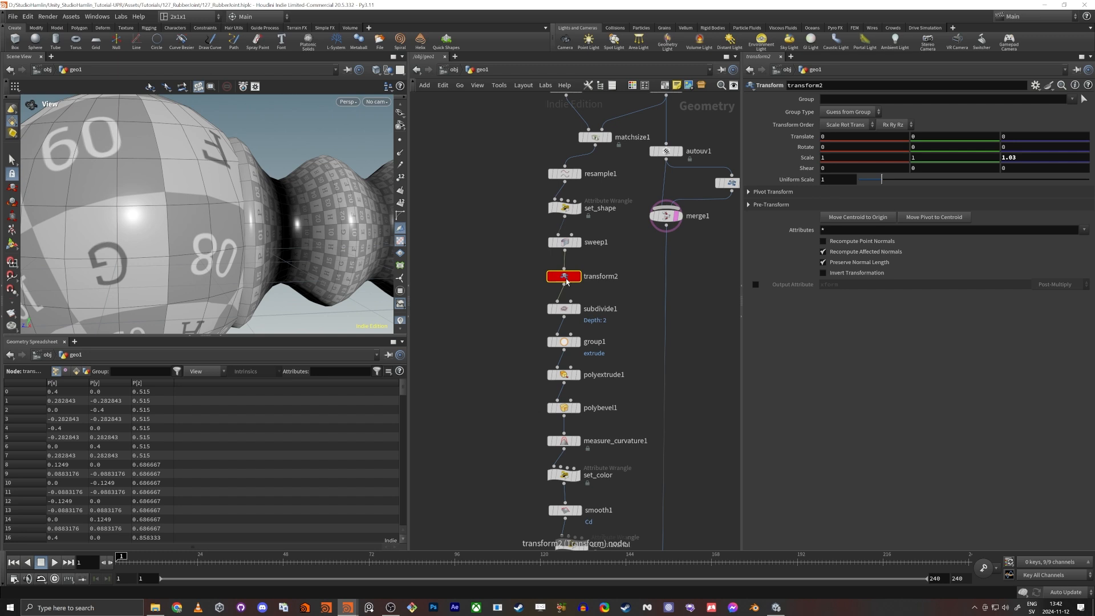
Set line1's length to 2 and inspect the shortened joint from both ends.
{"action": "middle_click_drag", "start_coordinate": [513, 239], "coordinate": [494, 261]}
{"action": "scroll", "coordinate": [502, 347], "scroll_direction": "down", "scroll_amount": 3}
{"action": "right_click_drag", "start_coordinate": [246, 252], "coordinate": [143, 267]}
{"action": "middle_click_drag", "start_coordinate": [143, 267], "coordinate": [85, 258]}
{"action": "left_click_drag", "start_coordinate": [487, 144], "coordinate": [554, 160]}
{"action": "type", "text": "2"}
{"action": "key", "text": "Tab"}
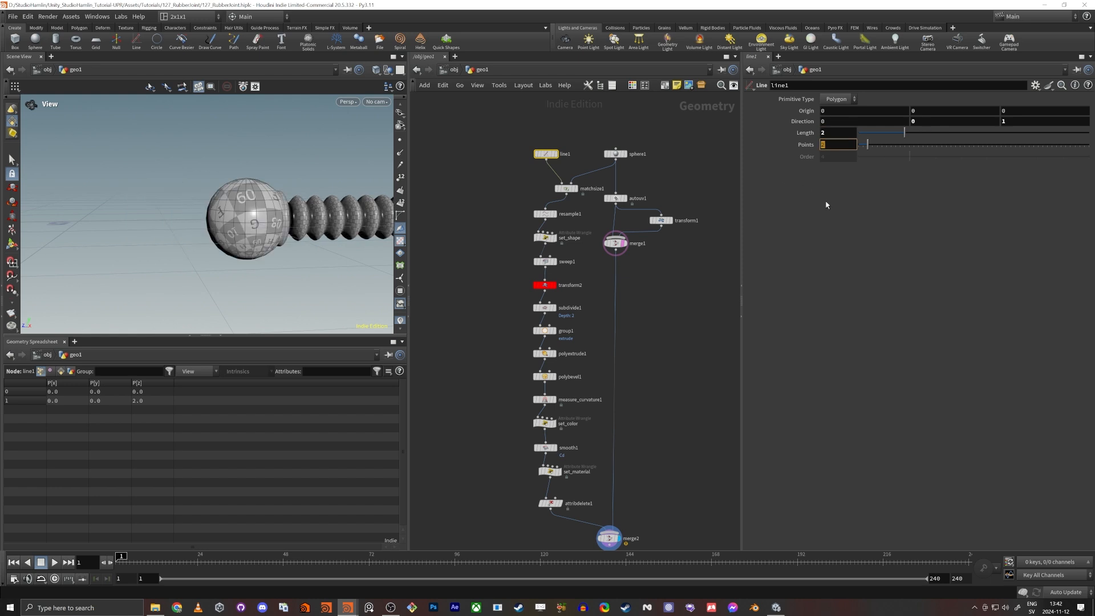
{"action": "right_click_drag", "start_coordinate": [219, 251], "coordinate": [204, 251]}
{"action": "middle_click_drag", "start_coordinate": [204, 251], "coordinate": [86, 254]}
{"action": "left_click_drag", "start_coordinate": [227, 251], "coordinate": [199, 257]}
{"action": "right_click_drag", "start_coordinate": [199, 257], "coordinate": [186, 257]}
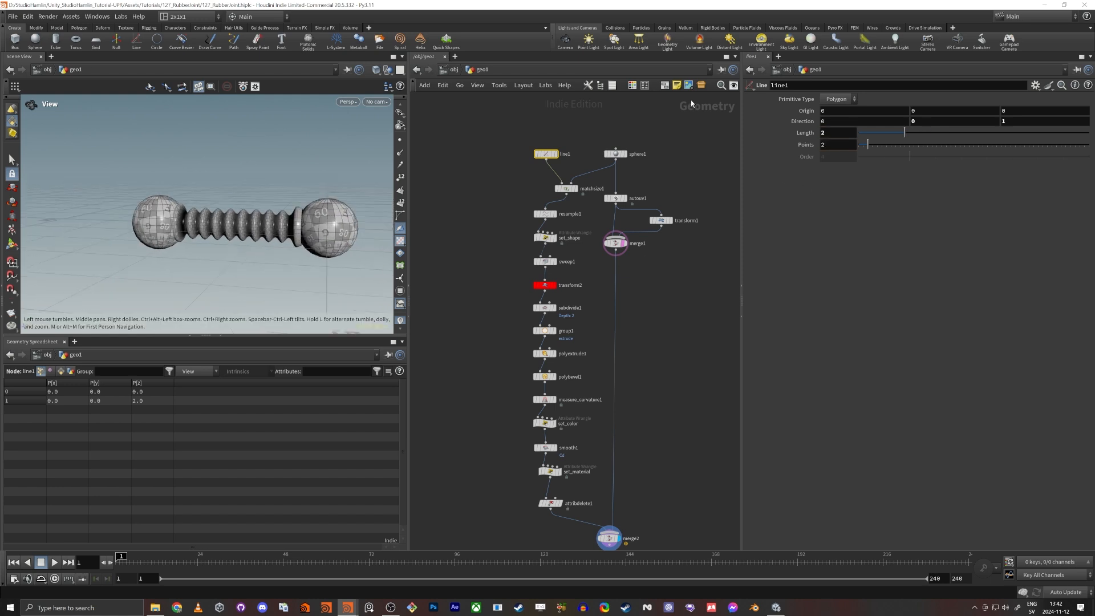
Set line1's length to 11 and inspect both ends of the stretched tube.
{"action": "left_click_drag", "start_coordinate": [830, 134], "coordinate": [789, 139]}
{"action": "type", "text": "11"}
{"action": "key", "text": "Tab"}
{"action": "right_click_drag", "start_coordinate": [210, 227], "coordinate": [204, 242]}
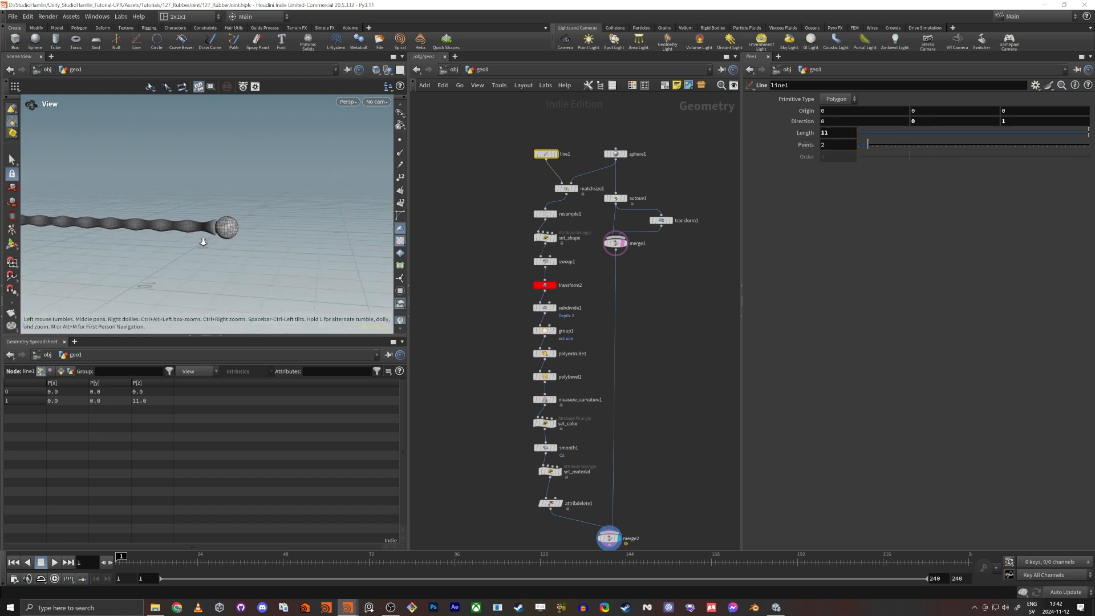
{"action": "middle_click_drag", "start_coordinate": [114, 257], "coordinate": [269, 276]}
{"action": "right_click_drag", "start_coordinate": [268, 276], "coordinate": [272, 250]}
Undo the length changes on line1 and inspect the joints between tube and spheres up close.
{"action": "key", "text": "ctrl+z"}
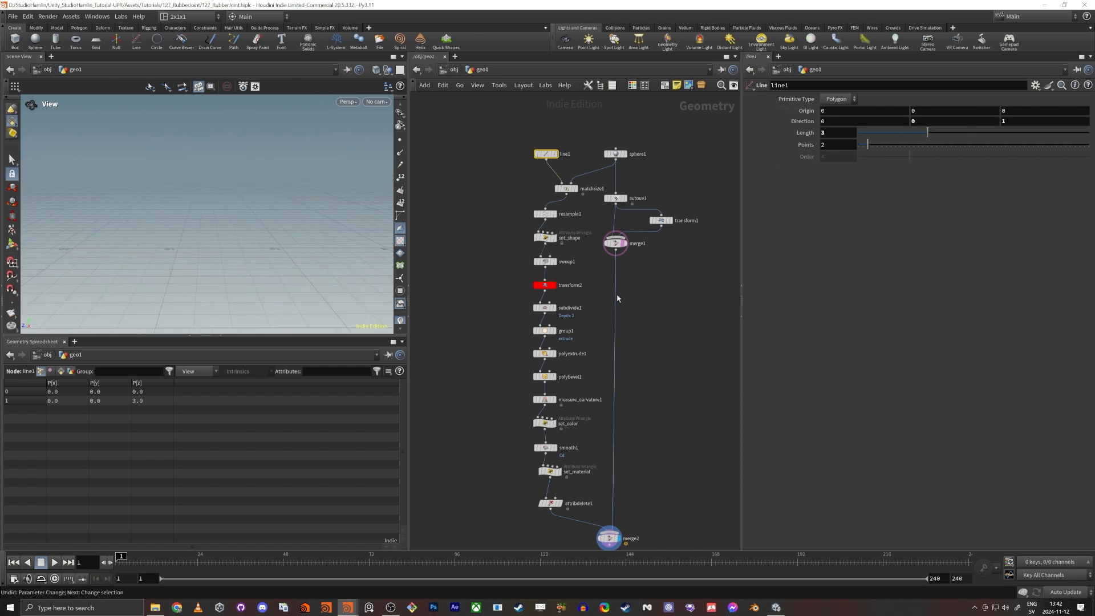
{"action": "key", "text": "f"}
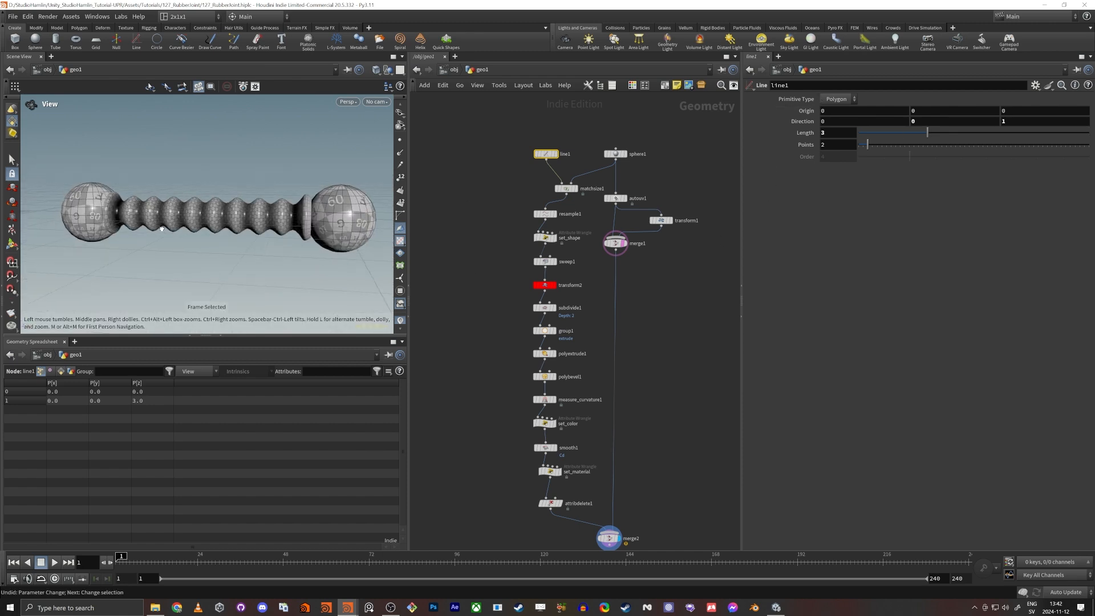
{"action": "right_click_drag", "start_coordinate": [155, 229], "coordinate": [240, 230]}
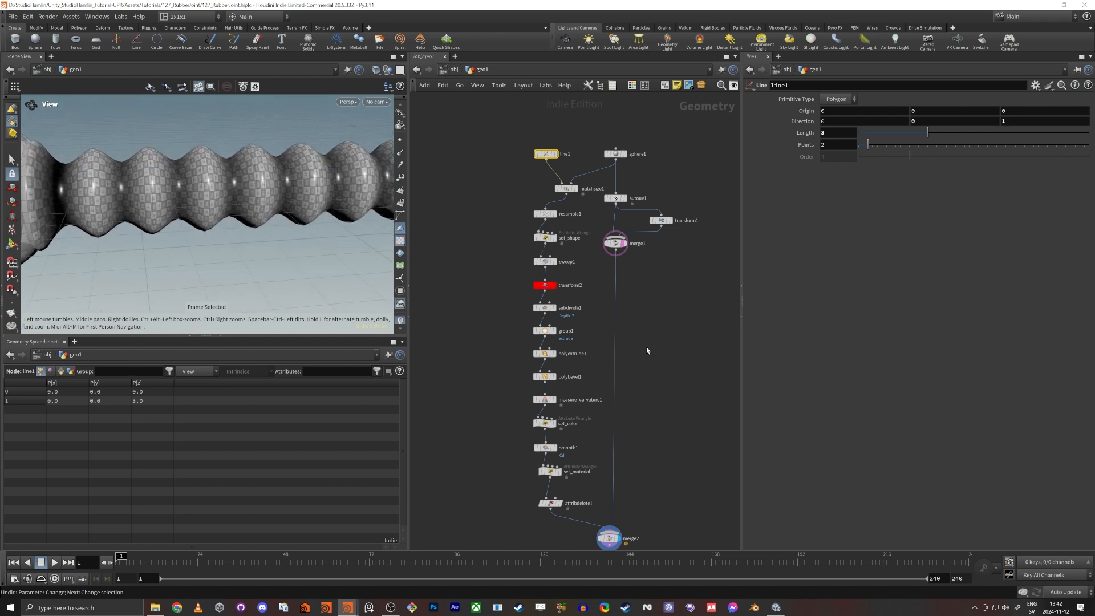
{"action": "left_click_drag", "start_coordinate": [89, 189], "coordinate": [222, 124]}
{"action": "left_click_drag", "start_coordinate": [291, 152], "coordinate": [197, 227]}
{"action": "scroll", "coordinate": [526, 247], "scroll_direction": "up", "scroll_amount": 5}
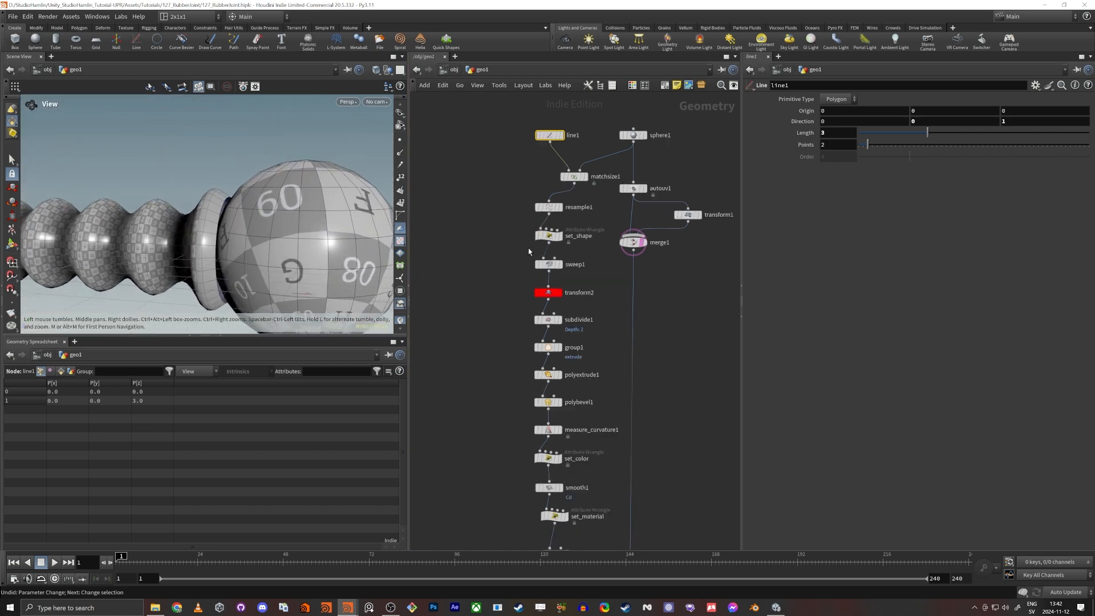
Display transform2, move its pivot to the centroid and set its Z scale to 1.05.
{"action": "left_click_drag", "start_coordinate": [583, 326], "coordinate": [577, 327]}
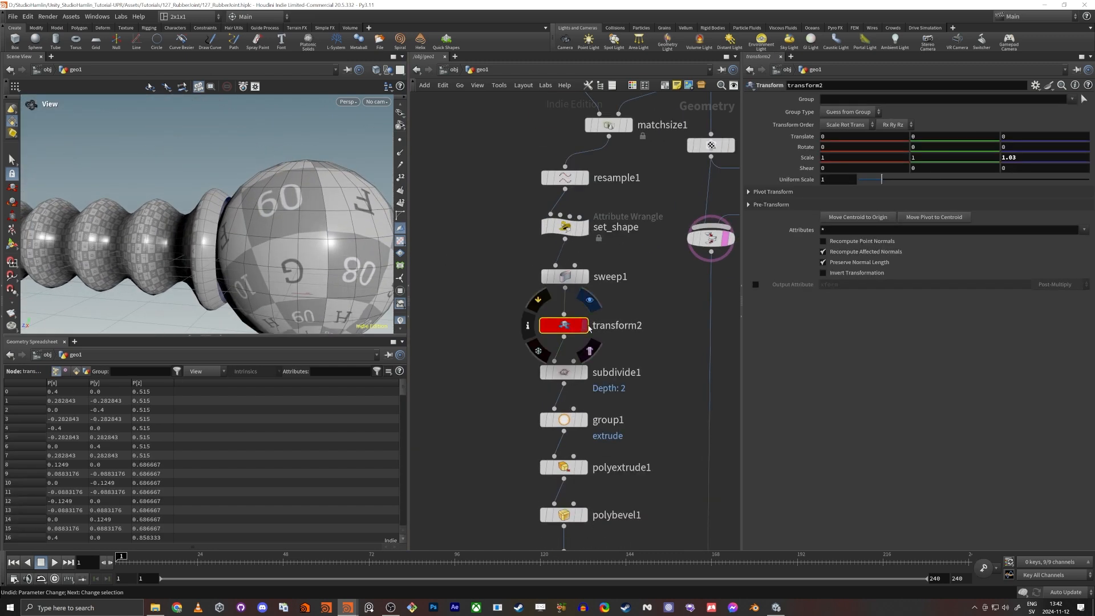
{"action": "left_click", "coordinate": [578, 326]}
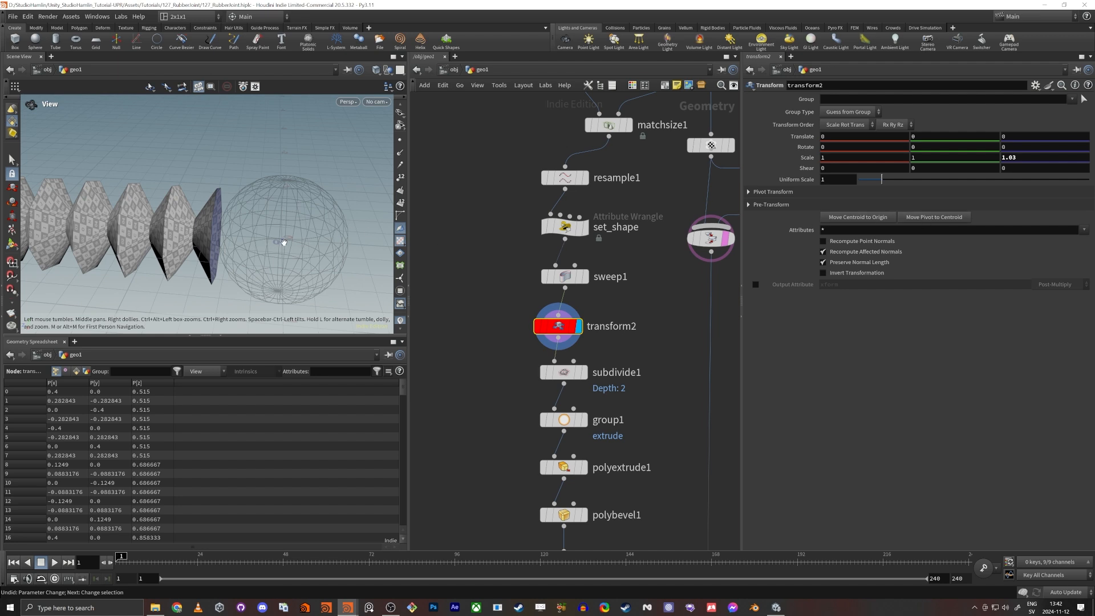
{"action": "left_click_drag", "start_coordinate": [283, 242], "coordinate": [251, 270]}
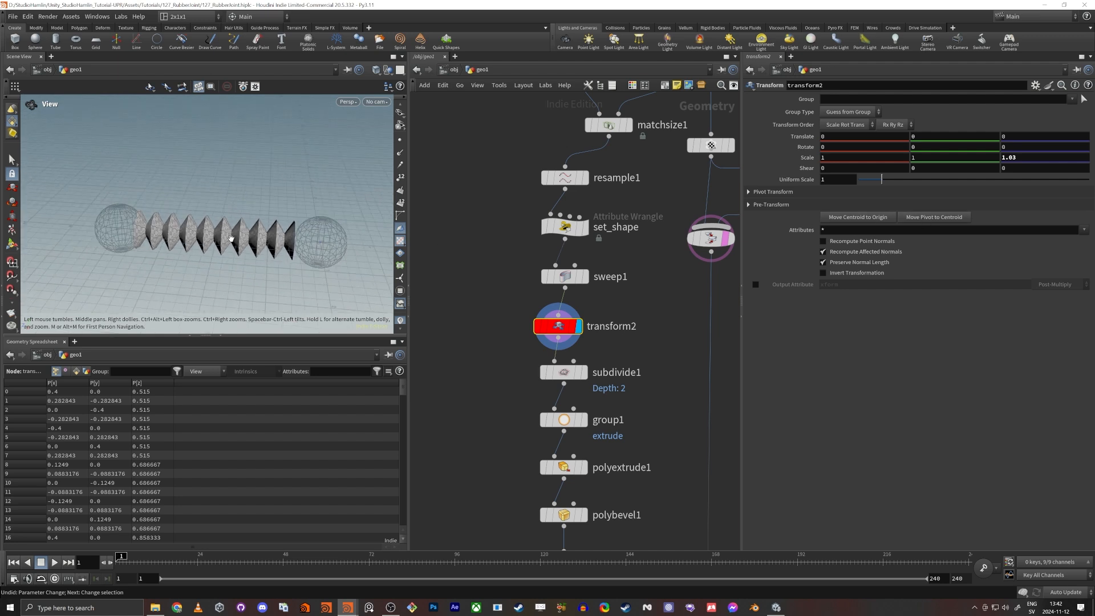
{"action": "left_click", "coordinate": [937, 217]}
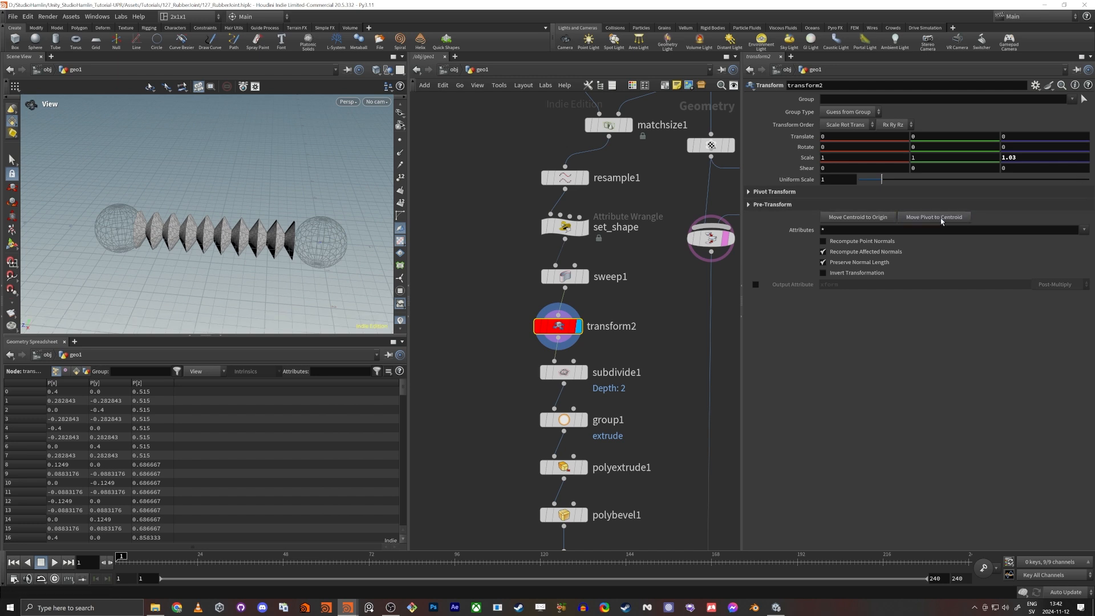
{"action": "left_click", "coordinate": [749, 205]}
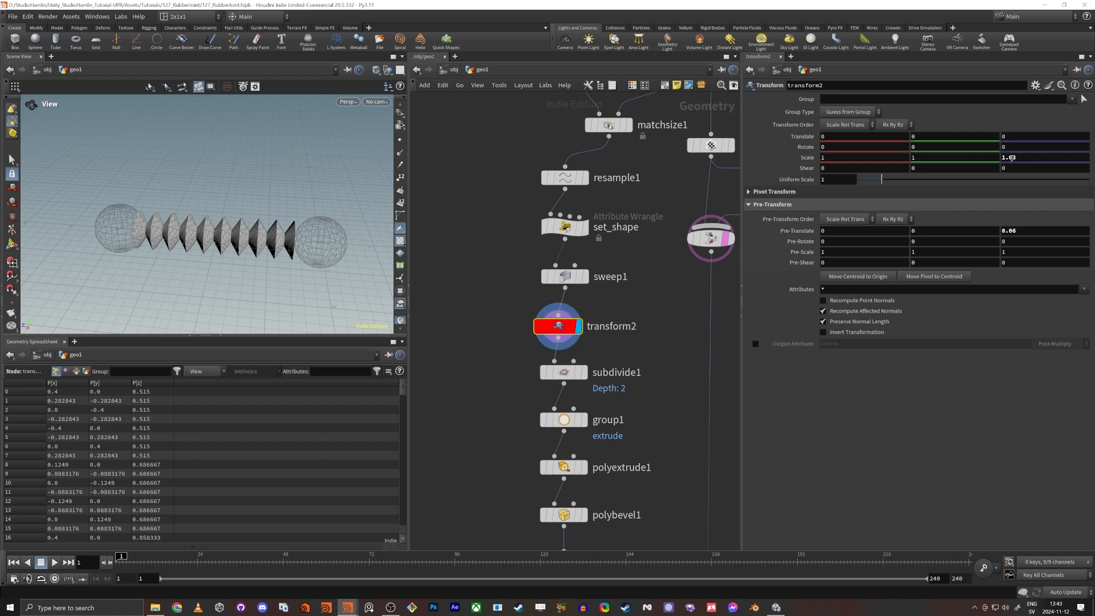
{"action": "left_click", "coordinate": [1061, 159]}
{"action": "key", "text": "Return"}
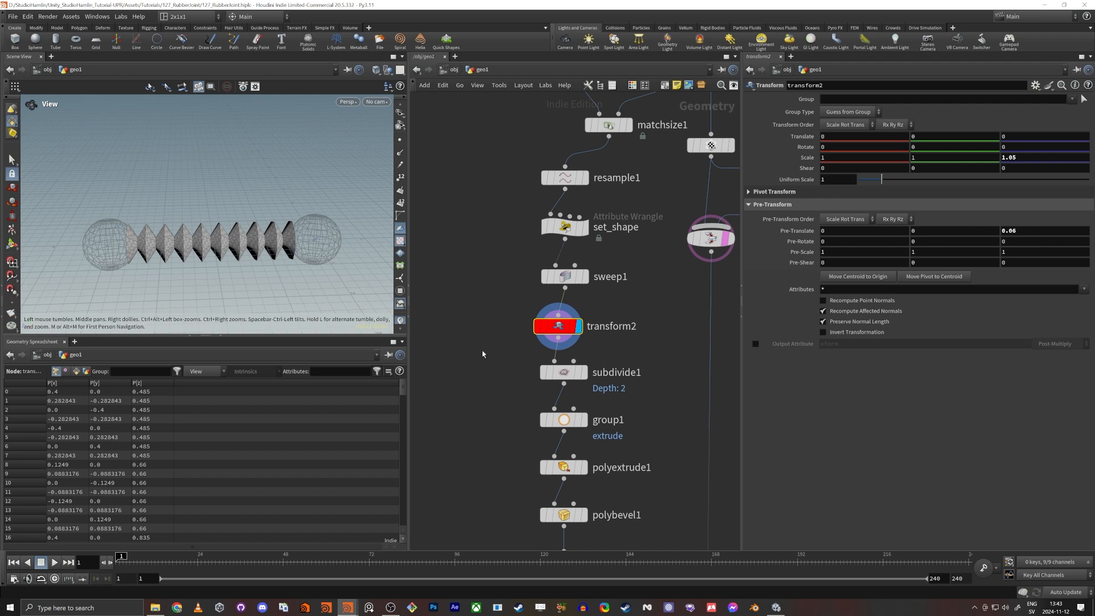
Display merge2 and inspect how both tube ends meet the spheres.
{"action": "middle_click_drag", "start_coordinate": [483, 355], "coordinate": [502, 255]}
{"action": "middle_click_drag", "start_coordinate": [541, 526], "coordinate": [545, 308]}
{"action": "middle_click_drag", "start_coordinate": [656, 456], "coordinate": [538, 366]}
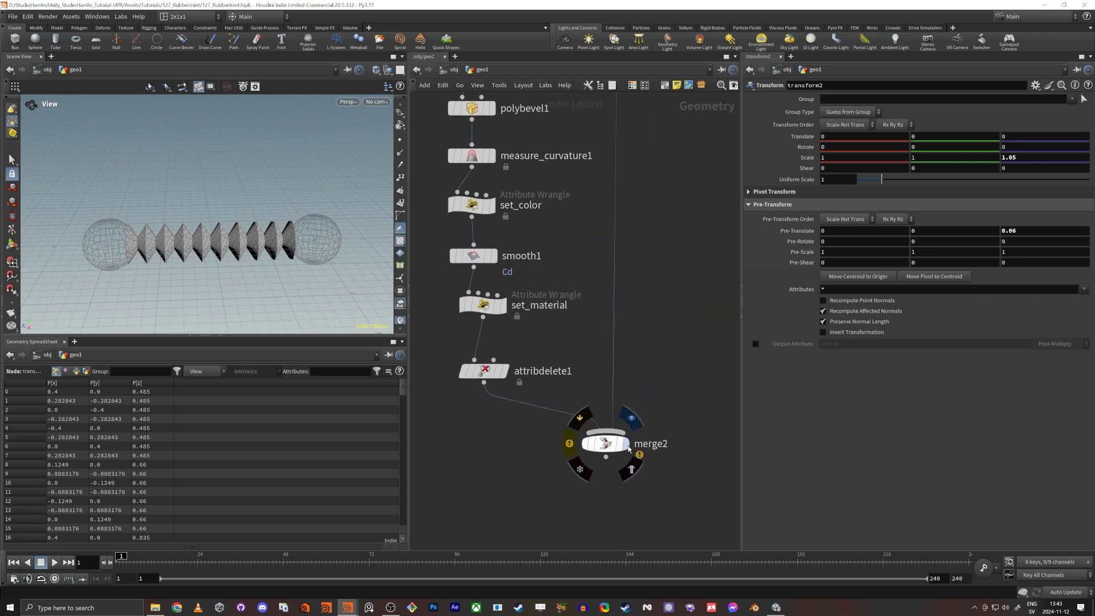
{"action": "left_click", "coordinate": [628, 449]}
{"action": "left_click", "coordinate": [607, 444]}
{"action": "left_click_drag", "start_coordinate": [197, 309], "coordinate": [142, 258]}
{"action": "scroll", "coordinate": [184, 285], "scroll_direction": "up", "scroll_amount": 2}
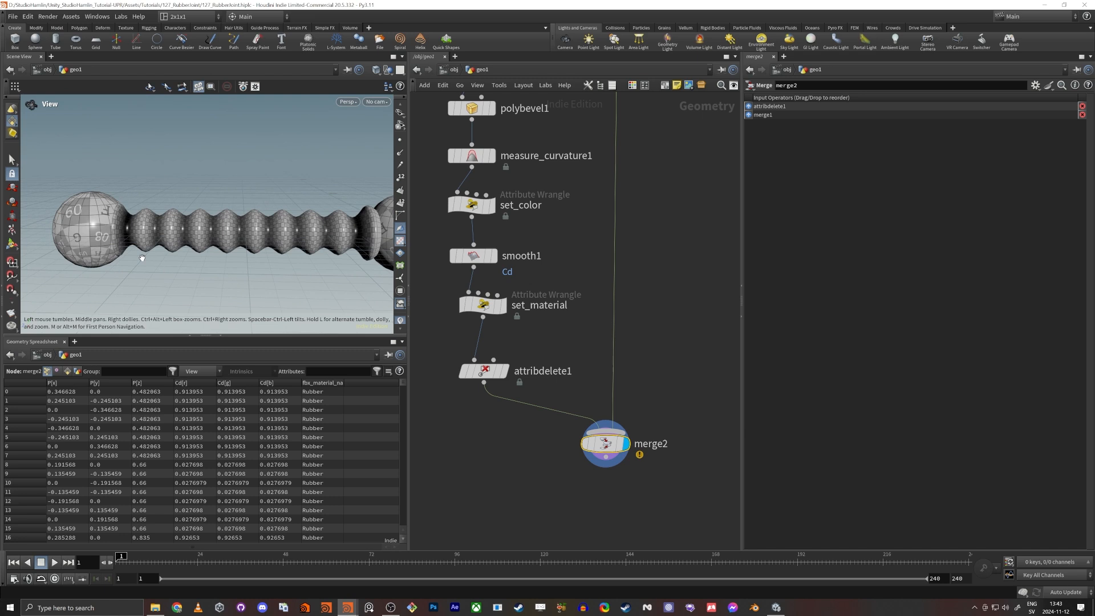
{"action": "left_click_drag", "start_coordinate": [198, 221], "coordinate": [232, 243]}
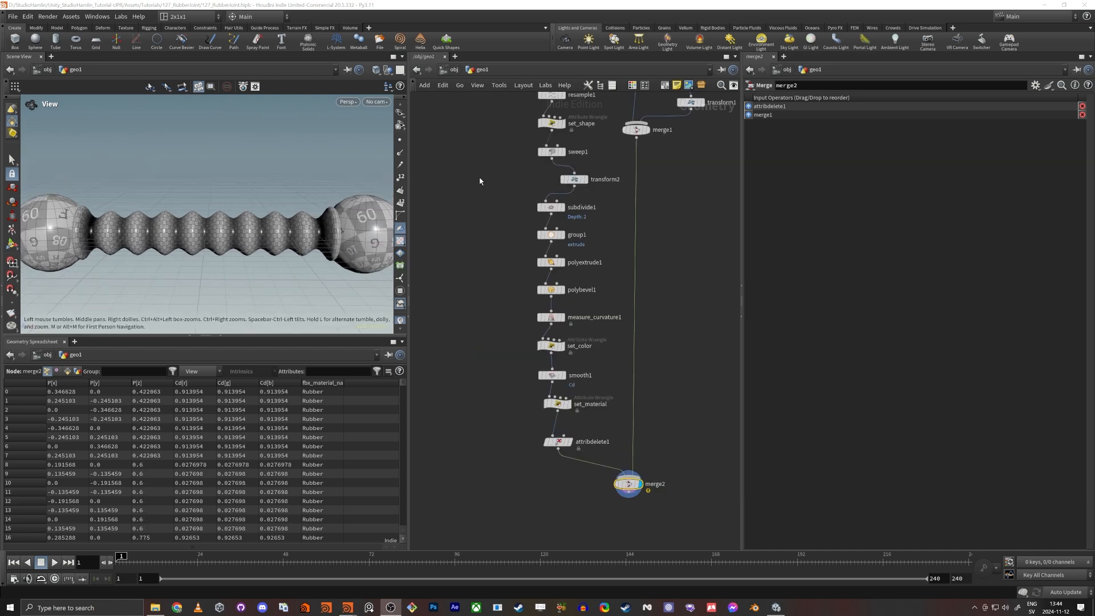
Align transform2 in the node chain directly below sweep1 and colour it red.
{"action": "scroll", "coordinate": [515, 268], "scroll_direction": "up", "scroll_amount": 3}
{"action": "left_click_drag", "start_coordinate": [617, 218], "coordinate": [570, 222]}
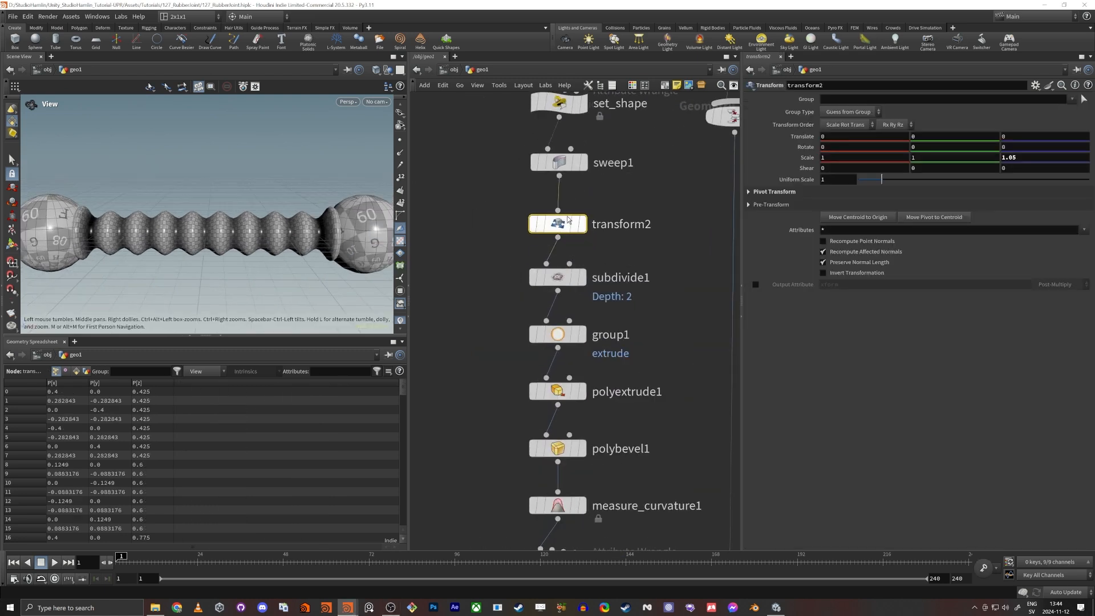
{"action": "key", "text": "c"}
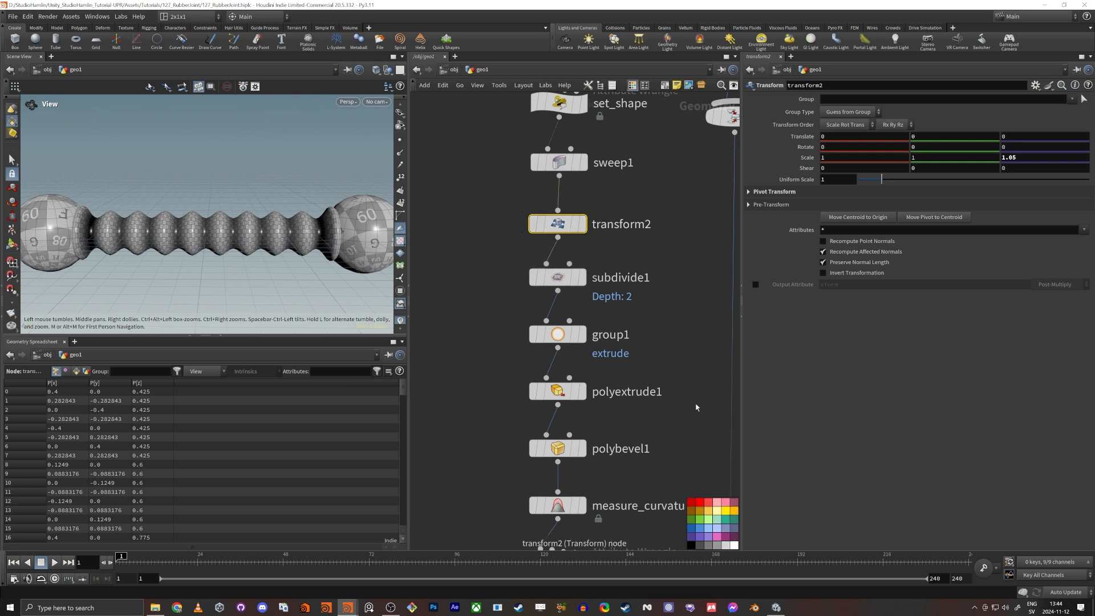
{"action": "left_click", "coordinate": [700, 502]}
{"action": "middle_click_drag", "start_coordinate": [443, 222], "coordinate": [443, 338]}
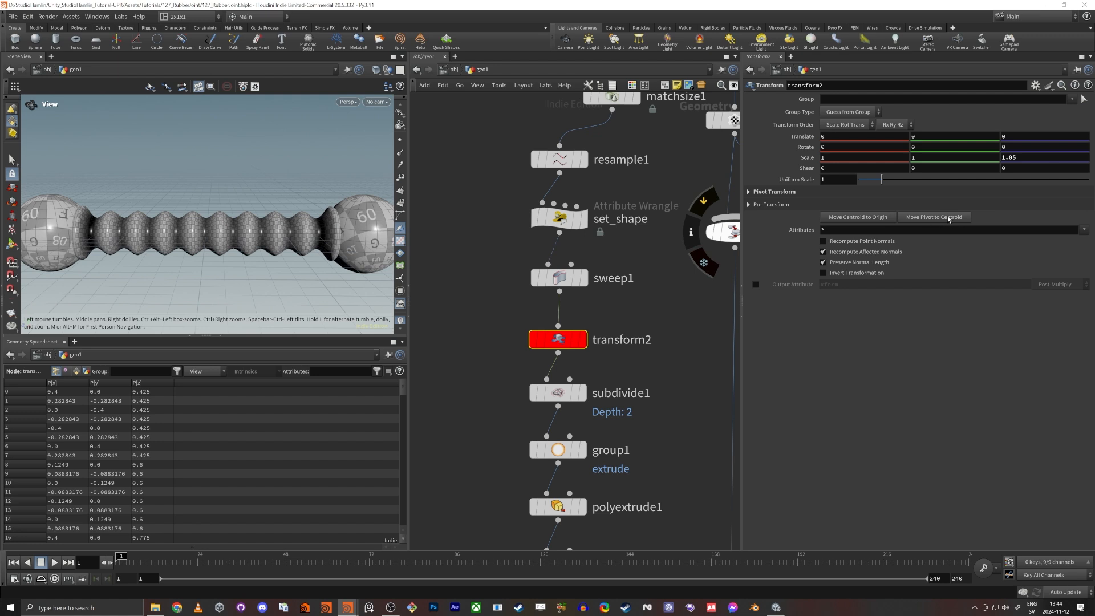
Examine the joint between tube and spheres and review the node network down to merge2.
{"action": "left_click_drag", "start_coordinate": [374, 225], "coordinate": [336, 228]}
{"action": "middle_click_drag", "start_coordinate": [198, 274], "coordinate": [250, 228]}
{"action": "left_click_drag", "start_coordinate": [249, 228], "coordinate": [215, 211]}
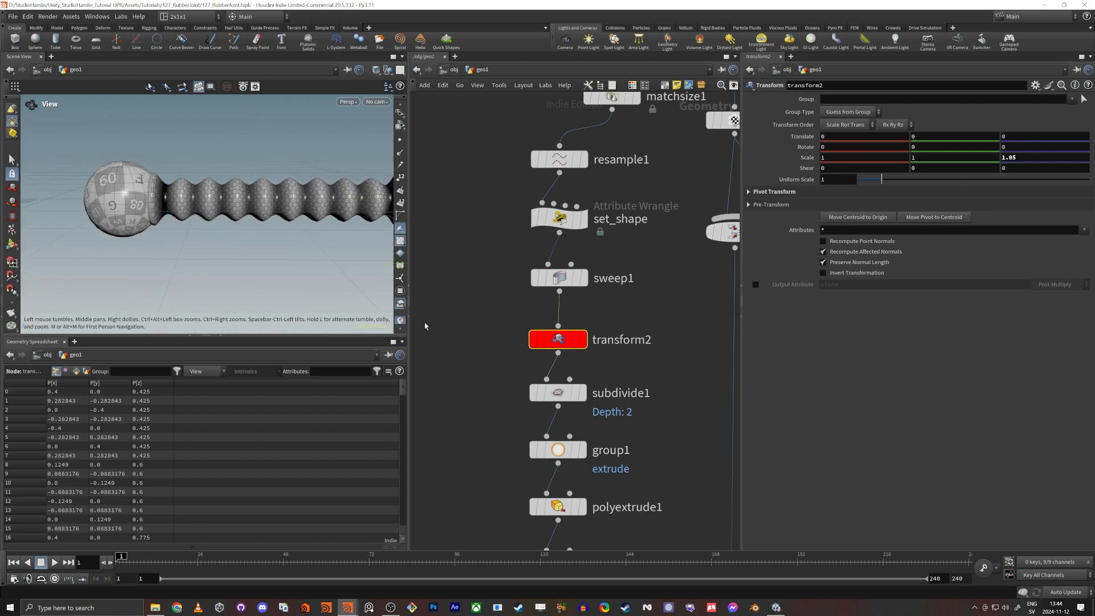
{"action": "middle_click_drag", "start_coordinate": [492, 393], "coordinate": [415, 235]}
{"action": "scroll", "coordinate": [479, 268], "scroll_direction": "down", "scroll_amount": 4}
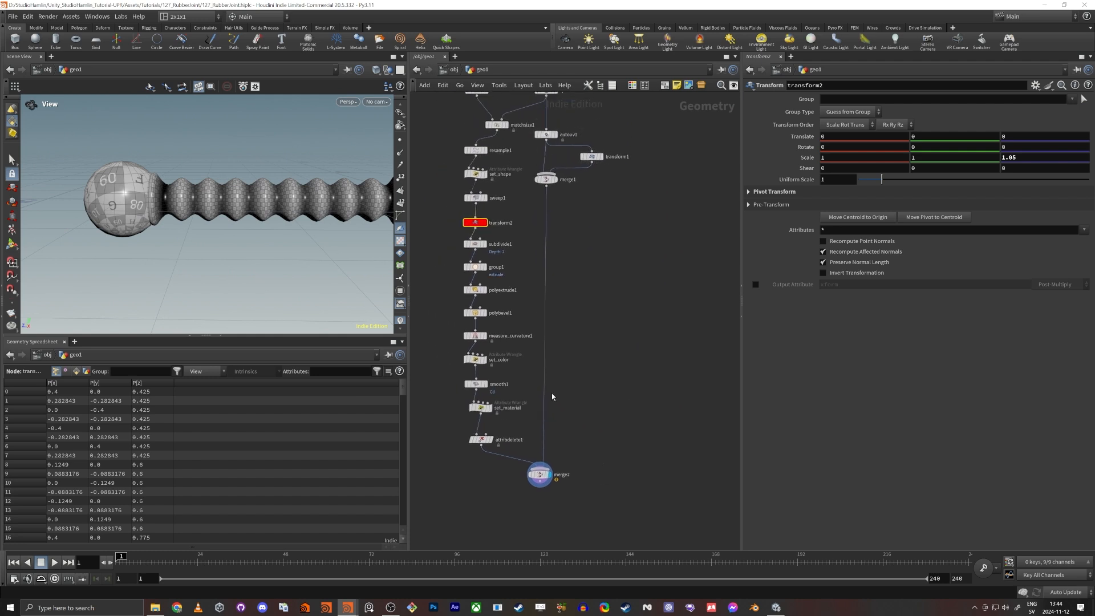
Place a copy of the set_material wrangle on the wire between merge1 and merge2 and set its material name to Steel.
{"action": "middle_click_drag", "start_coordinate": [559, 333], "coordinate": [533, 251]}
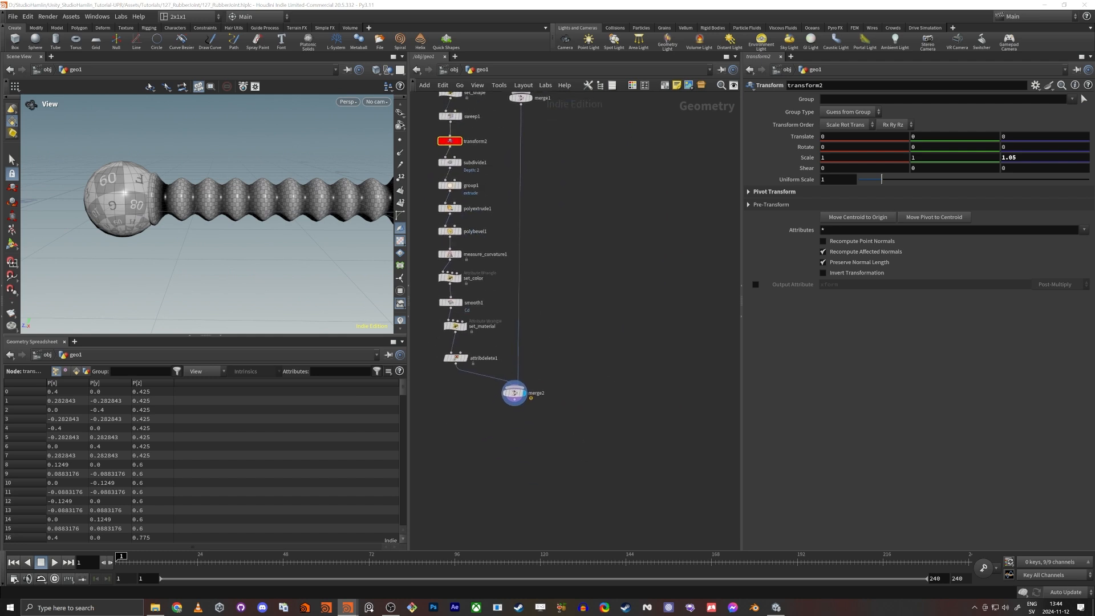
{"action": "middle_click_drag", "start_coordinate": [613, 346], "coordinate": [638, 307]}
{"action": "scroll", "coordinate": [454, 297], "scroll_direction": "up", "scroll_amount": 3}
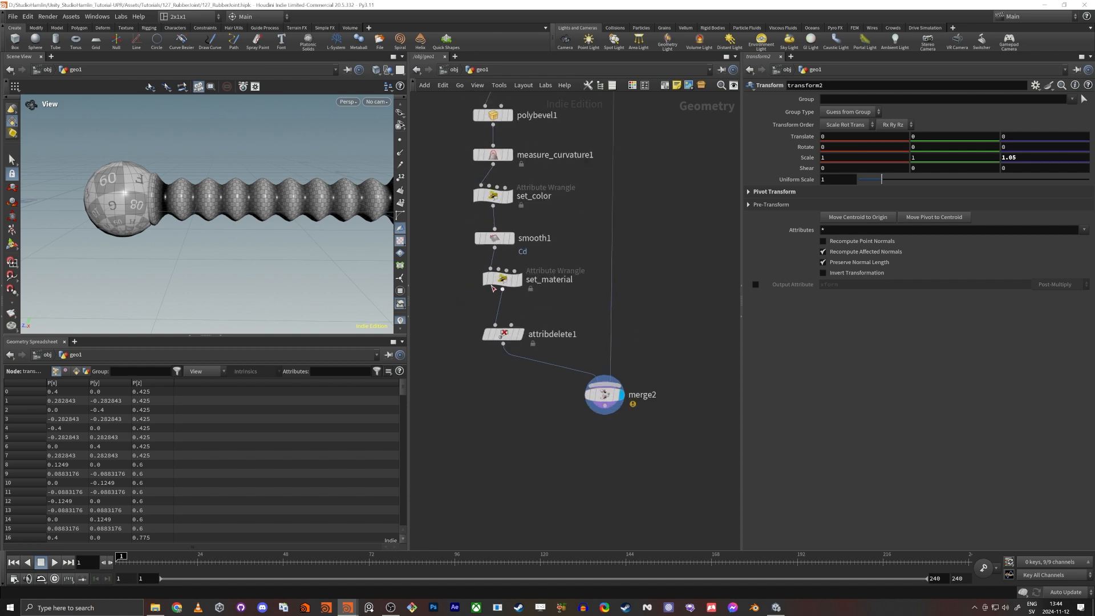
{"action": "left_click_drag", "start_coordinate": [502, 282], "coordinate": [614, 280], "text": "alt"}
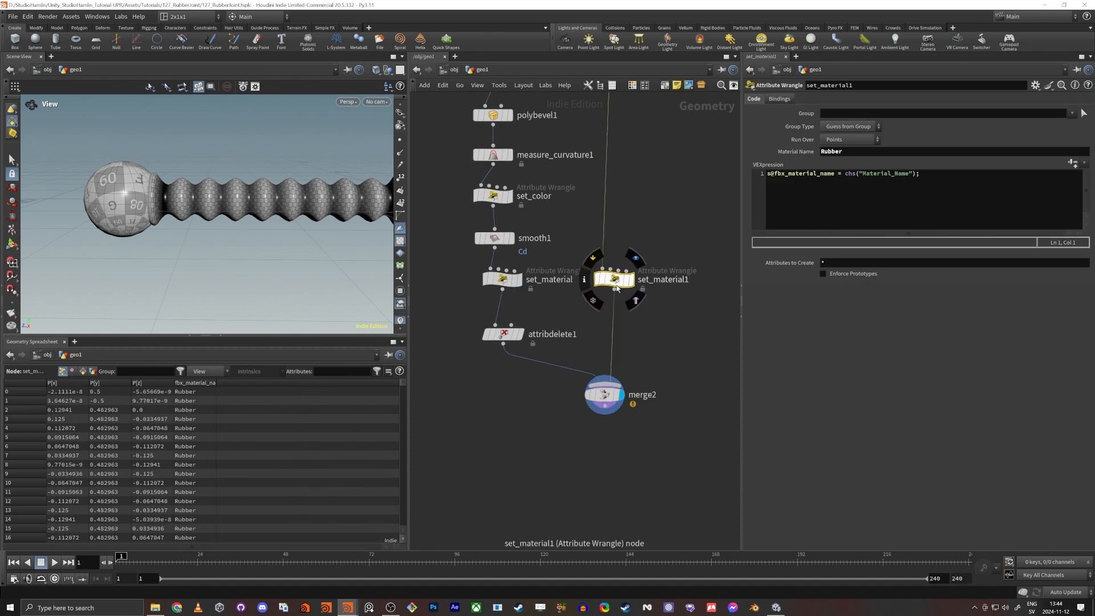
{"action": "left_click", "coordinate": [859, 152]}
{"action": "left_click_drag", "start_coordinate": [859, 152], "coordinate": [612, 157]}
{"action": "type", "text": "Ste"}
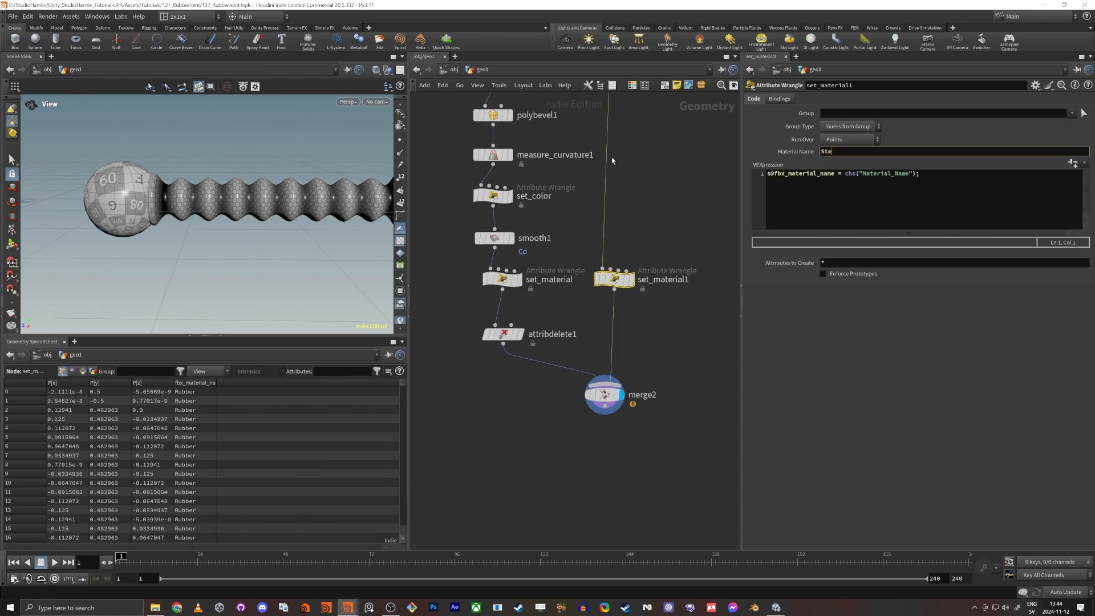
{"action": "type", "text": "el"}
{"action": "key", "text": "Return"}
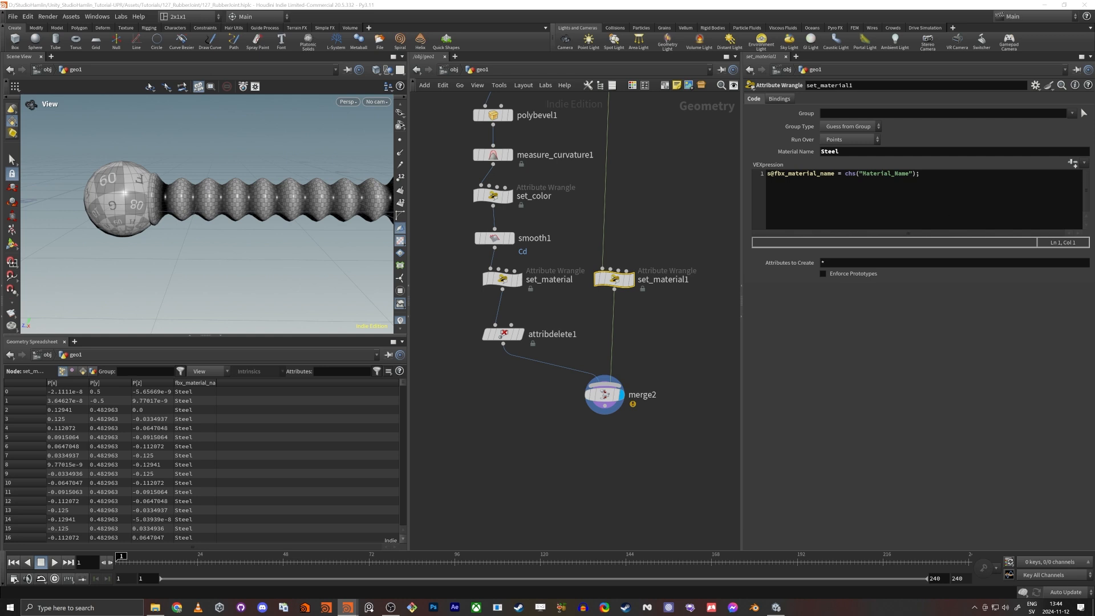
Examine how both spheres meet the ribbed tube from the side, in shaded and wireframe display.
{"action": "scroll", "coordinate": [618, 224], "scroll_direction": "down", "scroll_amount": 3}
{"action": "middle_click_drag", "start_coordinate": [311, 245], "coordinate": [226, 258]}
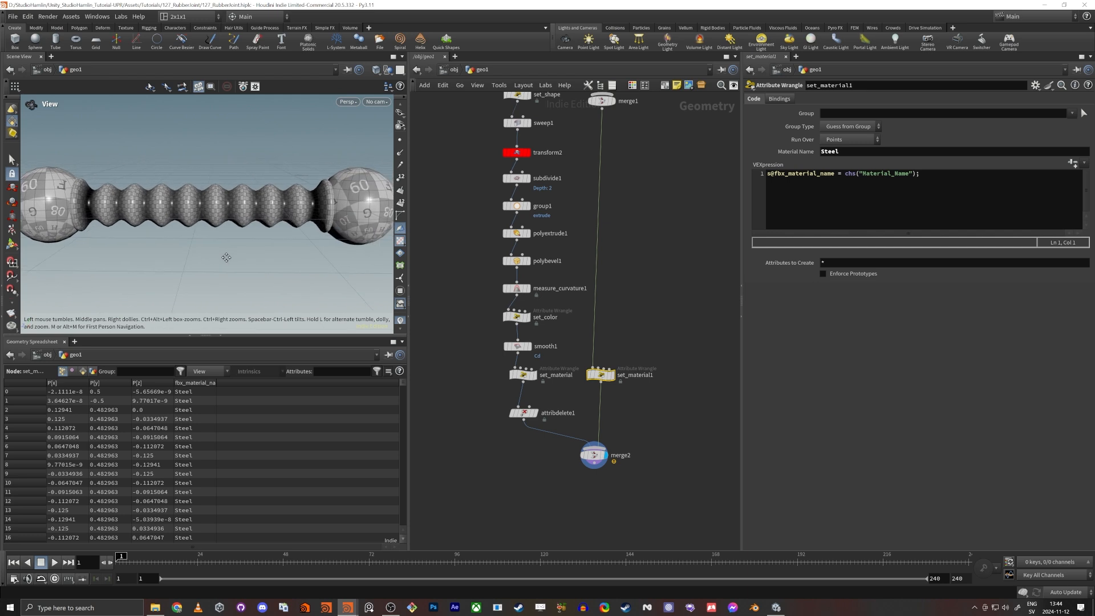
{"action": "key", "text": "w"}
{"action": "left_click_drag", "start_coordinate": [286, 216], "coordinate": [293, 220]}
{"action": "key", "text": "w"}
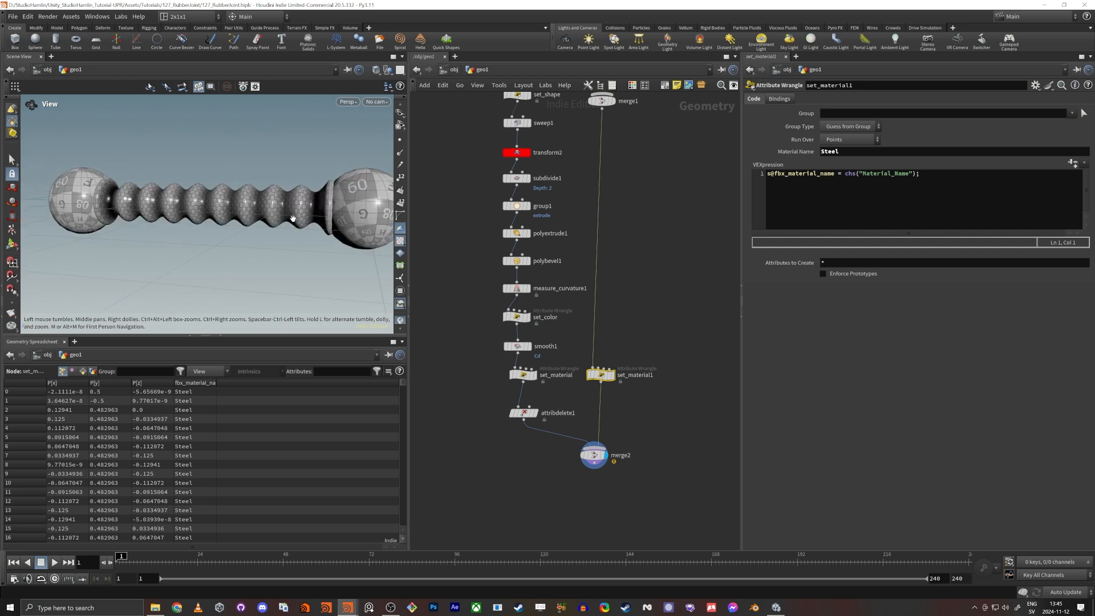
{"action": "key", "text": "space+3"}
{"action": "key", "text": "space+3"}
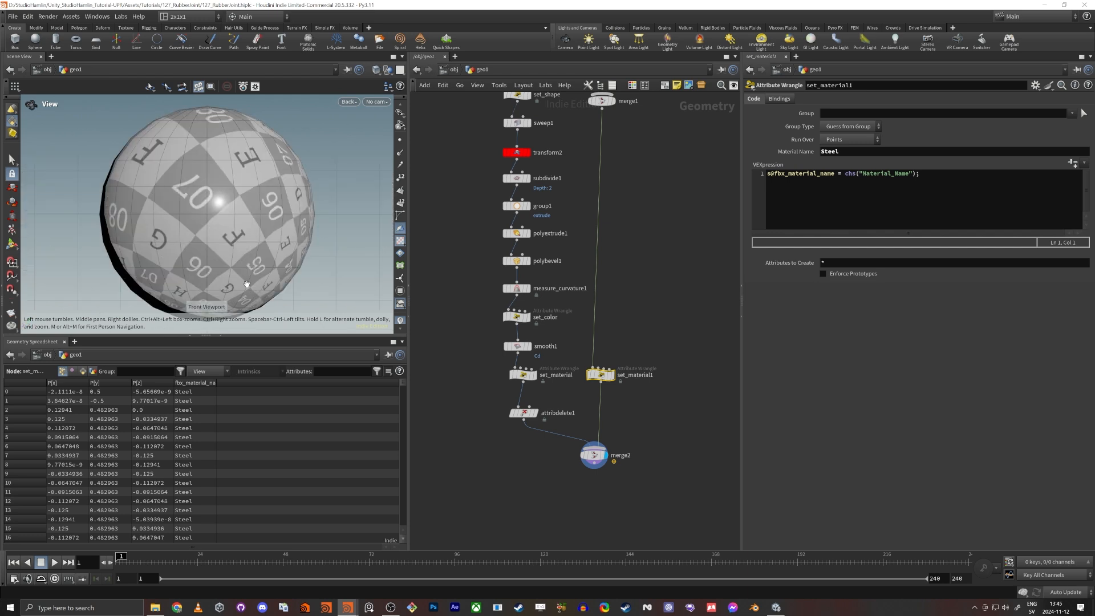
{"action": "key", "text": "space+4"}
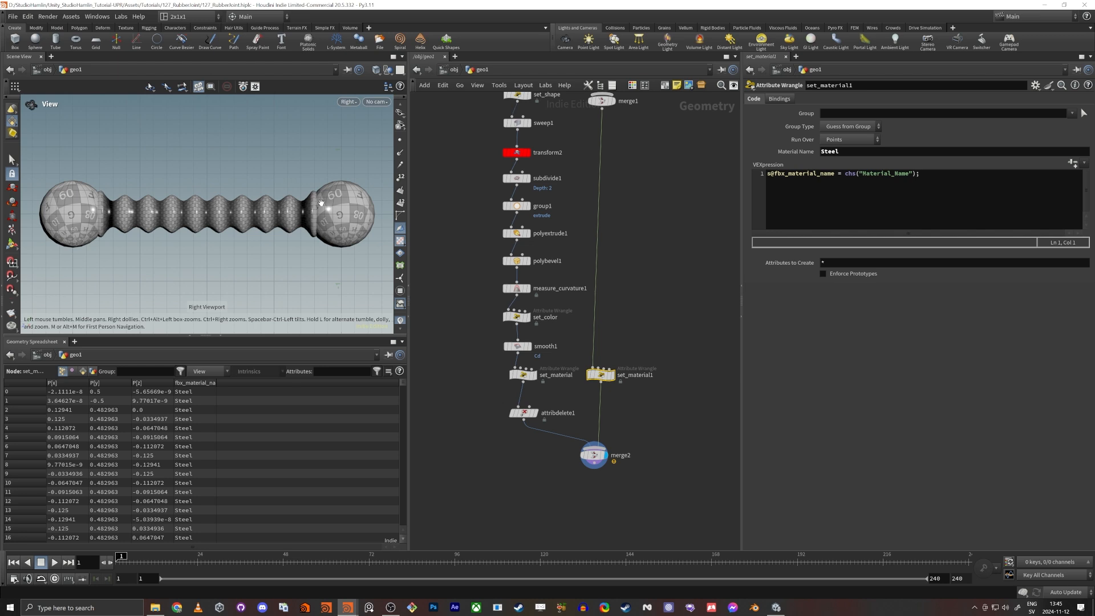
{"action": "scroll", "coordinate": [315, 212], "scroll_direction": "up", "scroll_amount": 5}
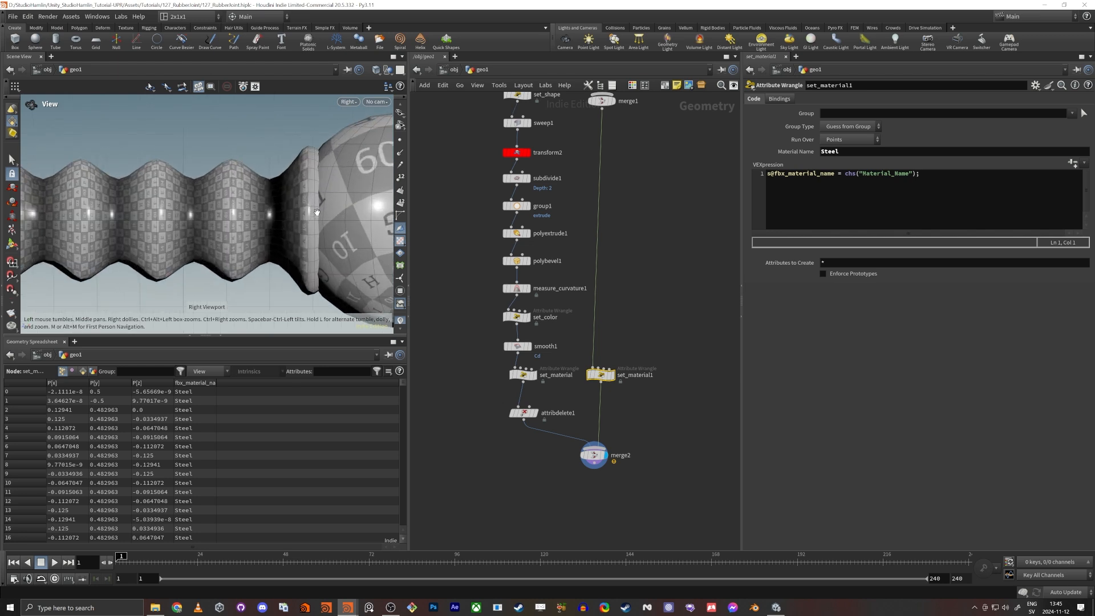
{"action": "scroll", "coordinate": [314, 148], "scroll_direction": "down", "scroll_amount": 3}
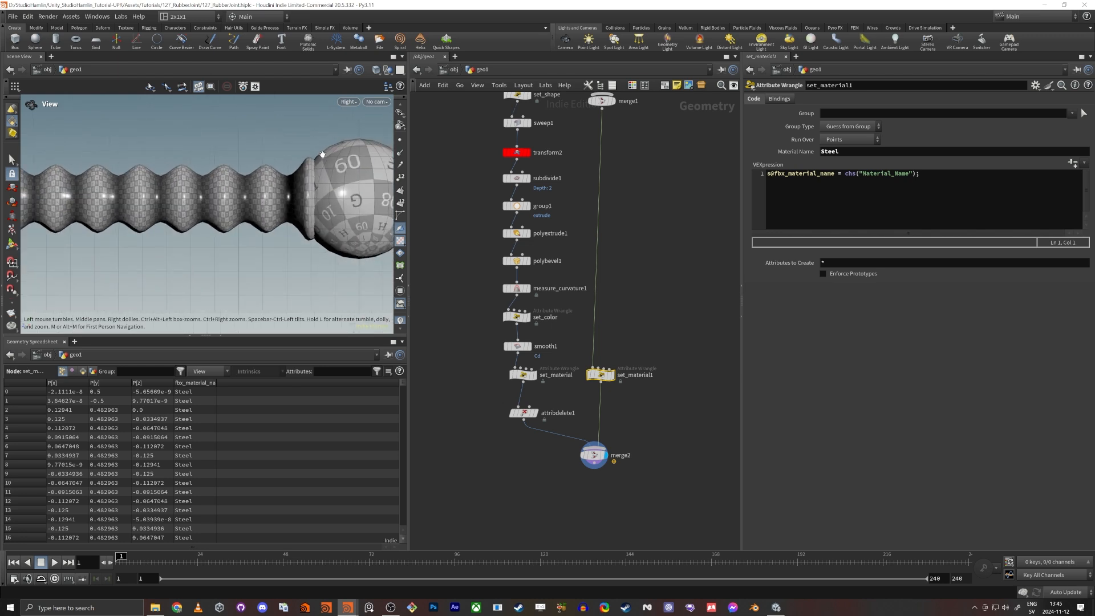
{"action": "key", "text": "w"}
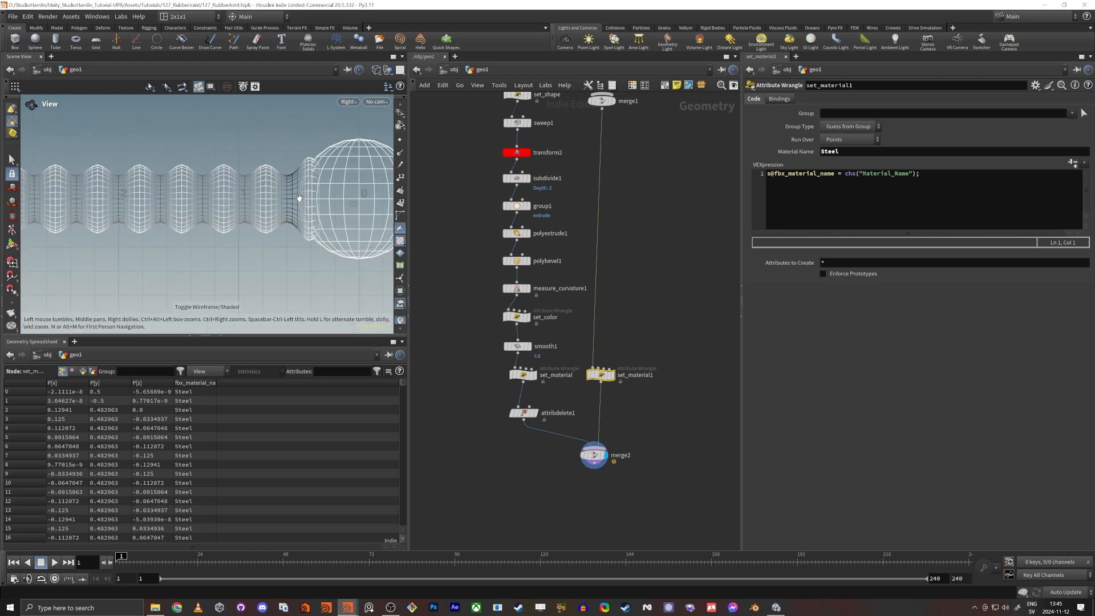
{"action": "middle_click_drag", "start_coordinate": [299, 198], "coordinate": [196, 229]}
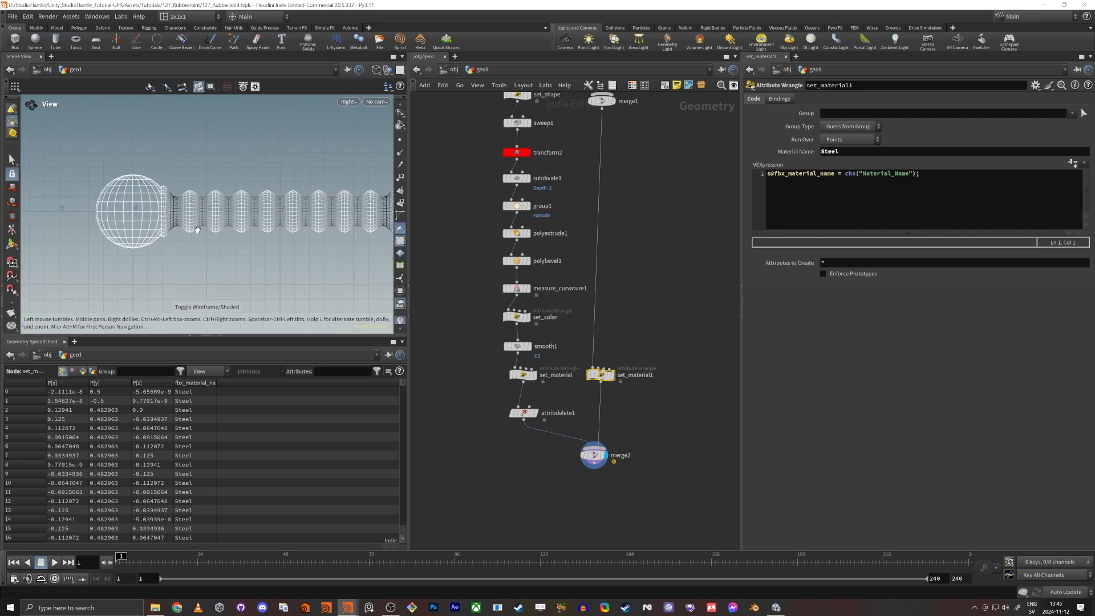
{"action": "key", "text": "h"}
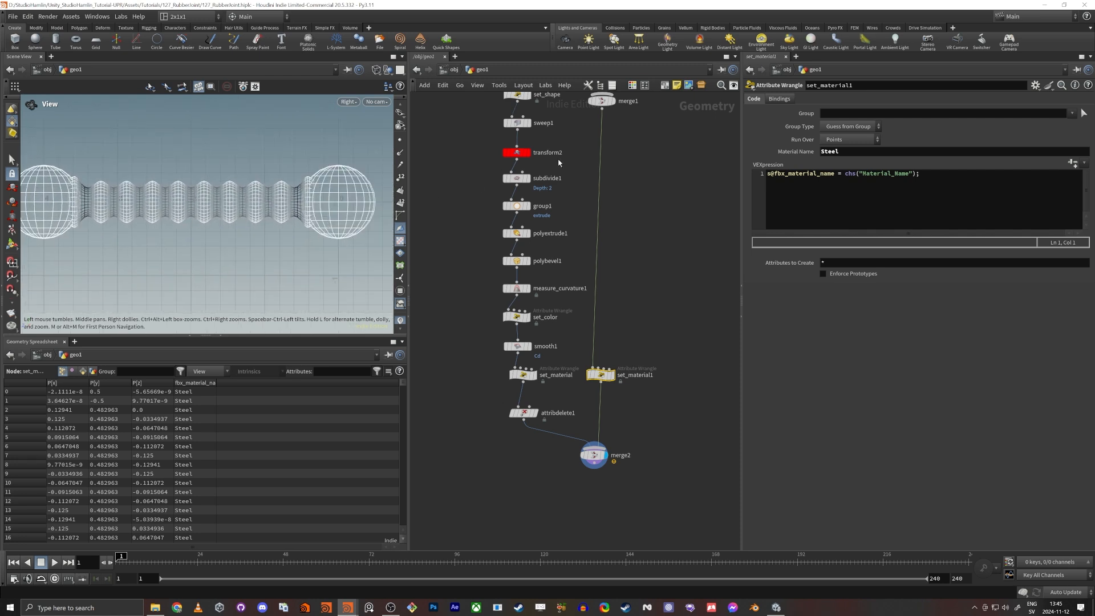
Add a Line node beside the sphere branch and display it.
{"action": "middle_click_drag", "start_coordinate": [720, 109], "coordinate": [611, 348]}
{"action": "key", "text": "Tab"}
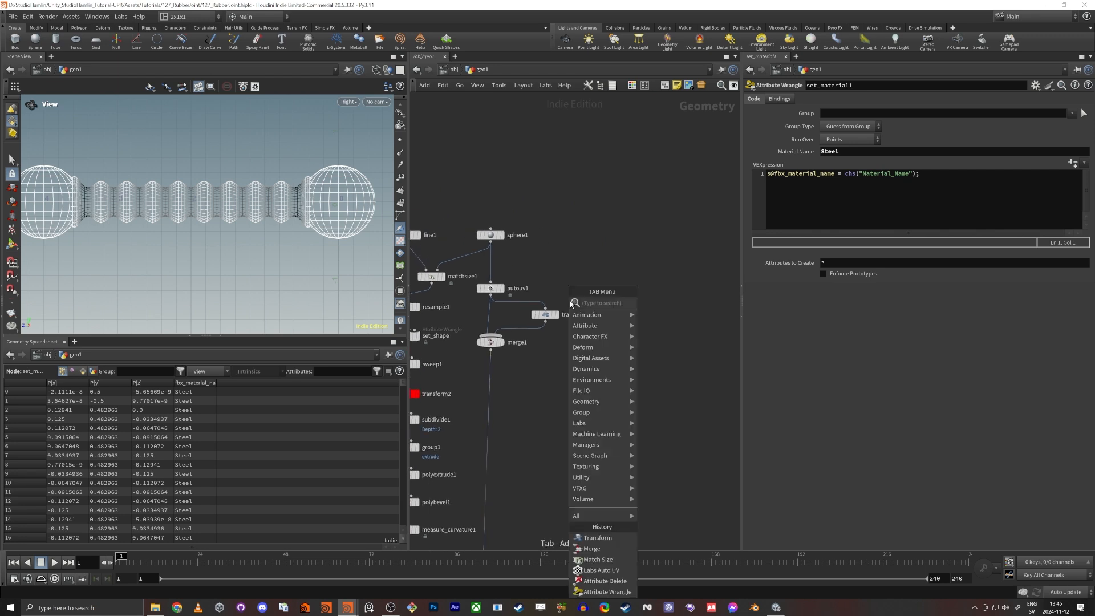
{"action": "type", "text": "line"}
{"action": "key", "text": "Return"}
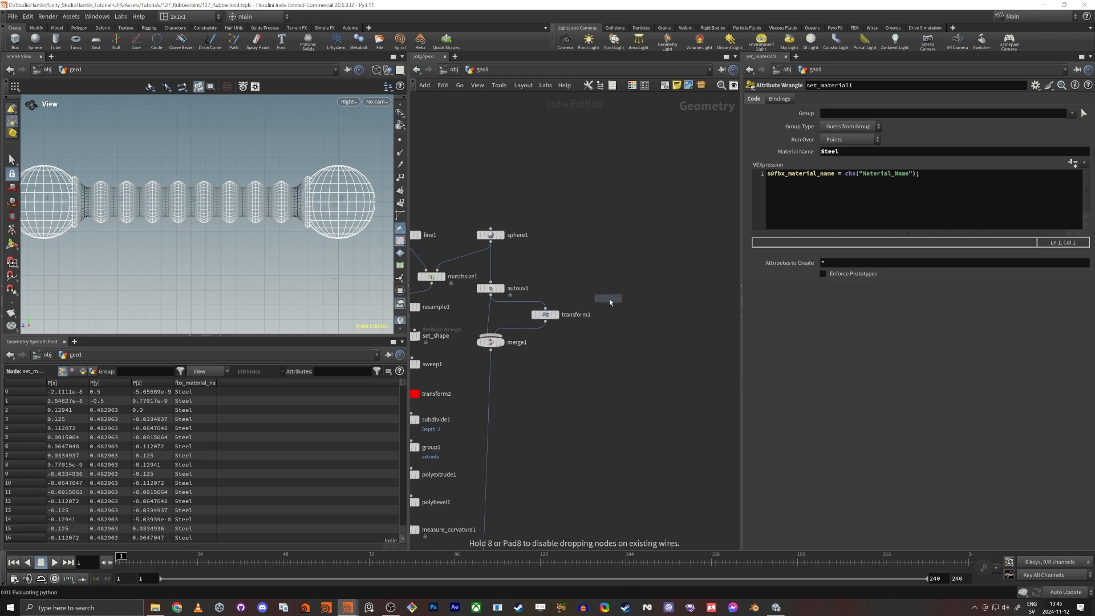
{"action": "left_click", "coordinate": [609, 283]}
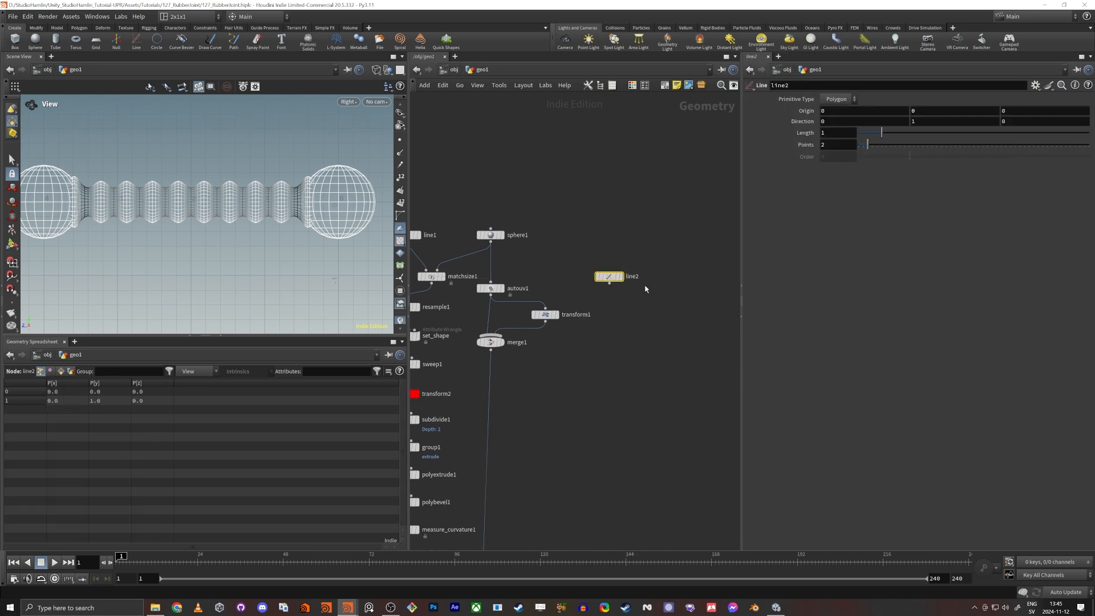
{"action": "left_click", "coordinate": [619, 276]}
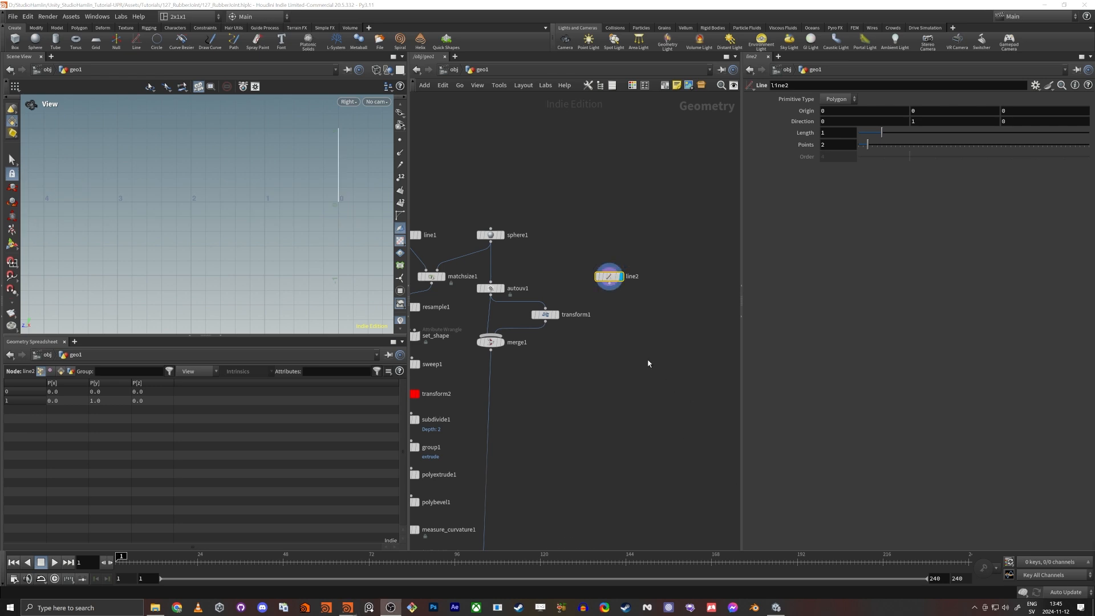
Add an Attribute Wrangle node below line2.
{"action": "left_click", "coordinate": [648, 363]}
{"action": "key", "text": "Tab"}
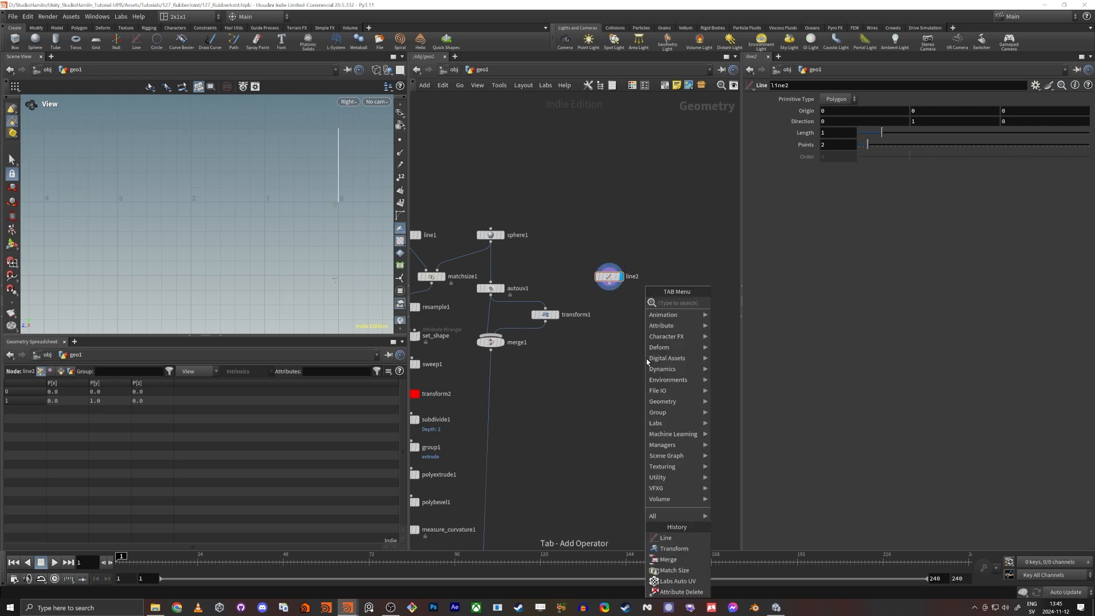
{"action": "type", "text": "wra"}
{"action": "key", "text": "Return"}
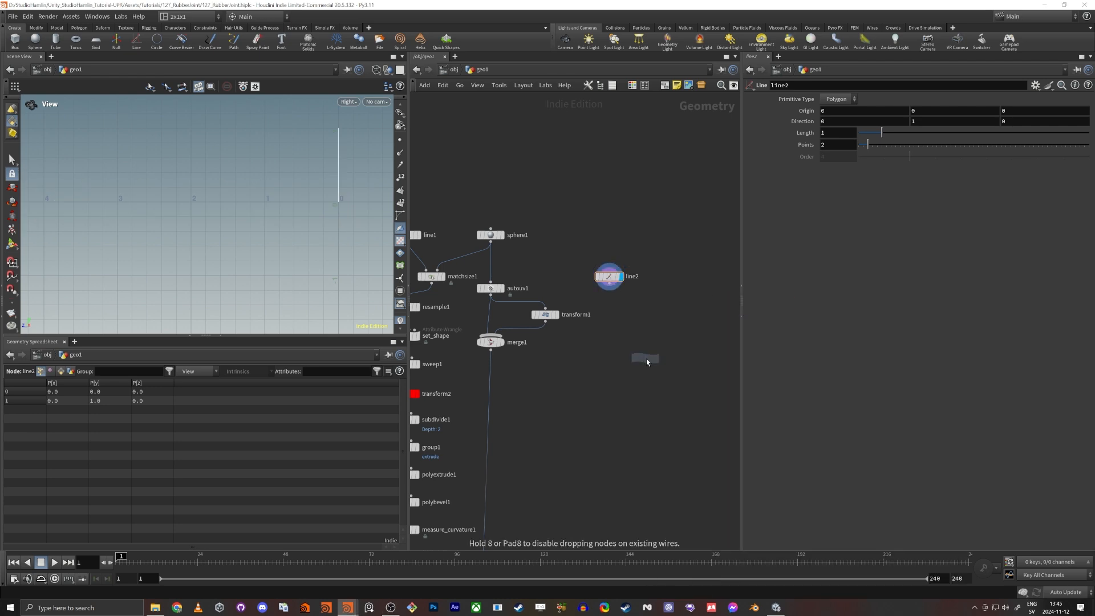
{"action": "left_click", "coordinate": [606, 337]}
Set line2's direction to 0, 0, 1 so it runs along the Z axis.
{"action": "scroll", "coordinate": [630, 299], "scroll_direction": "up", "scroll_amount": 3}
{"action": "left_click", "coordinate": [591, 261]}
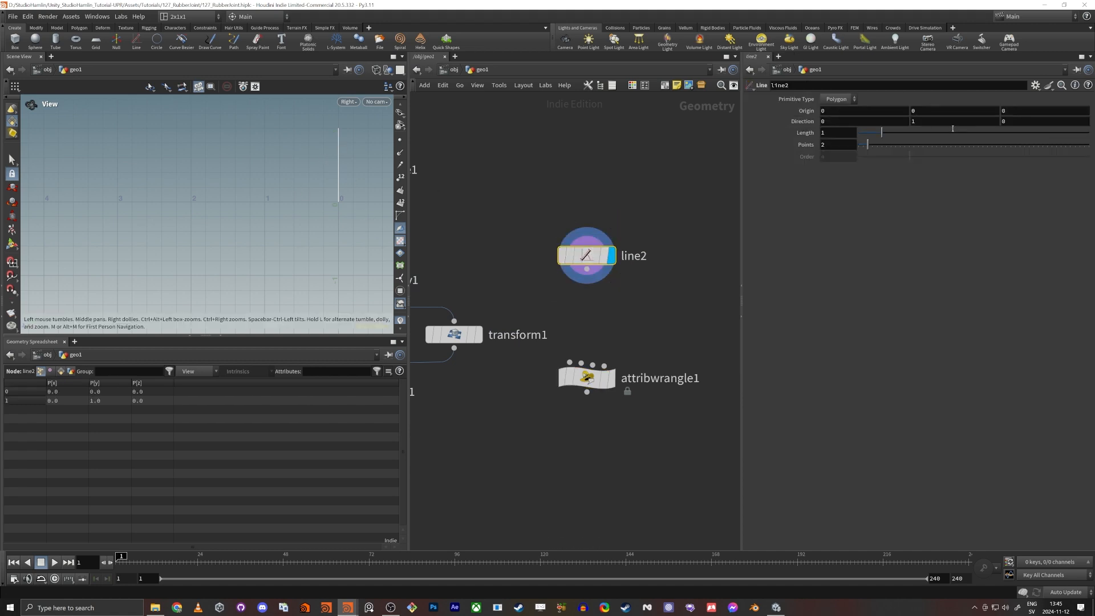
{"action": "double_click", "coordinate": [953, 122]}
{"action": "type", "text": "0"}
{"action": "key", "text": "Tab"}
{"action": "type", "text": "1"}
{"action": "key", "text": "Return"}
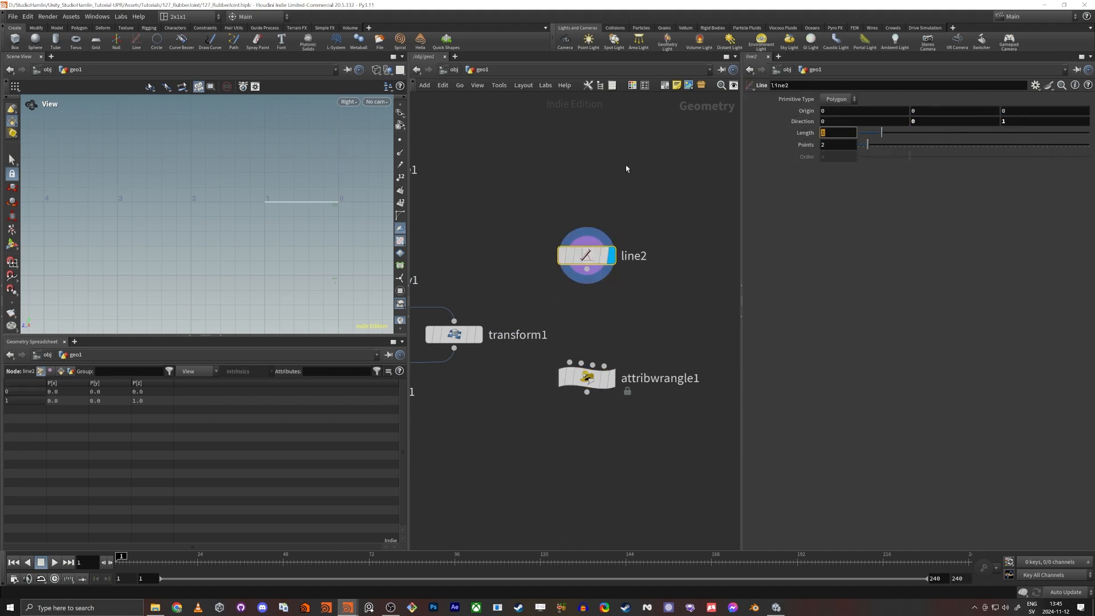
{"action": "scroll", "coordinate": [253, 214], "scroll_direction": "down", "scroll_amount": 3}
{"action": "mouse_move", "coordinate": [284, 189]}
{"action": "left_mouse_down"}
{"action": "mouse_move", "coordinate": [316, 198]}
{"action": "mouse_move", "coordinate": [264, 204]}
{"action": "mouse_move", "coordinate": [279, 210]}
{"action": "left_mouse_up"}
Wire line2 into the new attribute wrangle and rename the wrangle set_new_positions.
{"action": "middle_click_drag", "start_coordinate": [489, 402], "coordinate": [520, 376]}
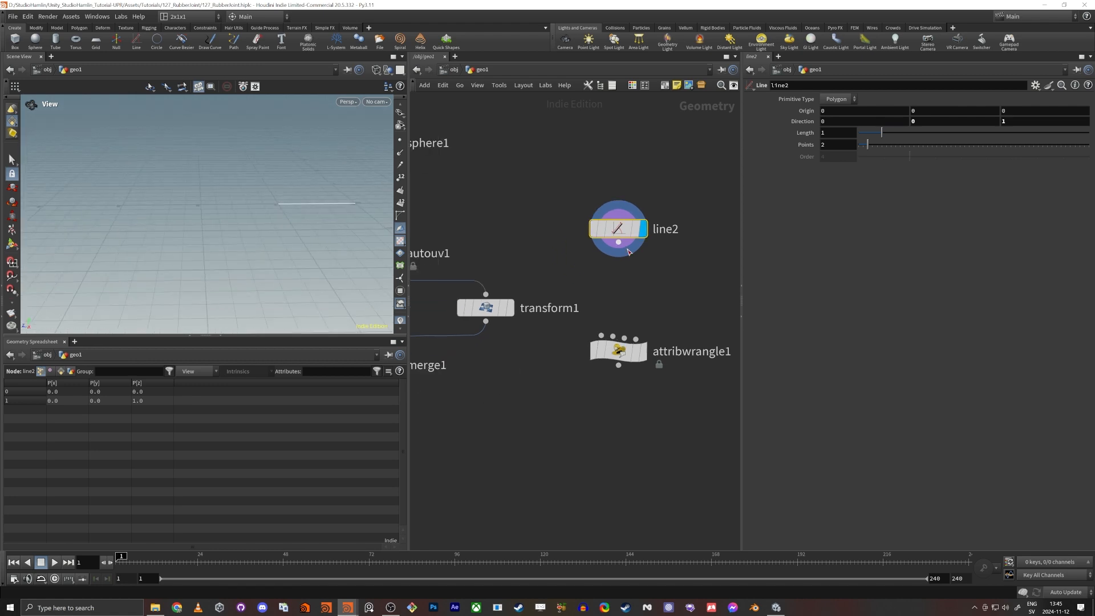
{"action": "left_click_drag", "start_coordinate": [618, 243], "coordinate": [609, 388]}
{"action": "left_click", "coordinate": [667, 388]}
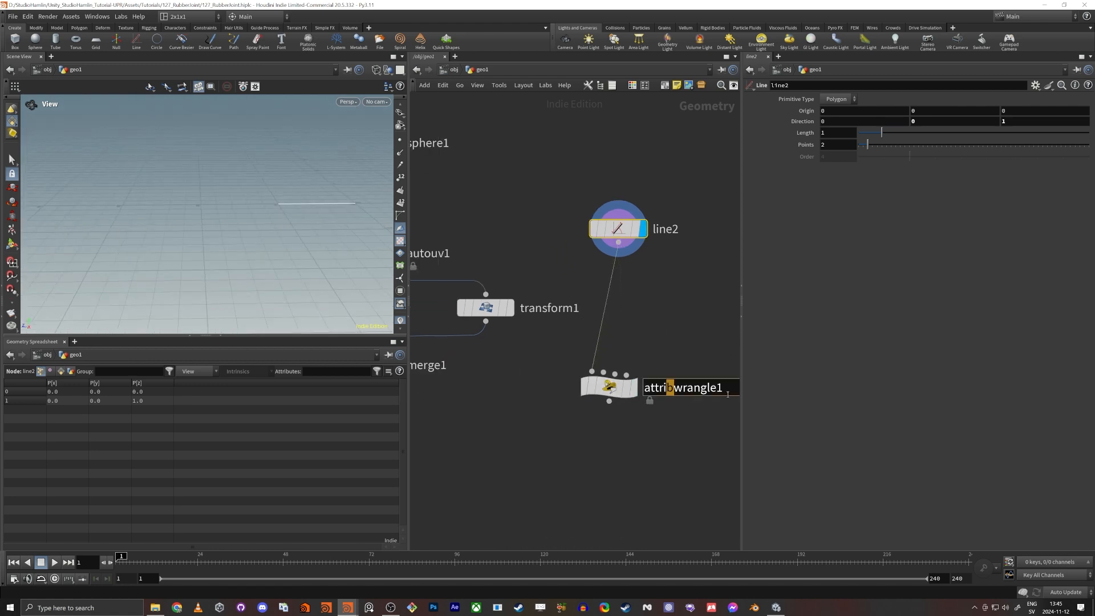
{"action": "key", "text": "ctrl+a"}
{"action": "key", "text": "BackSpace"}
{"action": "type", "text": "set_"}
{"action": "type", "text": "positions"}
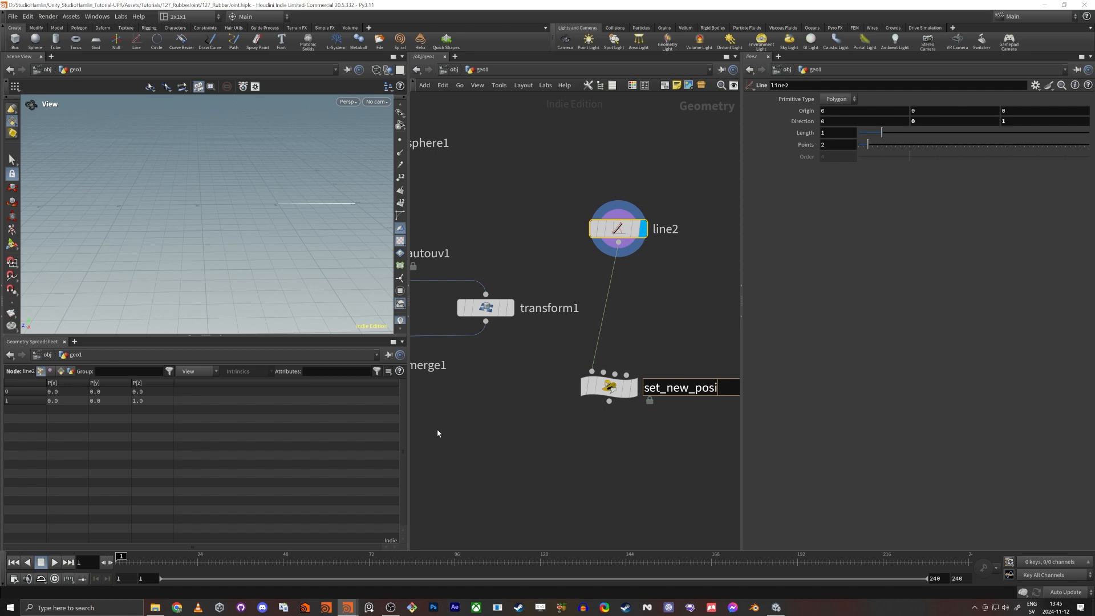
{"action": "key", "text": "Return"}
Connect sphere1 and transform1 to separate additional inputs of set_new_positions and display the wrangle.
{"action": "scroll", "coordinate": [499, 441], "scroll_direction": "down", "scroll_amount": 6}
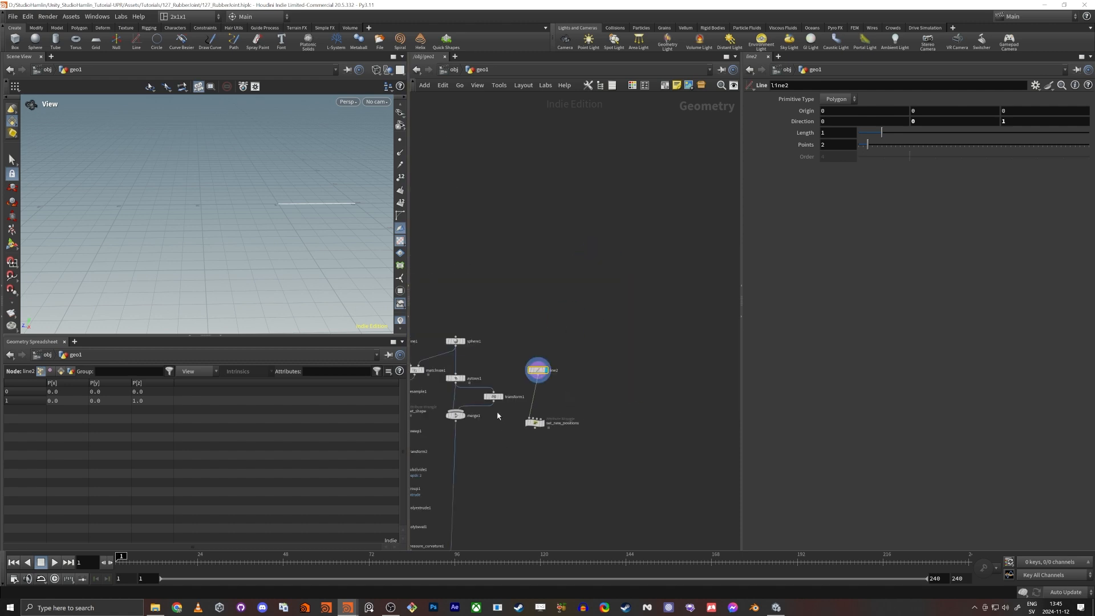
{"action": "scroll", "coordinate": [489, 363], "scroll_direction": "up", "scroll_amount": 3}
{"action": "middle_click_drag", "start_coordinate": [489, 362], "coordinate": [533, 302]}
{"action": "left_click", "coordinate": [465, 275]}
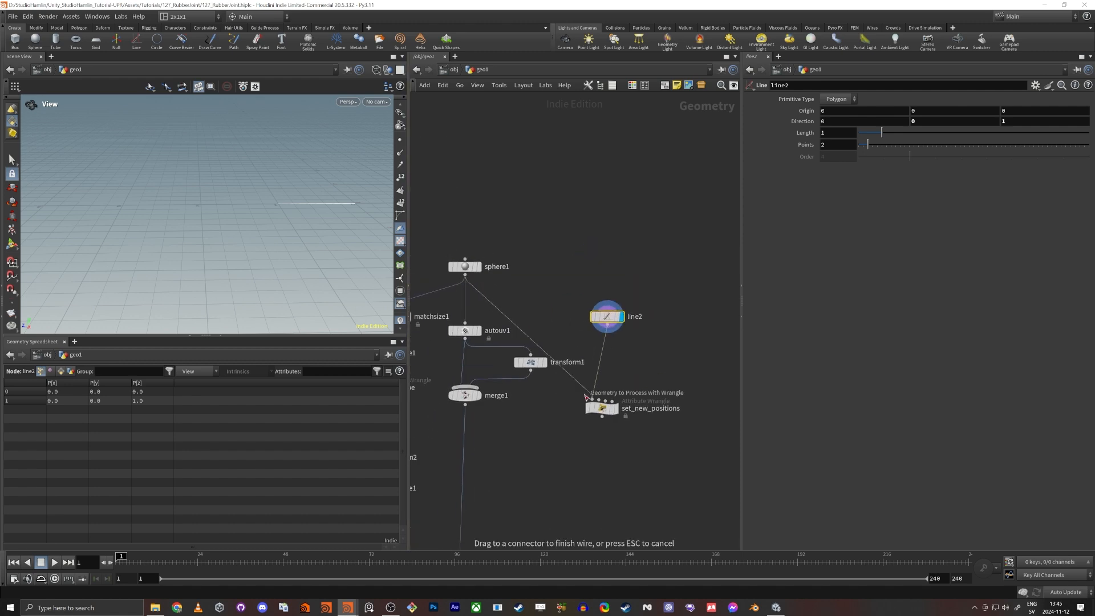
{"action": "left_click", "coordinate": [597, 399]}
{"action": "left_click", "coordinate": [531, 372]}
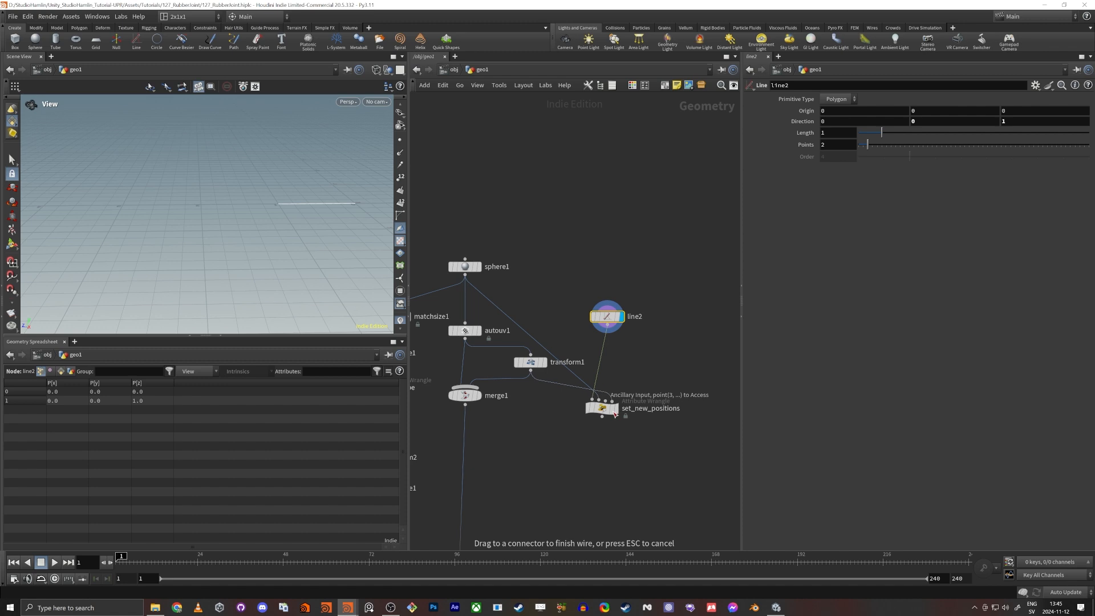
{"action": "left_click", "coordinate": [607, 409]}
{"action": "left_click", "coordinate": [607, 415]}
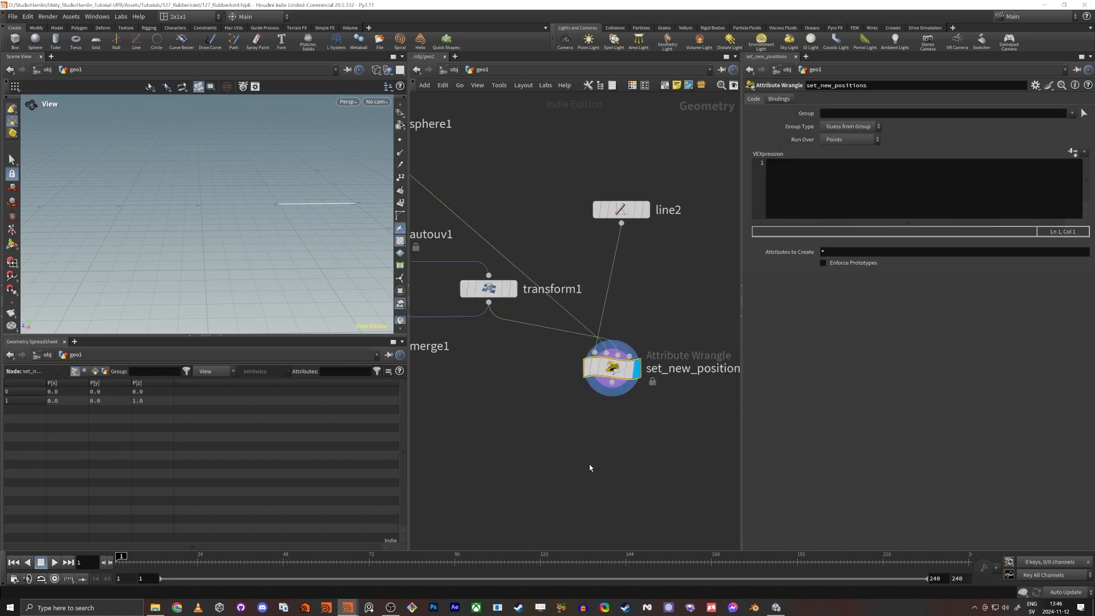
Template merge1 to show both spheres as reference, and line up set_new_positions below line2.
{"action": "scroll", "coordinate": [589, 464], "scroll_direction": "up", "scroll_amount": 3}
{"action": "middle_click_drag", "start_coordinate": [518, 291], "coordinate": [571, 258]}
{"action": "left_click", "coordinate": [413, 314]}
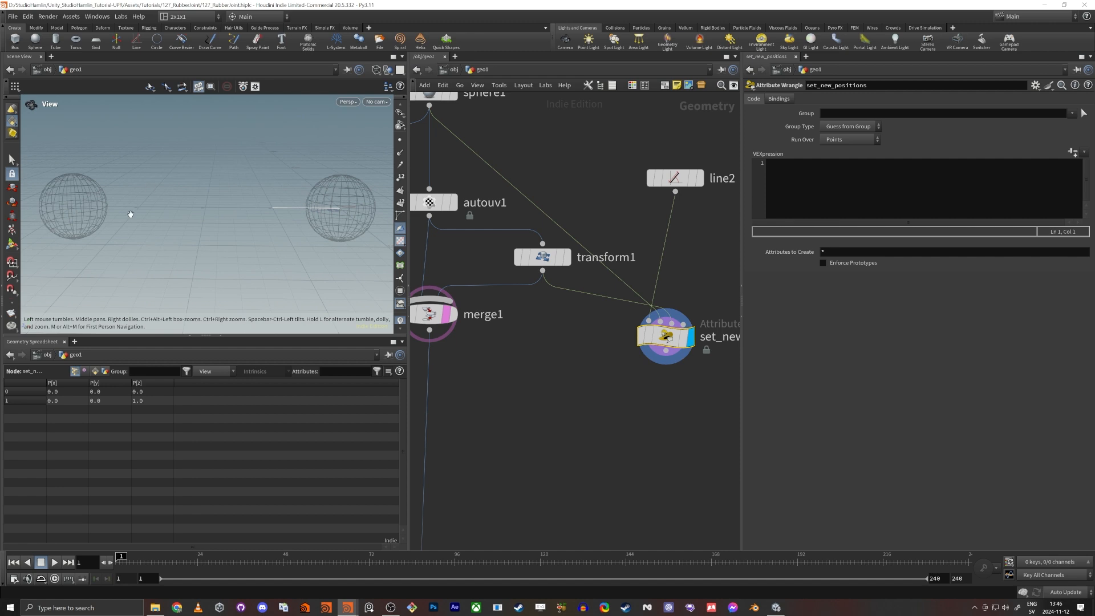
{"action": "middle_click_drag", "start_coordinate": [578, 391], "coordinate": [539, 396]}
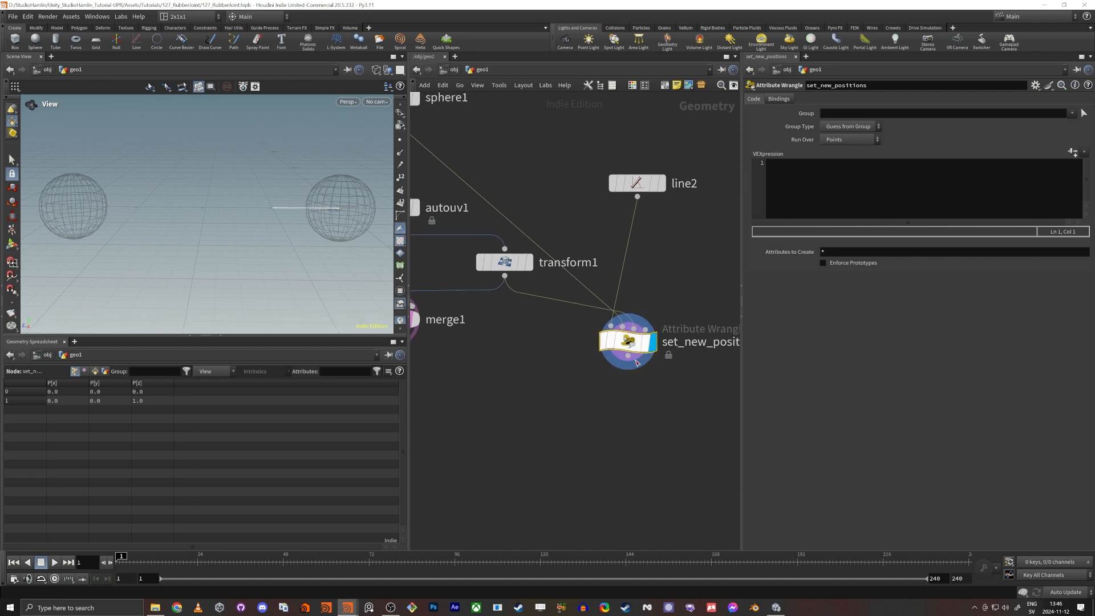
{"action": "left_click_drag", "start_coordinate": [627, 341], "coordinate": [637, 341]}
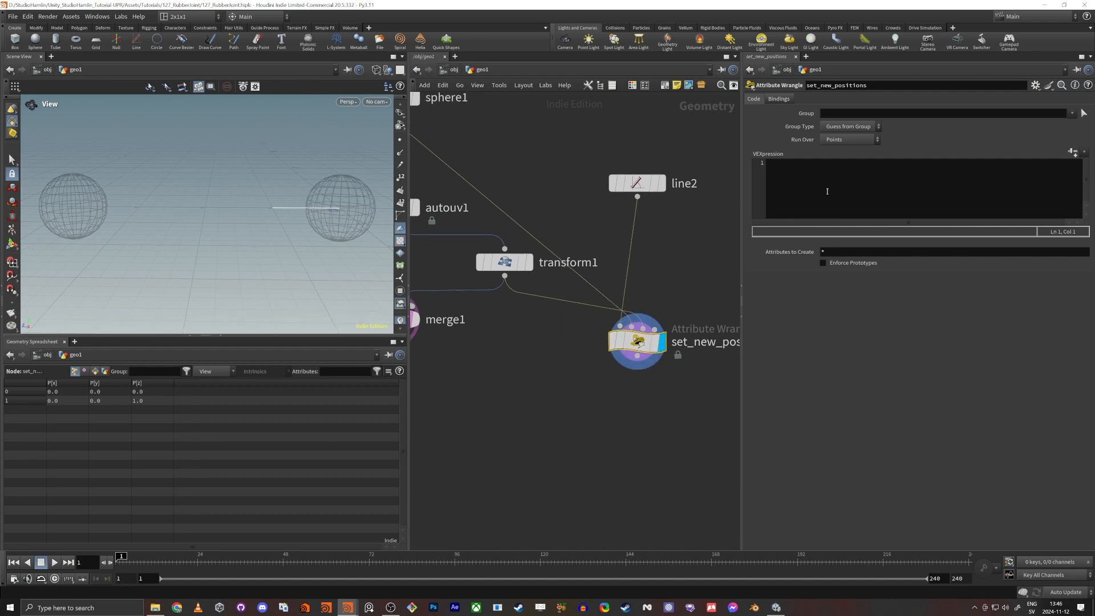
Declare the start vector in the set_new_positions VEX code as vector start = getbbox_center(1);.
{"action": "left_click", "coordinate": [861, 173]}
{"action": "type", "text": "vector st"}
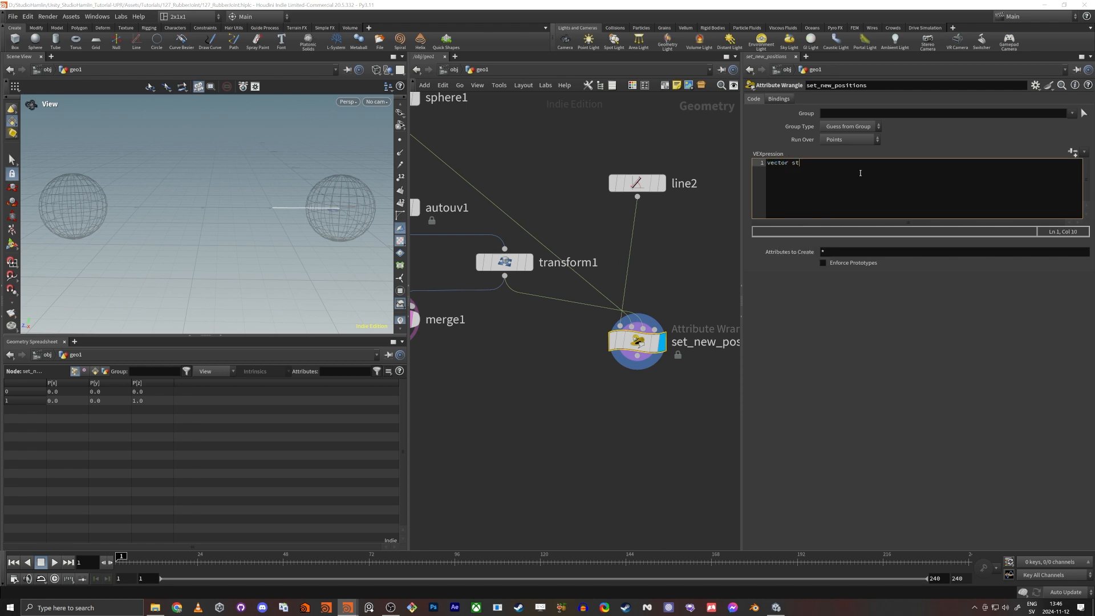
{"action": "type", "text": "art = getbb"}
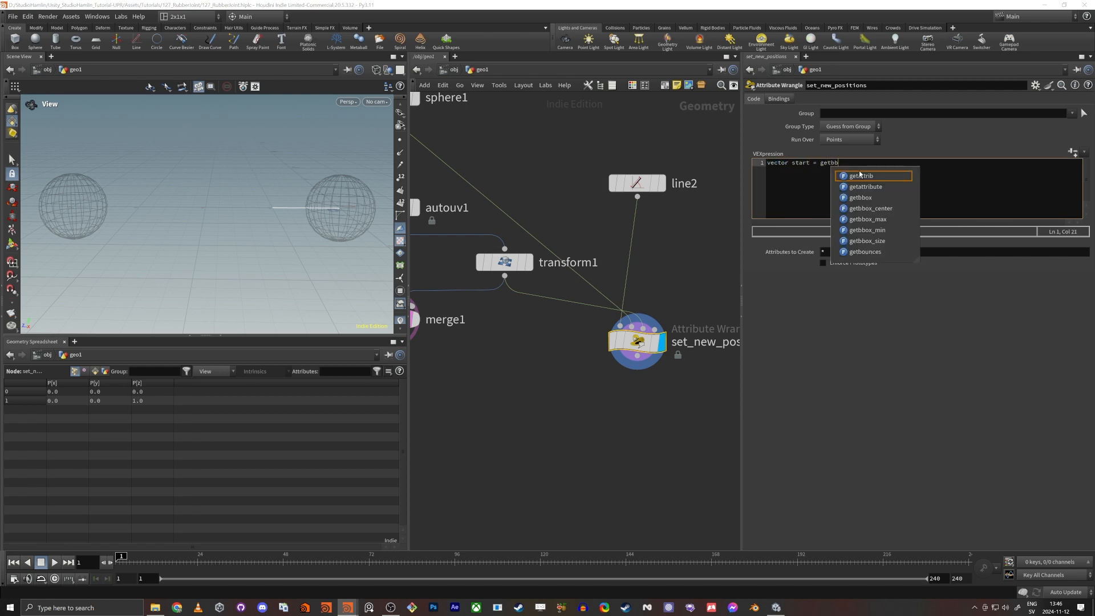
{"action": "key", "text": "Down"}
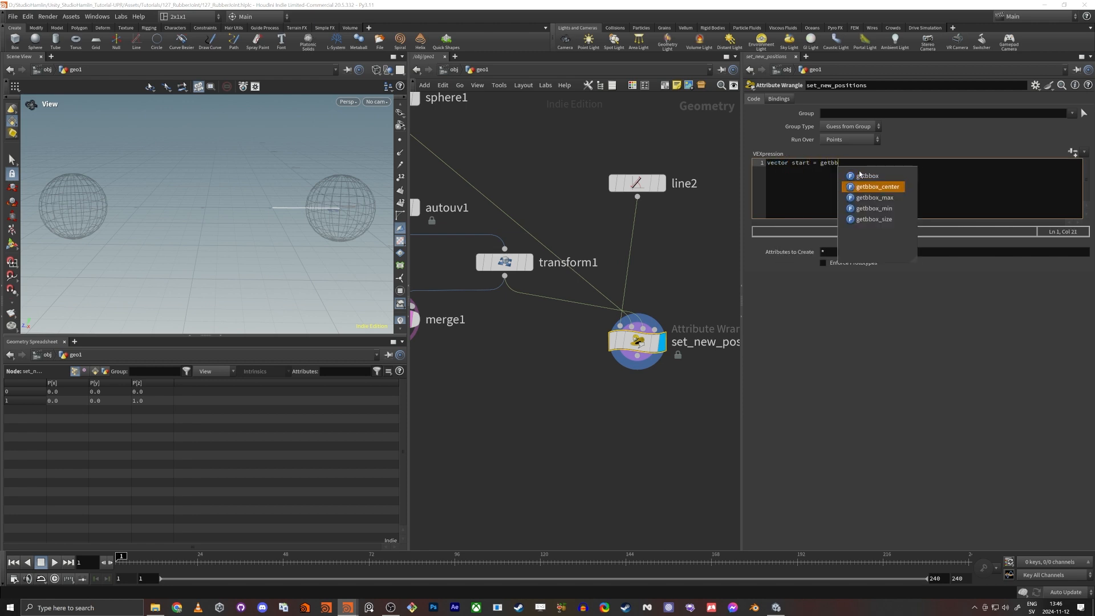
{"action": "key", "text": "Return"}
{"action": "type", "text": "("}
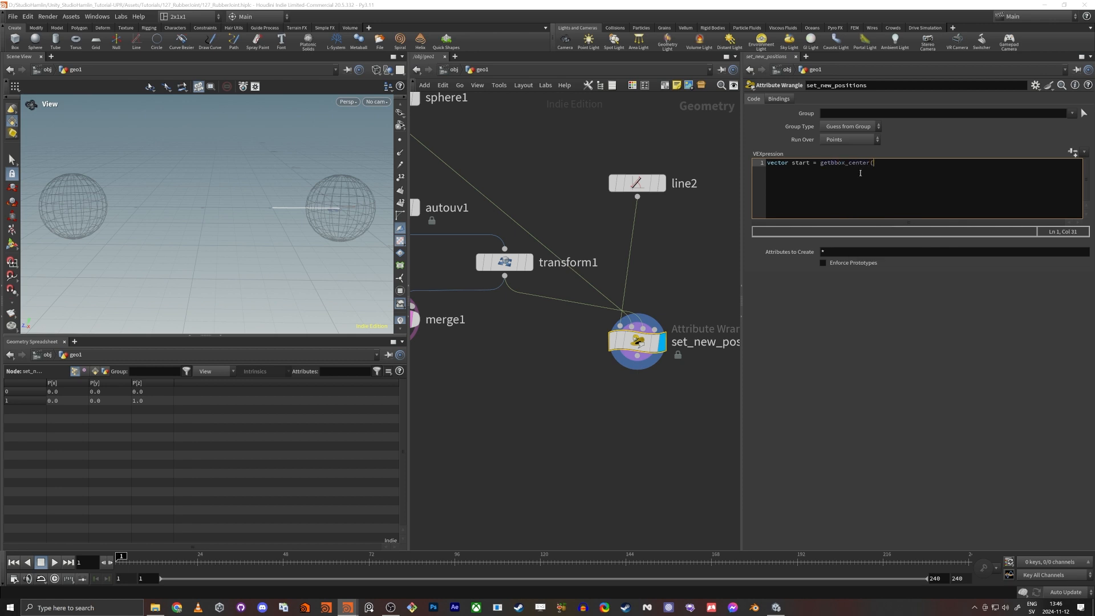
{"action": "type", "text": "1)"}
{"action": "key", "text": "BackSpace"}
{"action": "type", "text": ";"}
Examine which inputs of set_new_positions carry line2, sphere1 and transform1, and how the line sits relative to the spheres.
{"action": "middle_click_drag", "start_coordinate": [507, 267], "coordinate": [504, 263]}
{"action": "left_click_drag", "start_coordinate": [349, 233], "coordinate": [341, 232], "text": "alt"}
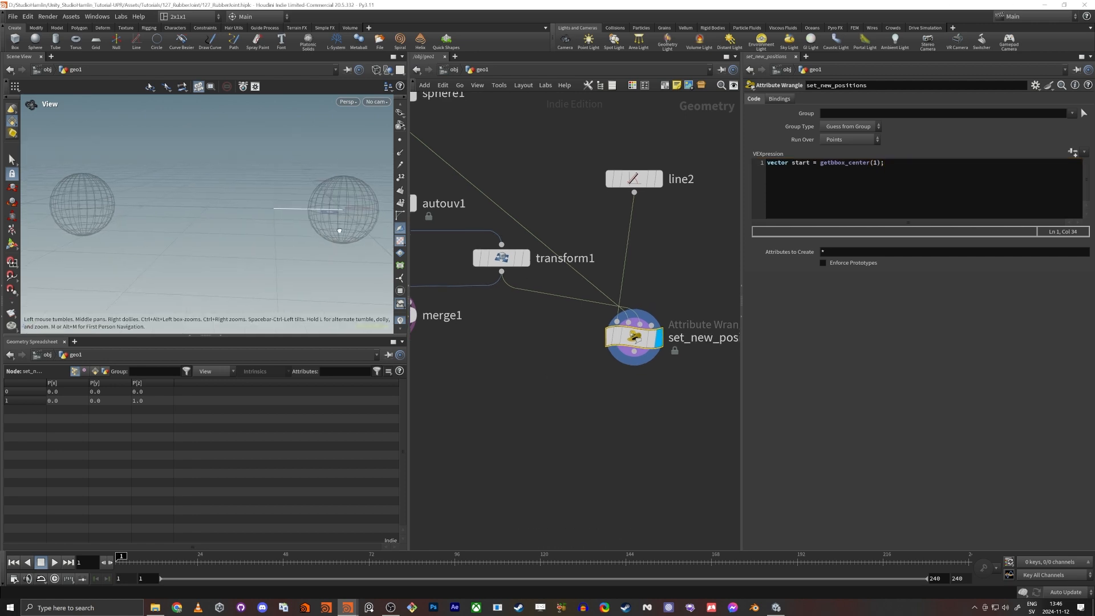
{"action": "left_click", "coordinate": [872, 164]}
{"action": "left_click_drag", "start_coordinate": [875, 163], "coordinate": [878, 163]}
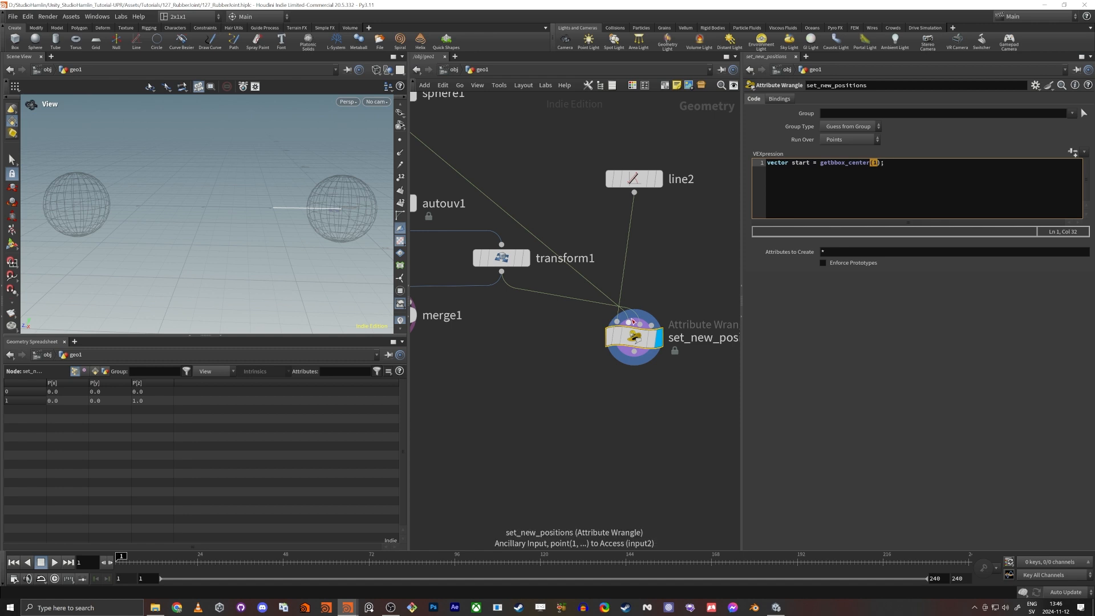
{"action": "left_click_drag", "start_coordinate": [616, 323], "coordinate": [504, 205]}
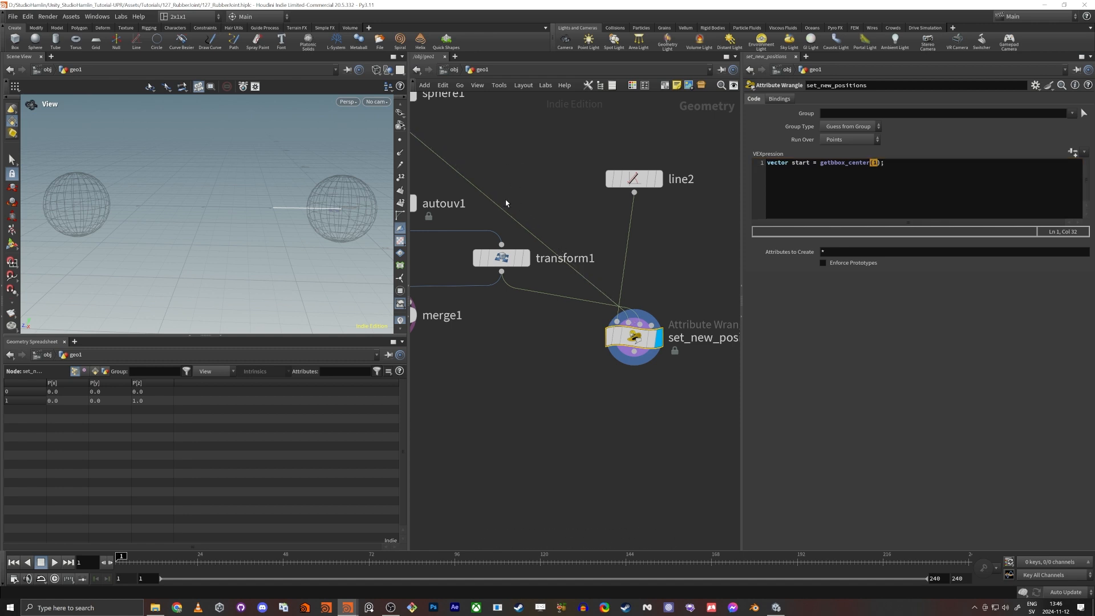
{"action": "scroll", "coordinate": [501, 203], "scroll_direction": "down", "scroll_amount": 5}
{"action": "left_click", "coordinate": [607, 218]}
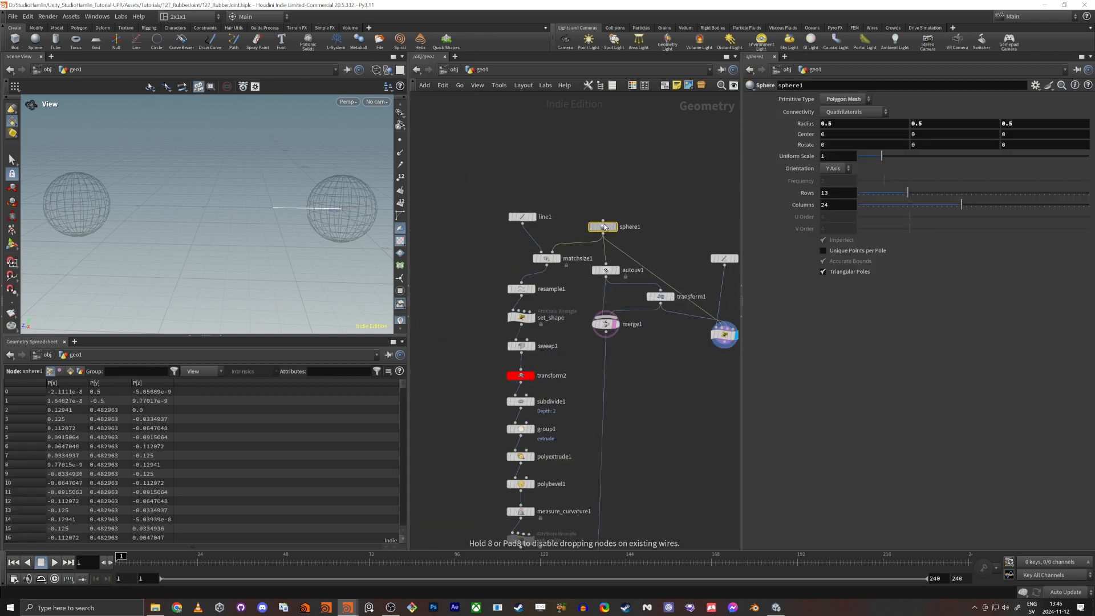
{"action": "middle_click_drag", "start_coordinate": [676, 245], "coordinate": [569, 209]}
{"action": "scroll", "coordinate": [569, 209], "scroll_direction": "down", "scroll_amount": 1}
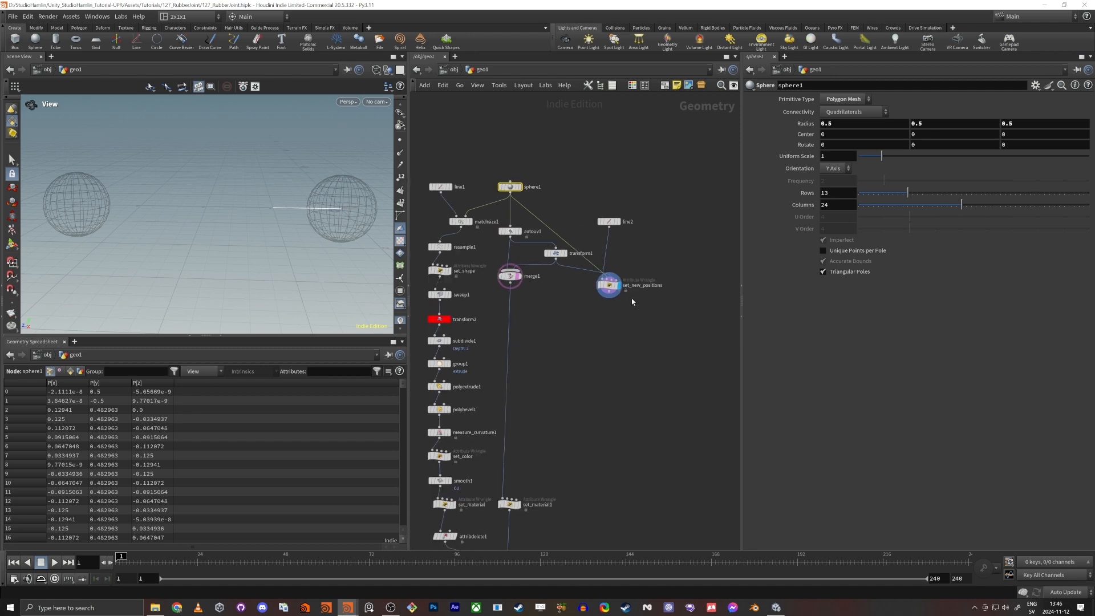
{"action": "scroll", "coordinate": [631, 300], "scroll_direction": "up", "scroll_amount": 5}
{"action": "left_click_drag", "start_coordinate": [586, 309], "coordinate": [551, 267]}
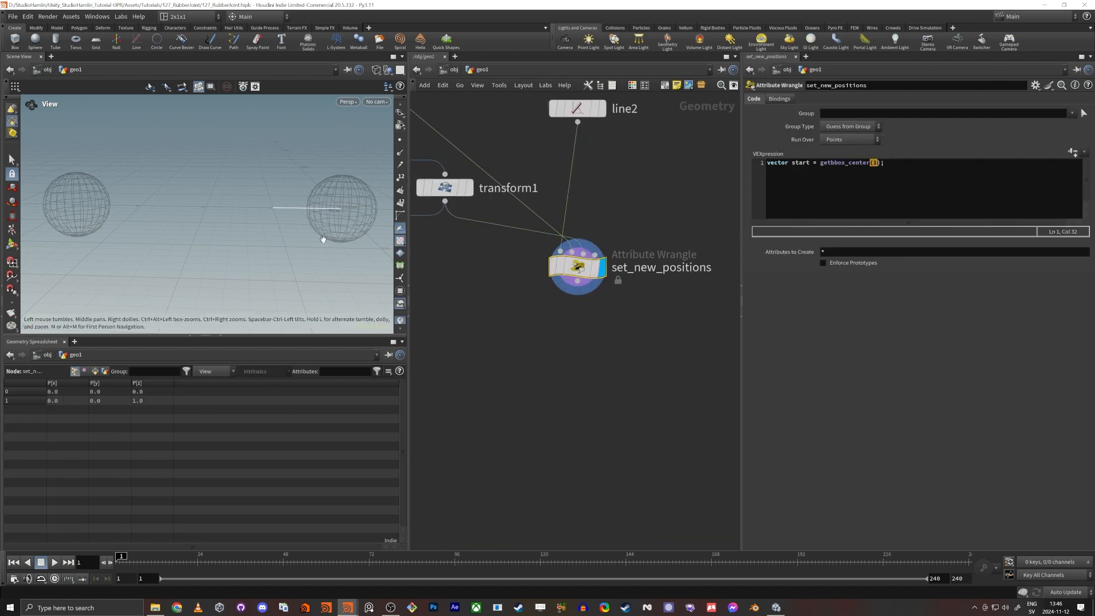
{"action": "scroll", "coordinate": [296, 220], "scroll_direction": "up", "scroll_amount": 5}
{"action": "middle_click_drag", "start_coordinate": [286, 222], "coordinate": [241, 209]}
{"action": "left_click_drag", "start_coordinate": [241, 209], "coordinate": [262, 186]}
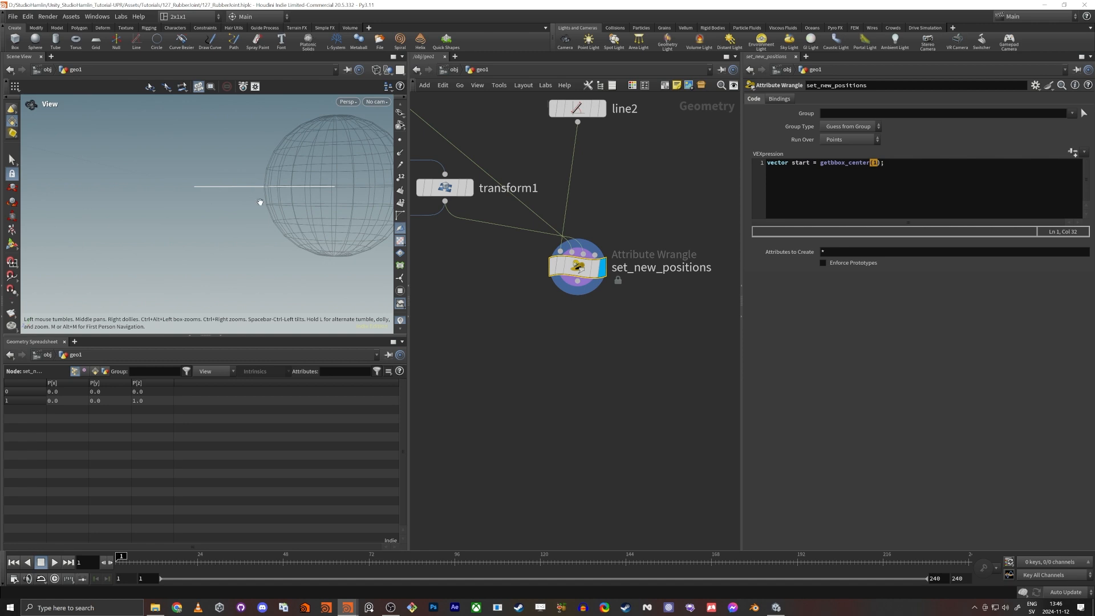
{"action": "scroll", "coordinate": [297, 205], "scroll_direction": "down", "scroll_amount": 5}
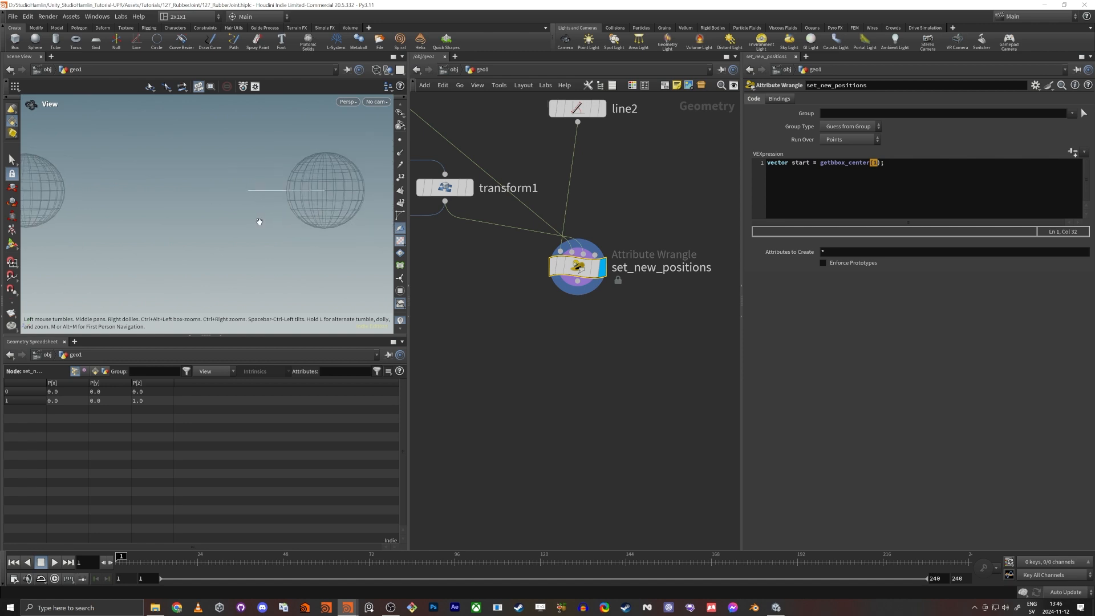
{"action": "left_click_drag", "start_coordinate": [261, 225], "coordinate": [251, 244]}
{"action": "middle_click_drag", "start_coordinate": [594, 335], "coordinate": [675, 365]}
Duplicate the start declaration onto a second line and rename the copied variable to end.
{"action": "left_click", "coordinate": [941, 167]}
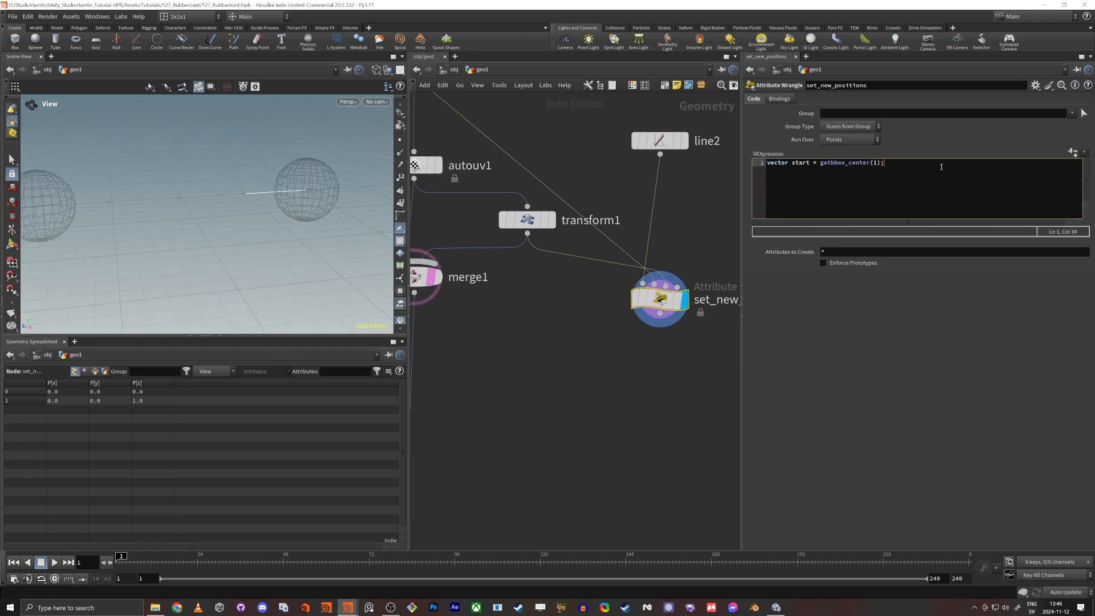
{"action": "key", "text": "ctrl+a"}
{"action": "key", "text": "ctrl+c"}
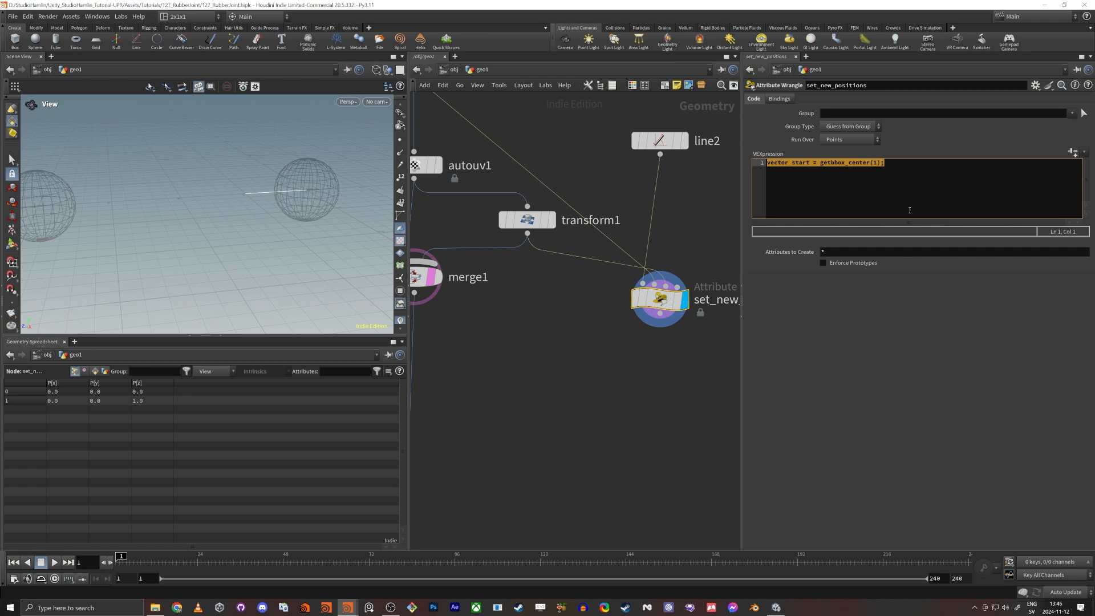
{"action": "left_click", "coordinate": [910, 210]}
{"action": "key", "text": "Return"}
{"action": "key", "text": "ctrl+v"}
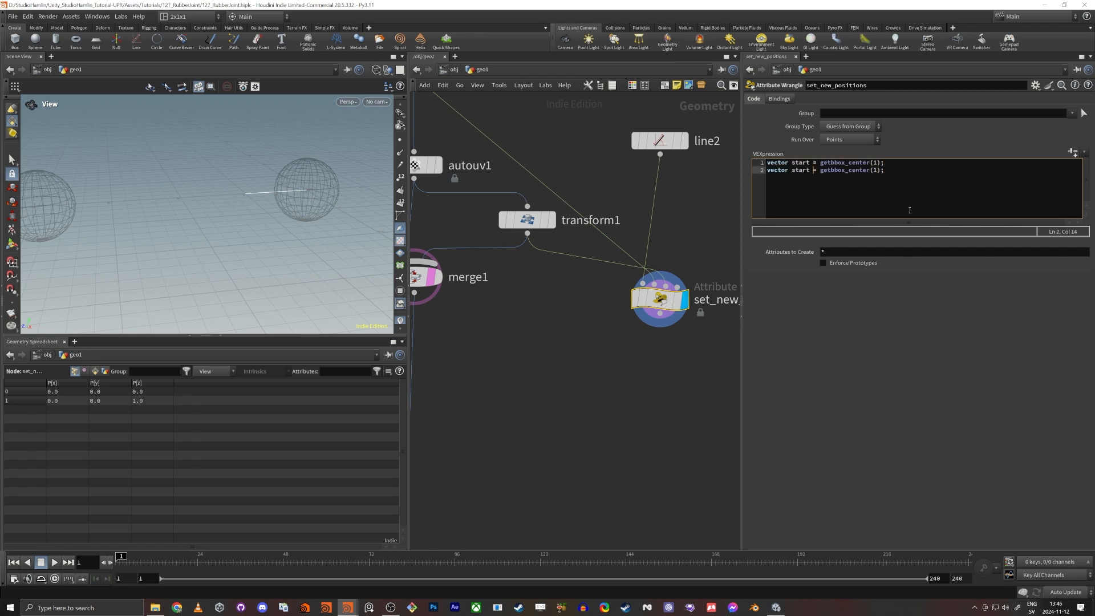
{"action": "key", "text": "ctrl+shift+Left"}
{"action": "type", "text": "end"}
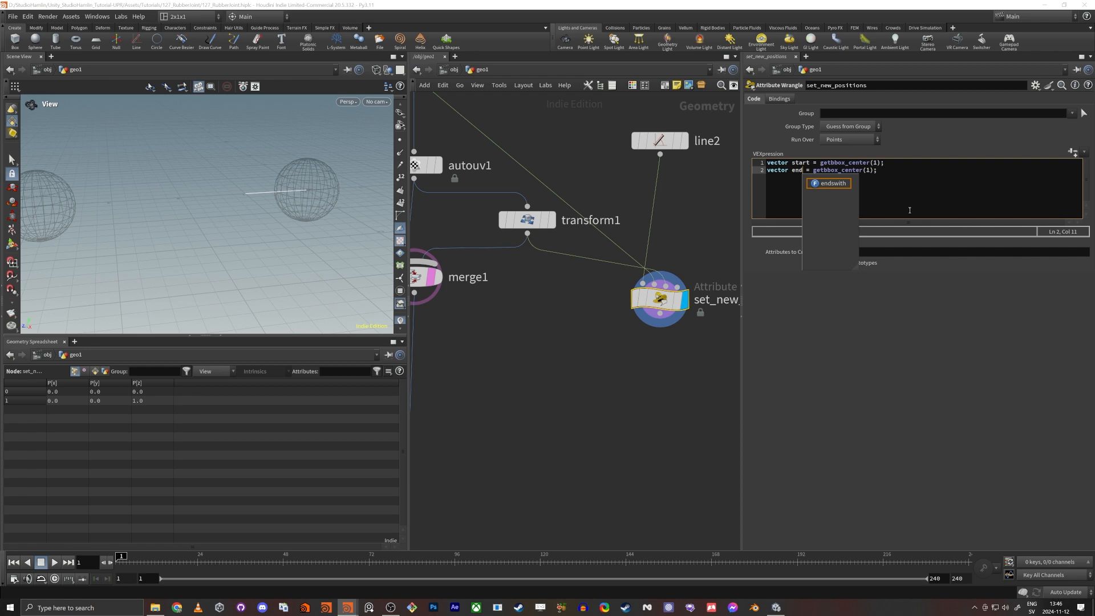
{"action": "key", "text": "Return"}
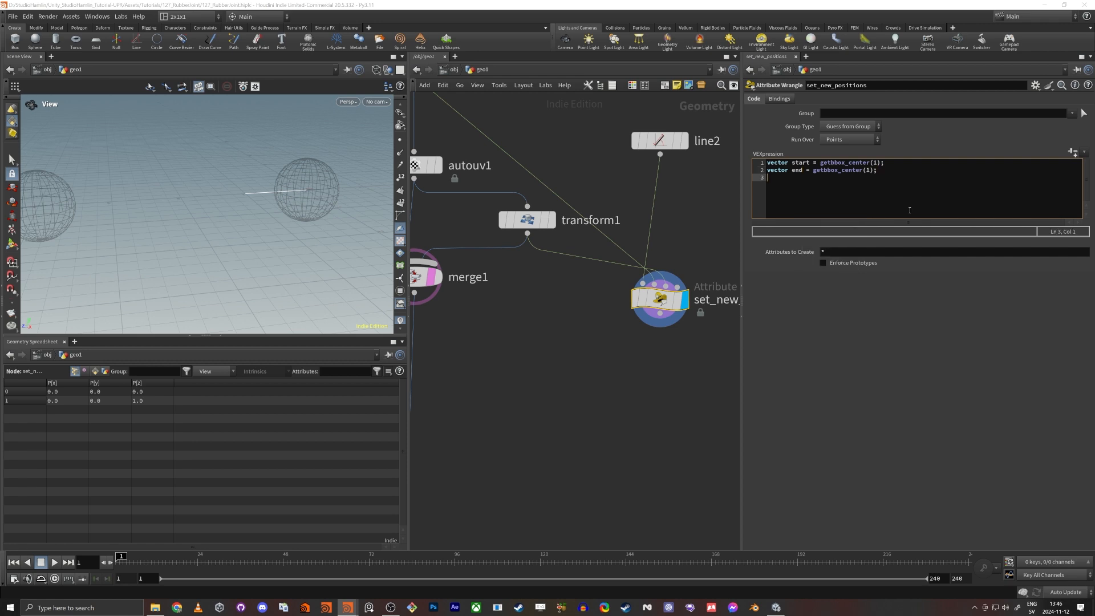
{"action": "type", "text": "if(@ptnum ==0)v@P = start;"}
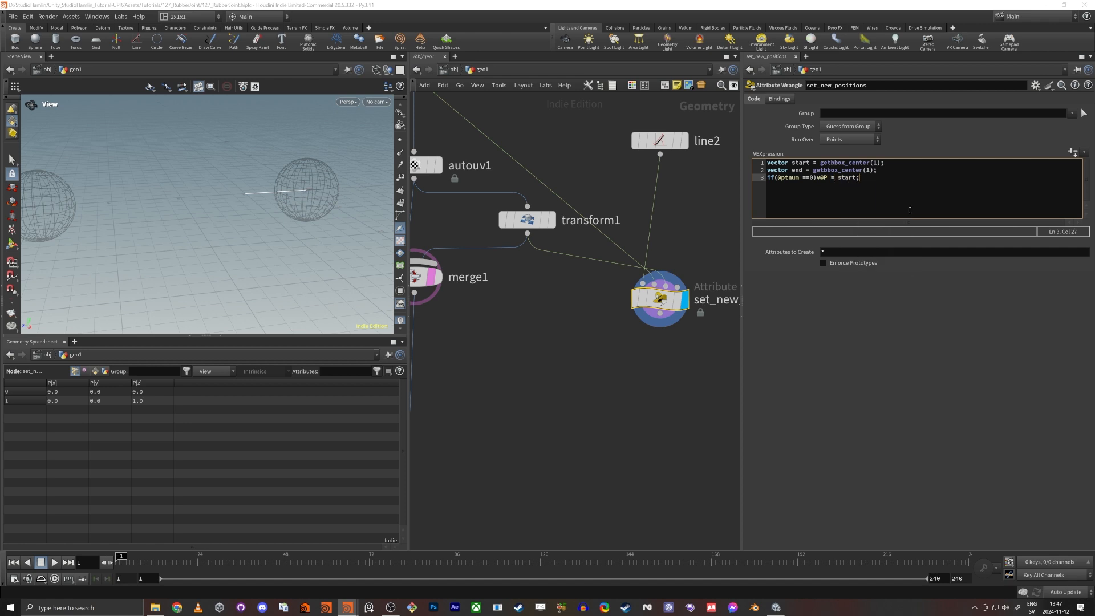
{"action": "key", "text": "shift+Home"}
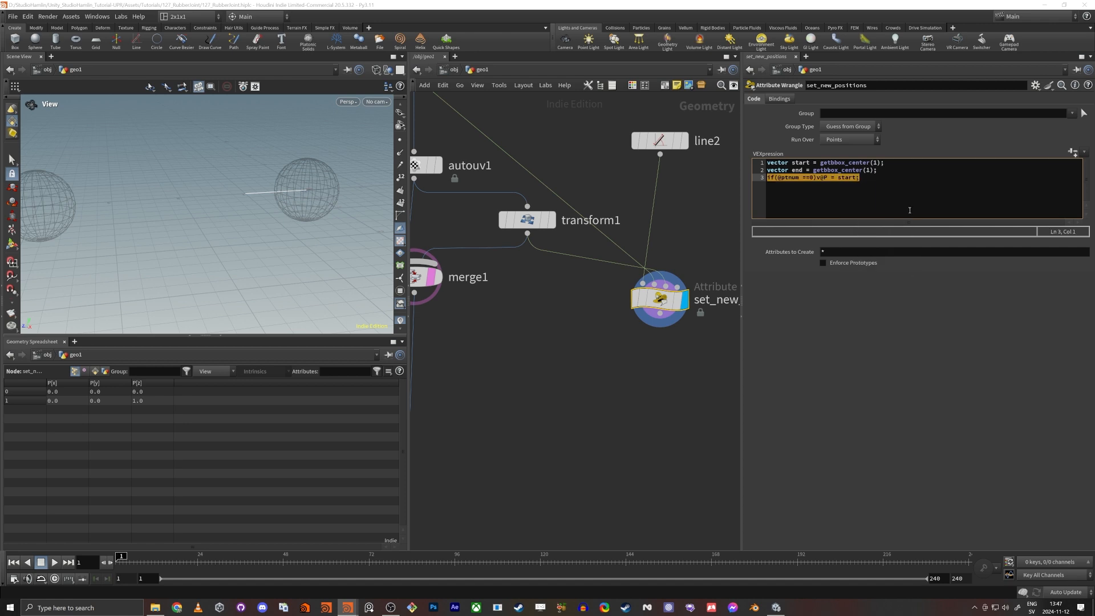
{"action": "key", "text": "ctrl+c"}
{"action": "key", "text": "End"}
{"action": "key", "text": "Return"}
{"action": "key", "text": "ctrl+v"}
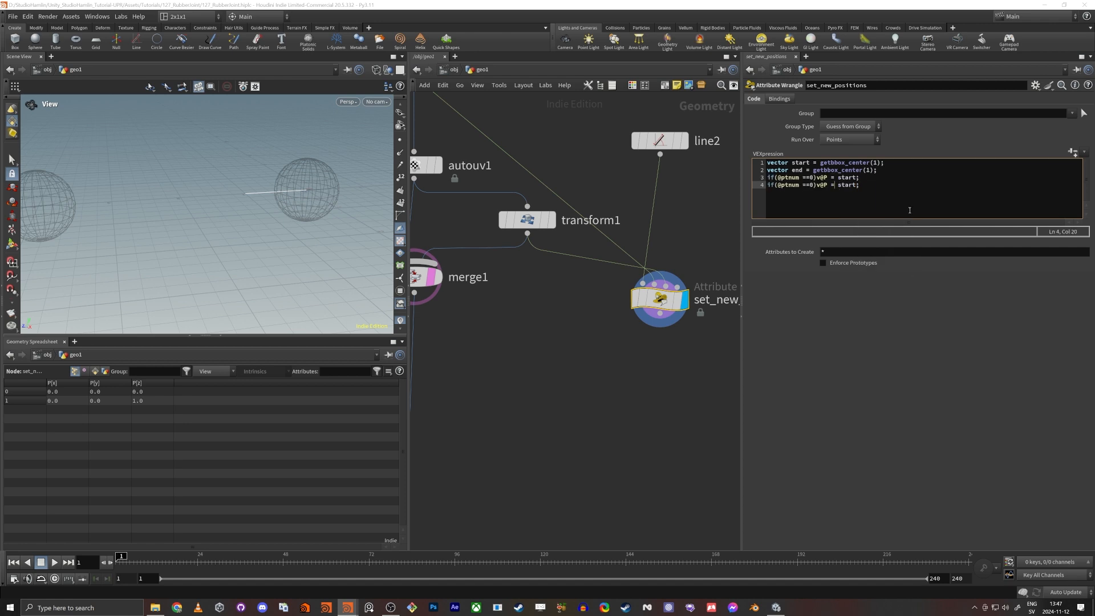
{"action": "key", "text": "Right"}
{"action": "key", "text": "Right"}
{"action": "key", "text": "BackSpace"}
{"action": "type", "text": "1"}
{"action": "key", "text": "End"}
{"action": "key", "text": "BackSpace"}
{"action": "key", "text": "BackSpace"}
{"action": "key", "text": "BackSpace"}
{"action": "key", "text": "BackSpace"}
{"action": "key", "text": "BackSpace"}
{"action": "type", "text": "end"}
Change the end vector to use getbbox_center(2) and apply the code to the line.
{"action": "double_click", "coordinate": [868, 170]}
{"action": "type", "text": "2"}
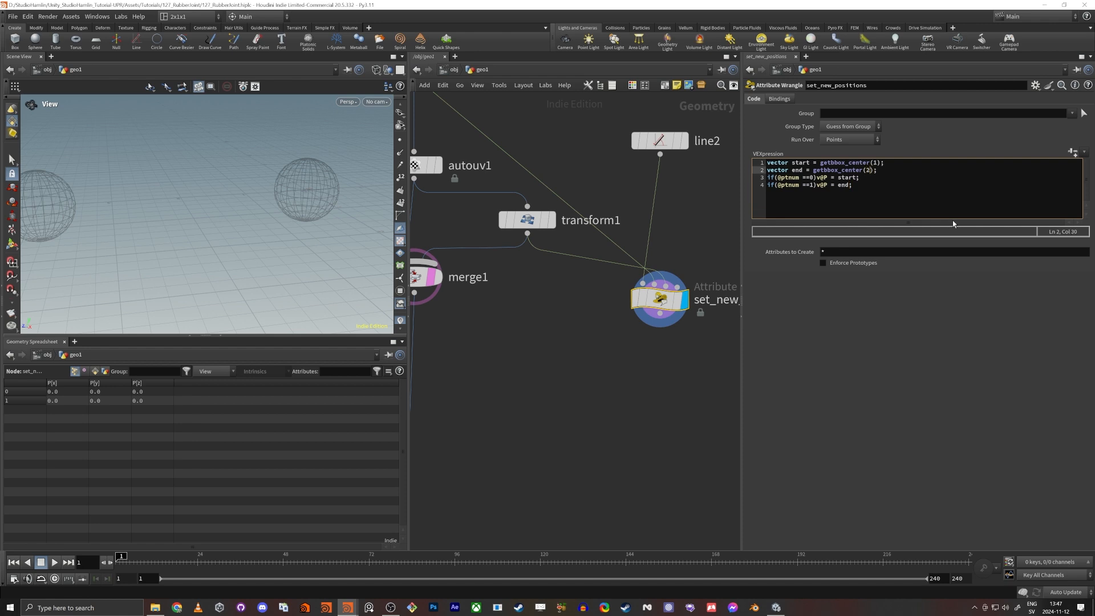
{"action": "left_click", "coordinate": [940, 204]}
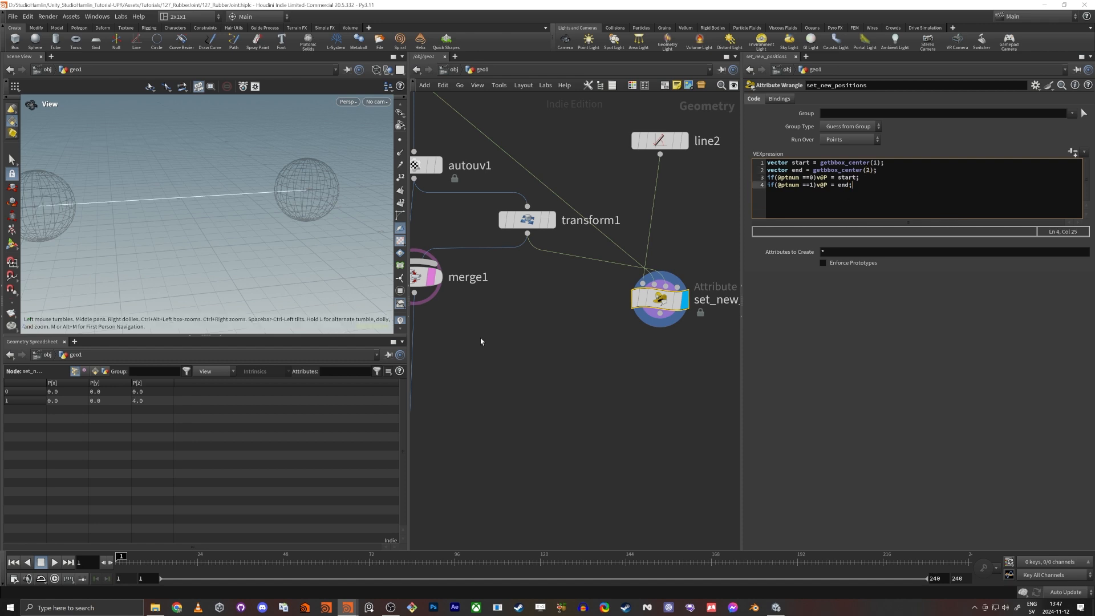
{"action": "left_click_drag", "start_coordinate": [218, 265], "coordinate": [196, 208]}
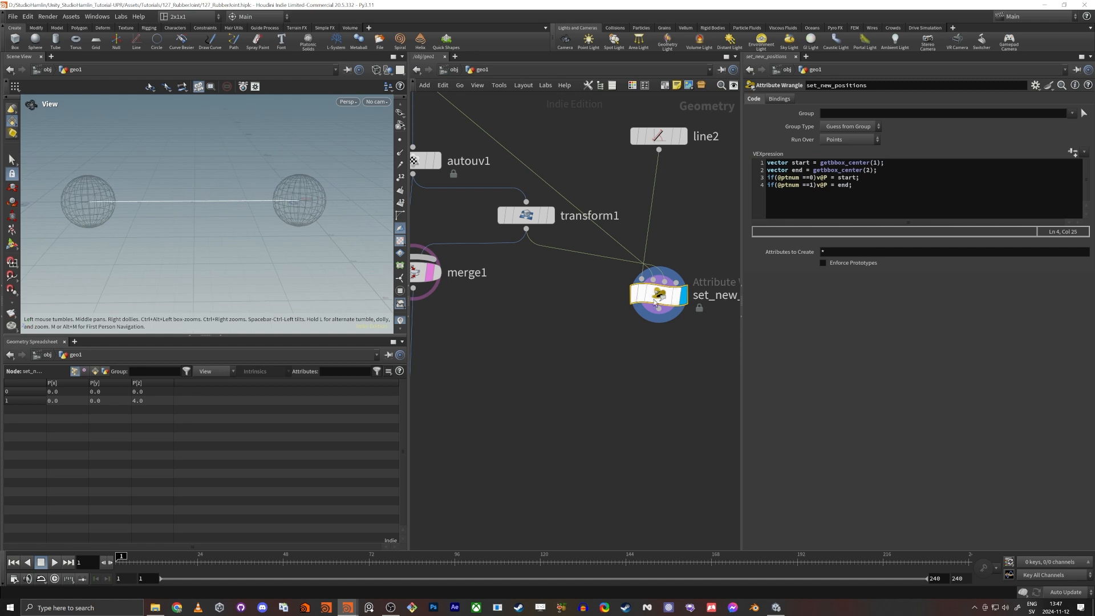
Reposition the set_new_positions node slightly in the network below line2.
{"action": "left_click_drag", "start_coordinate": [651, 302], "coordinate": [691, 302]}
{"action": "scroll", "coordinate": [623, 433], "scroll_direction": "down", "scroll_amount": 4}
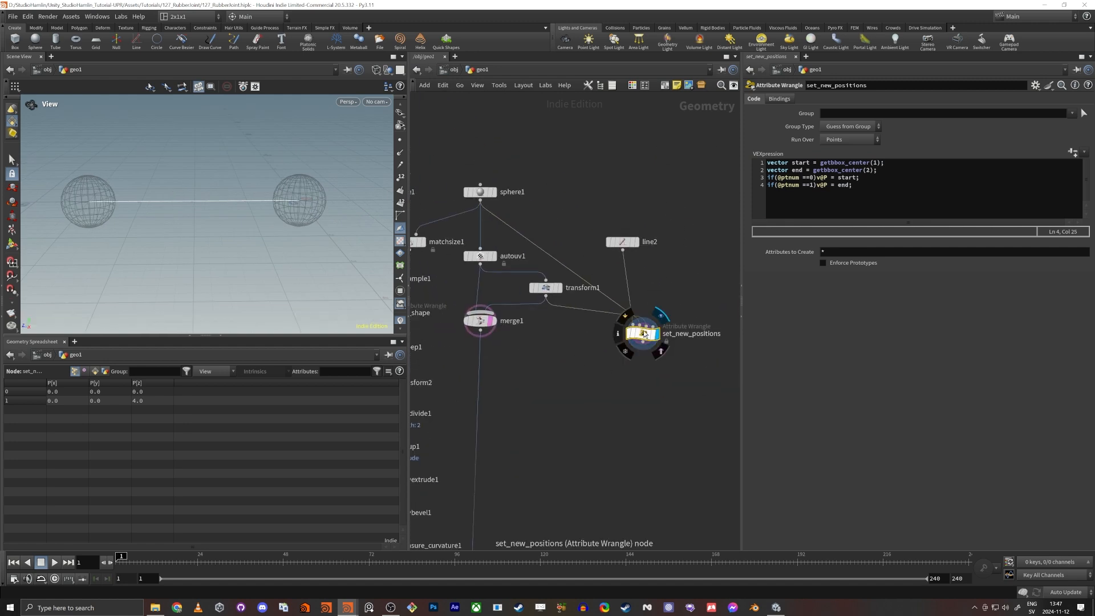
{"action": "left_click_drag", "start_coordinate": [628, 332], "coordinate": [644, 337]}
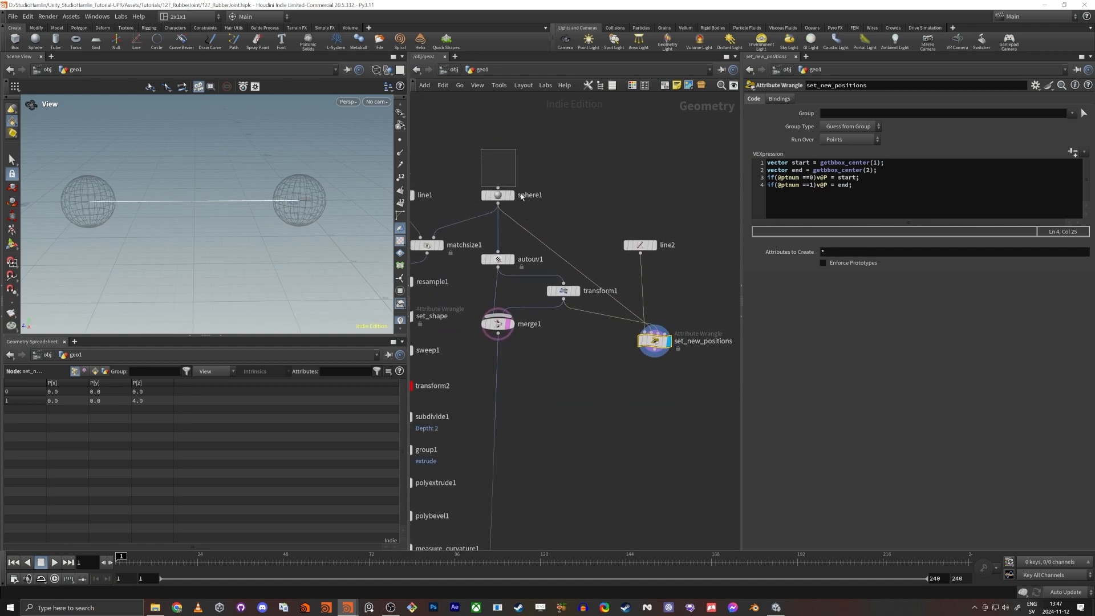
Inspect sphere1, try adjusting line1's length, and undo the change.
{"action": "left_click", "coordinate": [498, 195]}
{"action": "middle_click_drag", "start_coordinate": [480, 209], "coordinate": [520, 204]}
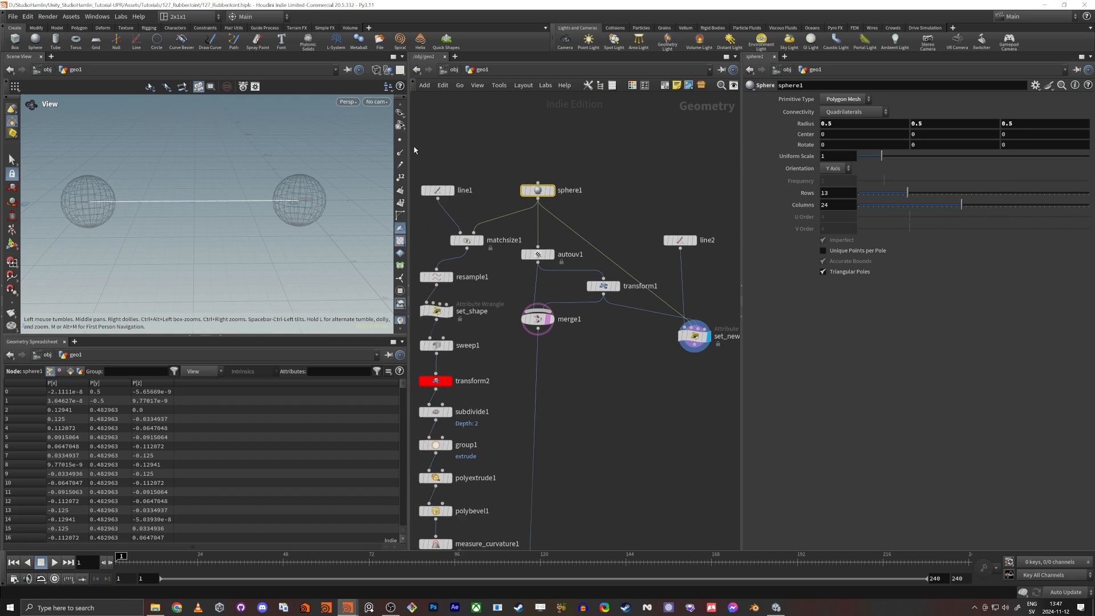
{"action": "left_click_drag", "start_coordinate": [448, 152], "coordinate": [457, 221]}
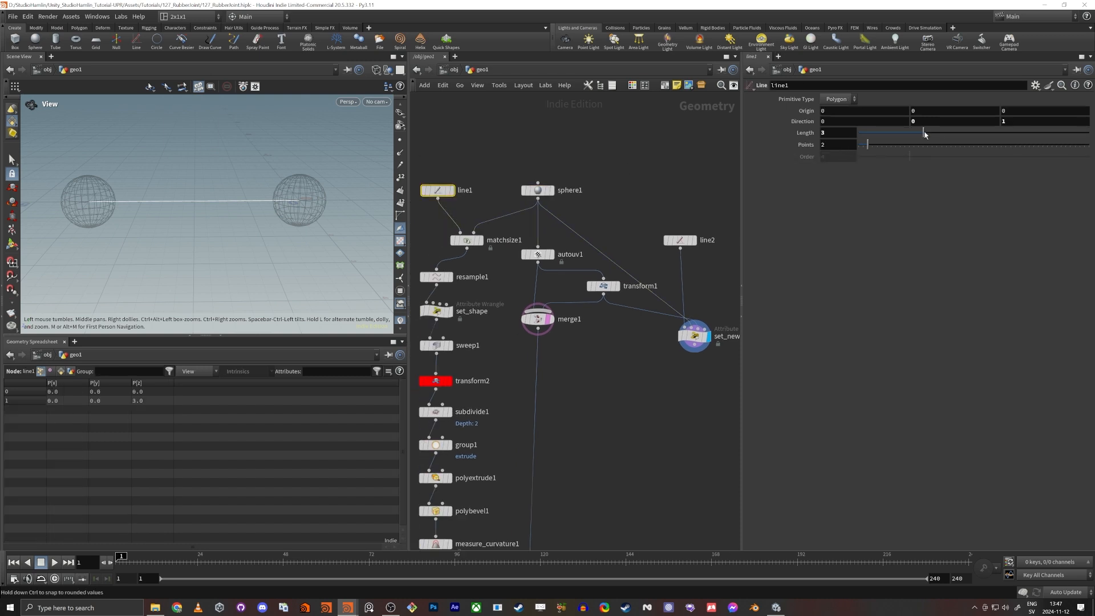
{"action": "mouse_move", "coordinate": [924, 132]}
{"action": "left_mouse_down"}
{"action": "mouse_move", "coordinate": [890, 144]}
{"action": "mouse_move", "coordinate": [924, 152]}
{"action": "left_mouse_up"}
{"action": "key", "text": "ctrl+z"}
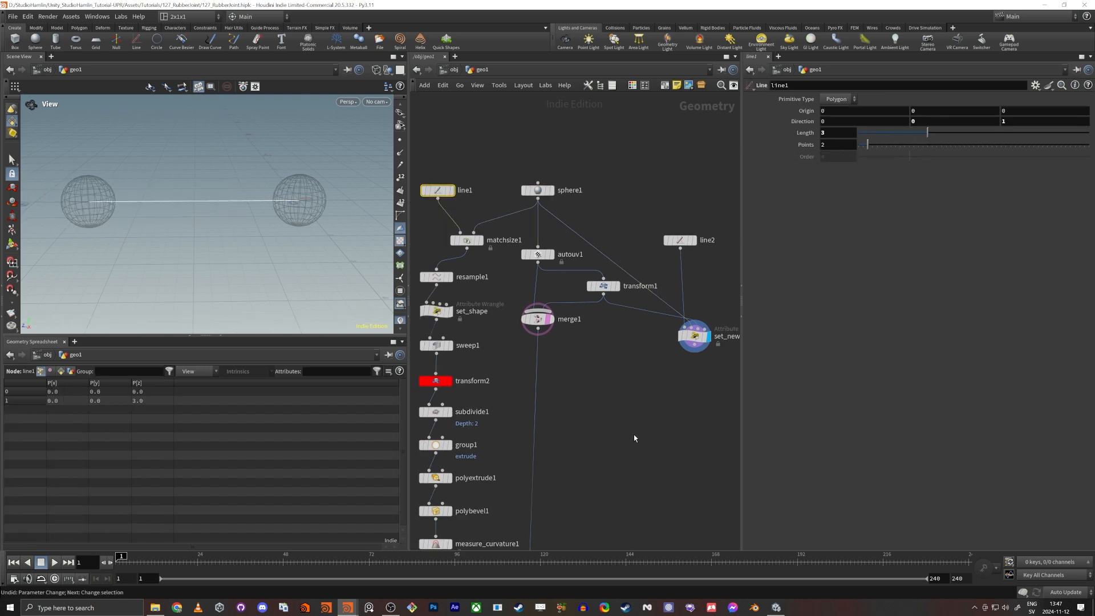
Add a Resample node below set_new_positions, wire it to the wrangle's output and display it.
{"action": "middle_click_drag", "start_coordinate": [624, 435], "coordinate": [599, 318]}
{"action": "key", "text": "Tab"}
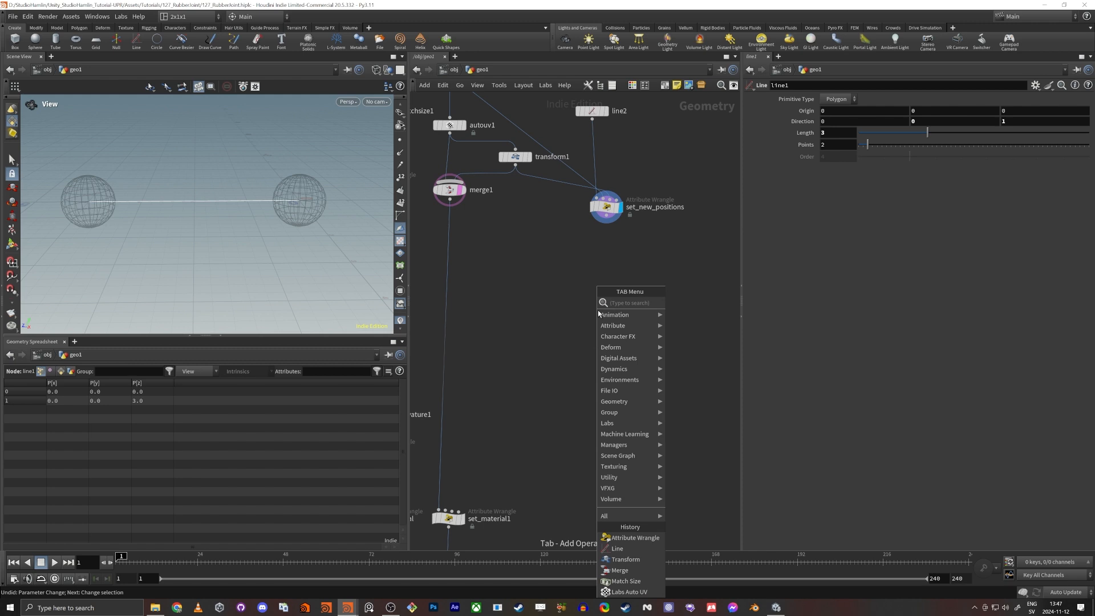
{"action": "type", "text": "rsam"}
{"action": "key", "text": "Return"}
{"action": "left_click", "coordinate": [606, 274]}
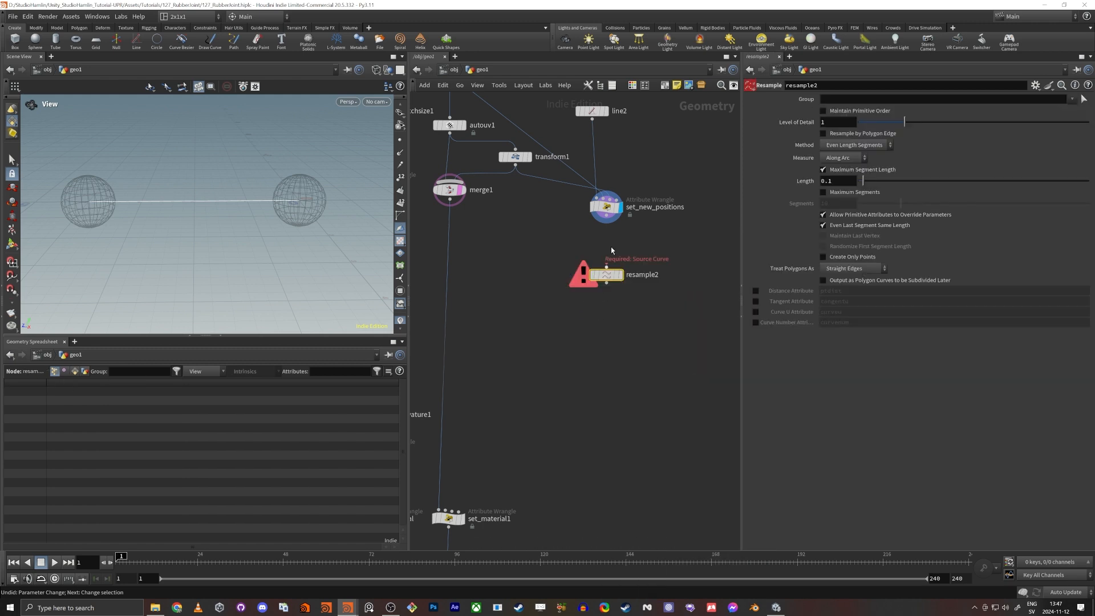
{"action": "left_click_drag", "start_coordinate": [606, 215], "coordinate": [607, 266]}
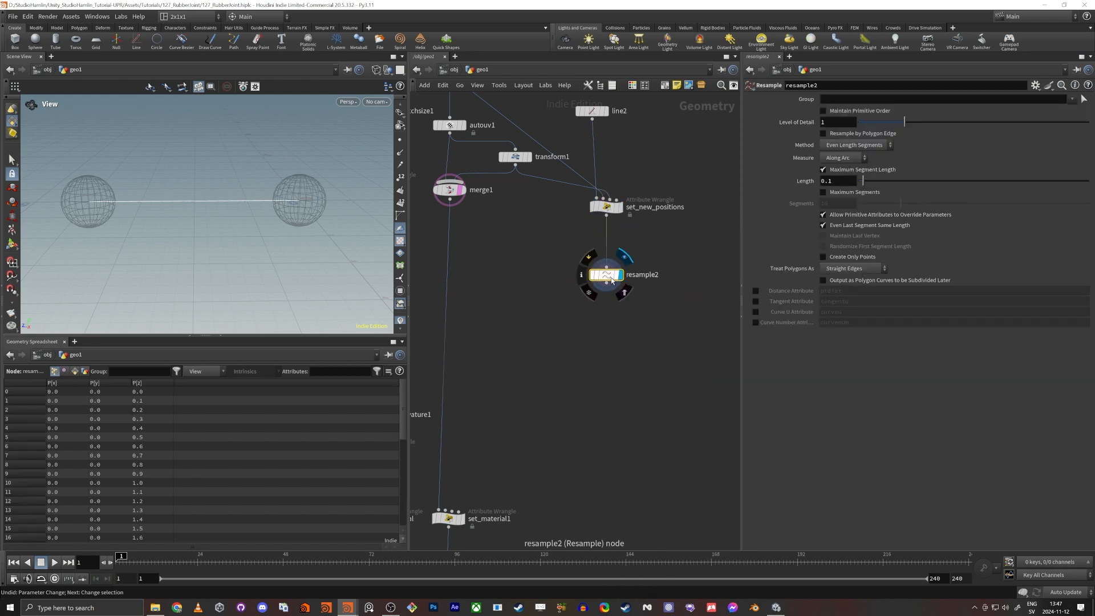
Turn off resample2's maximum segment length, enable maximum segments and set the segments to 7.
{"action": "left_click", "coordinate": [832, 171]}
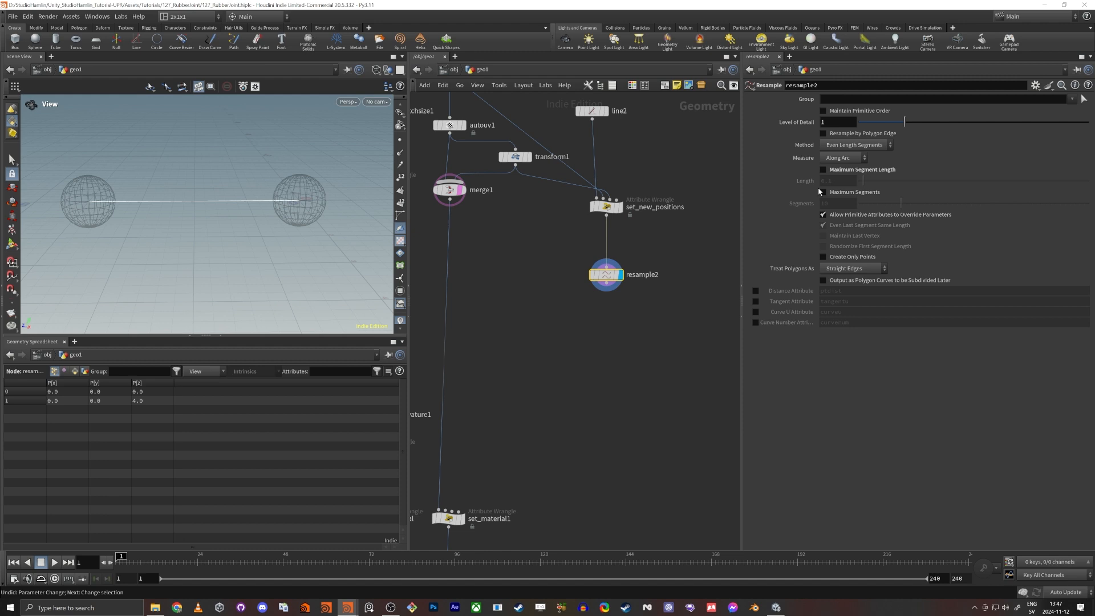
{"action": "left_click", "coordinate": [823, 192]}
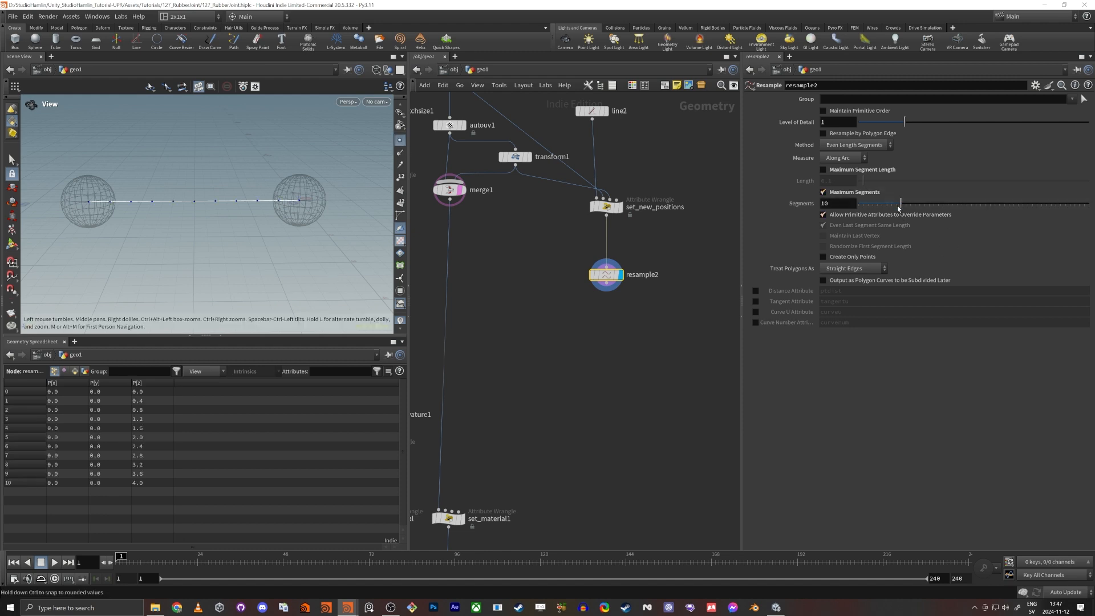
{"action": "mouse_move", "coordinate": [900, 203]}
{"action": "left_mouse_down"}
{"action": "mouse_move", "coordinate": [868, 204]}
{"action": "mouse_move", "coordinate": [887, 203]}
{"action": "left_mouse_up"}
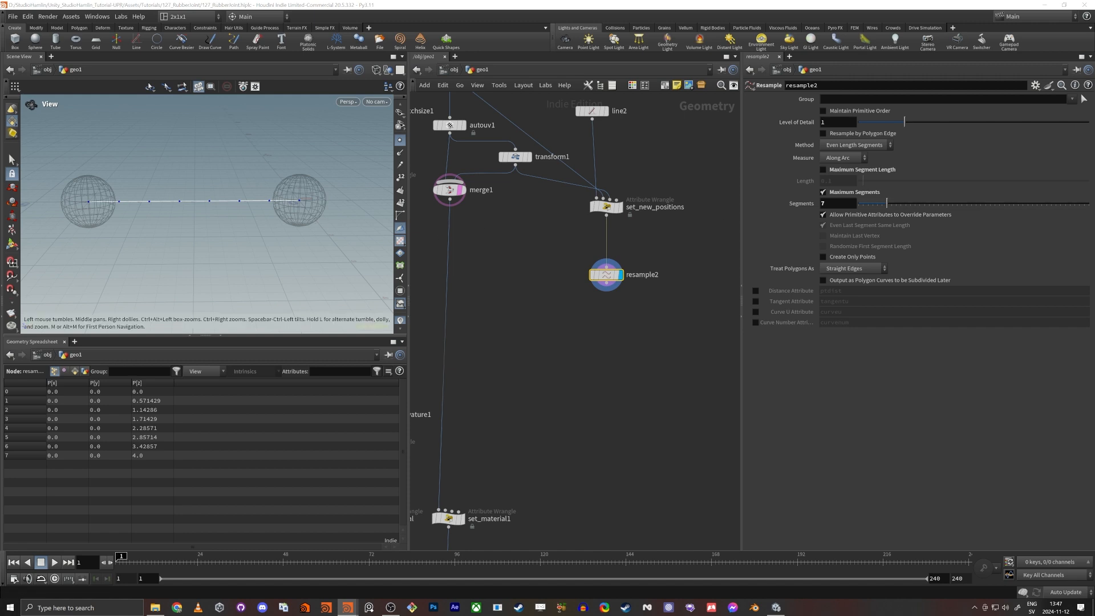
Add an Attribute Wrangle node below resample2, fed by its output.
{"action": "left_click", "coordinate": [607, 284]}
{"action": "key", "text": "Tab"}
{"action": "type", "text": "wra"}
{"action": "key", "text": "Return"}
{"action": "left_click", "coordinate": [613, 337]}
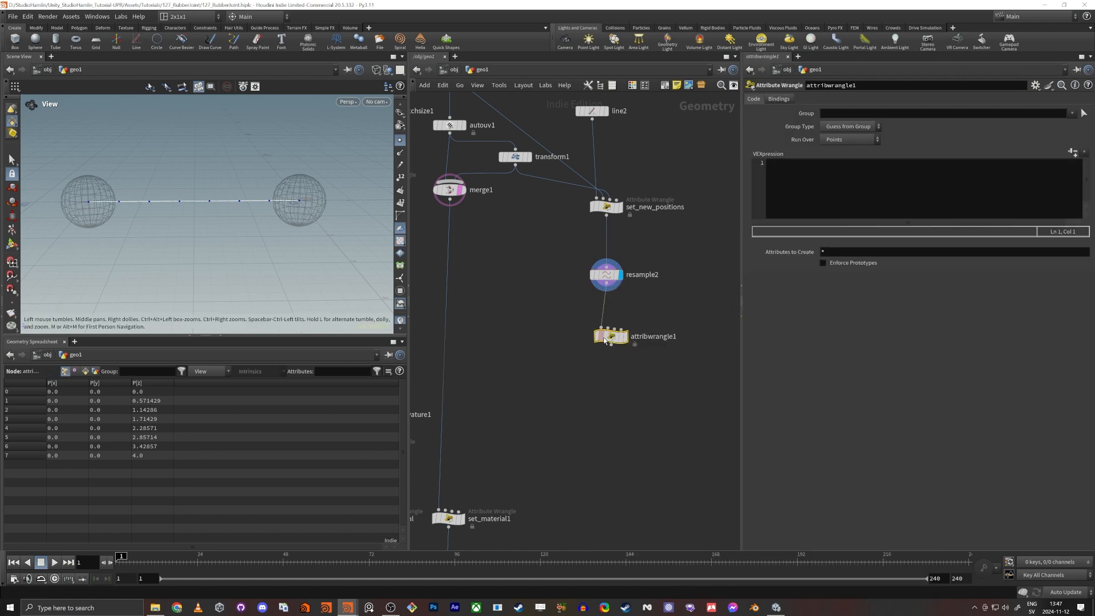
{"action": "scroll", "coordinate": [614, 340], "scroll_direction": "up", "scroll_amount": 2}
{"action": "left_click", "coordinate": [626, 340]}
{"action": "left_click", "coordinate": [632, 342]}
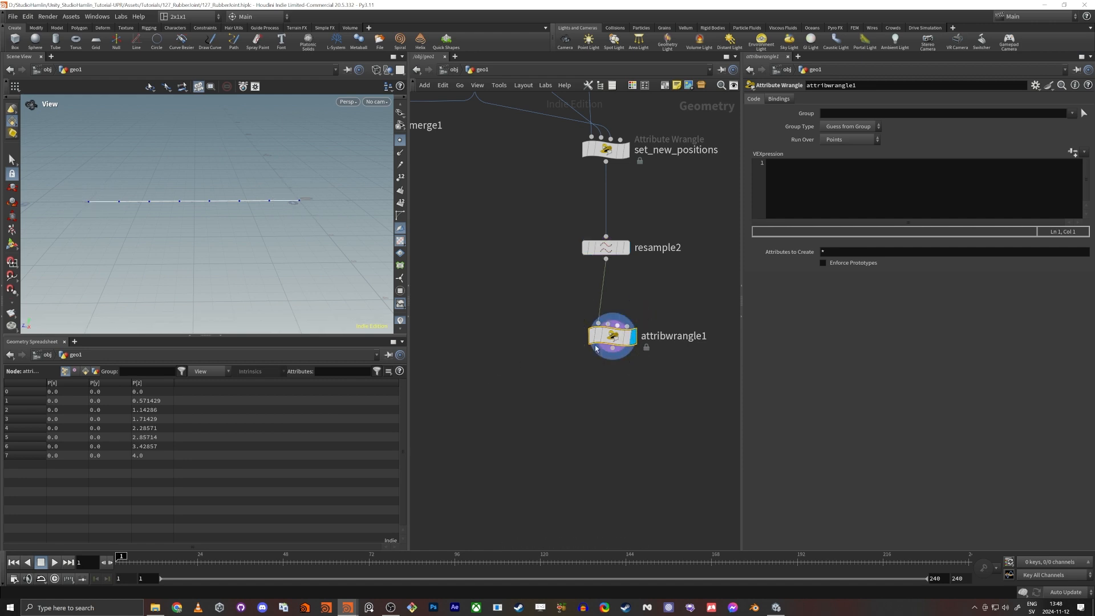
{"action": "left_click", "coordinate": [914, 192]}
{"action": "type", "text": "string "}
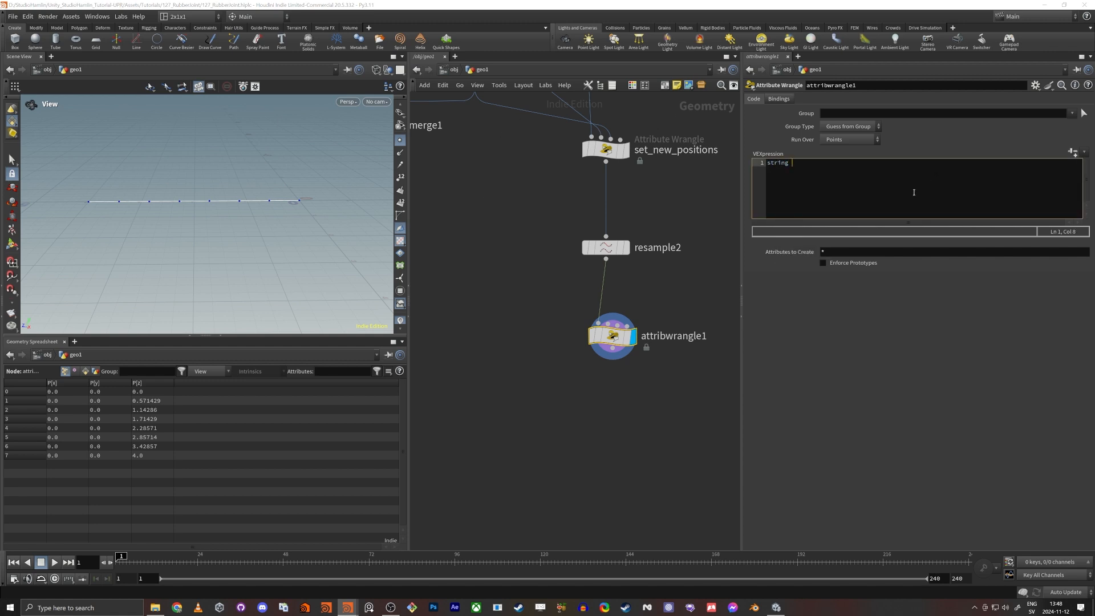
{"action": "type", "text": "ingex = sprint"}
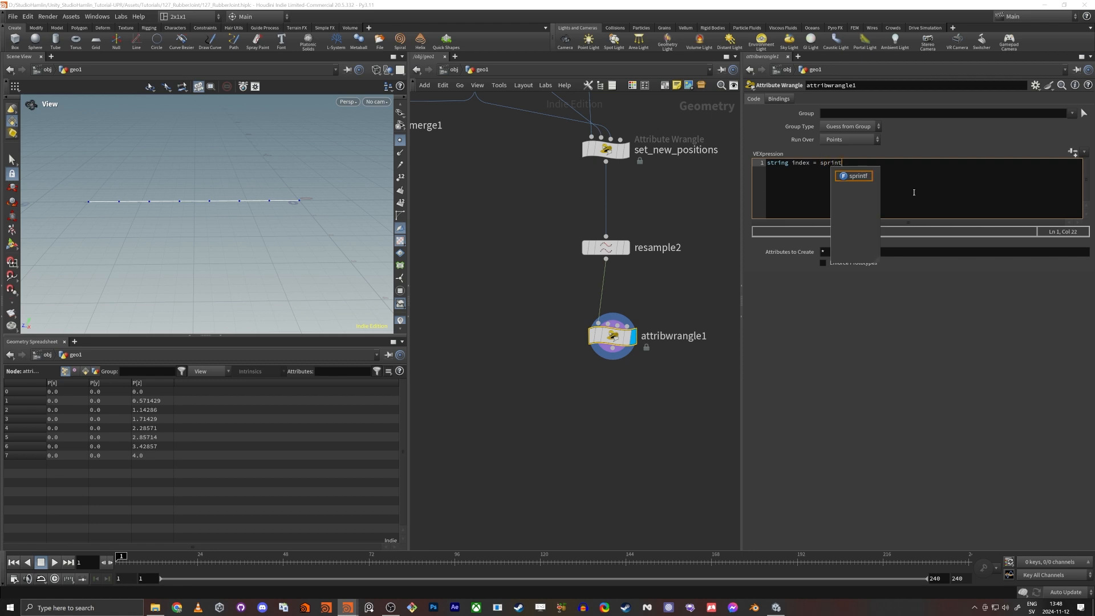
{"action": "type", "text": "\""}
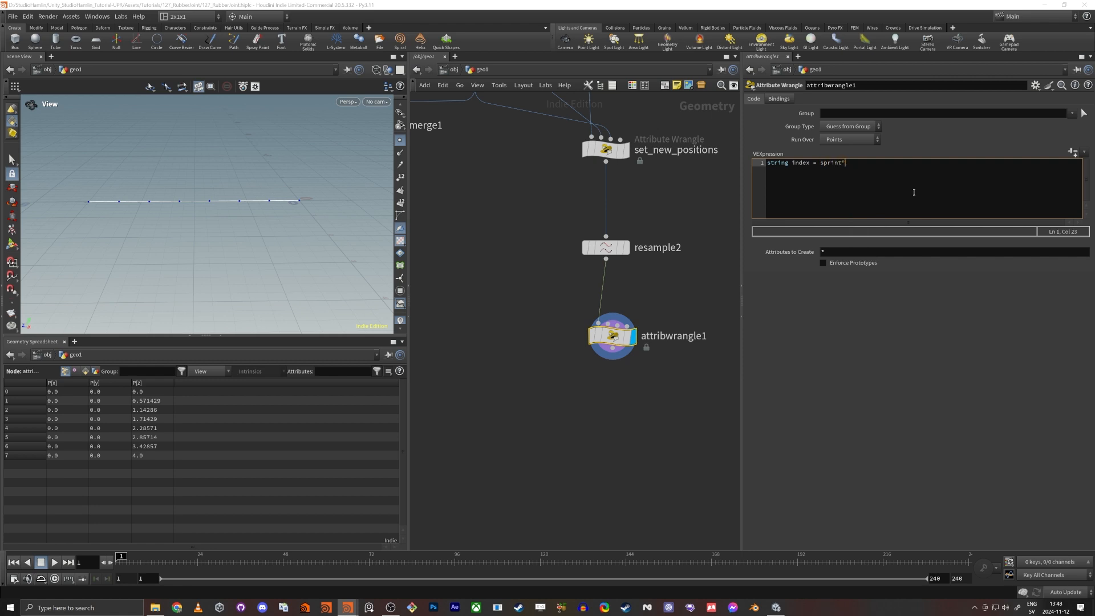
{"action": "key", "text": "BackSpace"}
{"action": "type", "text": "f"}
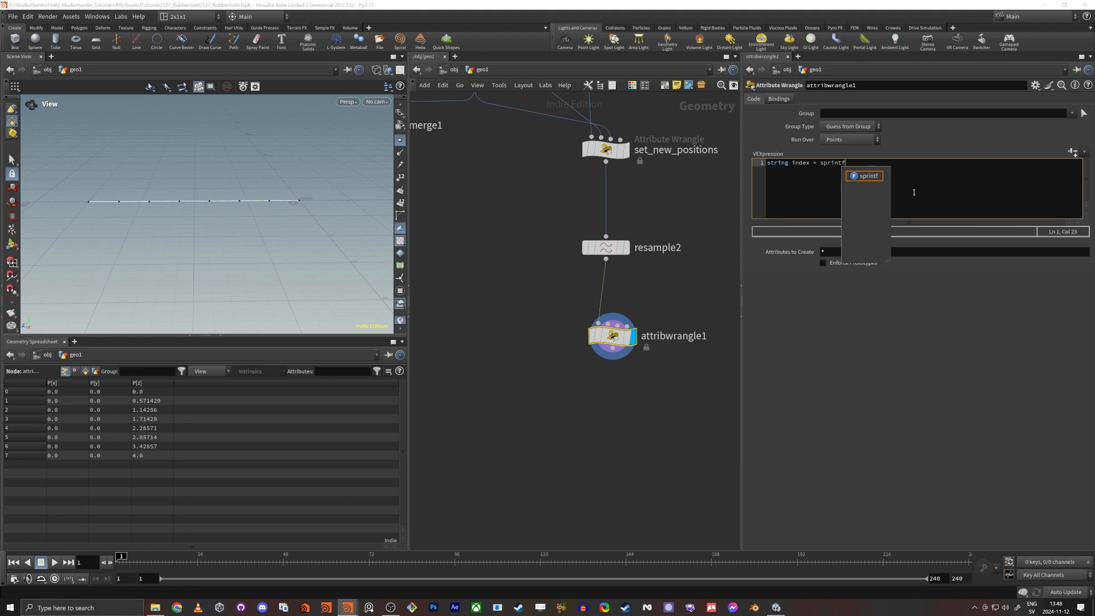
{"action": "type", "text": "(\""}
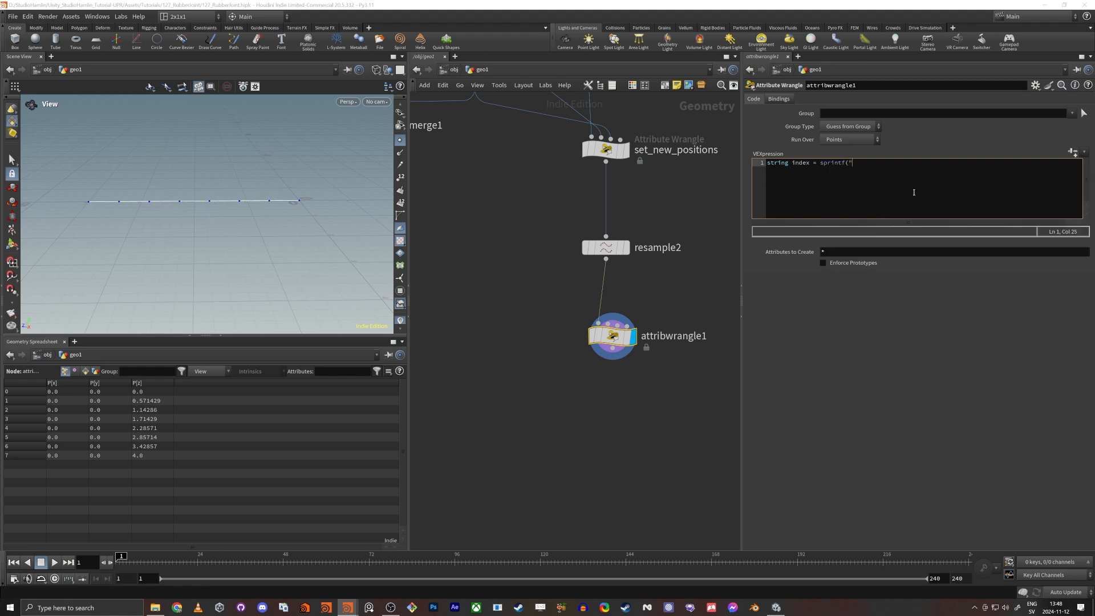
{"action": "type", "text": "%02d\",@ptnum);"}
{"action": "key", "text": "Return"}
Add a second code line, s@index = index;, that writes the padded index to a point attribute.
{"action": "type", "text": "s@"}
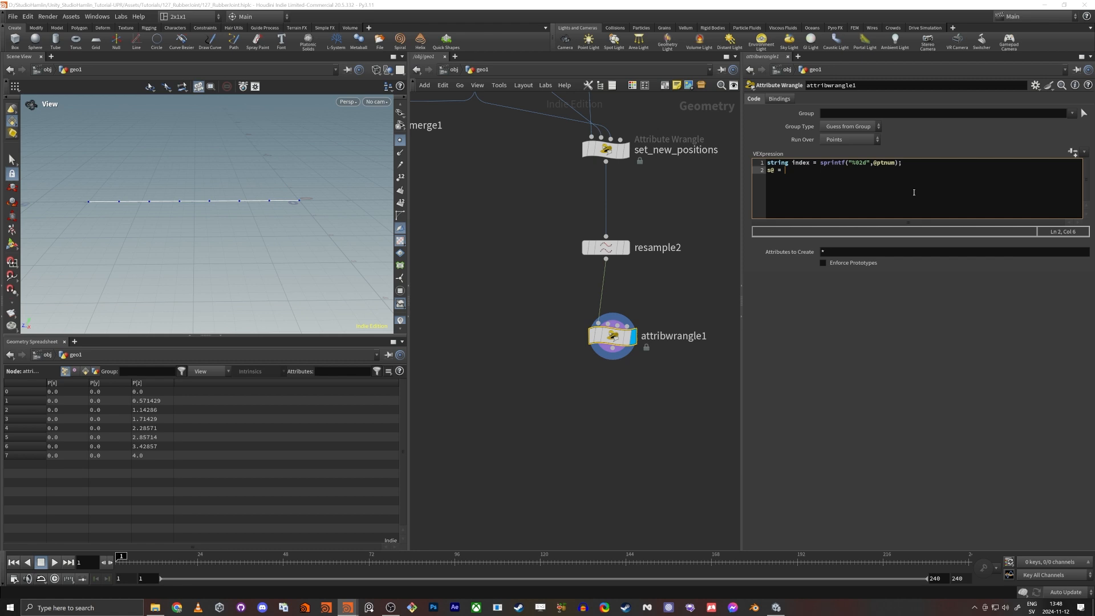
{"action": "type", "text": "index = index;"}
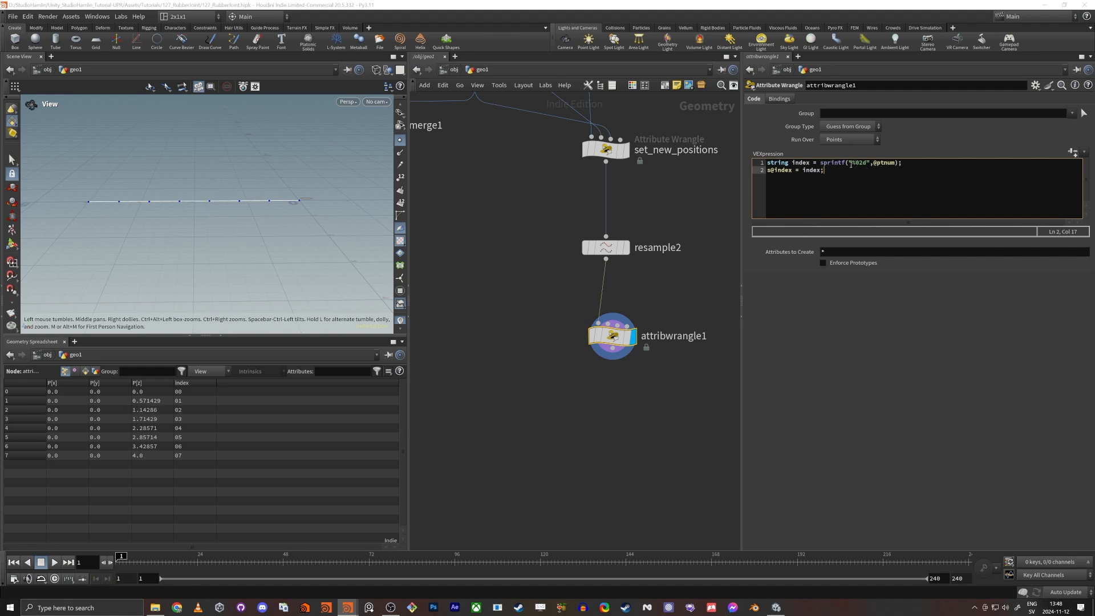
{"action": "left_click_drag", "start_coordinate": [848, 163], "coordinate": [871, 164]}
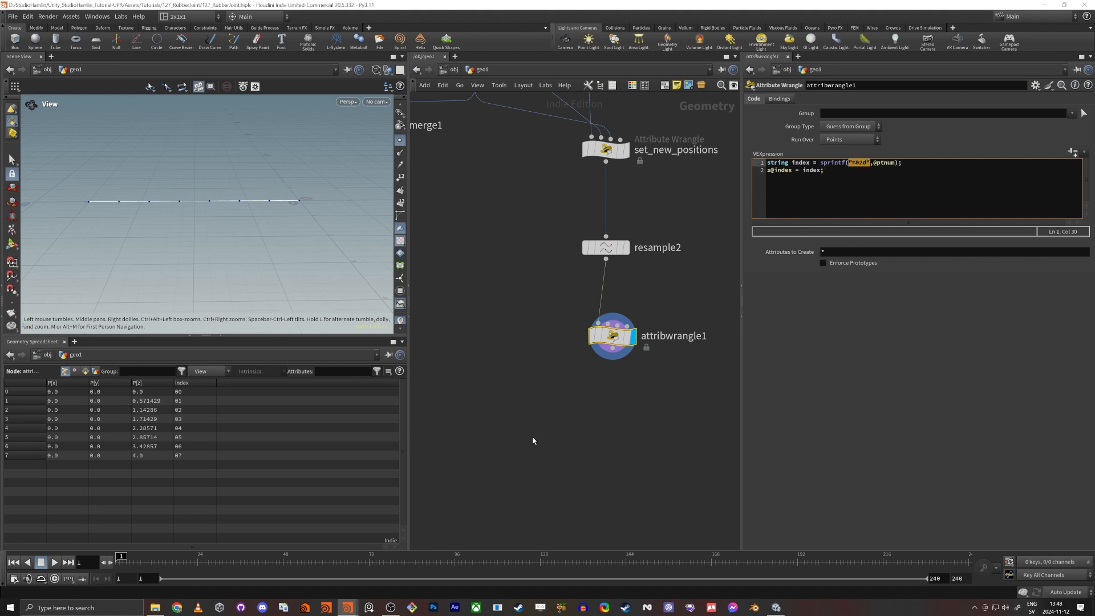
Replace the second line of attribwrangle1's code with s@name = "bone_"+index;.
{"action": "left_click", "coordinate": [861, 175]}
{"action": "key", "text": "shift+Home"}
{"action": "key", "text": "BackSpace"}
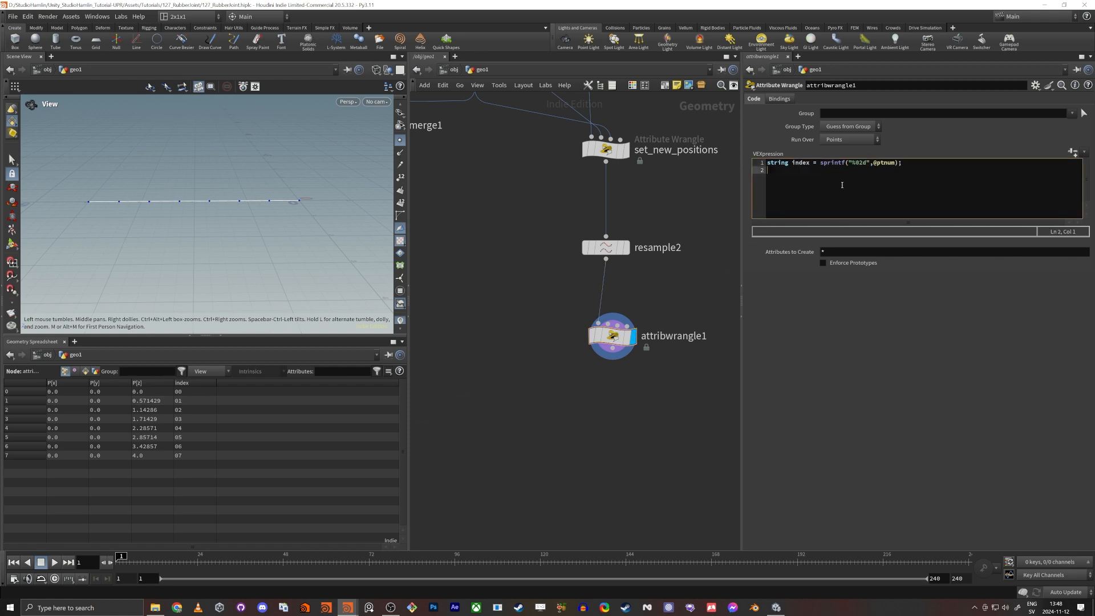
{"action": "type", "text": "s@name = \"bone\"+index;"}
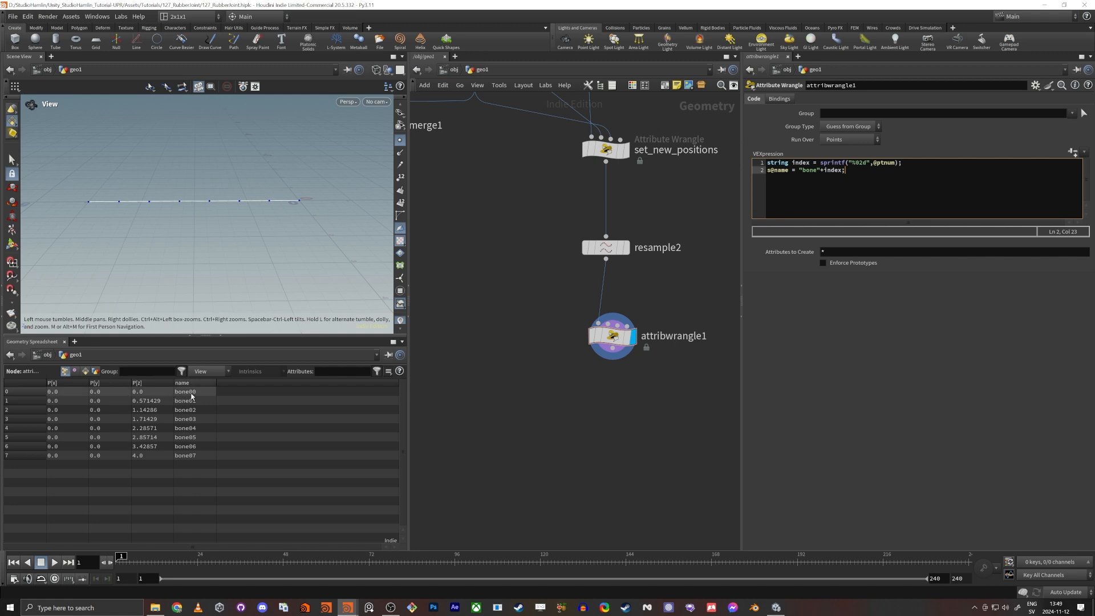
{"action": "left_click", "coordinate": [817, 171]}
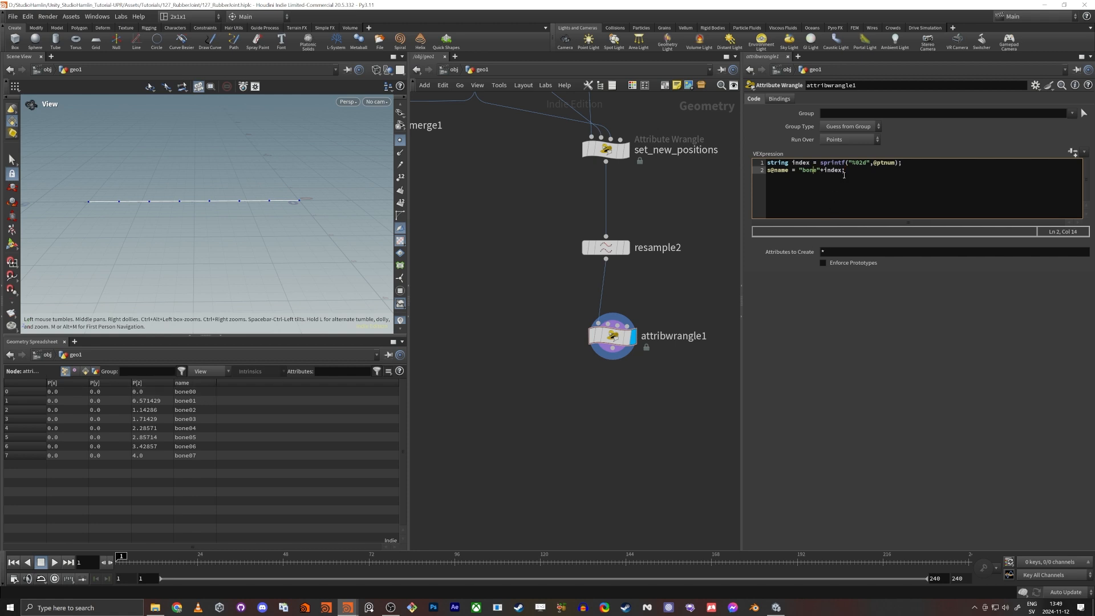
{"action": "type", "text": "_"}
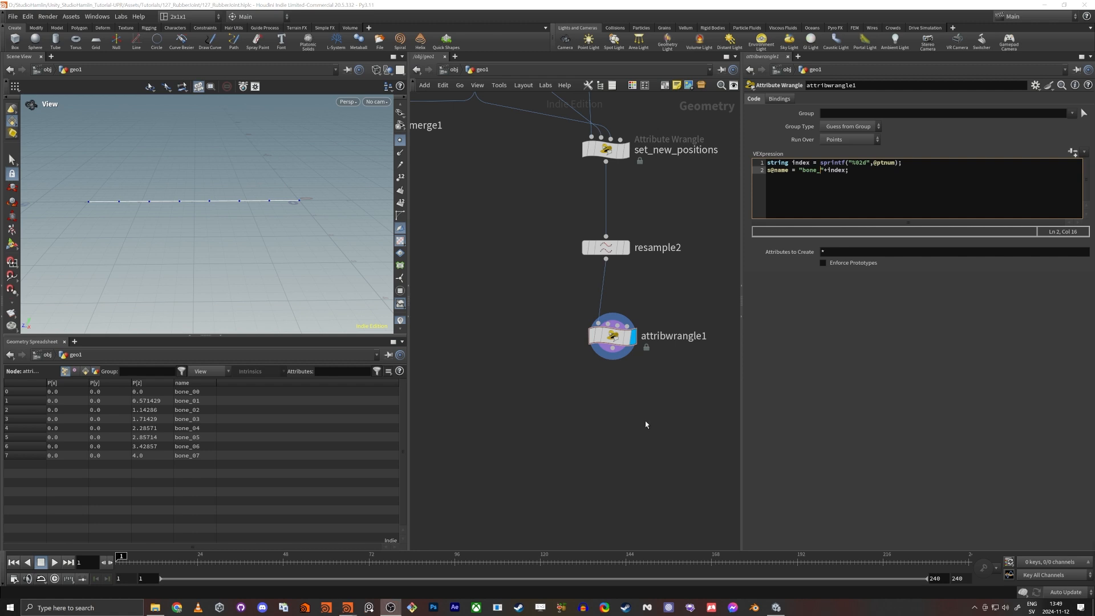
Add an Orient Joints node below attribwrangle1, wire it to the wrangle's output, and widen the transform column in the spreadsheet.
{"action": "middle_click_drag", "start_coordinate": [647, 421], "coordinate": [562, 334]}
{"action": "key", "text": "Tab"}
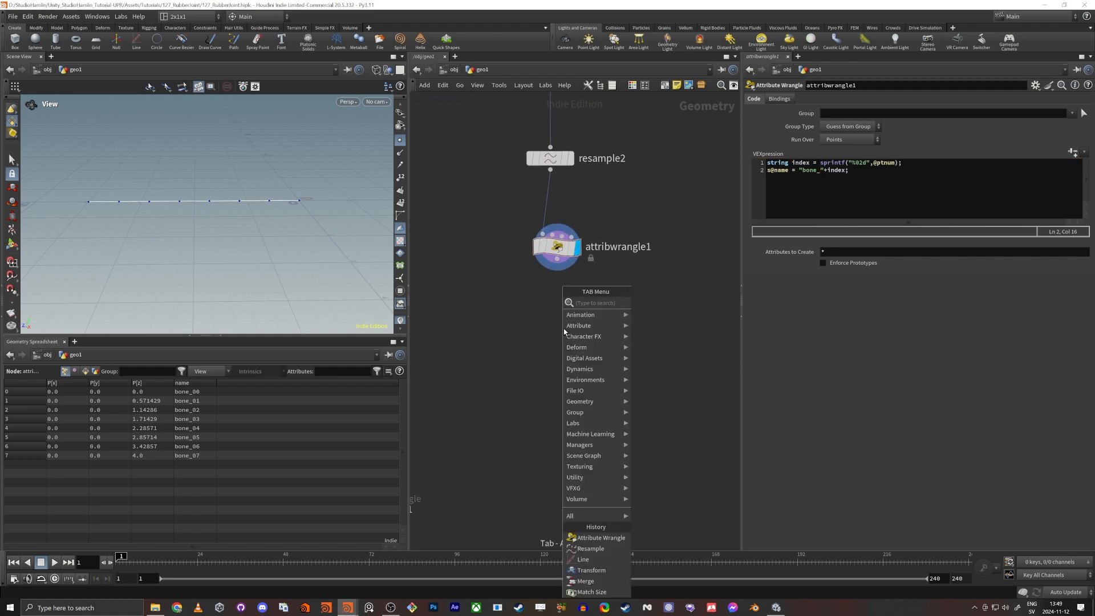
{"action": "type", "text": "orie"}
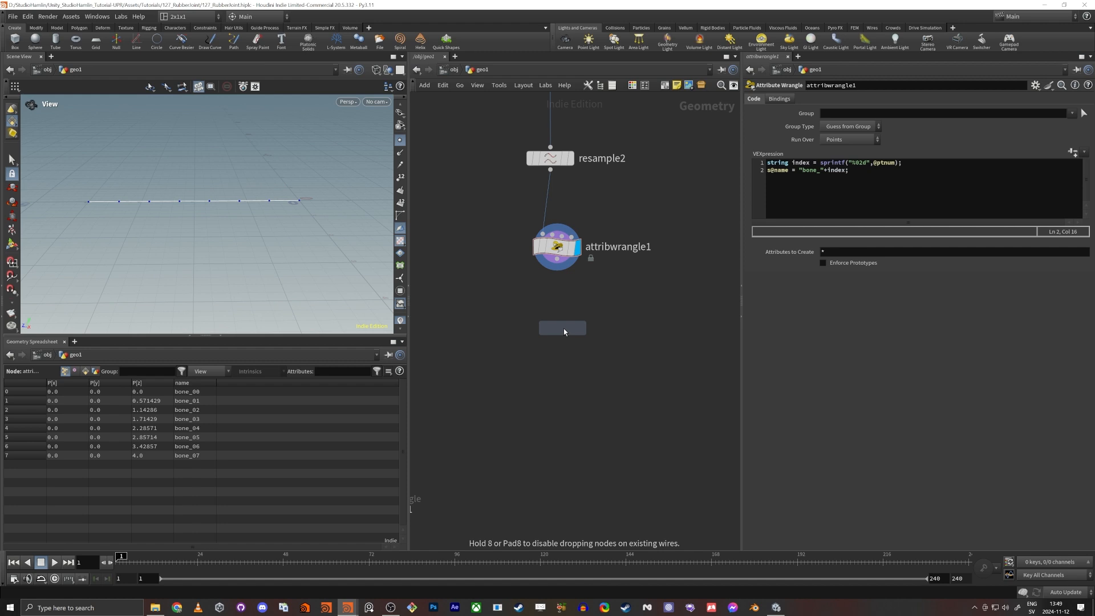
{"action": "left_click", "coordinate": [564, 331]}
{"action": "left_click_drag", "start_coordinate": [556, 260], "coordinate": [553, 317]}
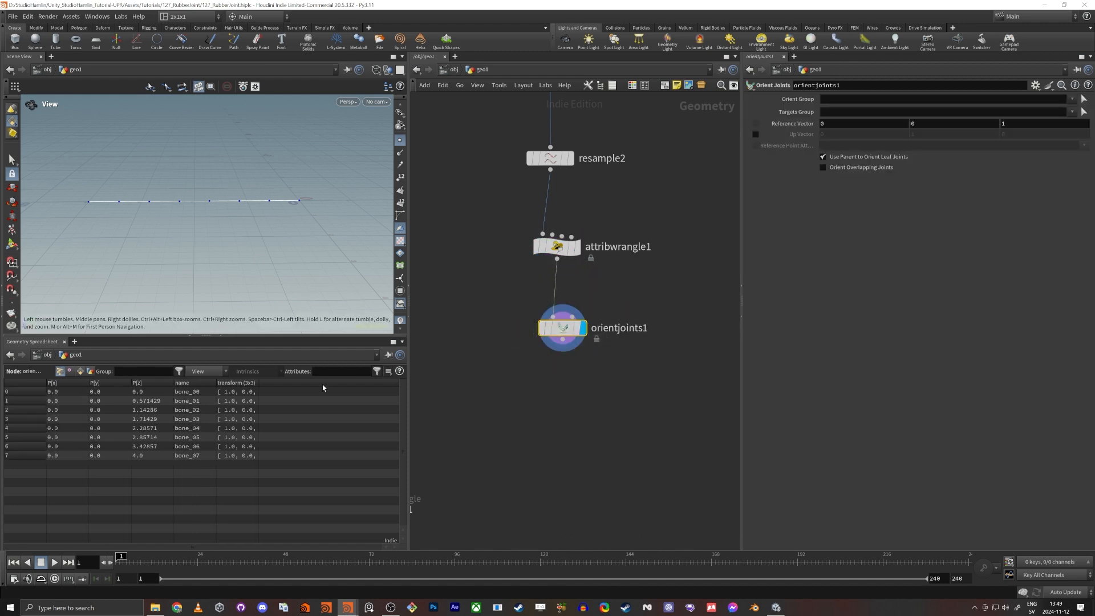
{"action": "left_click_drag", "start_coordinate": [258, 387], "coordinate": [342, 387]}
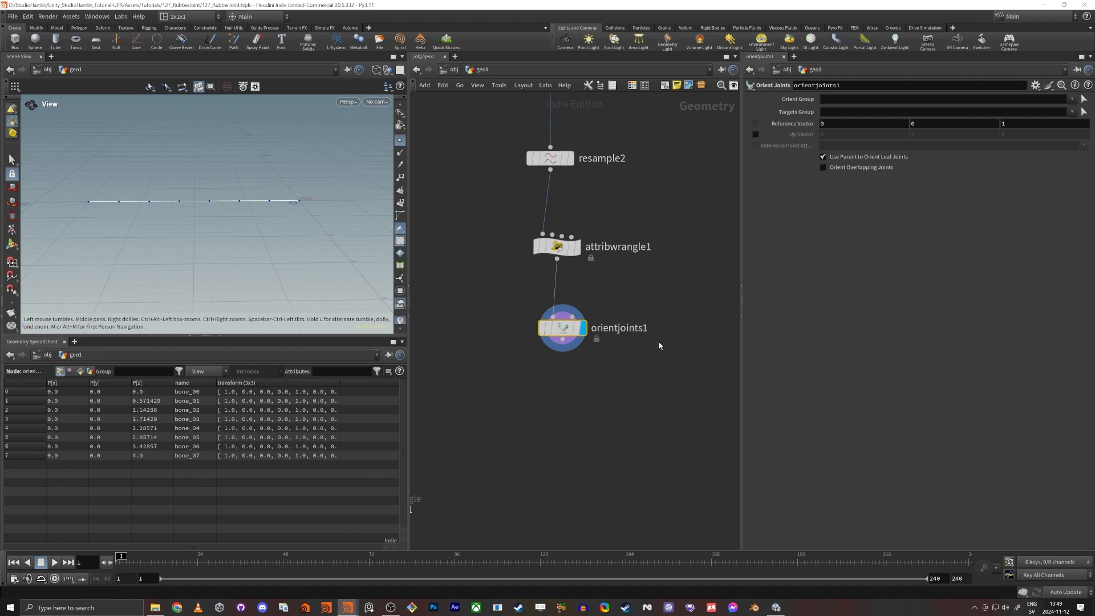
Add a Null node below merge2, fed by its output, and name it geometry.
{"action": "key", "text": "h"}
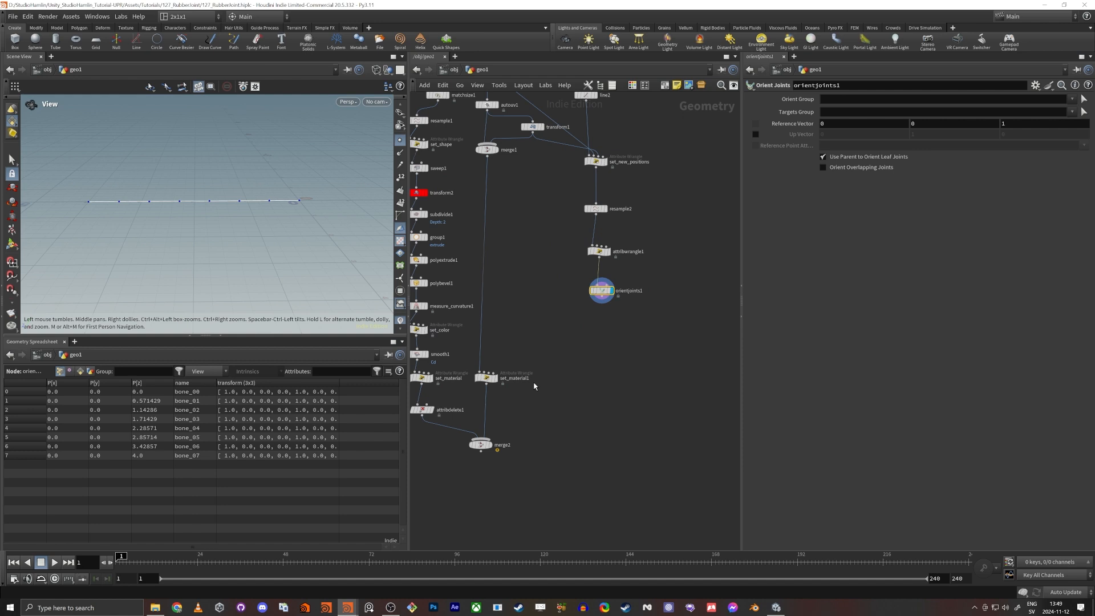
{"action": "left_click", "coordinate": [551, 349]}
{"action": "key", "text": "Tab"}
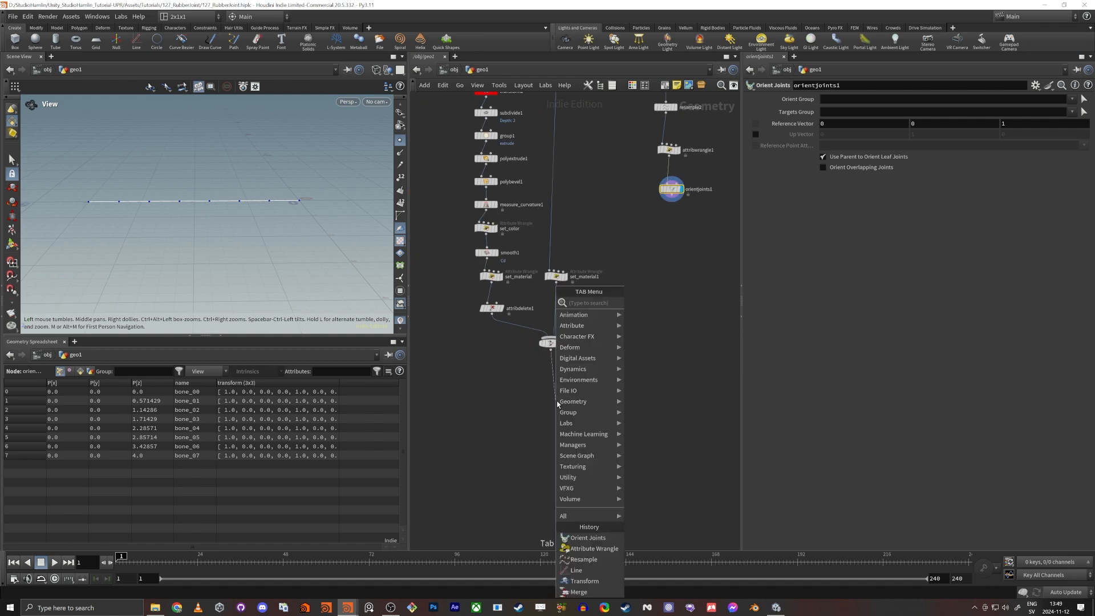
{"action": "type", "text": "null"}
{"action": "key", "text": "Return"}
{"action": "left_click", "coordinate": [555, 400]}
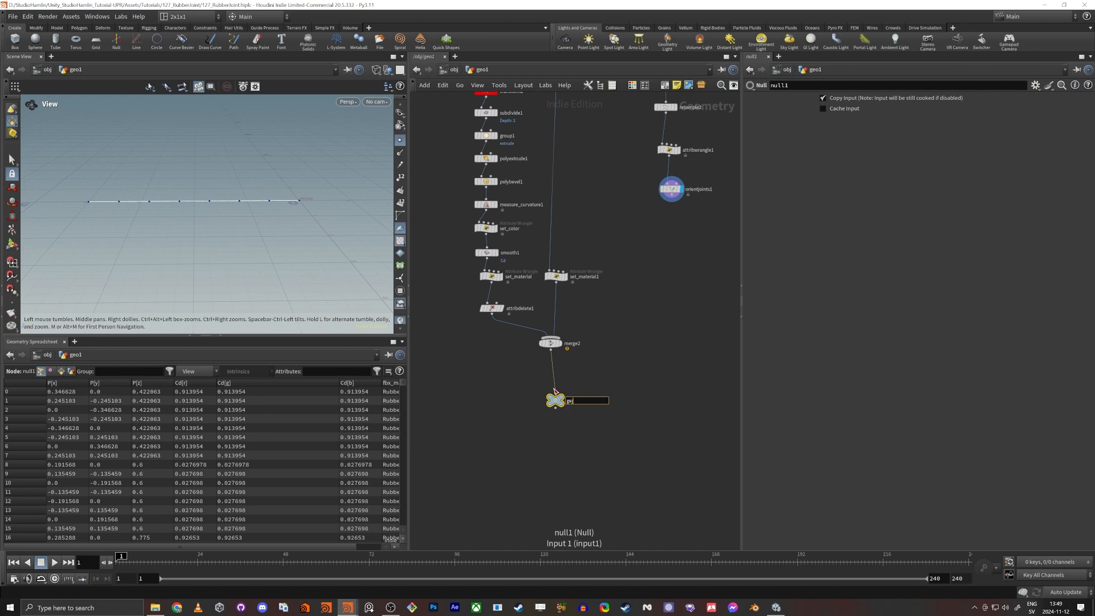
{"action": "type", "text": "geometry"}
{"action": "key", "text": "Return"}
{"action": "scroll", "coordinate": [573, 315], "scroll_direction": "up", "scroll_amount": 5}
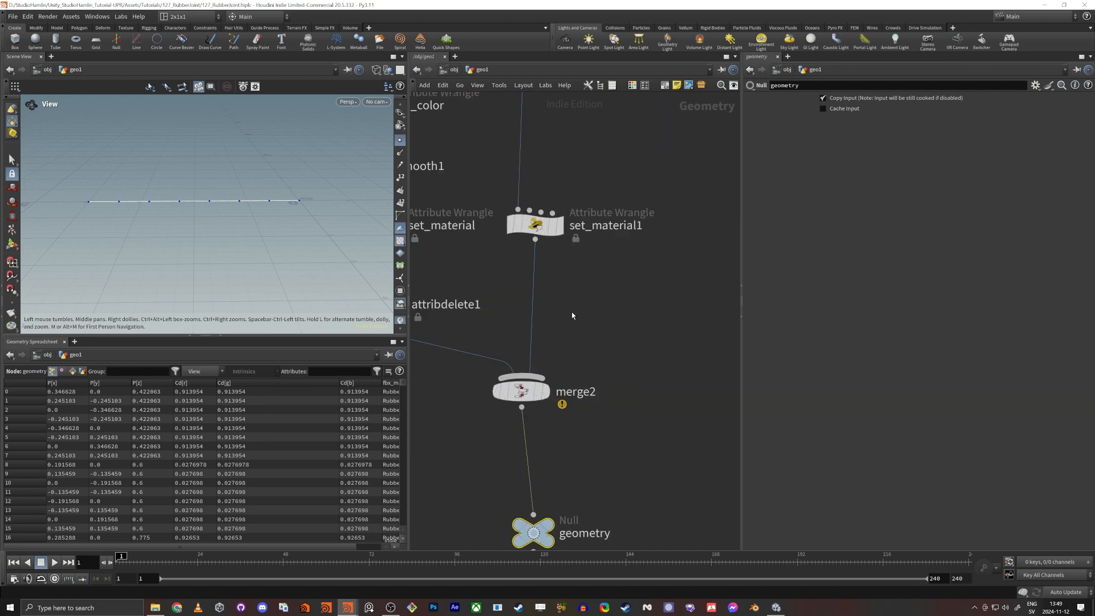
{"action": "middle_click_drag", "start_coordinate": [613, 497], "coordinate": [528, 379]}
{"action": "scroll", "coordinate": [485, 413], "scroll_direction": "down", "scroll_amount": 6}
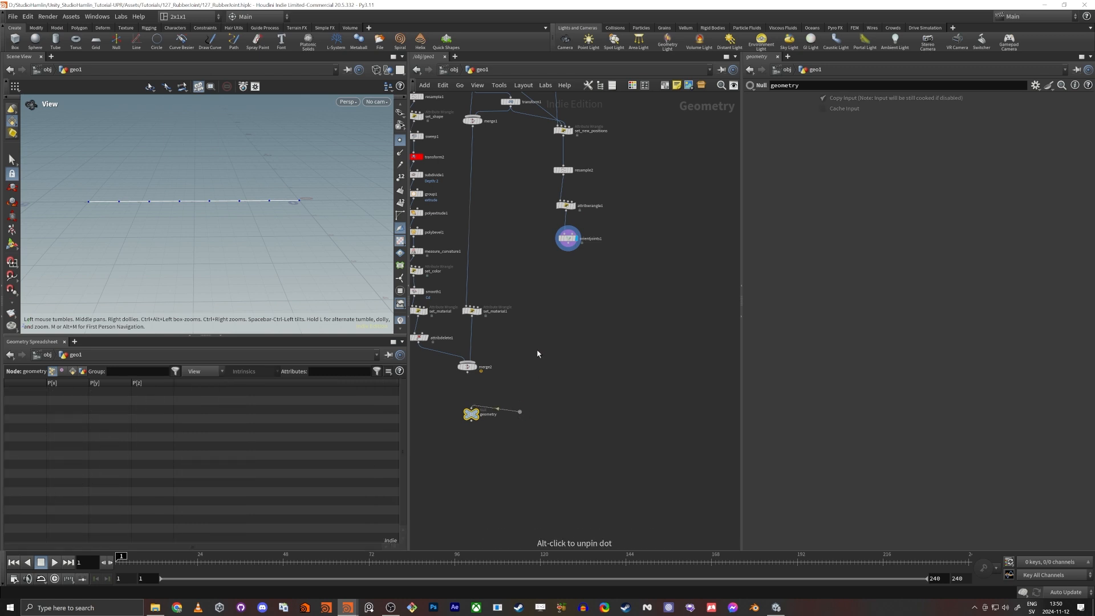
{"action": "key", "text": "ctrl+z"}
Duplicate the geometry null and feed the copy from orientjoints1's output.
{"action": "key", "text": "ctrl+c"}
{"action": "key", "text": "ctrl+v"}
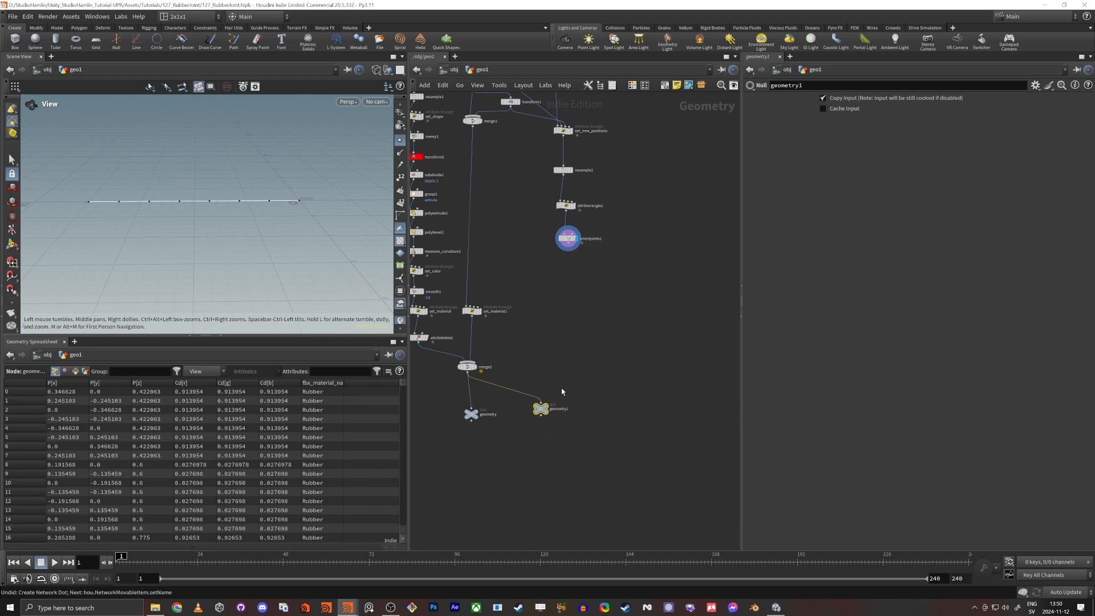
{"action": "left_click_drag", "start_coordinate": [568, 250], "coordinate": [541, 403]}
{"action": "scroll", "coordinate": [570, 384], "scroll_direction": "up", "scroll_amount": 5}
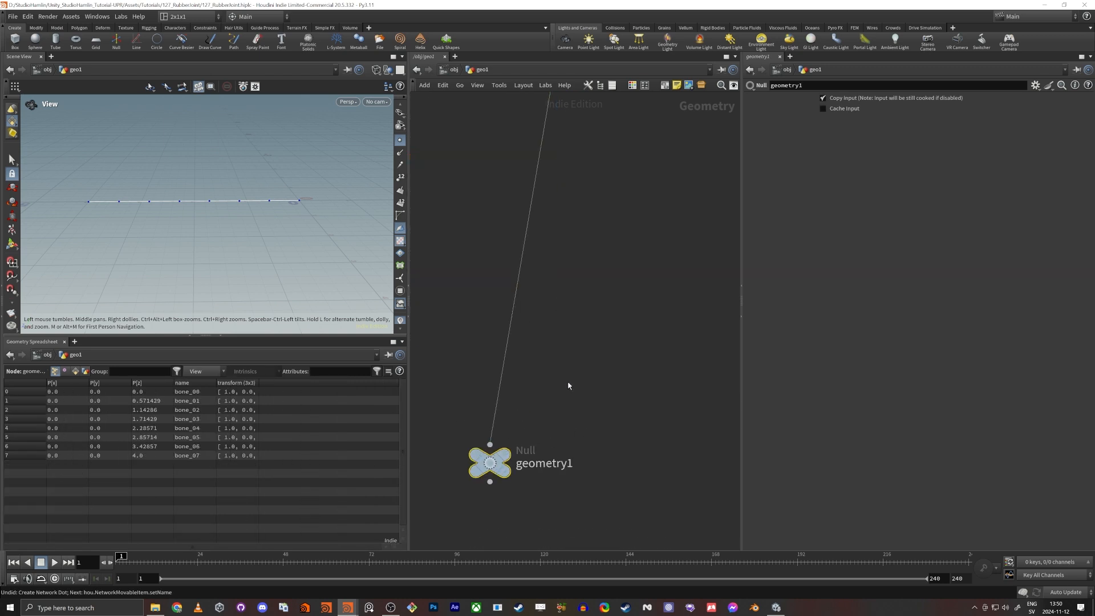
Automatically lay out the network's nodes, then align the geometry null under merge2 and its copy under orientjoints1.
{"action": "scroll", "coordinate": [630, 383], "scroll_direction": "down", "scroll_amount": 5}
{"action": "middle_click_drag", "start_coordinate": [631, 384], "coordinate": [590, 469]}
{"action": "left_click_drag", "start_coordinate": [646, 408], "coordinate": [579, 153]}
{"action": "key", "text": "l"}
{"action": "left_click", "coordinate": [474, 497]}
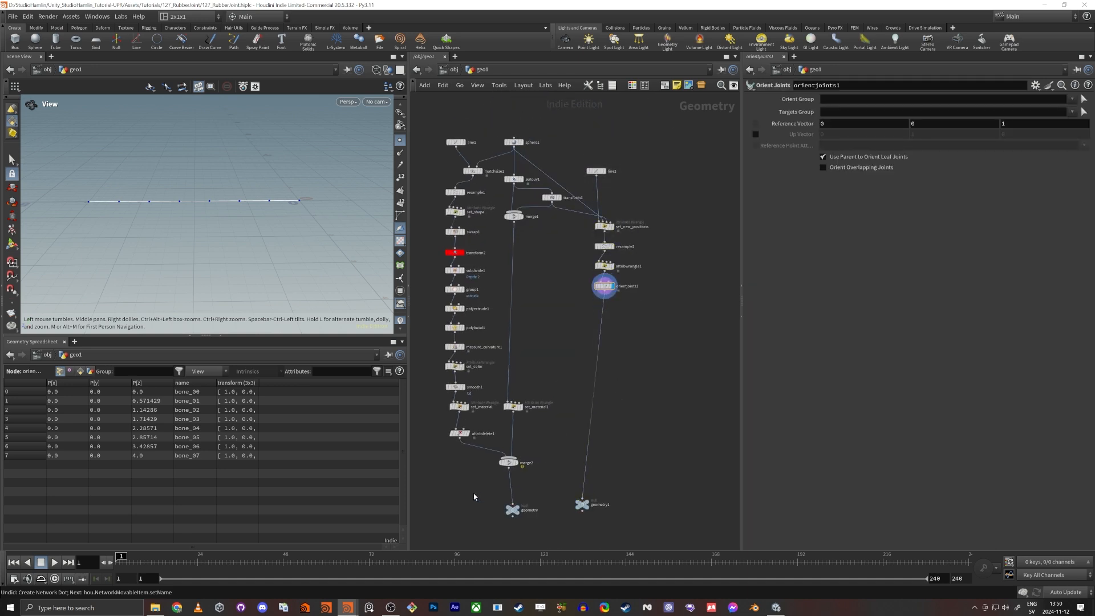
{"action": "left_click_drag", "start_coordinate": [512, 509], "coordinate": [508, 477]}
{"action": "left_click_drag", "start_coordinate": [582, 511], "coordinate": [602, 477]}
Rename the null fed by orientjoints1 as bones.
{"action": "scroll", "coordinate": [546, 419], "scroll_direction": "up", "scroll_amount": 3}
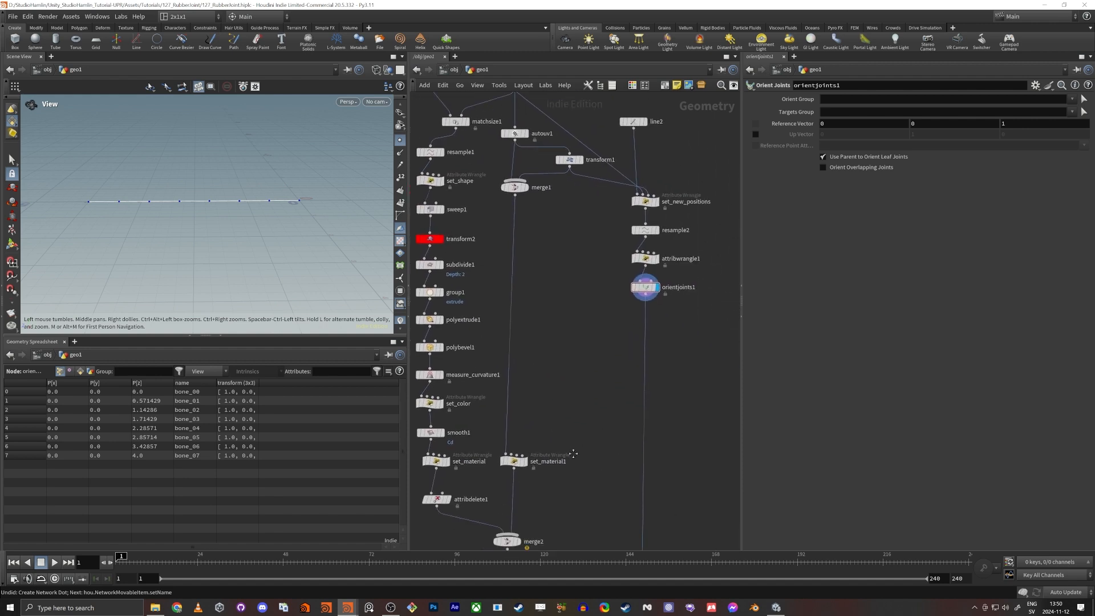
{"action": "mouse_move", "coordinate": [605, 442]}
{"action": "middle_mouse_down"}
{"action": "mouse_move", "coordinate": [618, 448]}
{"action": "mouse_move", "coordinate": [586, 438]}
{"action": "middle_mouse_up"}
{"action": "left_click", "coordinate": [677, 543]}
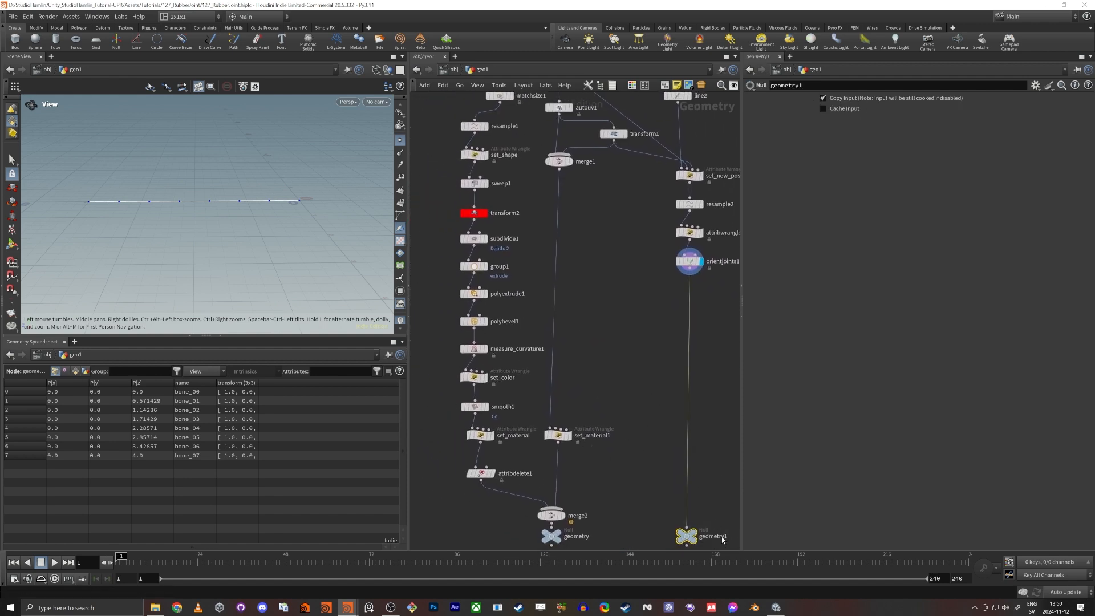
{"action": "left_click", "coordinate": [719, 536]}
{"action": "double_click", "coordinate": [729, 536]}
{"action": "type", "text": "ries"}
{"action": "key", "text": "Return"}
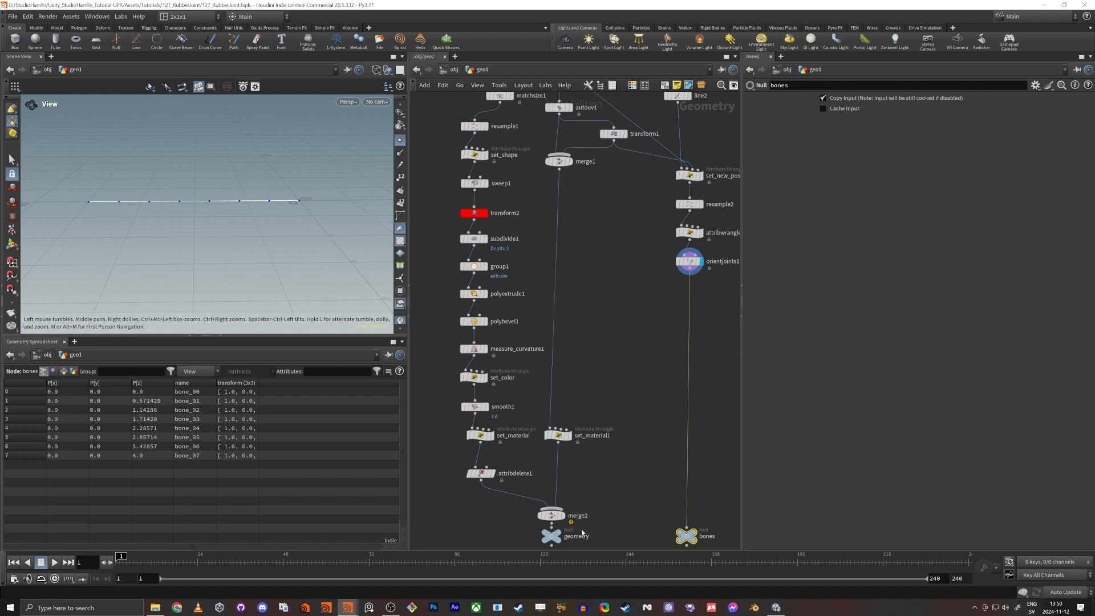
Color the bones null pink and the geometry null black.
{"action": "key", "text": "c"}
{"action": "left_click", "coordinate": [727, 503]}
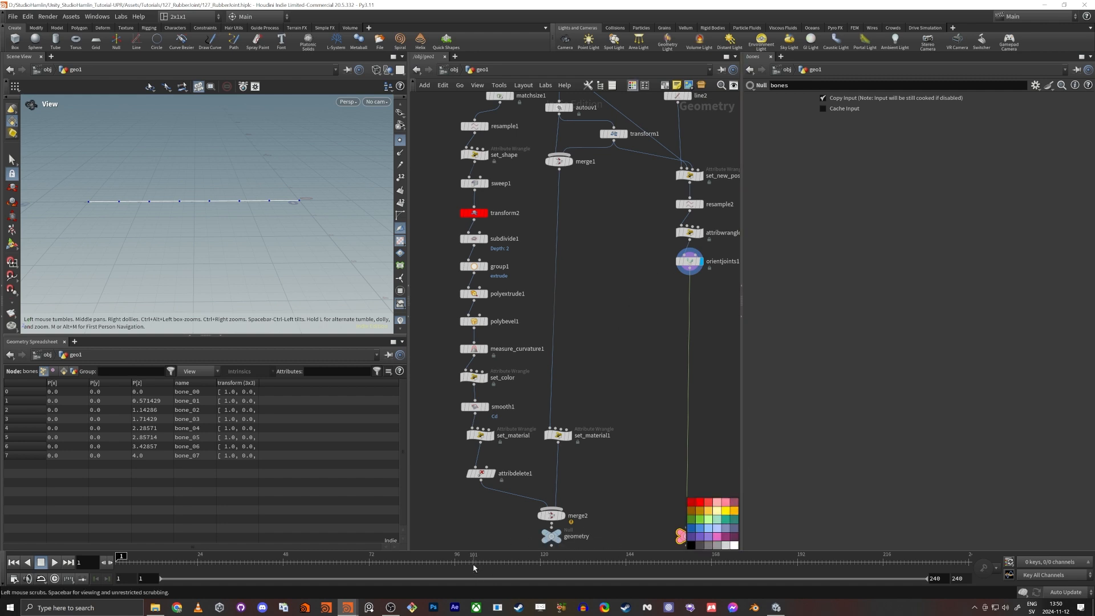
{"action": "left_click_drag", "start_coordinate": [516, 531], "coordinate": [582, 551]}
{"action": "left_click", "coordinate": [691, 544]}
{"action": "key", "text": "c"}
Add an Object Merge node below the geometry null and set its Object 1 to ../geometry.
{"action": "middle_click_drag", "start_coordinate": [610, 480], "coordinate": [541, 335]}
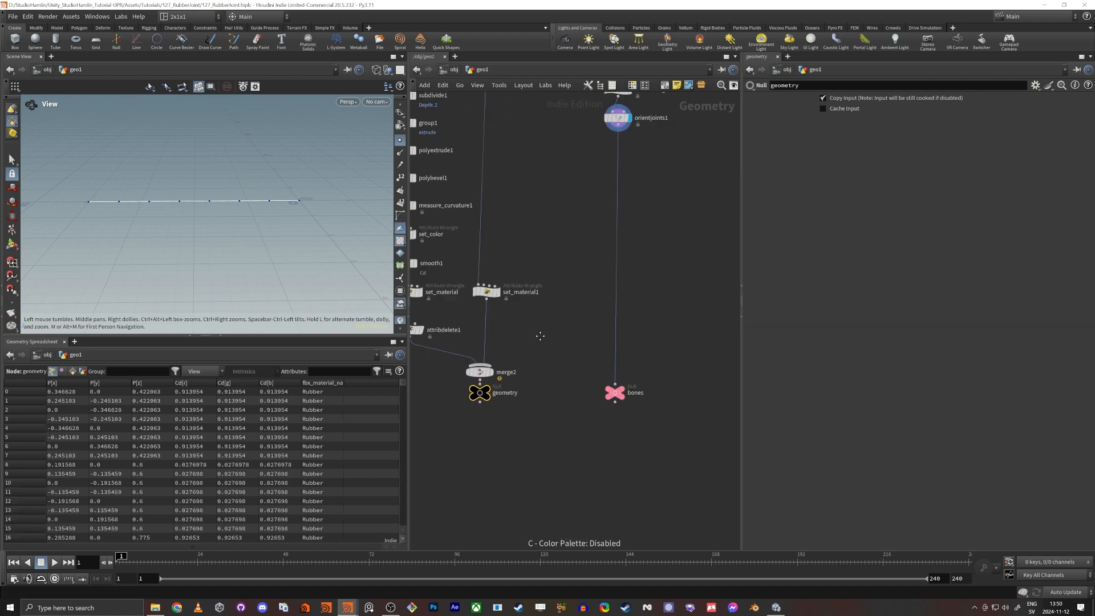
{"action": "scroll", "coordinate": [540, 334], "scroll_direction": "down", "scroll_amount": 4}
{"action": "middle_click_drag", "start_coordinate": [549, 448], "coordinate": [528, 377]}
{"action": "scroll", "coordinate": [519, 355], "scroll_direction": "up", "scroll_amount": 3}
{"action": "scroll", "coordinate": [519, 355], "scroll_direction": "up", "scroll_amount": 2}
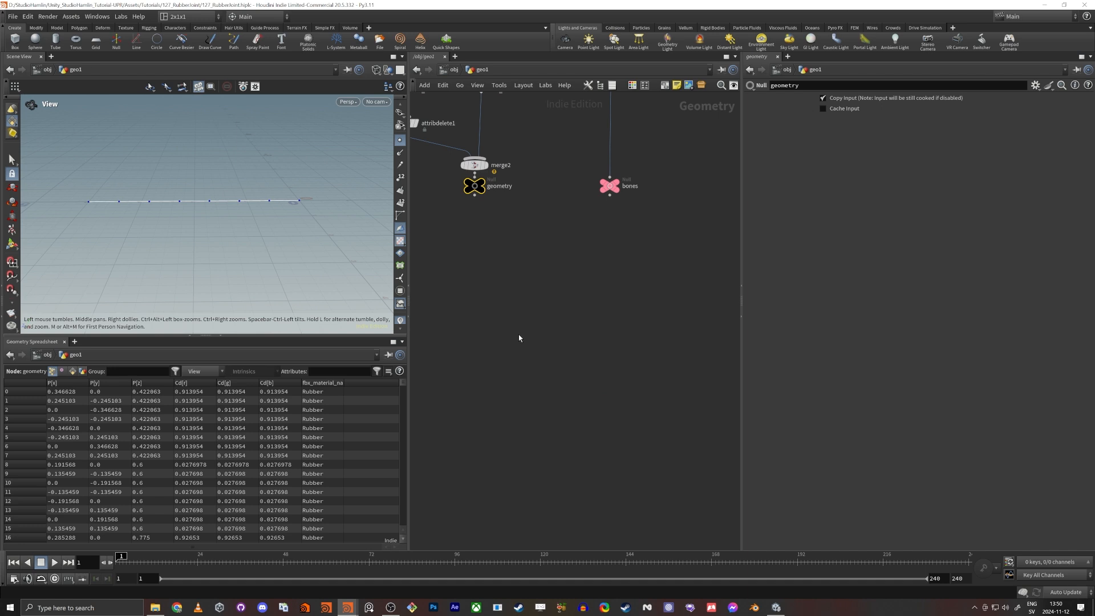
{"action": "middle_click_drag", "start_coordinate": [518, 334], "coordinate": [538, 382]}
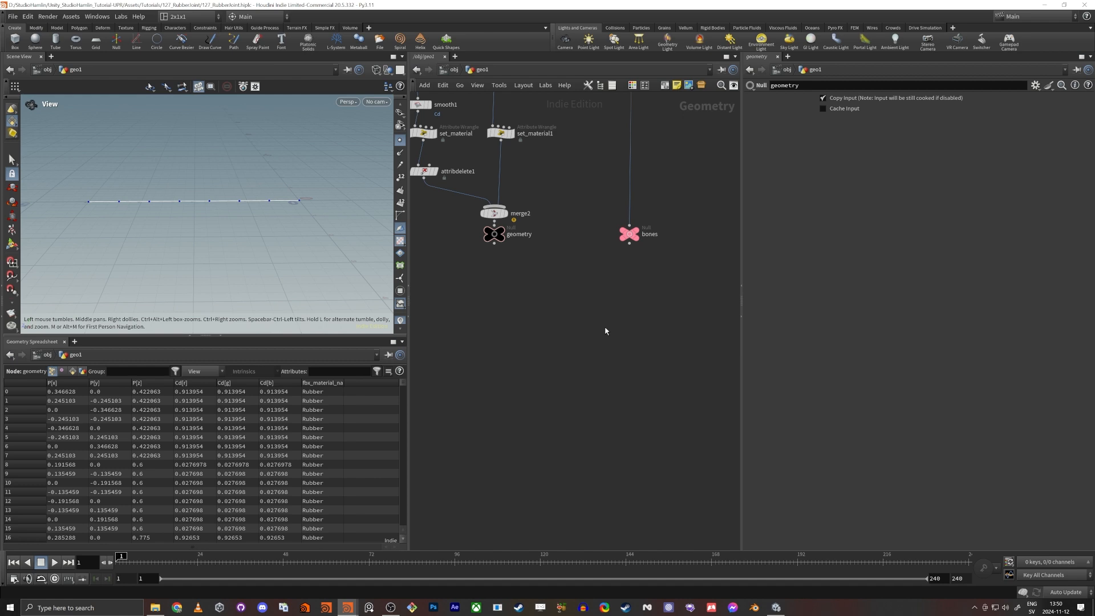
{"action": "key", "text": "Tab"}
{"action": "type", "text": "object"}
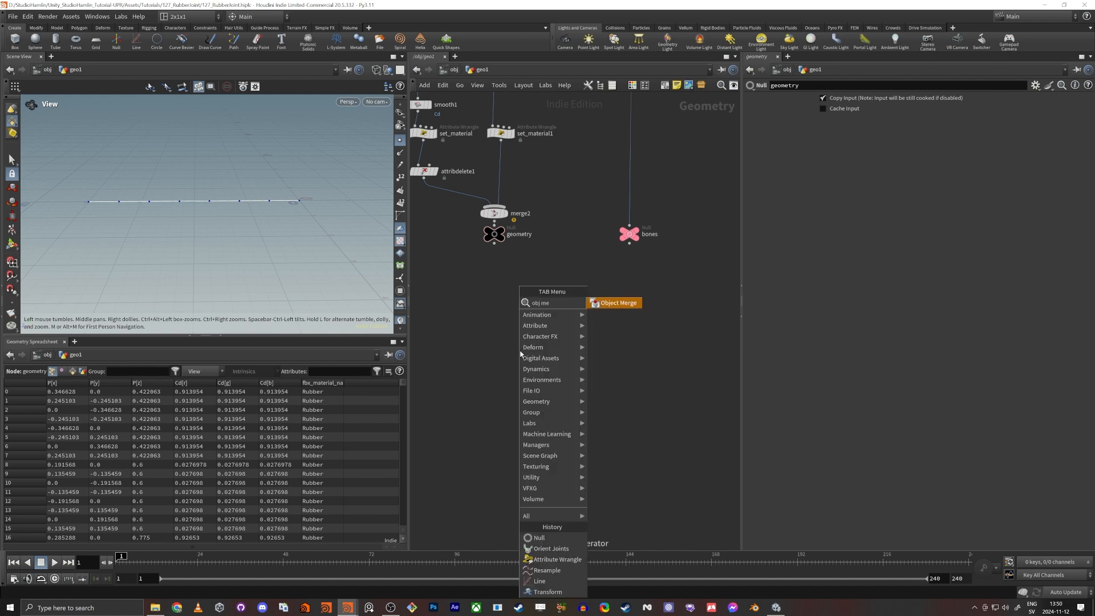
{"action": "key", "text": "Return"}
{"action": "left_click", "coordinate": [521, 294]}
{"action": "left_click_drag", "start_coordinate": [498, 238], "coordinate": [890, 124]}
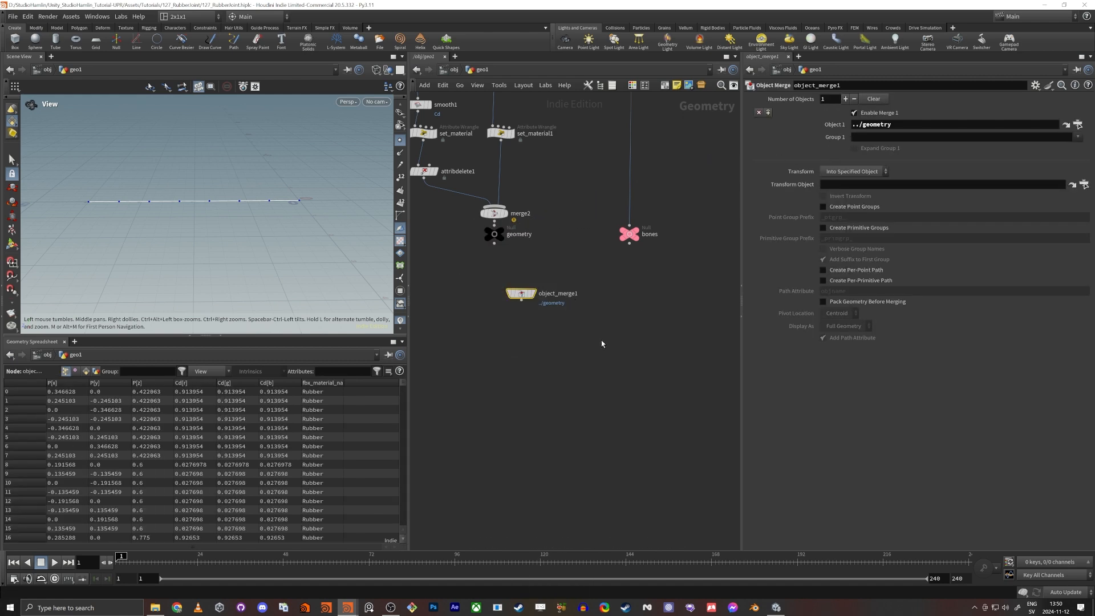
Color the Object Merge node that references ../geometry black.
{"action": "key", "text": "c"}
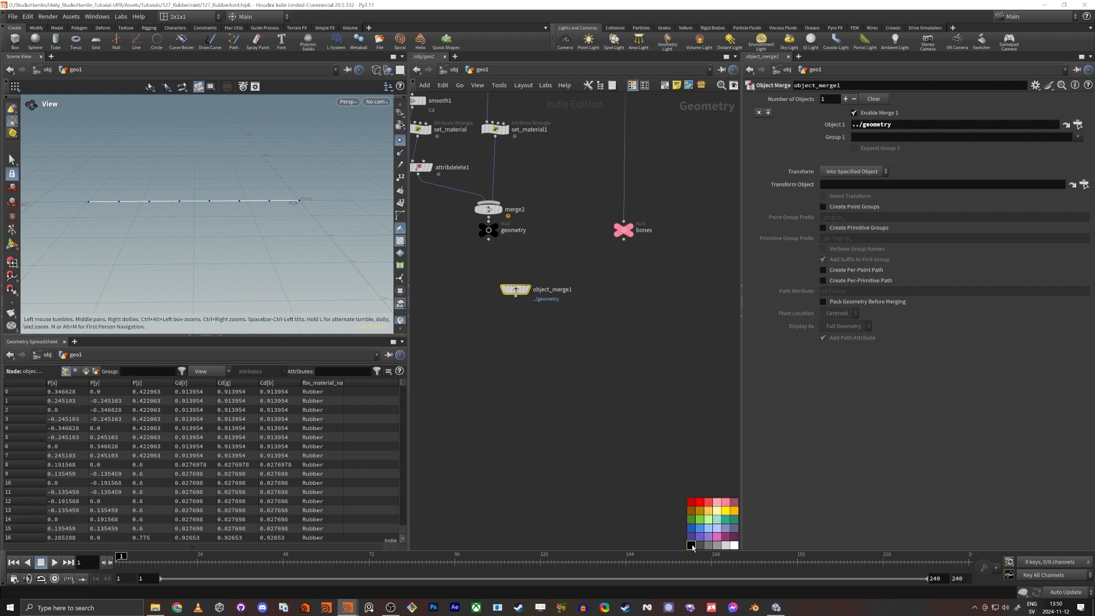
{"action": "left_click", "coordinate": [692, 546]}
{"action": "key", "text": "c"}
Duplicate the black Object Merge node as a pink copy with its Object 1 set to ../bones.
{"action": "left_click_drag", "start_coordinate": [517, 291], "coordinate": [640, 309], "text": "alt"}
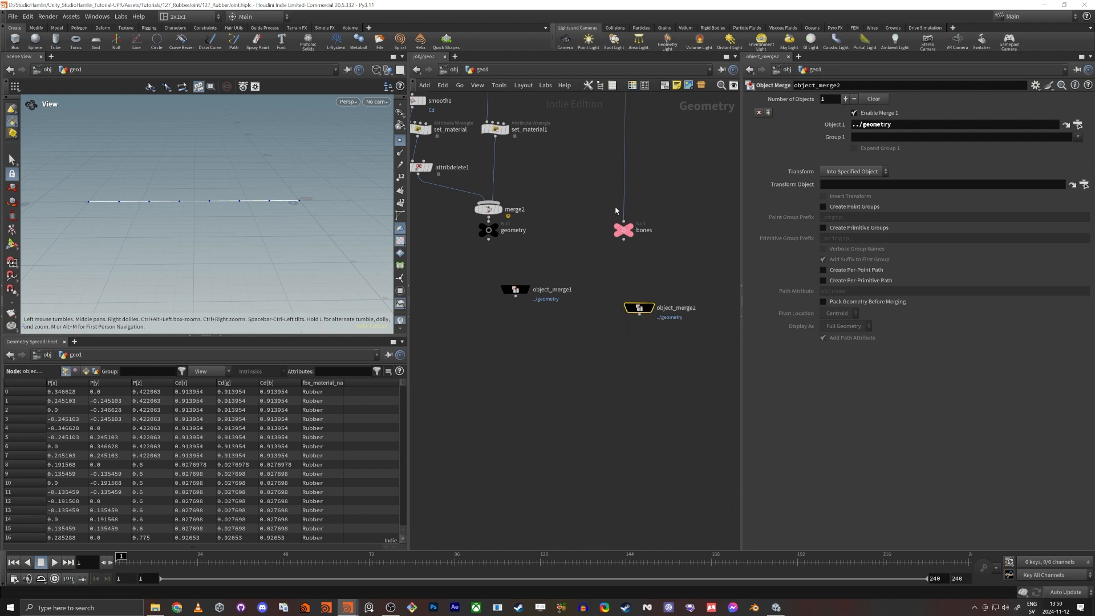
{"action": "left_click_drag", "start_coordinate": [623, 229], "coordinate": [867, 125]}
{"action": "left_click_drag", "start_coordinate": [626, 262], "coordinate": [658, 361]}
{"action": "key", "text": "c"}
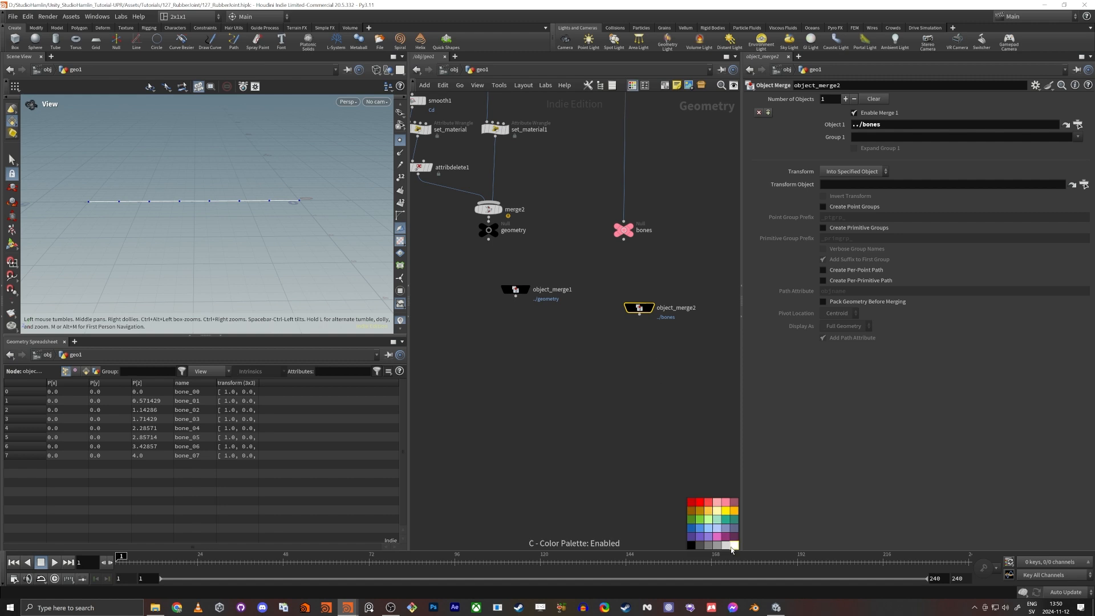
{"action": "left_click", "coordinate": [717, 503]}
Move both Object Merge nodes well below the geometry and bones nulls and align them side by side.
{"action": "left_click_drag", "start_coordinate": [525, 354], "coordinate": [485, 280], "text": "shift"}
{"action": "left_click_drag", "start_coordinate": [659, 312], "coordinate": [643, 459]}
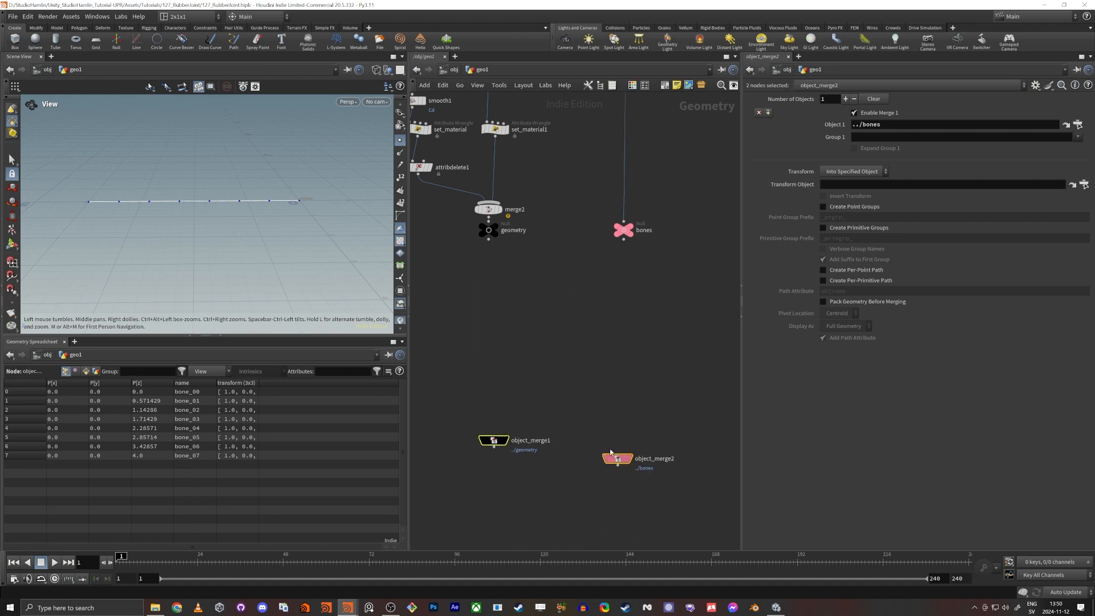
{"action": "scroll", "coordinate": [576, 422], "scroll_direction": "down", "scroll_amount": 6}
{"action": "left_click_drag", "start_coordinate": [516, 393], "coordinate": [650, 209]}
{"action": "left_click", "coordinate": [595, 440]}
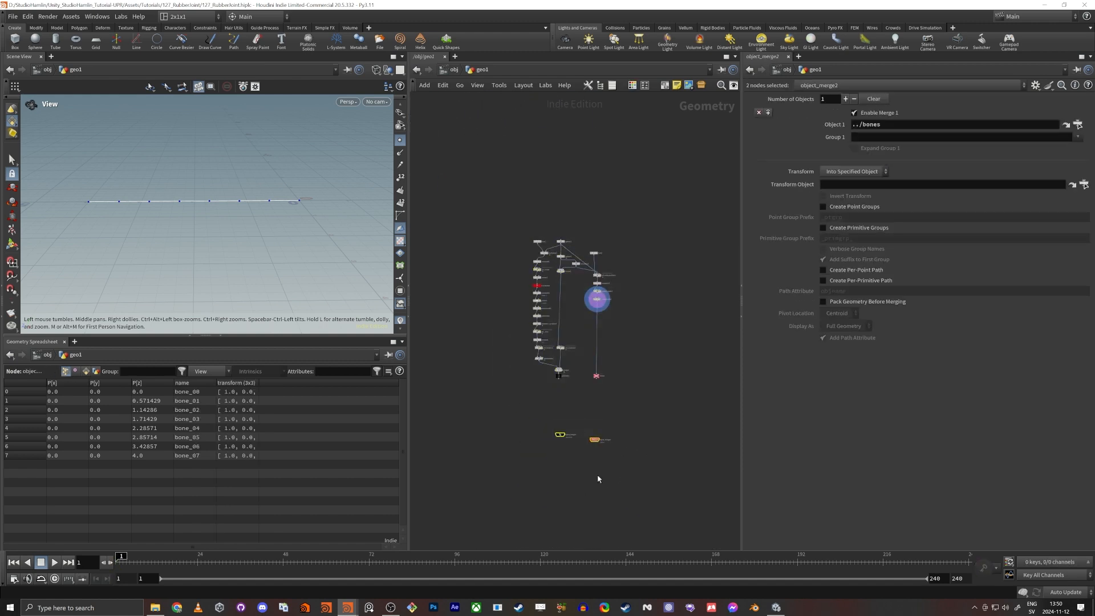
{"action": "scroll", "coordinate": [584, 459], "scroll_direction": "up", "scroll_amount": 6}
{"action": "left_click_drag", "start_coordinate": [623, 407], "coordinate": [623, 392]}
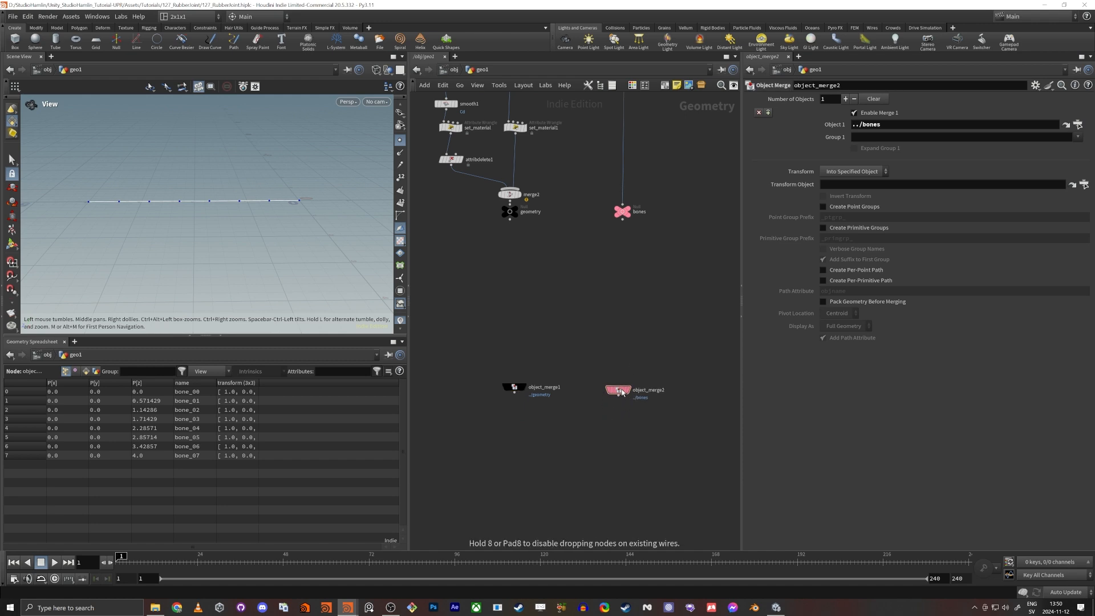
Add a Bone Capture Lines node below the two Object Merge nodes.
{"action": "middle_click_drag", "start_coordinate": [594, 427], "coordinate": [577, 398]}
{"action": "key", "text": "Tab"}
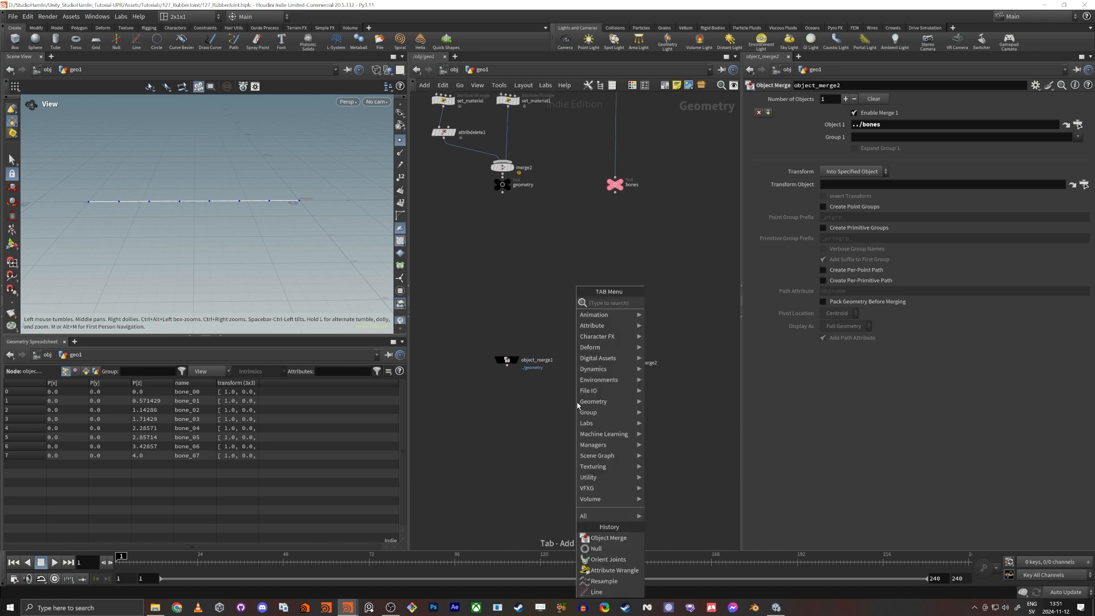
{"action": "mouse_move", "coordinate": [578, 401]}
{"action": "key", "text": "Down"}
{"action": "key", "text": "Down"}
{"action": "key", "text": "Return"}
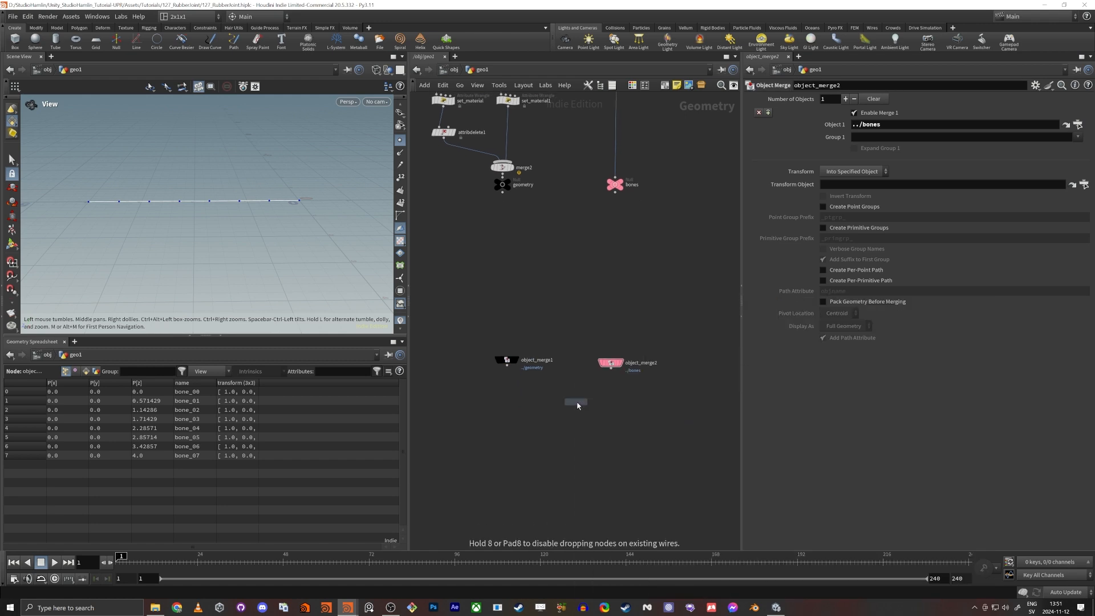
{"action": "left_click", "coordinate": [577, 406]}
{"action": "scroll", "coordinate": [594, 395], "scroll_direction": "up", "scroll_amount": 4}
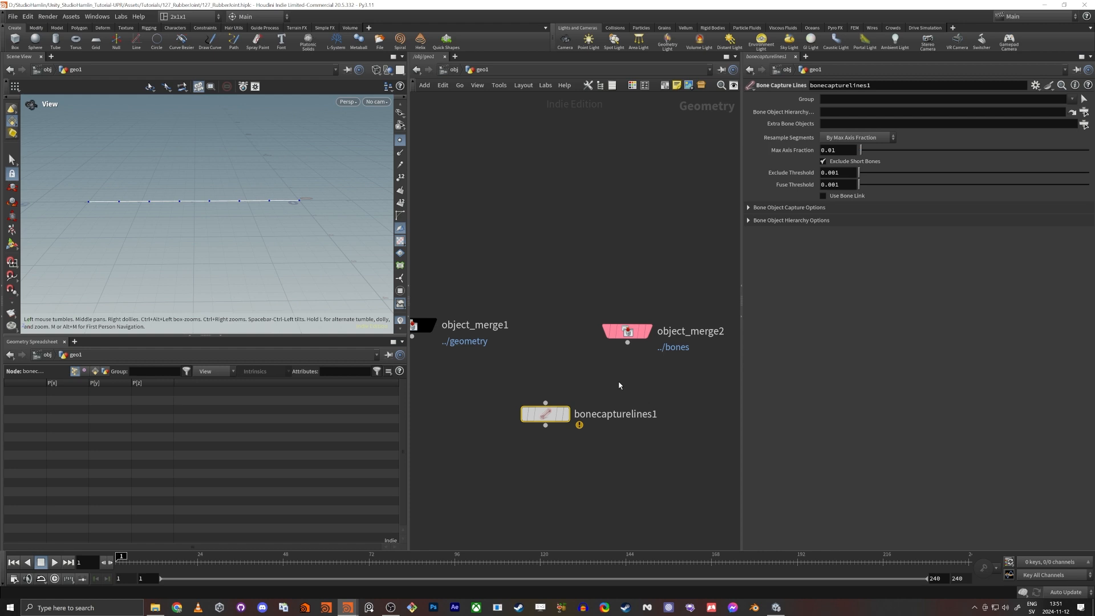
Connect the bones Object Merge to bonecapturelines1 and display the capture lines.
{"action": "left_click", "coordinate": [638, 334]}
{"action": "scroll", "coordinate": [146, 196], "scroll_direction": "up", "scroll_amount": 5}
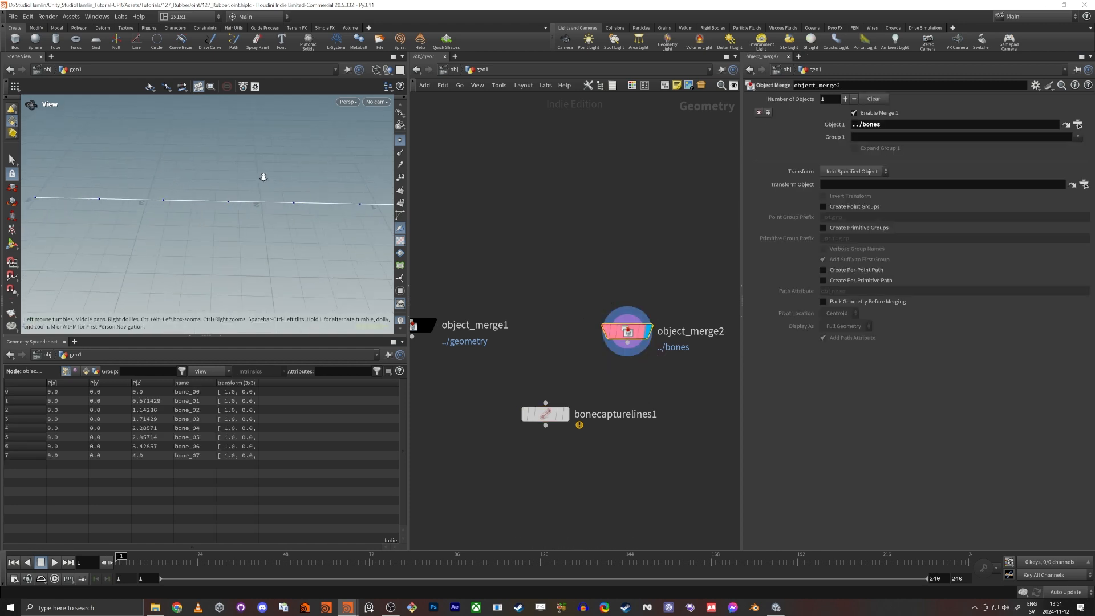
{"action": "scroll", "coordinate": [166, 201], "scroll_direction": "down", "scroll_amount": 4}
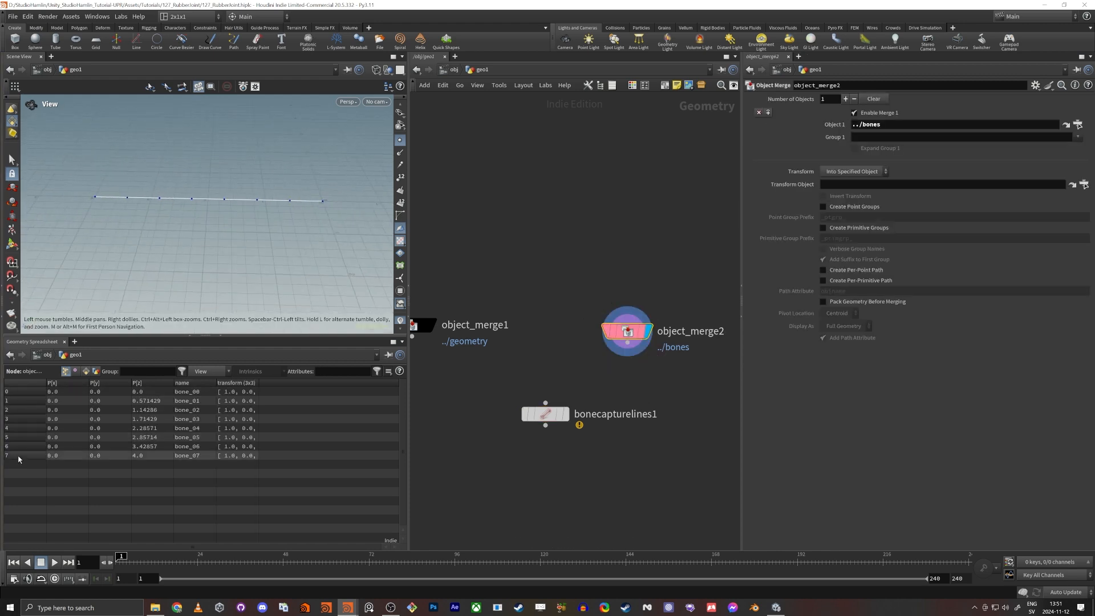
{"action": "left_click_drag", "start_coordinate": [627, 343], "coordinate": [571, 423]}
{"action": "left_click", "coordinate": [591, 422]}
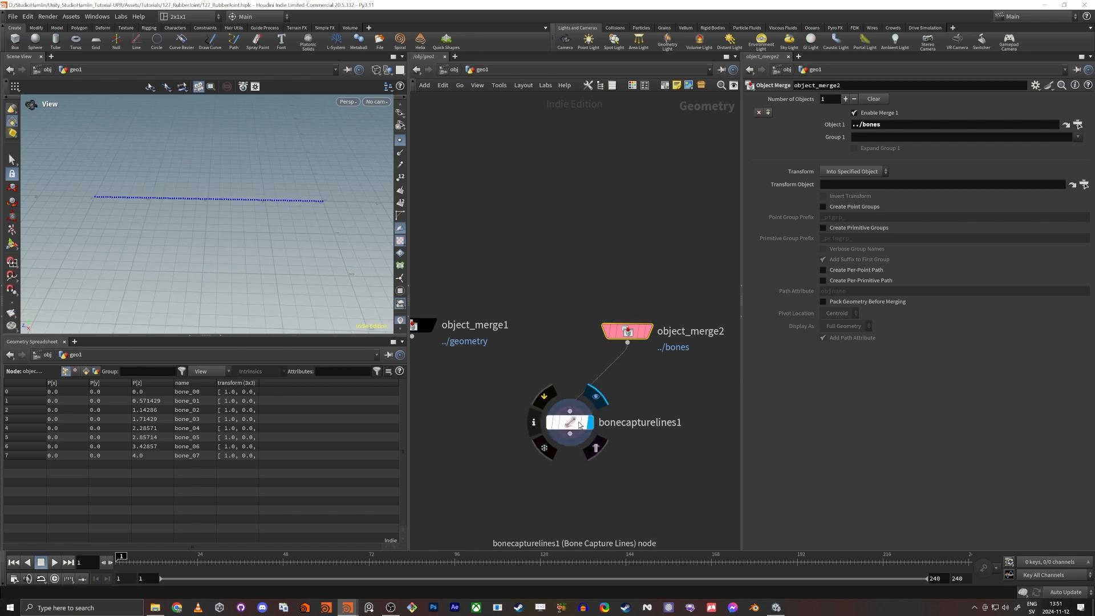
{"action": "right_click_drag", "start_coordinate": [231, 213], "coordinate": [255, 207]}
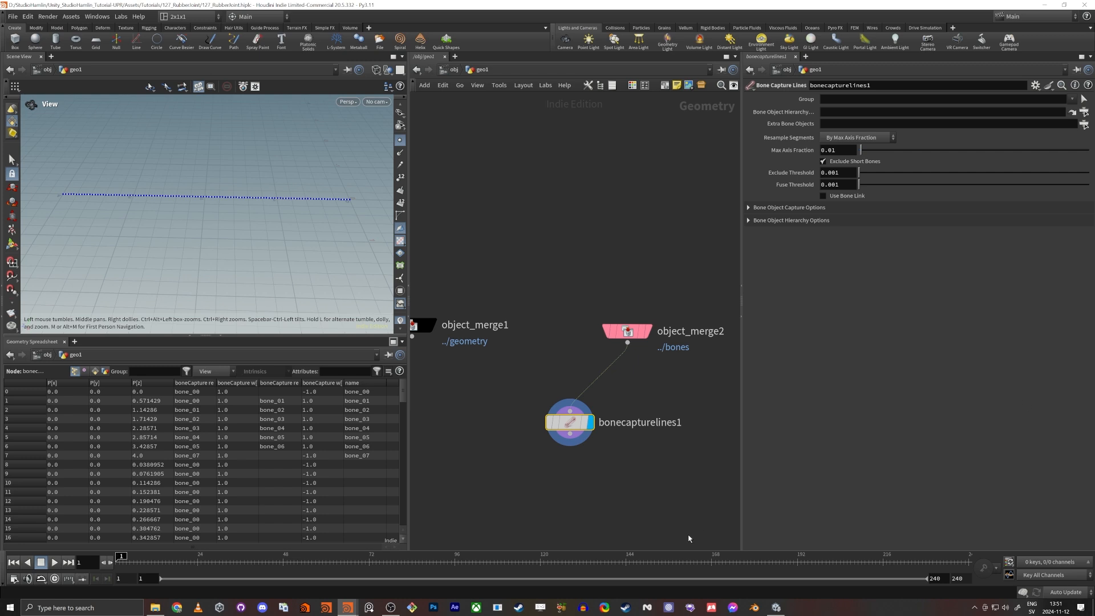
Add a Tet Embed node with bonecapturelines1 as its second input and display it.
{"action": "middle_click_drag", "start_coordinate": [615, 471], "coordinate": [640, 452]}
{"action": "key", "text": "Tab"}
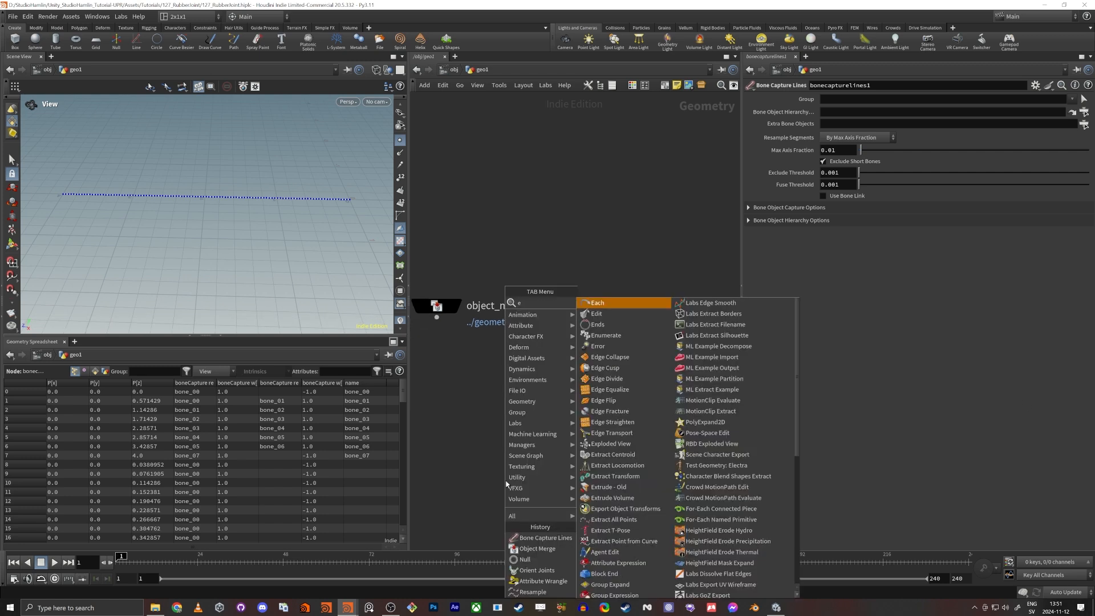
{"action": "type", "text": "tet"}
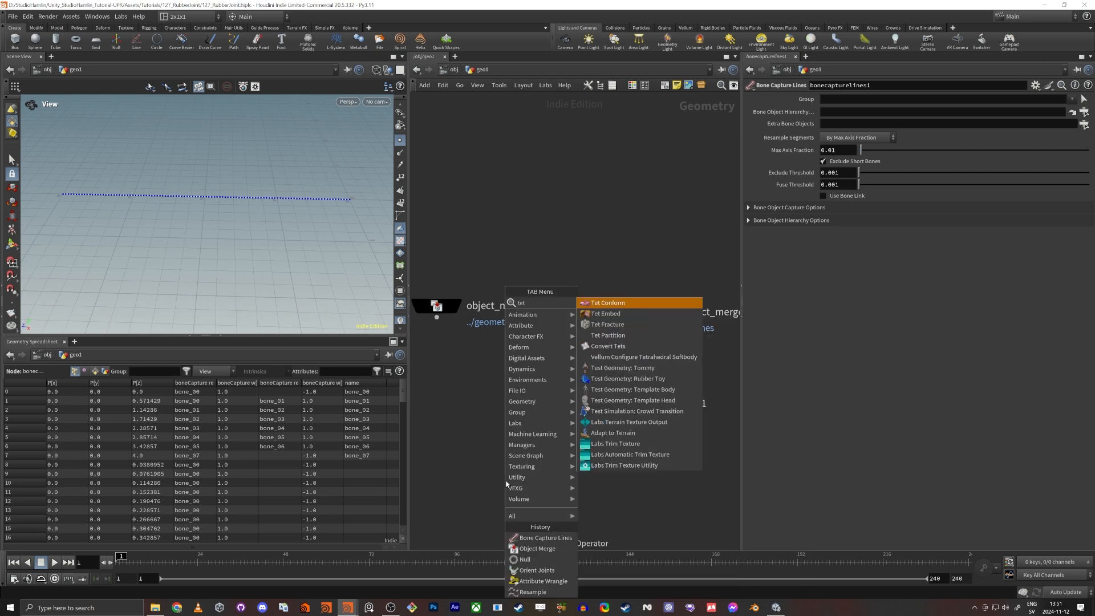
{"action": "key", "text": "Return"}
{"action": "left_click", "coordinate": [496, 465]}
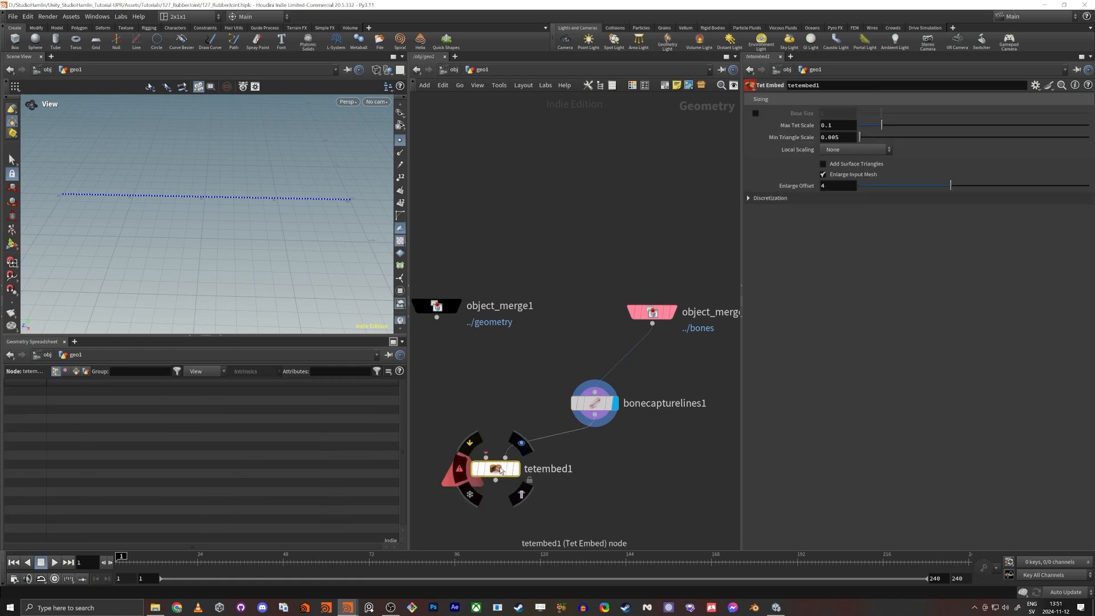
{"action": "left_click", "coordinate": [516, 469]}
{"action": "left_click_drag", "start_coordinate": [500, 469], "coordinate": [528, 474]}
Display the geometry Object Merge as a shaded mesh and connect it to tetembed1's first input.
{"action": "middle_click_drag", "start_coordinate": [499, 398], "coordinate": [567, 311]}
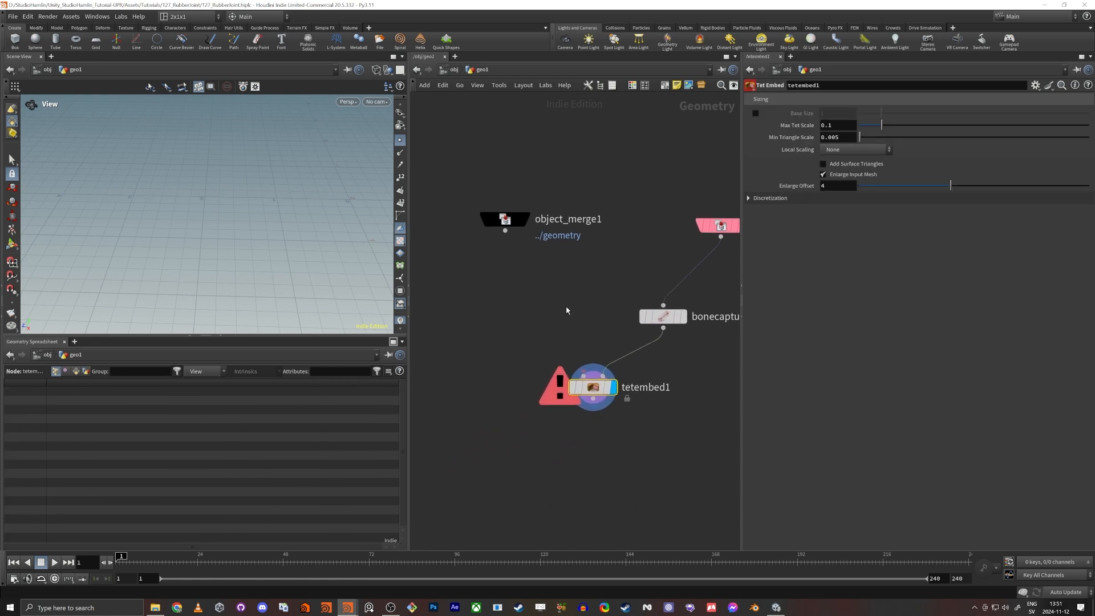
{"action": "left_click", "coordinate": [526, 220]}
{"action": "left_click", "coordinate": [504, 220]}
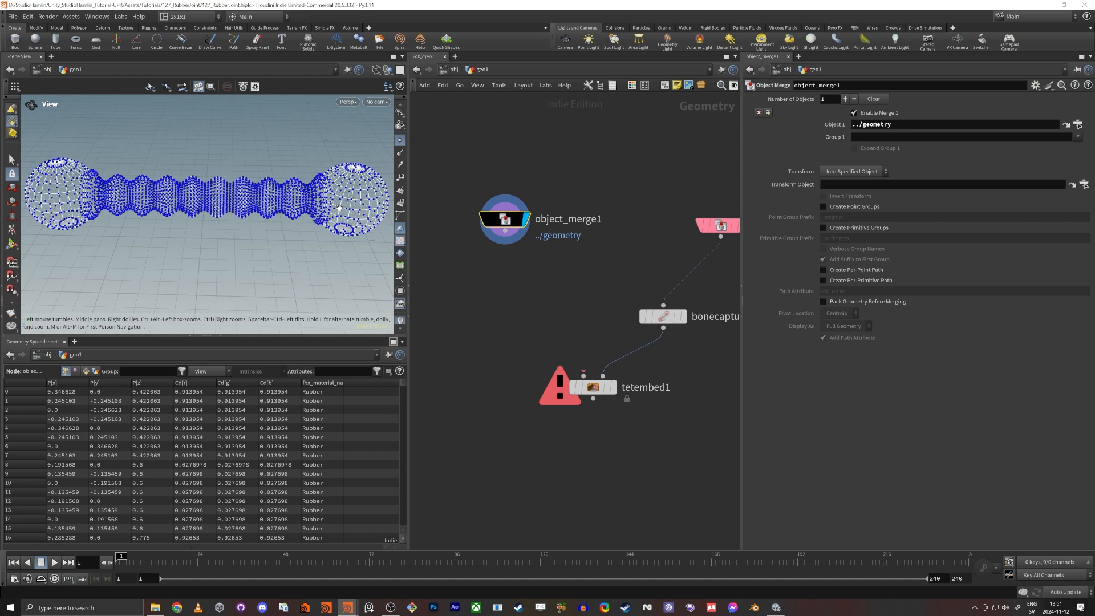
{"action": "key", "text": "w"}
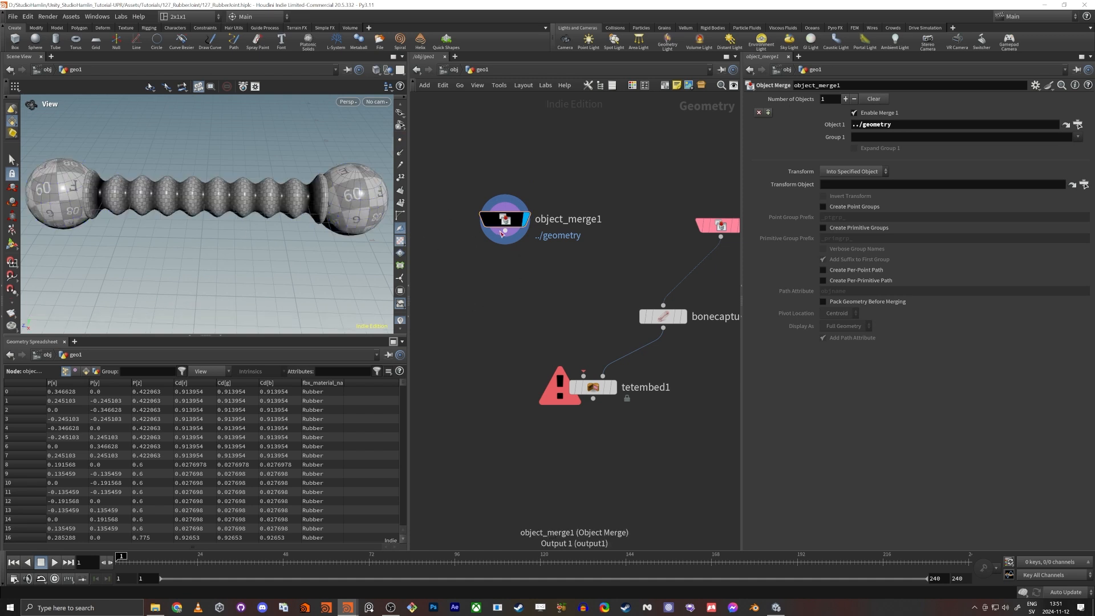
{"action": "left_click_drag", "start_coordinate": [505, 231], "coordinate": [590, 406]}
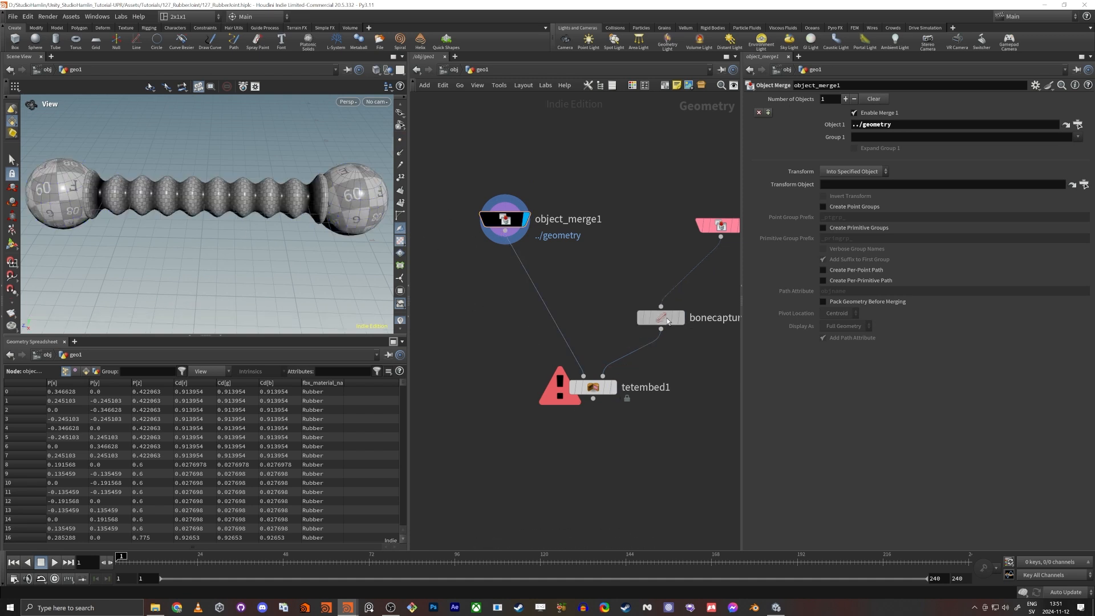
Show point markers and inspect the output of bonecapturelines1 and tetembed1.
{"action": "left_click", "coordinate": [682, 323]}
{"action": "left_click", "coordinate": [681, 320]}
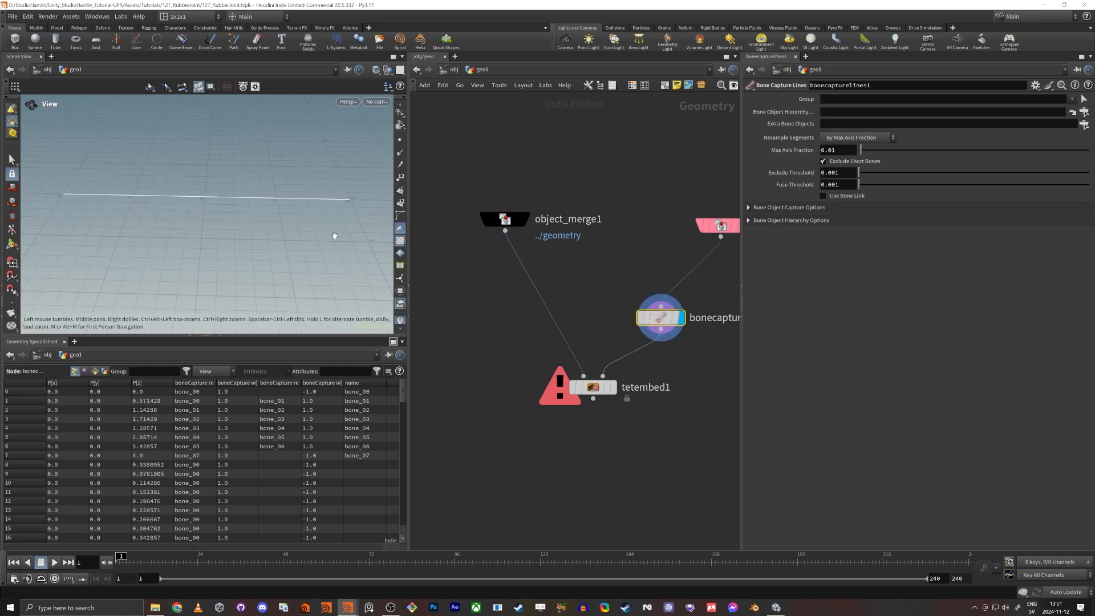
{"action": "left_click", "coordinate": [399, 141]}
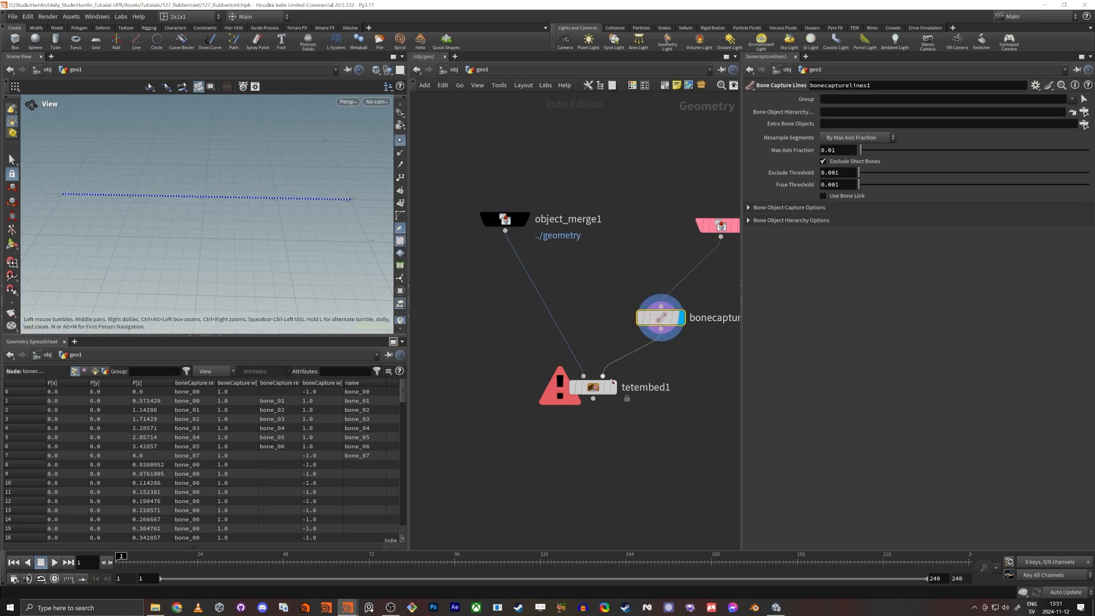
{"action": "mouse_move", "coordinate": [617, 392]}
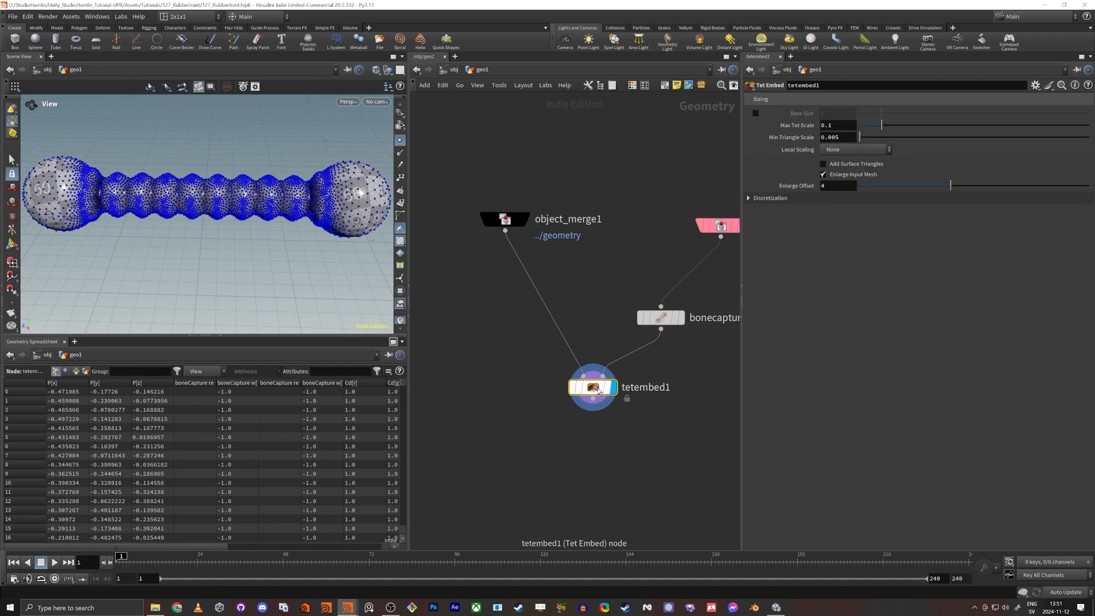
Rearrange the network so that tetembed1 sits directly below bonecapturelines1.
{"action": "middle_click_drag", "start_coordinate": [539, 416], "coordinate": [540, 341]}
{"action": "left_click", "coordinate": [541, 400]}
{"action": "middle_click_drag", "start_coordinate": [541, 394], "coordinate": [545, 374]}
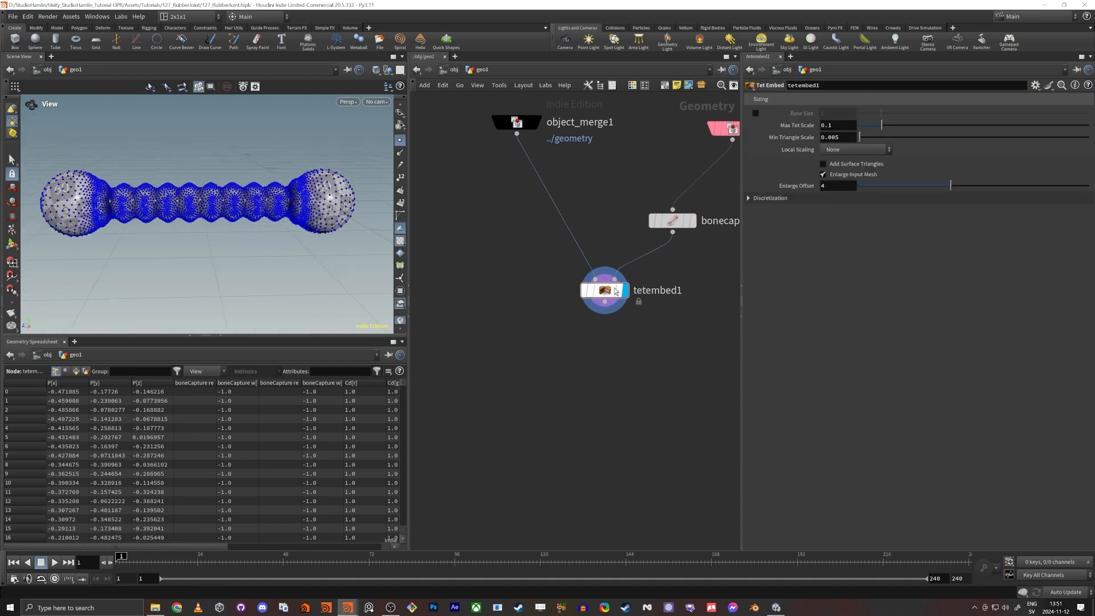
{"action": "left_click_drag", "start_coordinate": [605, 292], "coordinate": [663, 278]}
{"action": "left_click_drag", "start_coordinate": [587, 370], "coordinate": [687, 217]}
{"action": "left_click_drag", "start_coordinate": [676, 222], "coordinate": [681, 230]}
Add a Bone Capture Biharmonic node with object_merge1 as its first input and tetembed1 as its second.
{"action": "left_click", "coordinate": [567, 357]}
{"action": "key", "text": "Tab"}
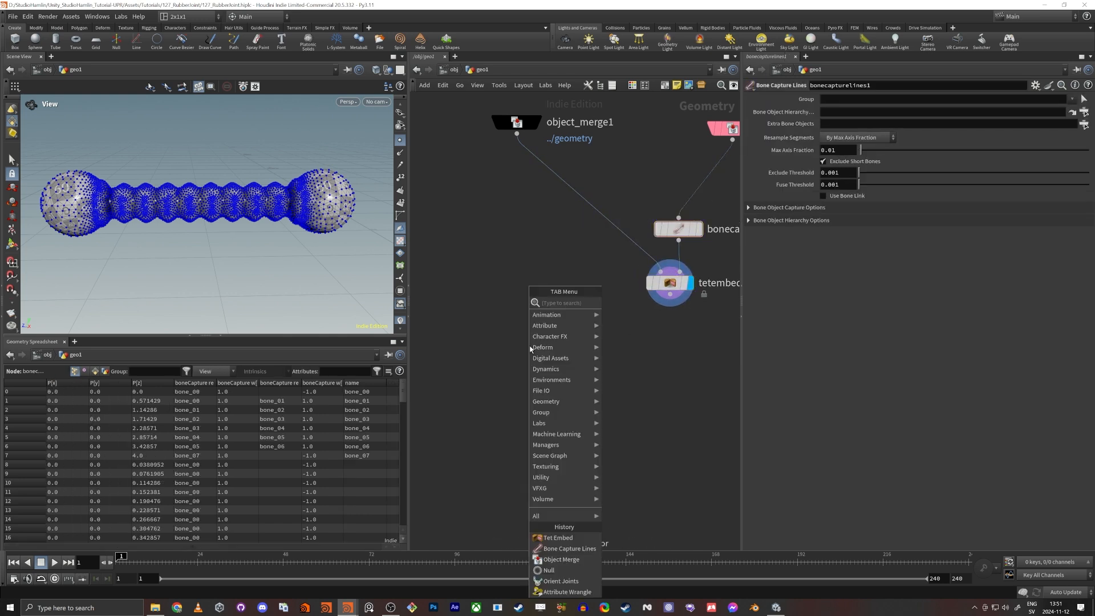
{"action": "type", "text": "bonecap"}
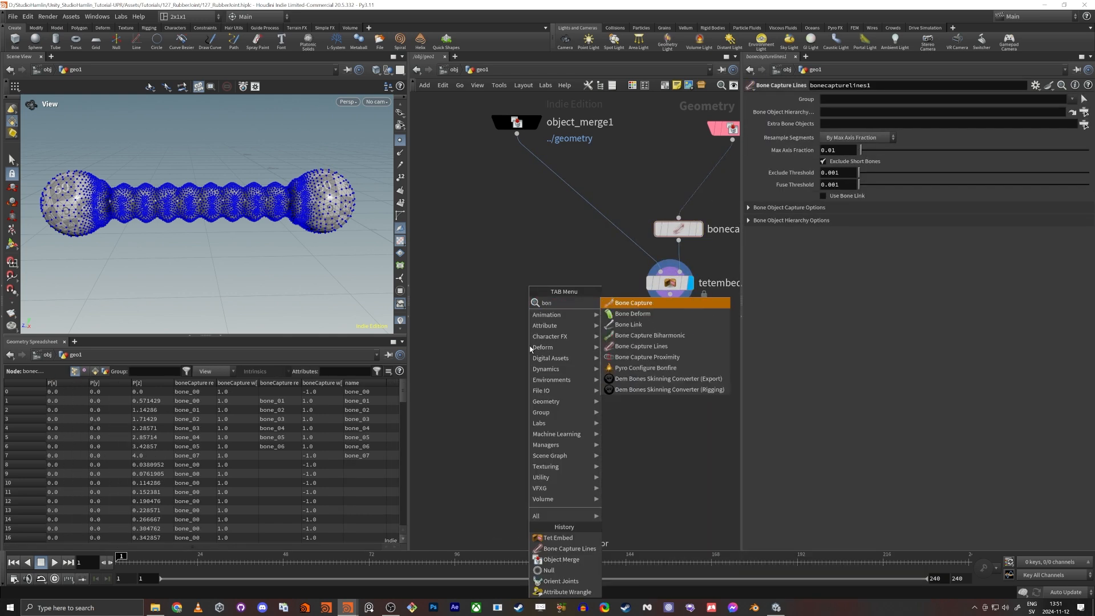
{"action": "key", "text": "Down"}
{"action": "key", "text": "Return"}
{"action": "left_click", "coordinate": [530, 349]}
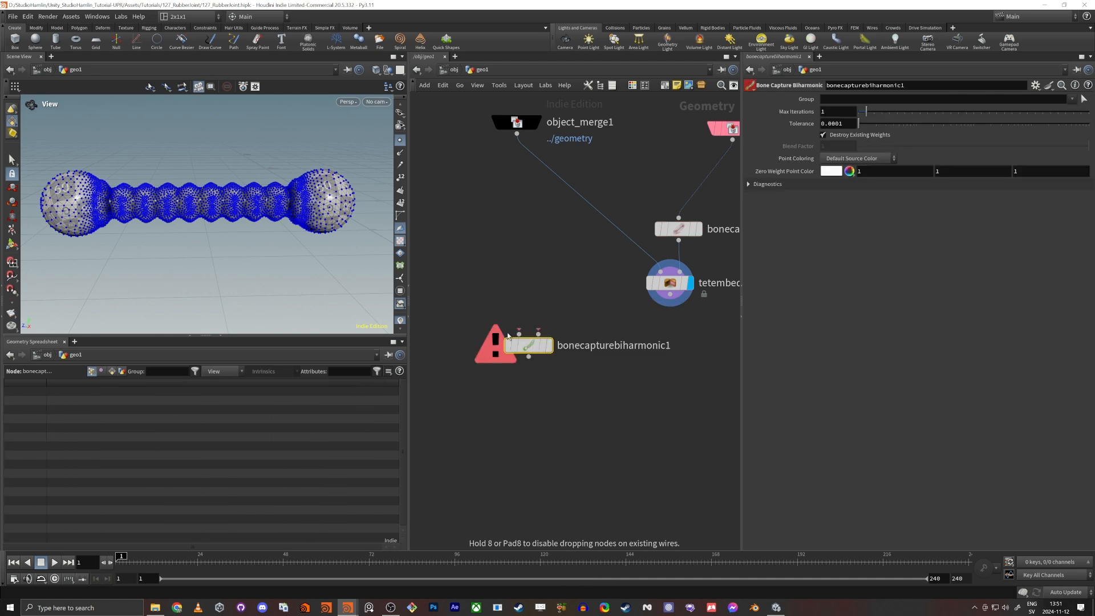
{"action": "left_click_drag", "start_coordinate": [518, 135], "coordinate": [624, 311]}
Display tetembed1 without point markers and examine its mesh up close where the tube meets the sphere.
{"action": "left_click", "coordinate": [672, 285]}
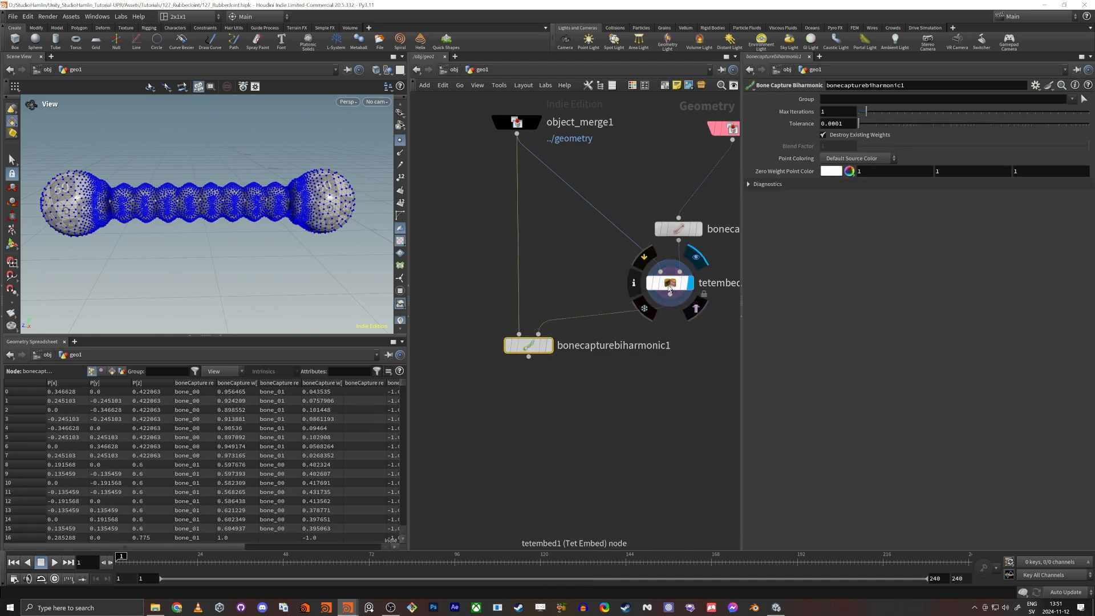
{"action": "left_click", "coordinate": [670, 285]}
{"action": "left_click", "coordinate": [399, 142]}
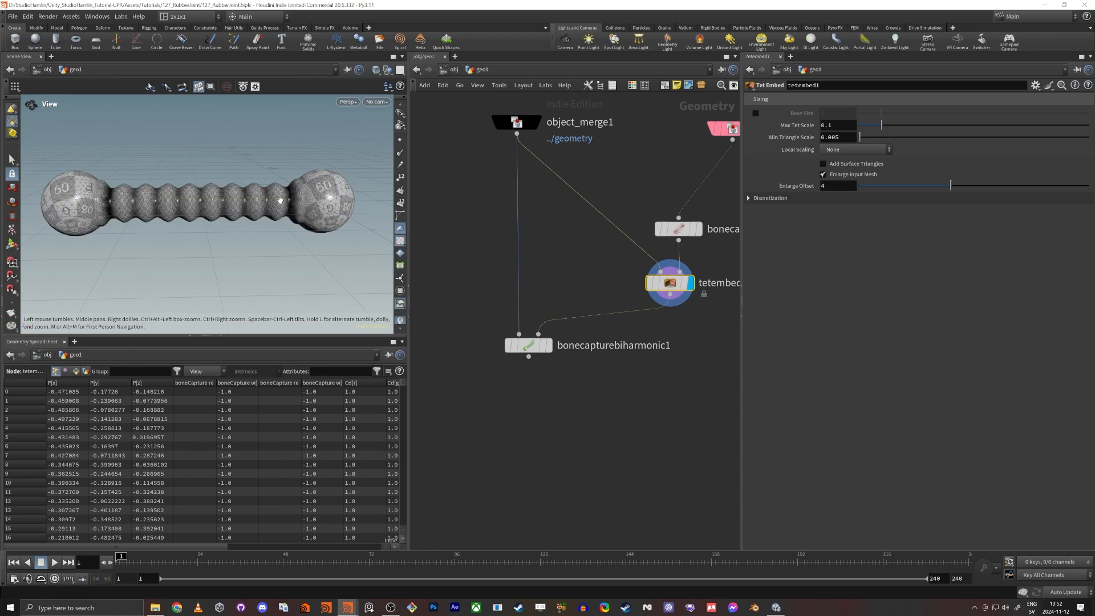
{"action": "scroll", "coordinate": [386, 174], "scroll_direction": "up", "scroll_amount": 10}
{"action": "left_click_drag", "start_coordinate": [386, 174], "coordinate": [307, 231]}
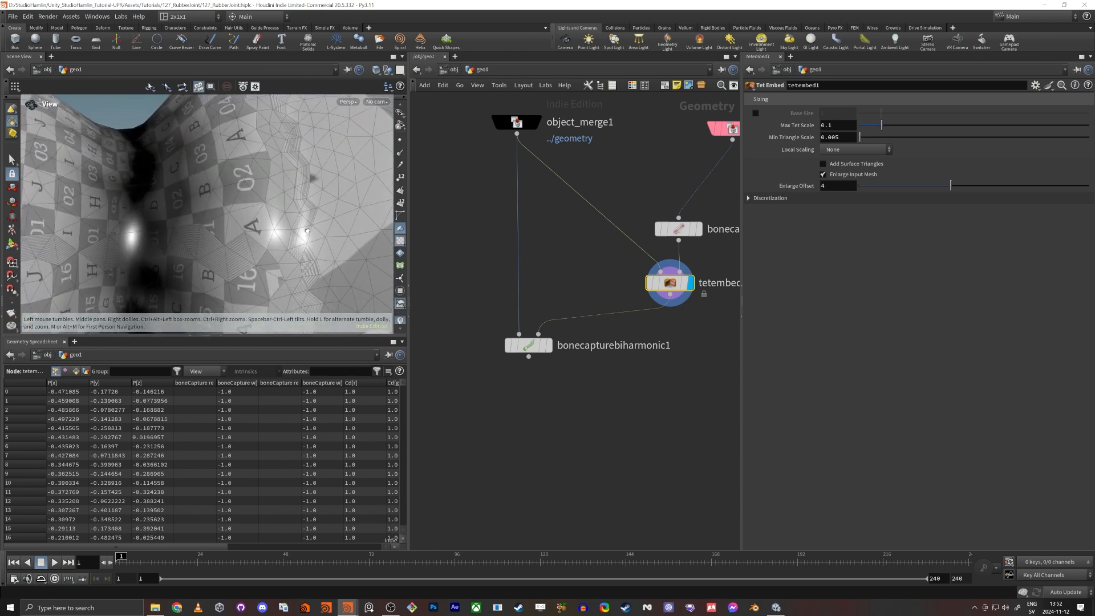
{"action": "left_click_drag", "start_coordinate": [268, 280], "coordinate": [303, 261]}
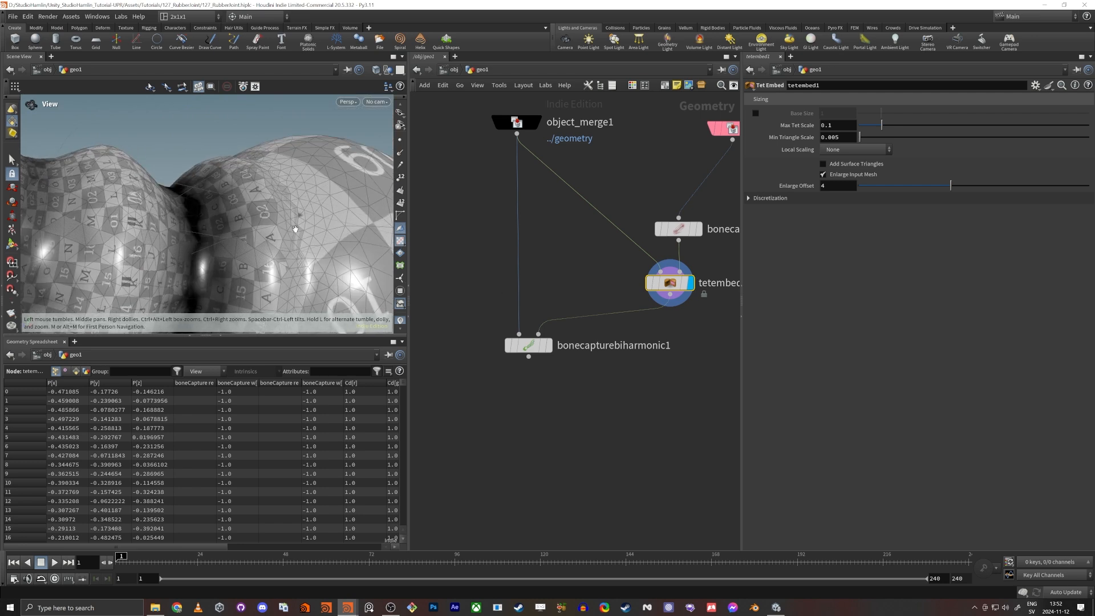
Compare the original geometry of object_merge1 with the tetembed1 mesh, and display bonecapturebiharmonic1.
{"action": "left_click", "coordinate": [537, 122]}
{"action": "left_click", "coordinate": [516, 122]}
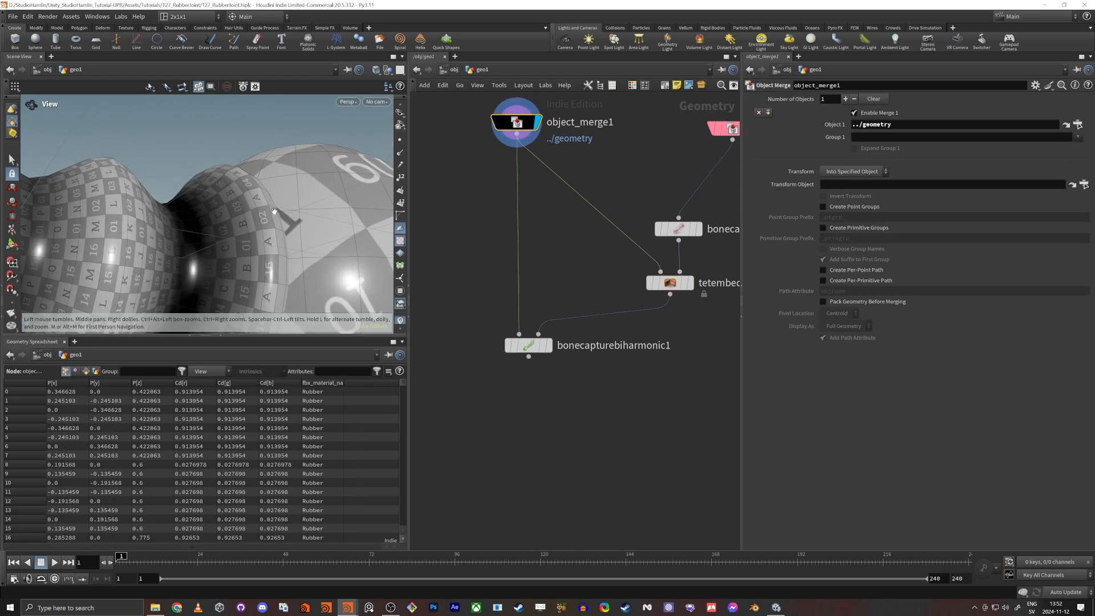
{"action": "left_click_drag", "start_coordinate": [274, 211], "coordinate": [489, 301]}
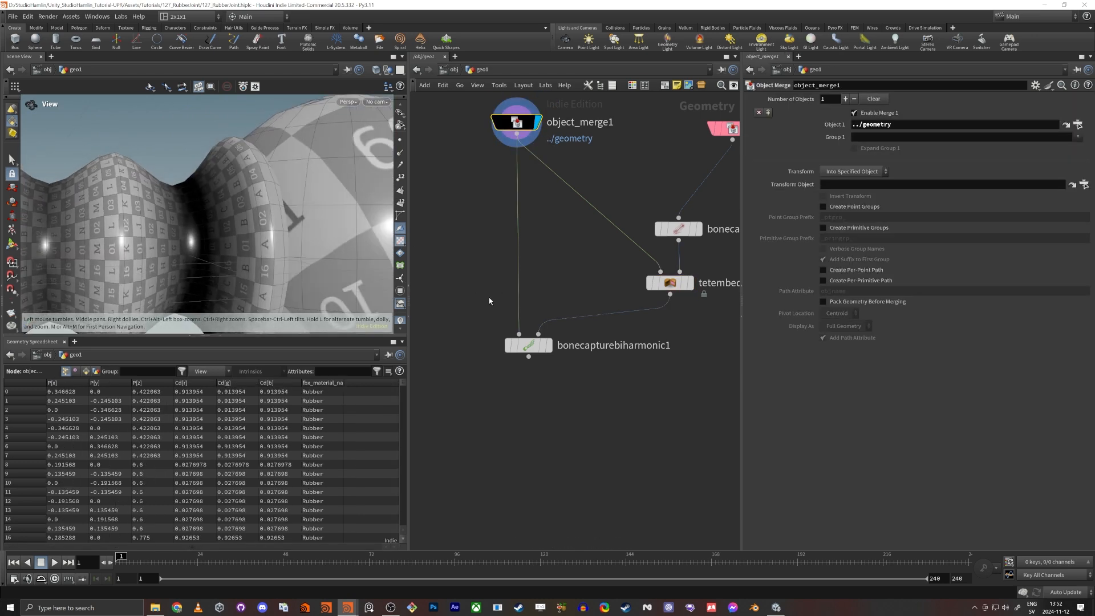
{"action": "left_click", "coordinate": [690, 282]}
{"action": "left_click", "coordinate": [671, 283]}
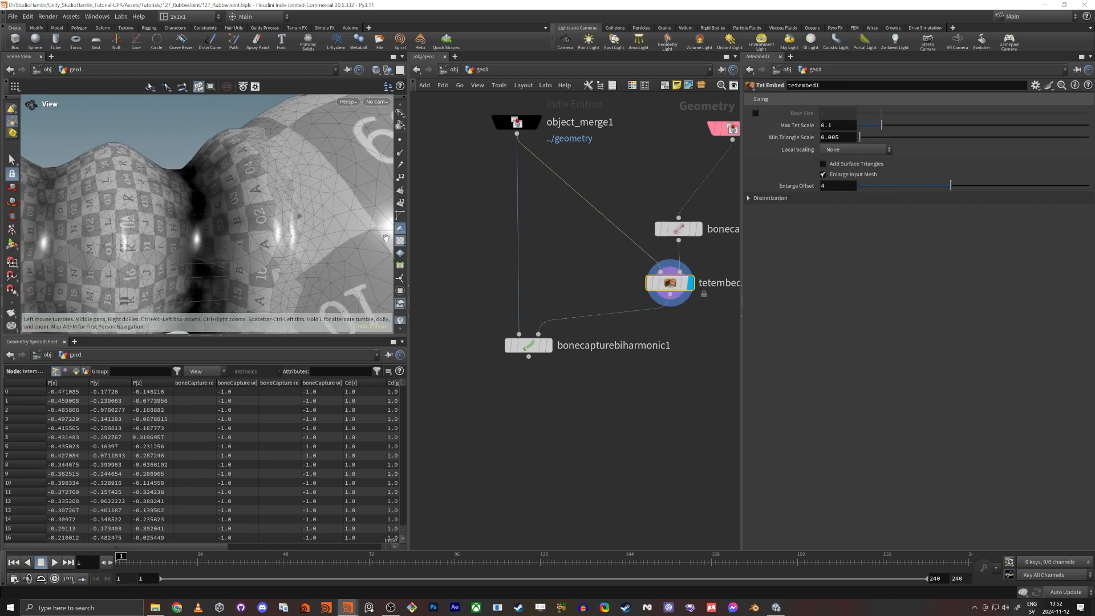
{"action": "left_click", "coordinate": [548, 345]}
{"action": "left_click", "coordinate": [528, 346]}
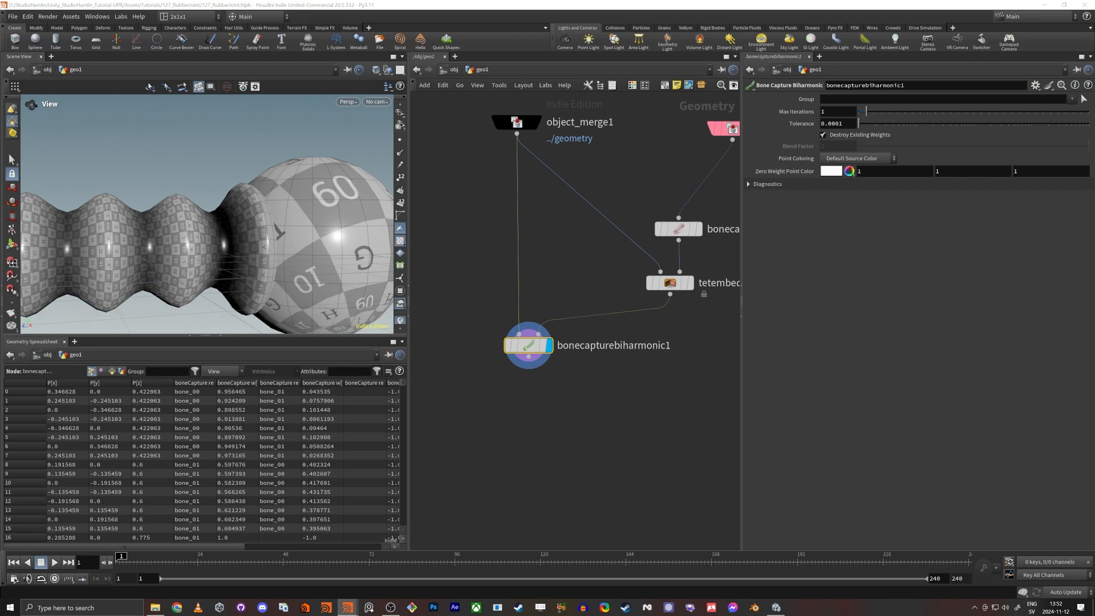
Add a Bone Deform node beside bonecapturebiharmonic1.
{"action": "scroll", "coordinate": [562, 384], "scroll_direction": "down", "scroll_amount": 4}
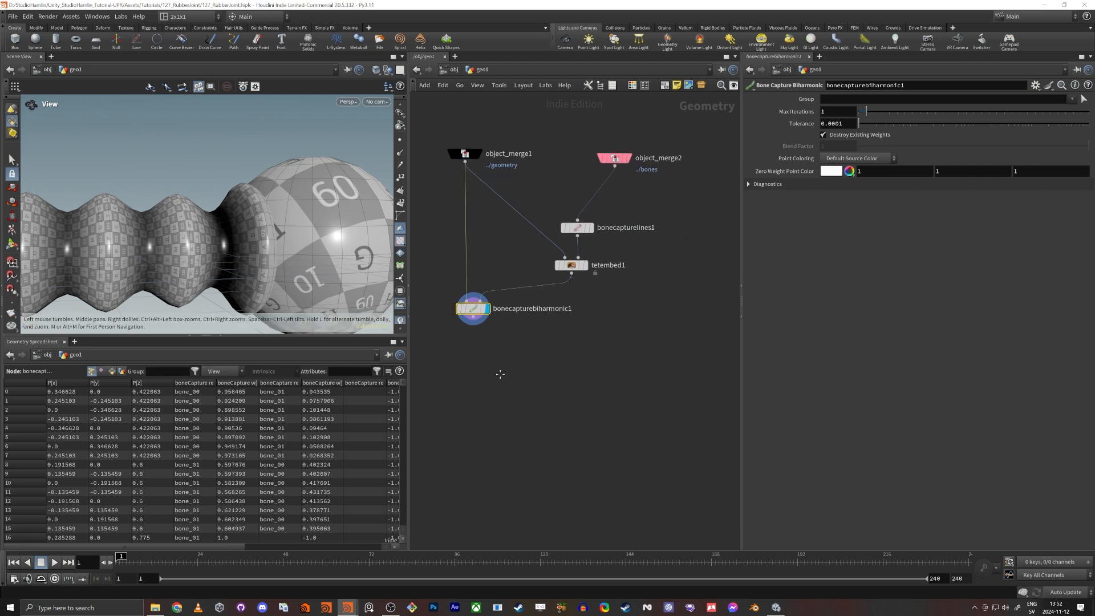
{"action": "key", "text": "Tab"}
{"action": "type", "text": "bone d"}
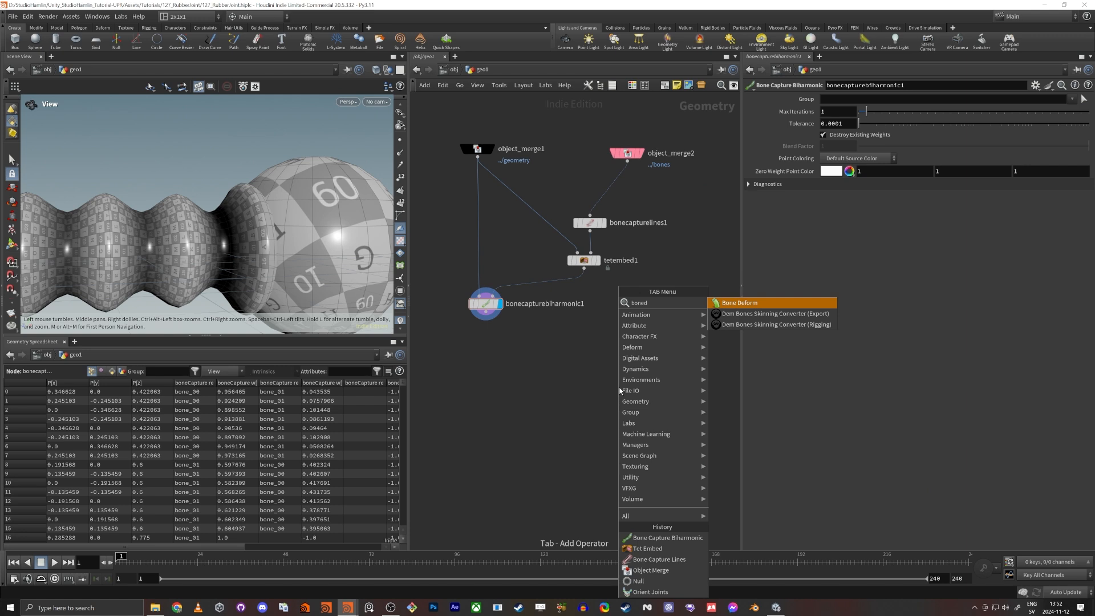
{"action": "key", "text": "Return"}
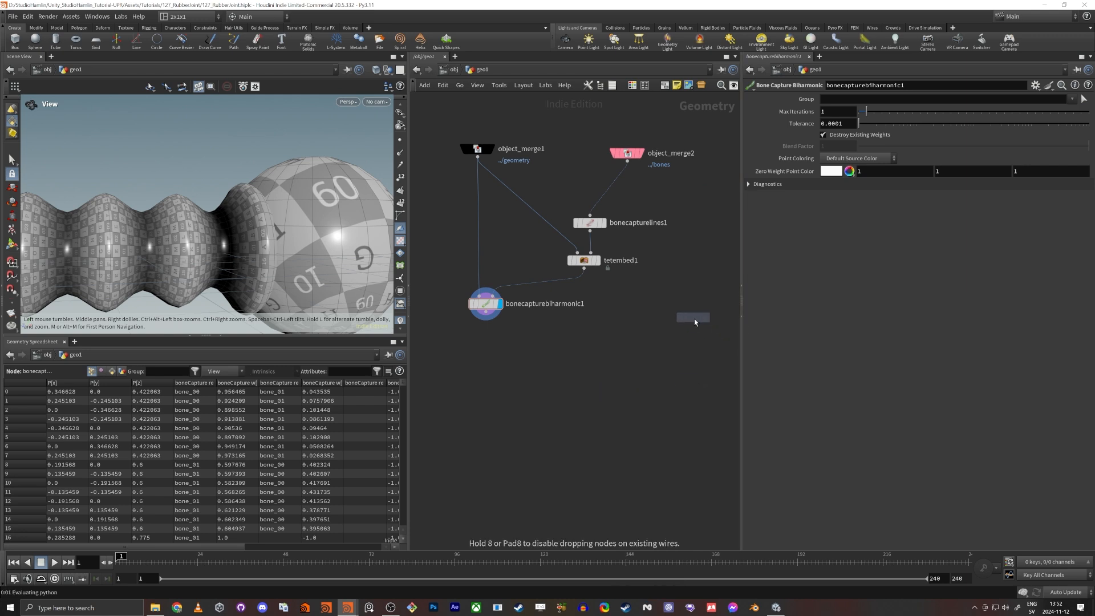
{"action": "left_click", "coordinate": [693, 319]}
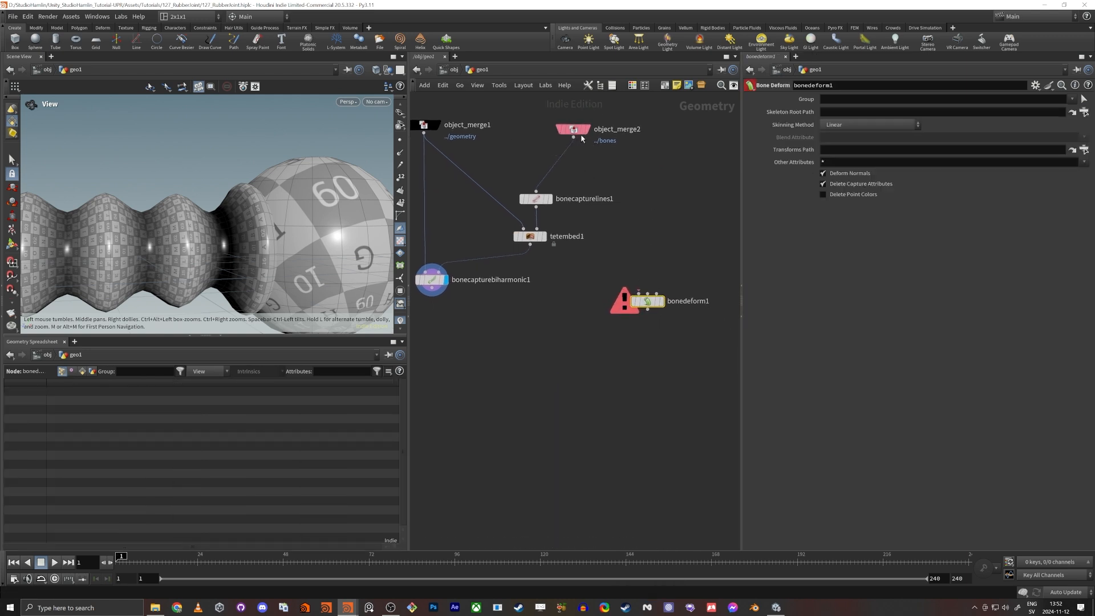
Duplicate the ../bones object merge, feeding bonecapturebiharmonic1 into bonedeform1's first input and the duplicated merge into its second.
{"action": "left_click_drag", "start_coordinate": [579, 132], "coordinate": [633, 207], "text": "alt"}
{"action": "left_click_drag", "start_coordinate": [433, 290], "coordinate": [639, 292]}
{"action": "scroll", "coordinate": [646, 248], "scroll_direction": "up", "scroll_amount": 3}
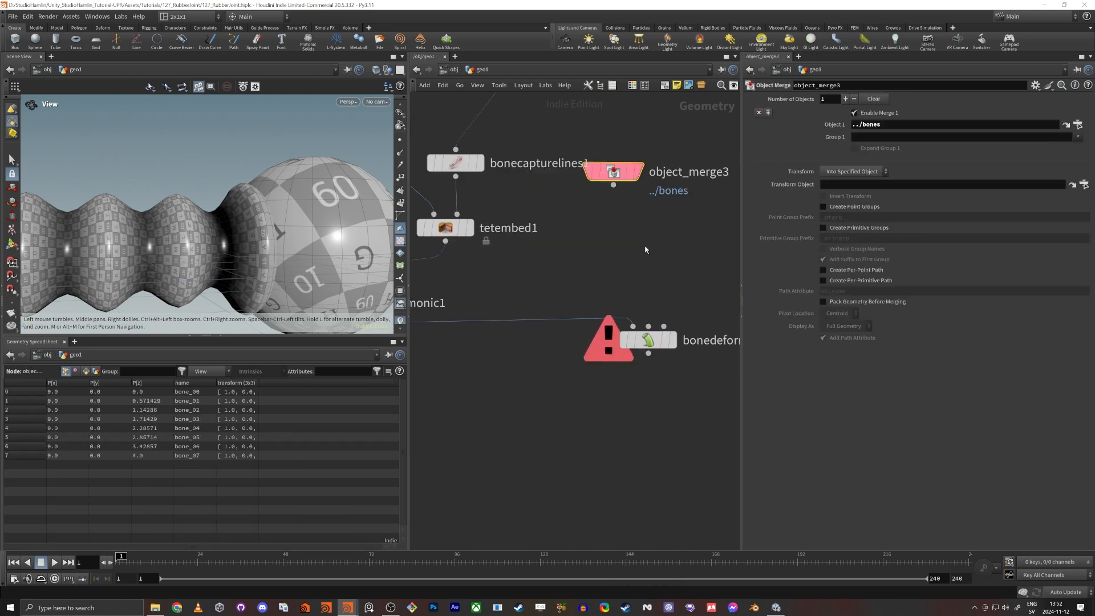
{"action": "middle_click_drag", "start_coordinate": [637, 244], "coordinate": [603, 270]}
{"action": "scroll", "coordinate": [603, 270], "scroll_direction": "down", "scroll_amount": 2}
{"action": "left_click_drag", "start_coordinate": [596, 227], "coordinate": [611, 329]}
Add a Rig Pose node fed by object_merge3, connect it to bonedeform1's third input, and display bonedeform1.
{"action": "left_click_drag", "start_coordinate": [615, 269], "coordinate": [662, 258]}
{"action": "type", "text": "rig pose"}
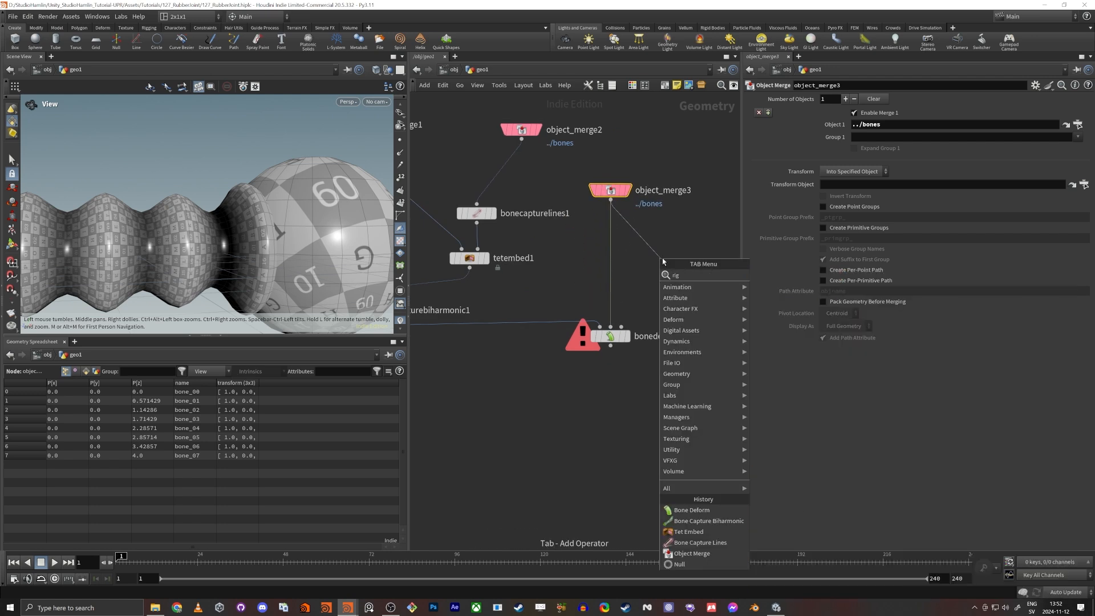
{"action": "key", "text": "Return"}
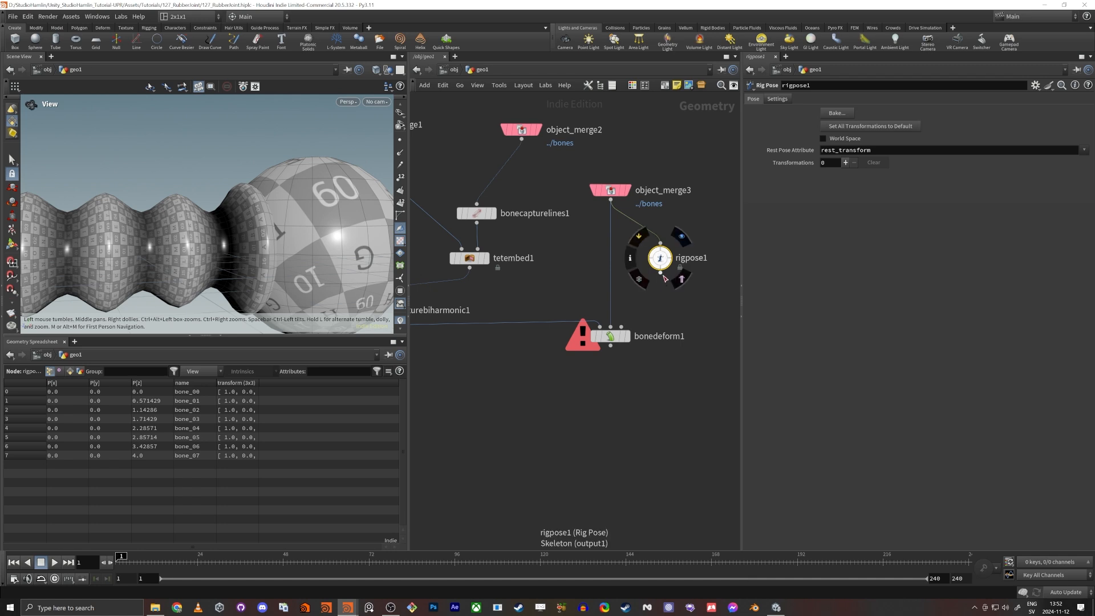
{"action": "left_click_drag", "start_coordinate": [660, 274], "coordinate": [632, 340]}
{"action": "left_click", "coordinate": [630, 338]}
{"action": "left_click", "coordinate": [612, 336]}
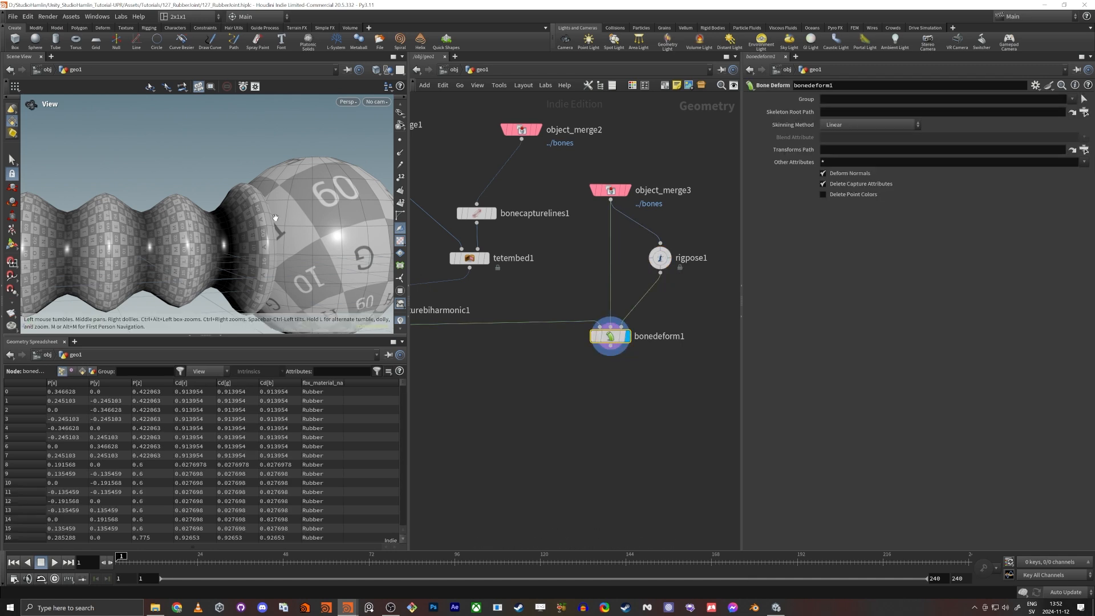
Examine the whole bone-deformed joint with both spheres and the tube in view.
{"action": "scroll", "coordinate": [83, 248], "scroll_direction": "down", "scroll_amount": 4}
{"action": "middle_click_drag", "start_coordinate": [102, 243], "coordinate": [233, 271]}
{"action": "scroll", "coordinate": [234, 271], "scroll_direction": "down", "scroll_amount": 2}
{"action": "scroll", "coordinate": [234, 271], "scroll_direction": "down", "scroll_amount": 2}
{"action": "left_click_drag", "start_coordinate": [234, 271], "coordinate": [197, 255]}
{"action": "middle_click_drag", "start_coordinate": [196, 256], "coordinate": [163, 255]}
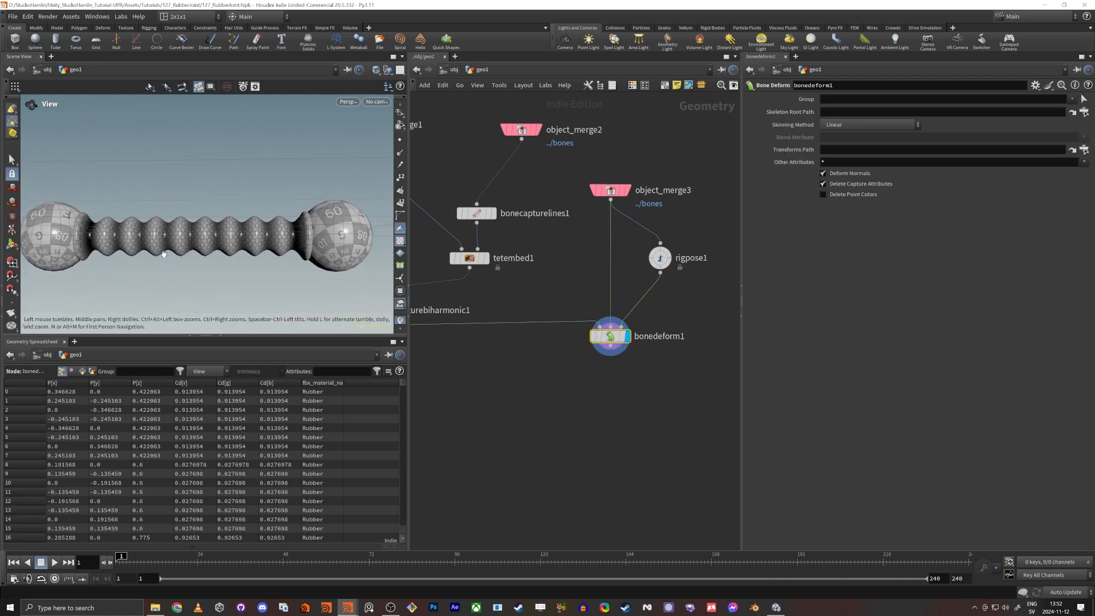
{"action": "middle_click_drag", "start_coordinate": [113, 218], "coordinate": [125, 209]}
{"action": "scroll", "coordinate": [206, 200], "scroll_direction": "down", "scroll_amount": 1}
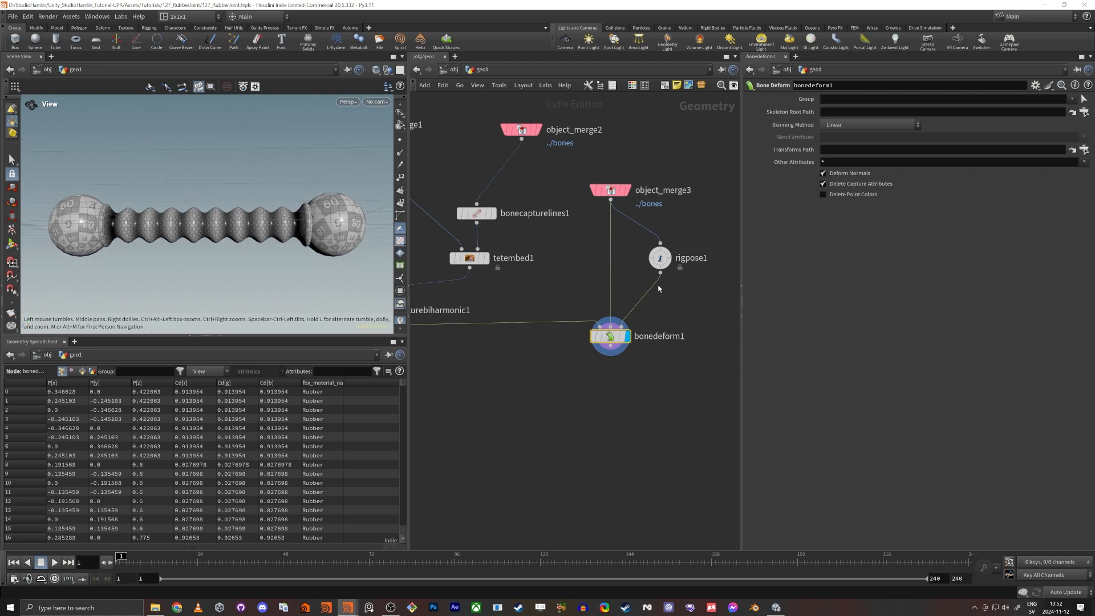
{"action": "left_click", "coordinate": [660, 258]}
{"action": "key", "text": "Return"}
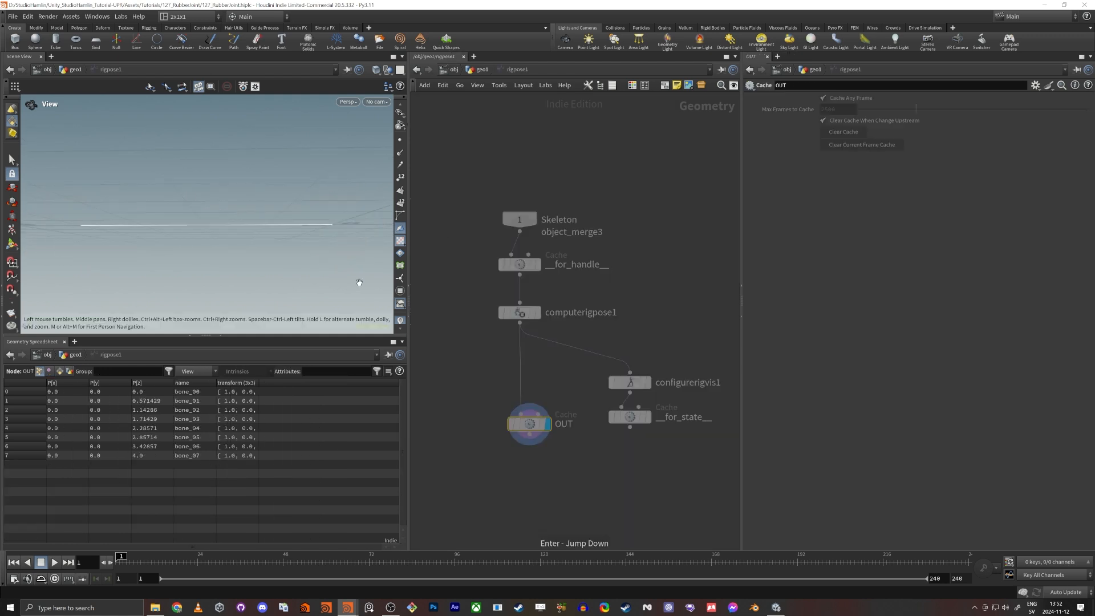
{"action": "key", "text": "u"}
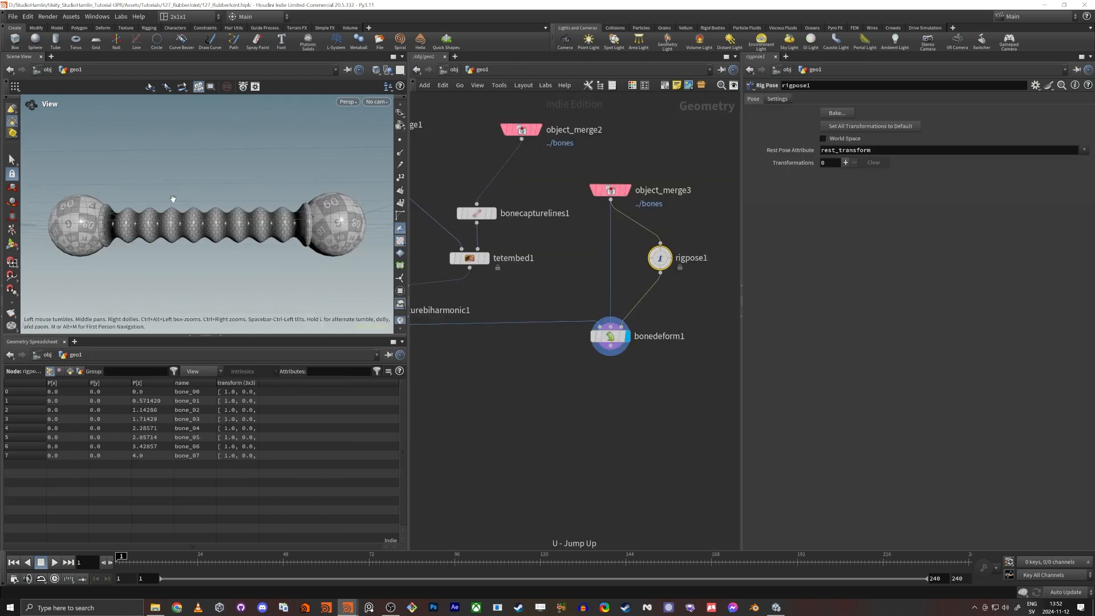
Select all eight joints of rigpose1 and rotate them together by about 37 degrees around X to bend the tube.
{"action": "key", "text": "Return"}
{"action": "left_click_drag", "start_coordinate": [376, 165], "coordinate": [22, 310]}
{"action": "left_click_drag", "start_coordinate": [288, 184], "coordinate": [265, 220]}
{"action": "key", "text": "Escape"}
{"action": "left_click_drag", "start_coordinate": [117, 226], "coordinate": [137, 221], "text": "alt"}
{"action": "right_click_drag", "start_coordinate": [137, 222], "coordinate": [97, 224], "text": "alt"}
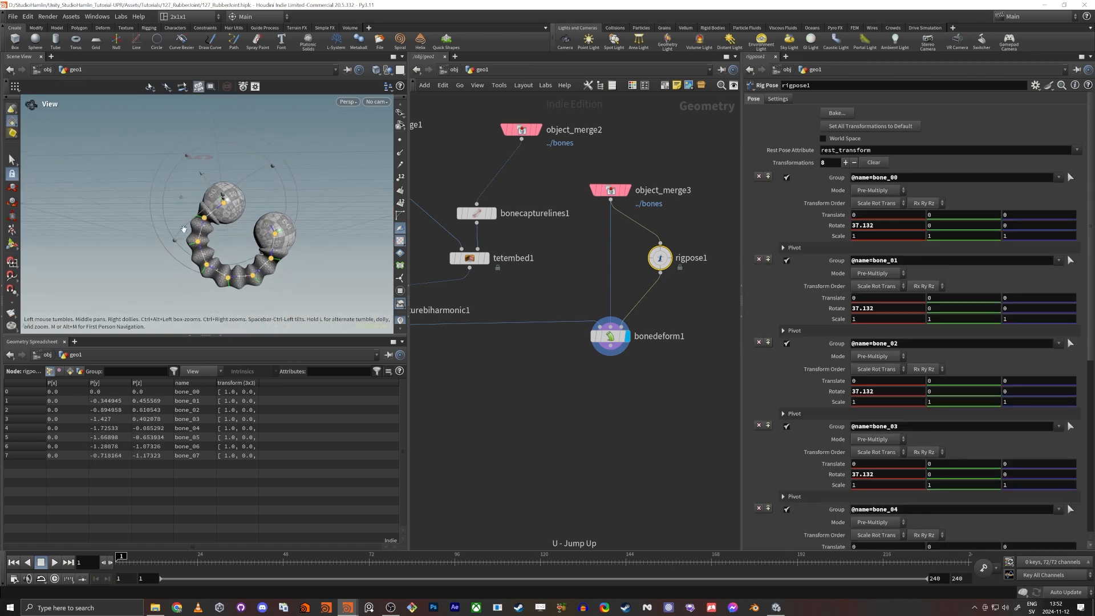
Bend all joints of rigpose1 to about 42 degrees around X and inspect where the spheres meet the tube.
{"action": "left_click_drag", "start_coordinate": [248, 143], "coordinate": [295, 185]}
{"action": "left_click_drag", "start_coordinate": [273, 180], "coordinate": [290, 206]}
{"action": "scroll", "coordinate": [245, 189], "scroll_direction": "up", "scroll_amount": 2}
{"action": "scroll", "coordinate": [291, 206], "scroll_direction": "up", "scroll_amount": 8}
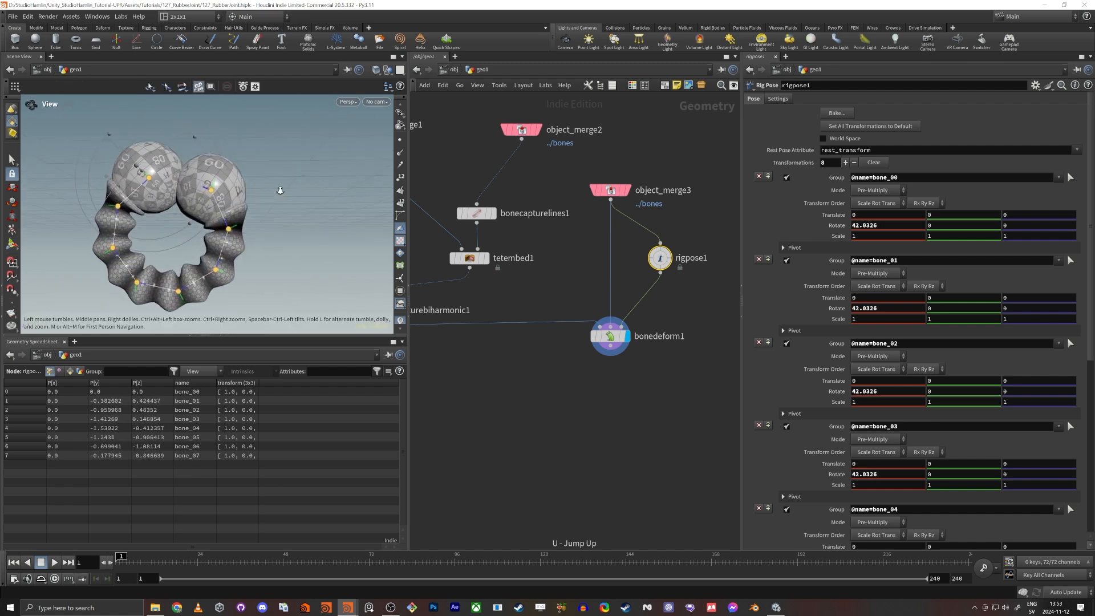
{"action": "scroll", "coordinate": [196, 226], "scroll_direction": "down", "scroll_amount": 6}
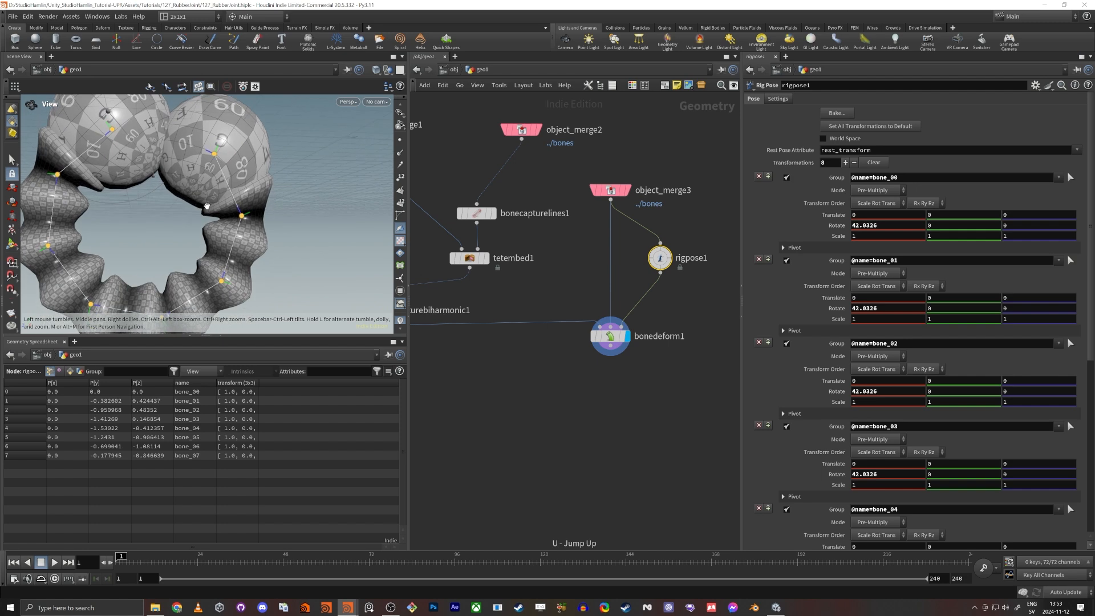
Set the bend of all rigpose1 joints to about 38.4 degrees around X and inspect the end sphere up close.
{"action": "left_click_drag", "start_coordinate": [197, 226], "coordinate": [222, 211]}
{"action": "key", "text": "Return"}
{"action": "key", "text": "ctrl+z"}
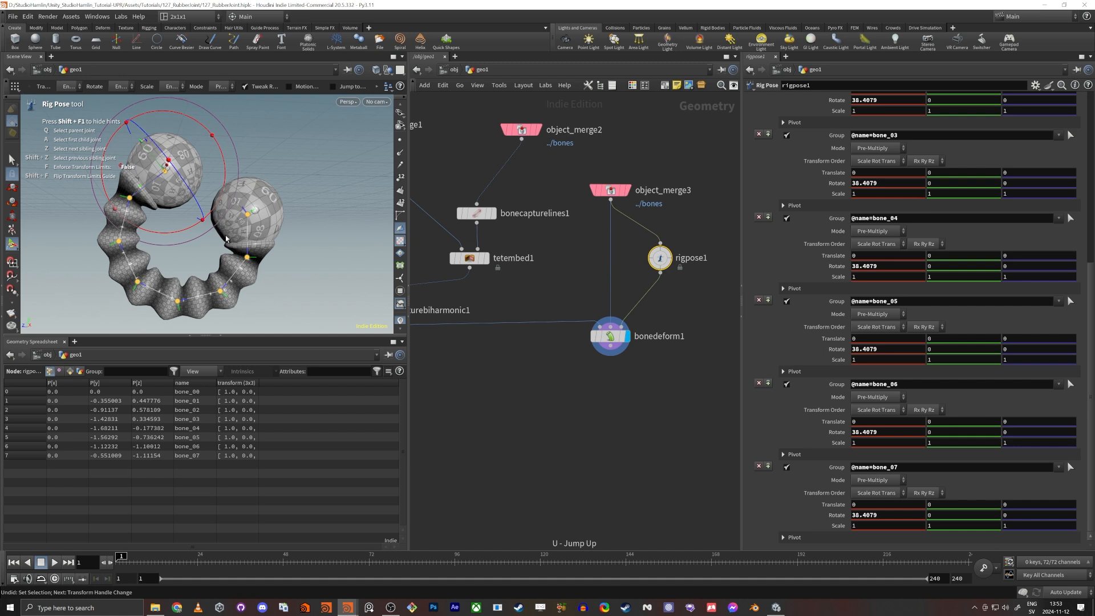
{"action": "key", "text": "Escape"}
{"action": "scroll", "coordinate": [231, 237], "scroll_direction": "up", "scroll_amount": 8}
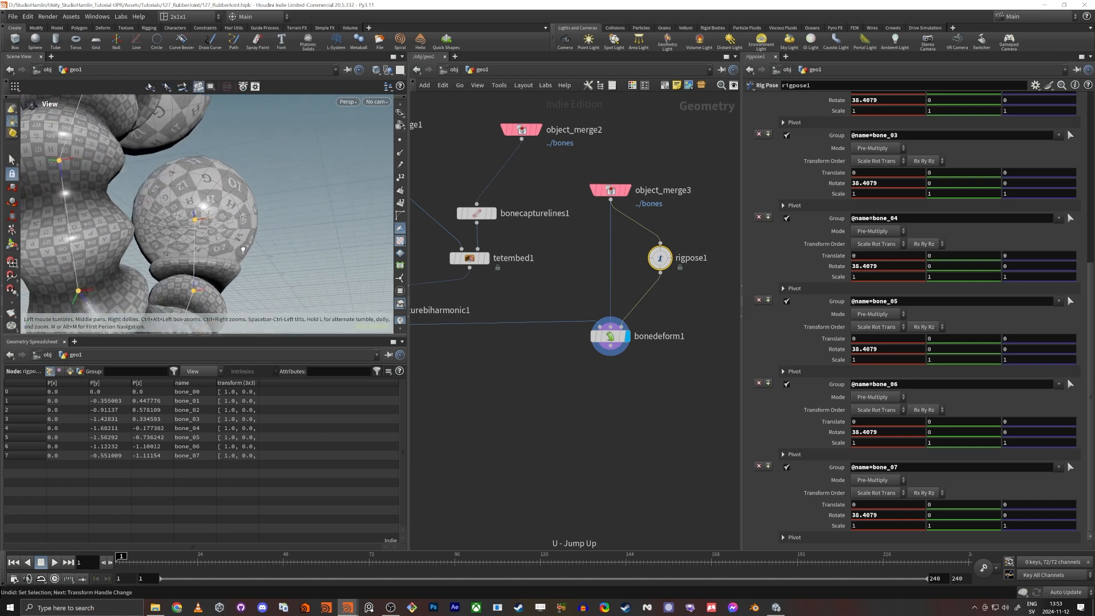
{"action": "mouse_move", "coordinate": [243, 250]}
{"action": "left_mouse_down"}
{"action": "mouse_move", "coordinate": [217, 254]}
{"action": "mouse_move", "coordinate": [255, 260]}
{"action": "left_mouse_up"}
{"action": "key", "text": "Return"}
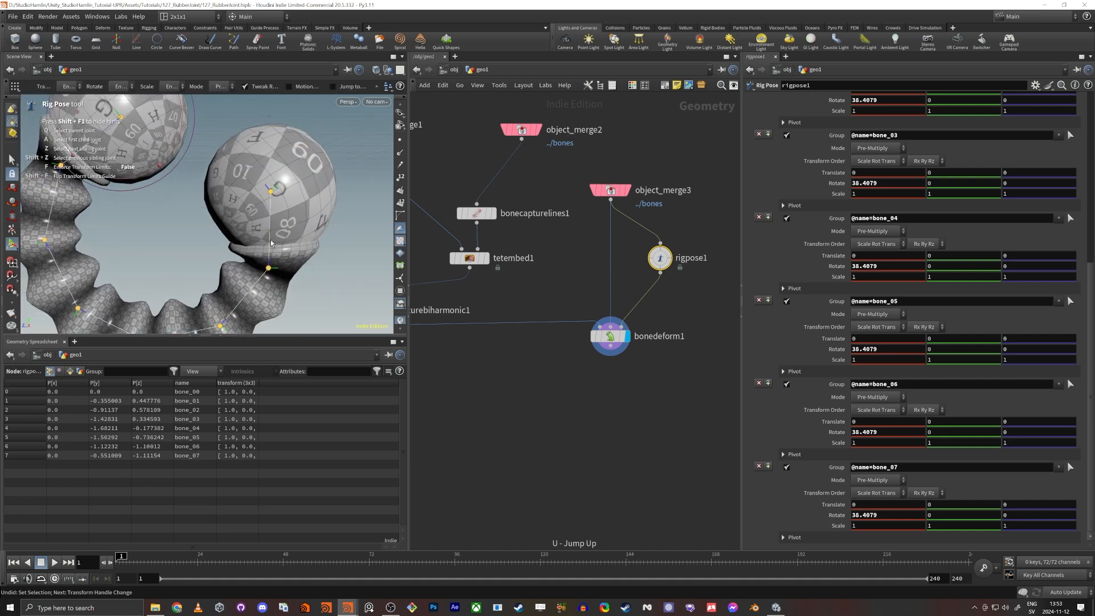
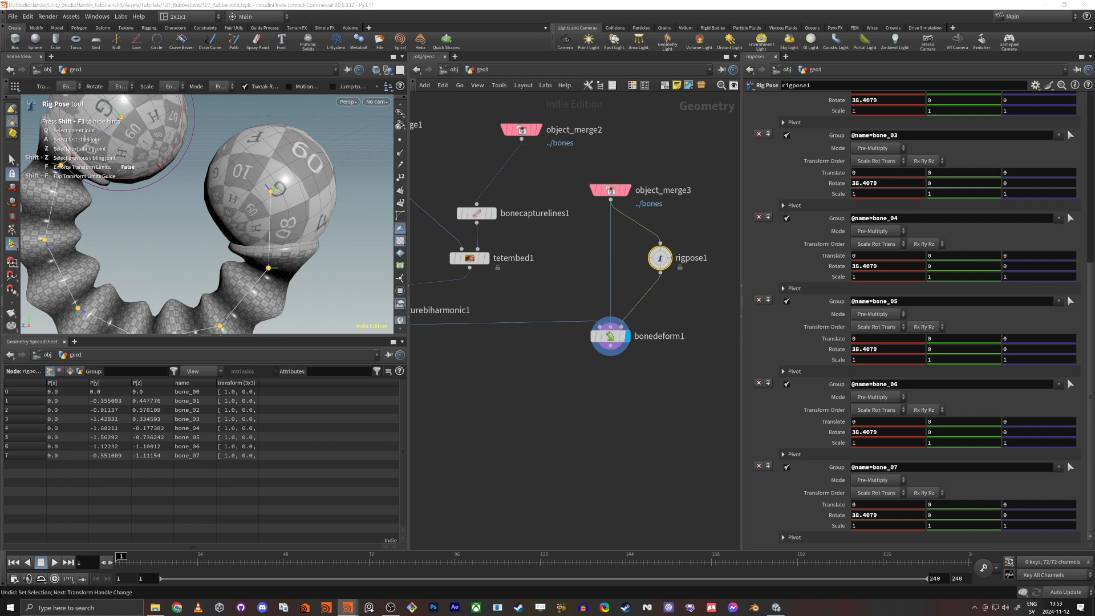
Rename the attribwrangle1 node between resample2 and orientjoints1 as bone_names.
{"action": "scroll", "coordinate": [621, 360], "scroll_direction": "down", "scroll_amount": 5}
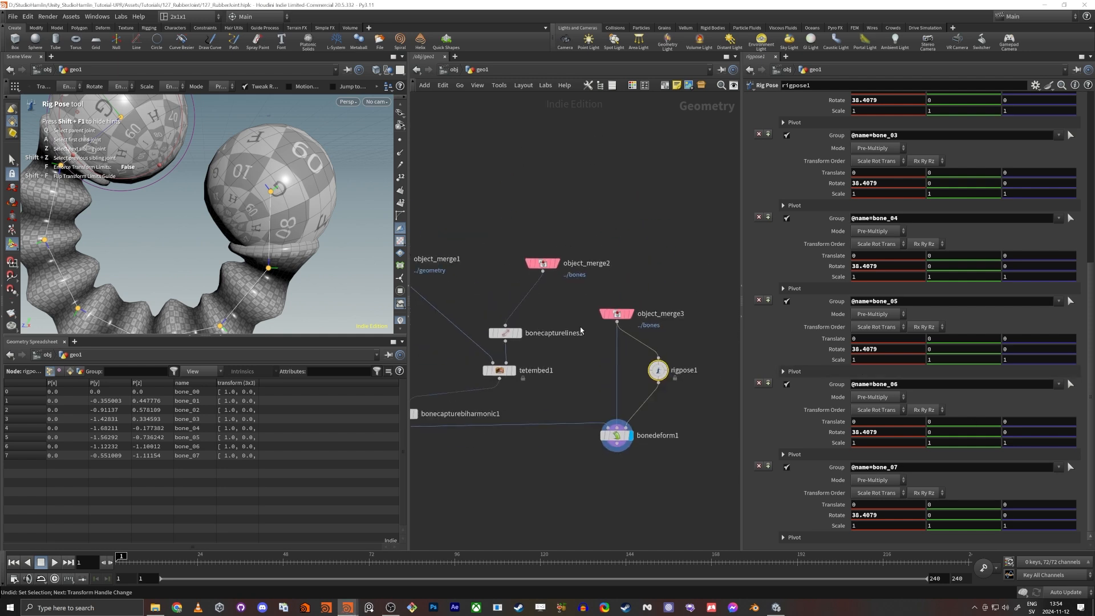
{"action": "middle_click_drag", "start_coordinate": [613, 134], "coordinate": [622, 369]}
{"action": "scroll", "coordinate": [594, 258], "scroll_direction": "up", "scroll_amount": 7}
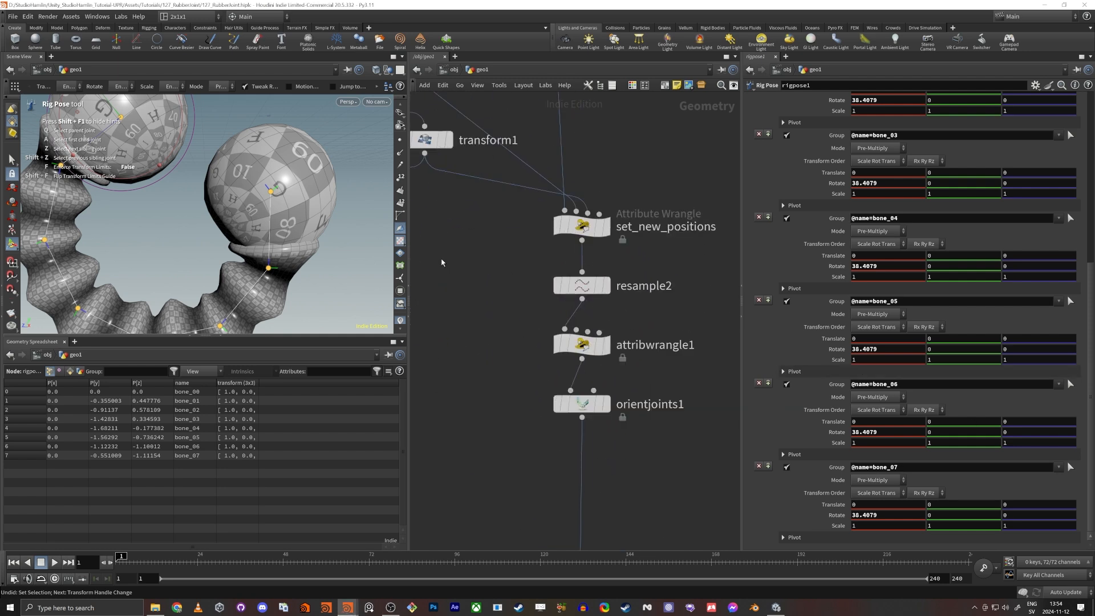
{"action": "left_click", "coordinate": [525, 286]}
{"action": "left_click", "coordinate": [583, 345]}
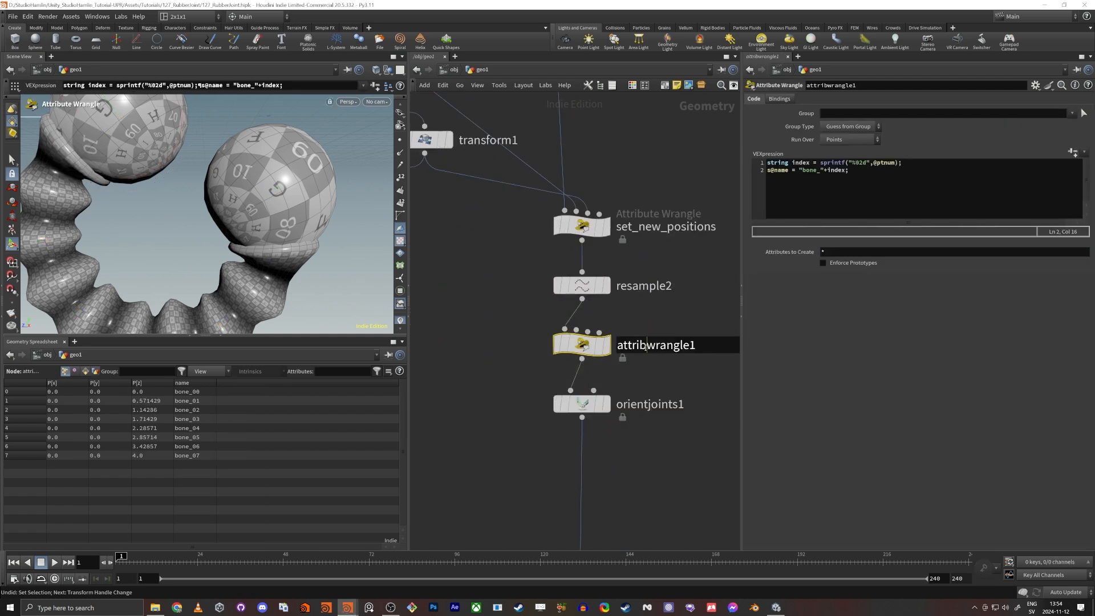
{"action": "type", "text": "bone_ne"}
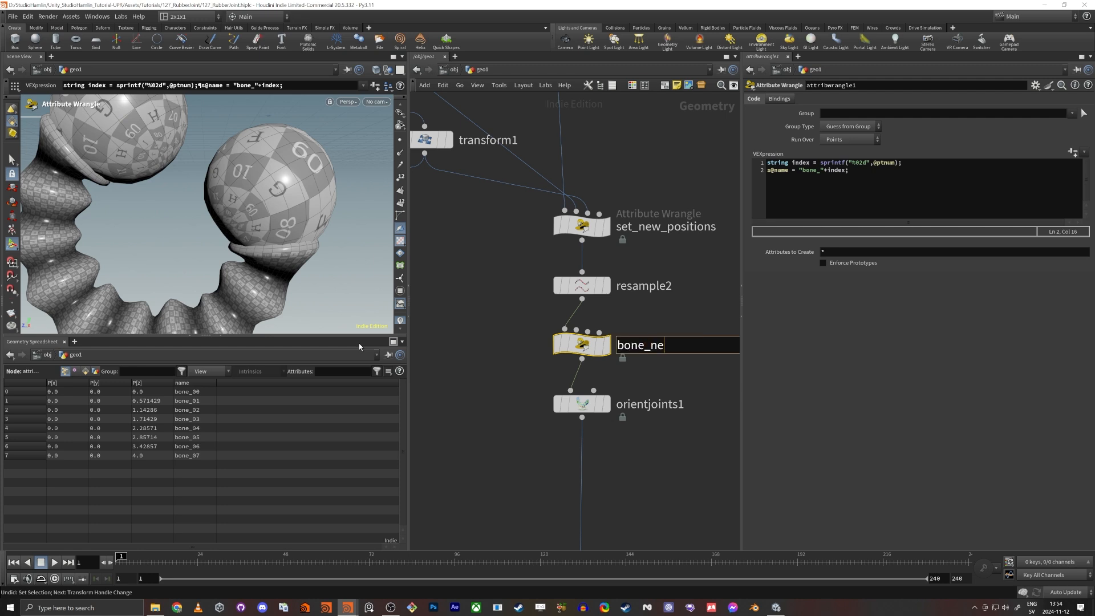
{"action": "key", "text": "BackSpace"}
{"action": "type", "text": "ames"}
{"action": "key", "text": "Return"}
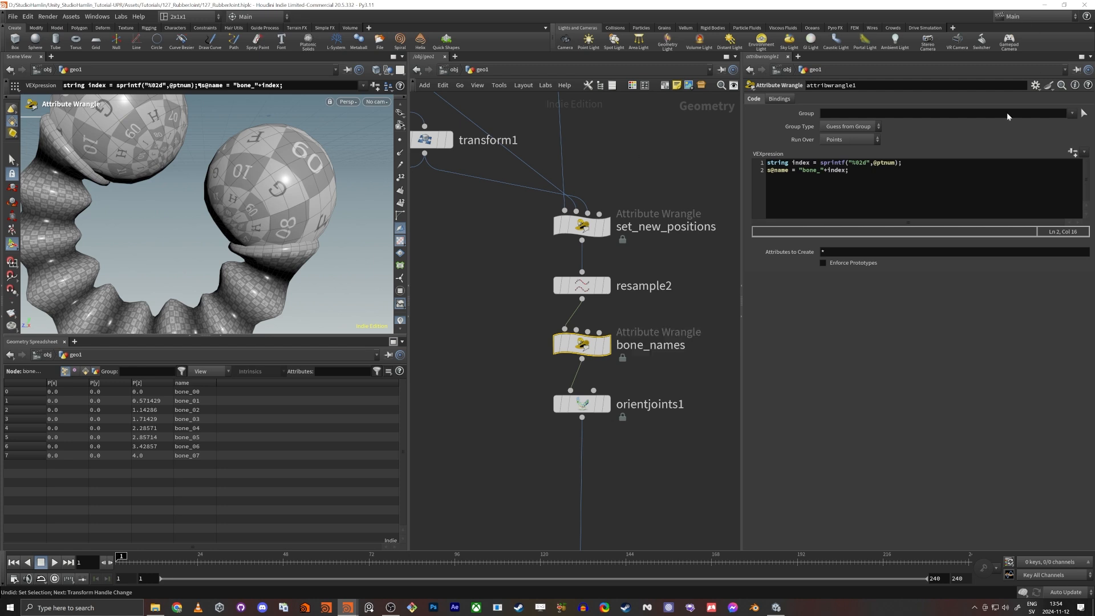
Display the bone_names output with its point markers shown.
{"action": "left_click", "coordinate": [947, 188]}
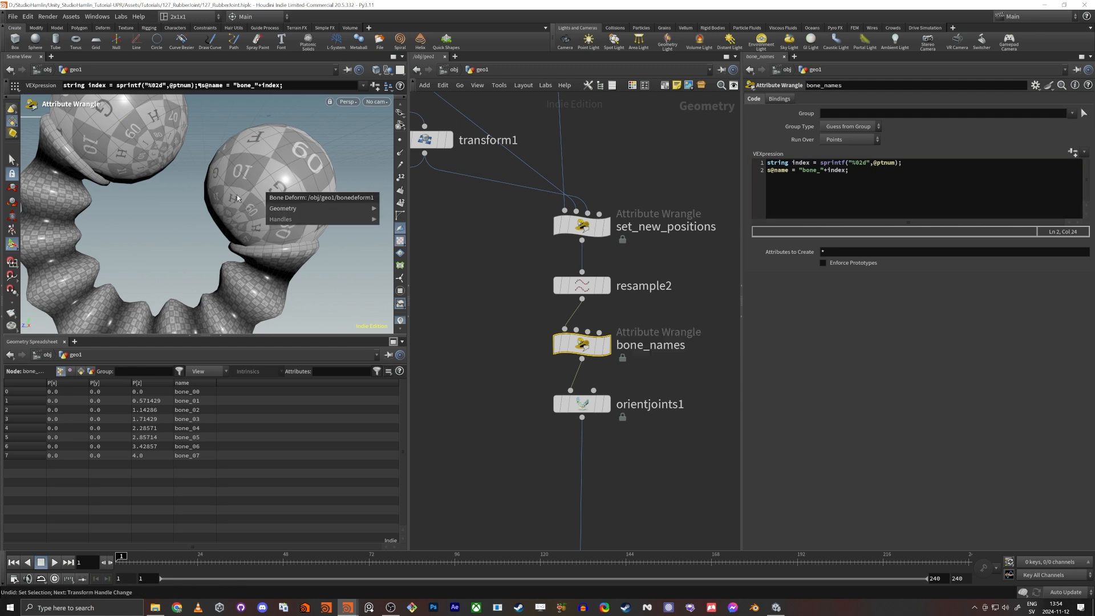
{"action": "key", "text": "Escape"}
{"action": "left_click_drag", "start_coordinate": [249, 194], "coordinate": [129, 119]}
{"action": "key", "text": "Return"}
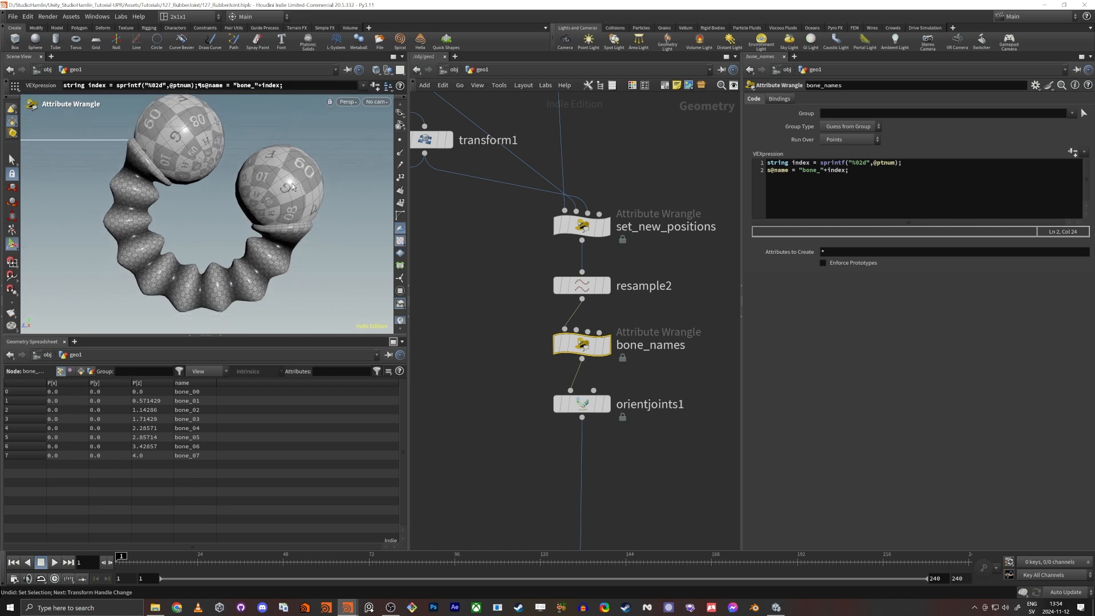
{"action": "left_click", "coordinate": [605, 344]}
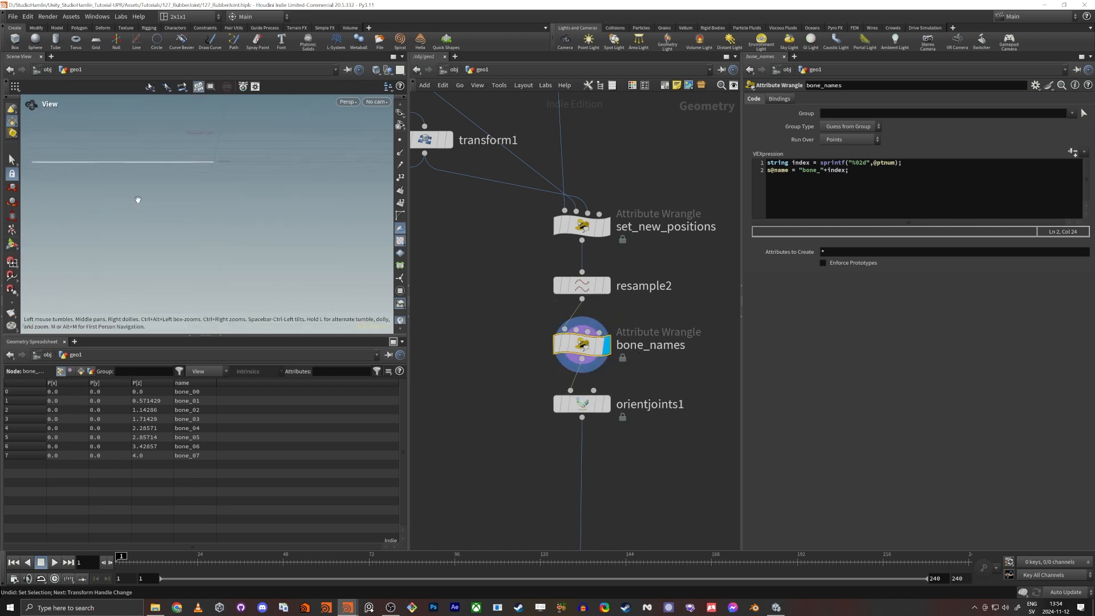
{"action": "left_click", "coordinate": [400, 140]}
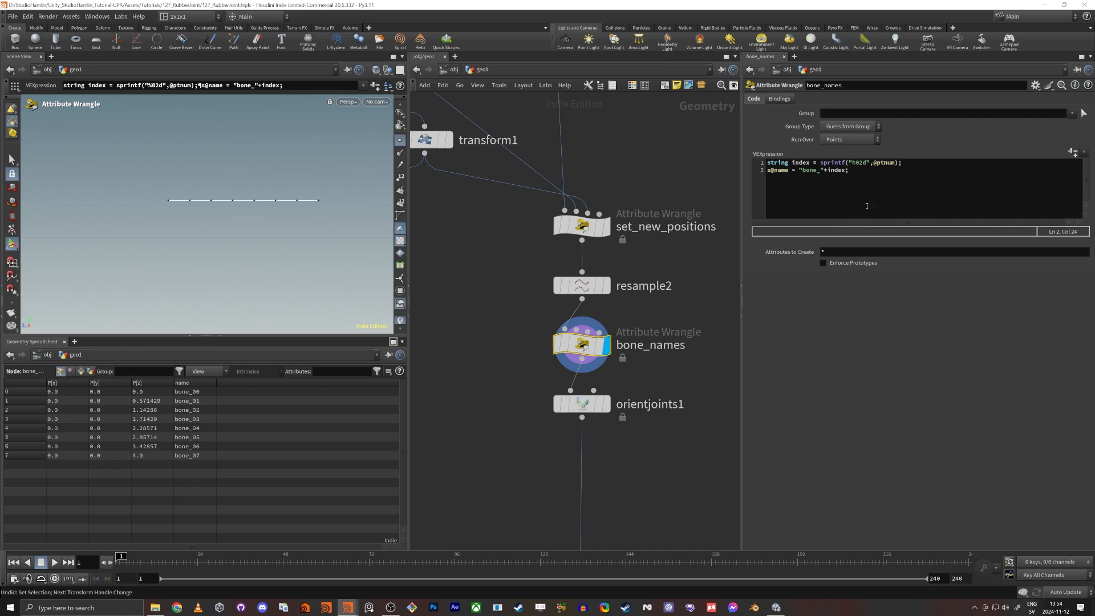
{"action": "left_click", "coordinate": [958, 207]}
{"action": "key", "text": "Return"}
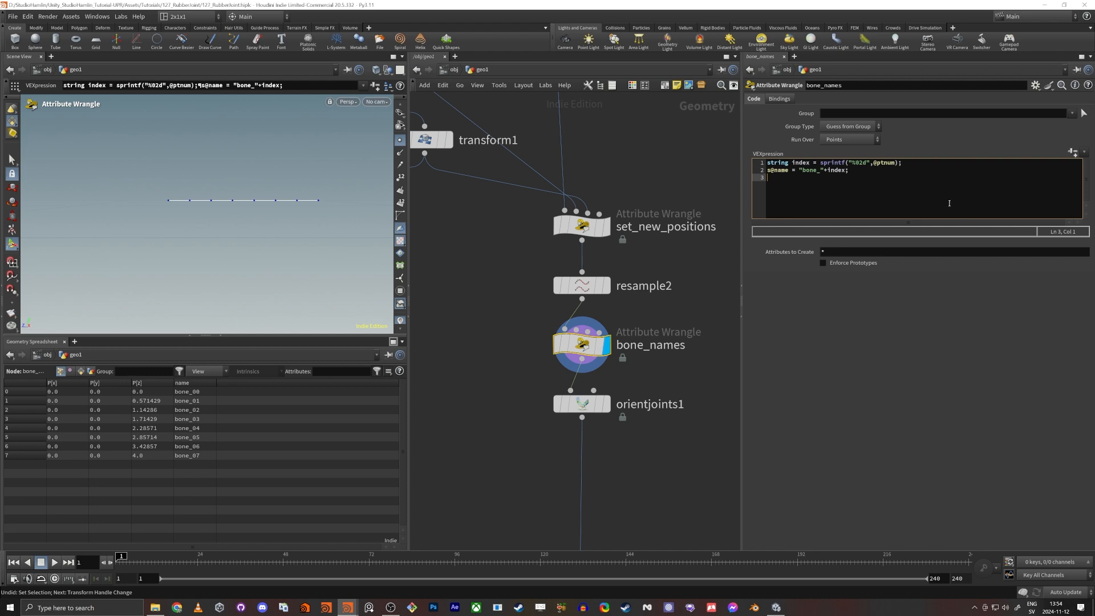
{"action": "type", "text": "if(@ptn"}
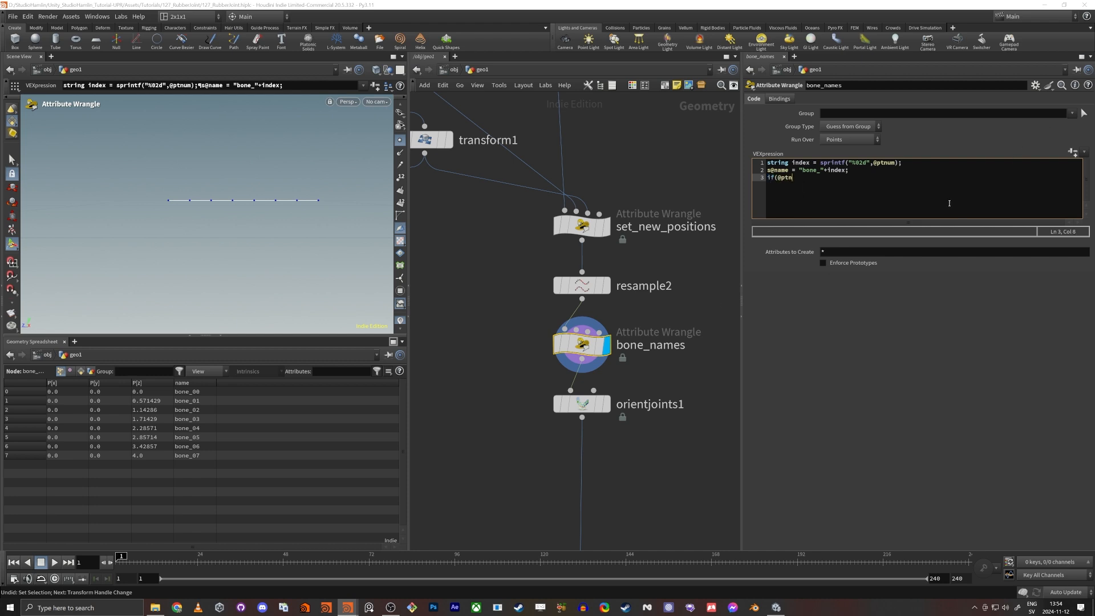
{"action": "type", "text": "um "}
{"action": "type", "text": "==0"}
{"action": "type", "text": "points"}
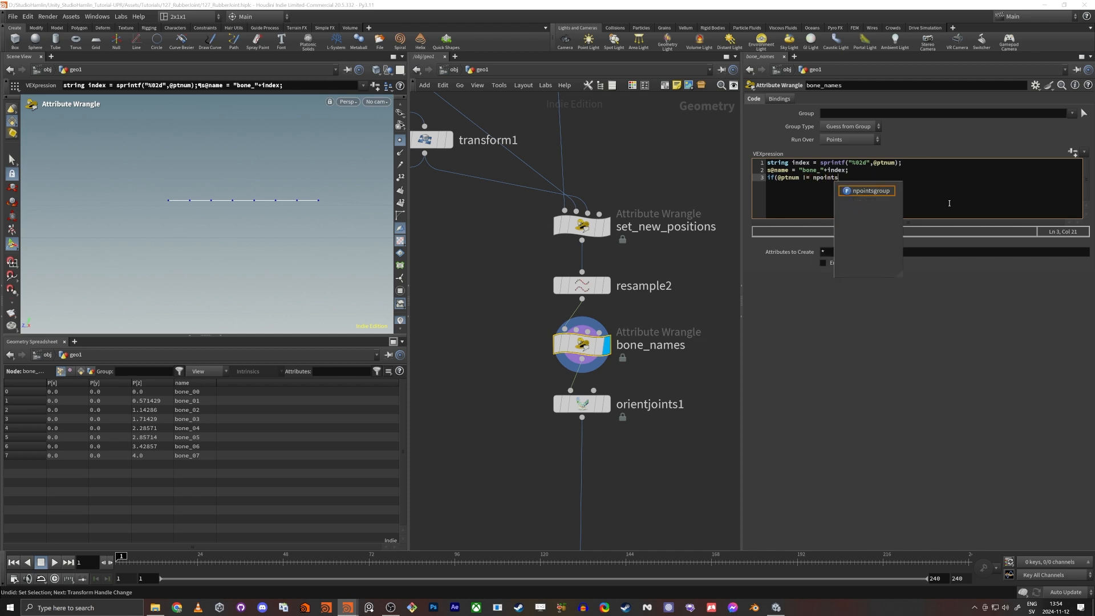
{"action": "key", "text": "BackSpace"}
{"action": "key", "text": "Return"}
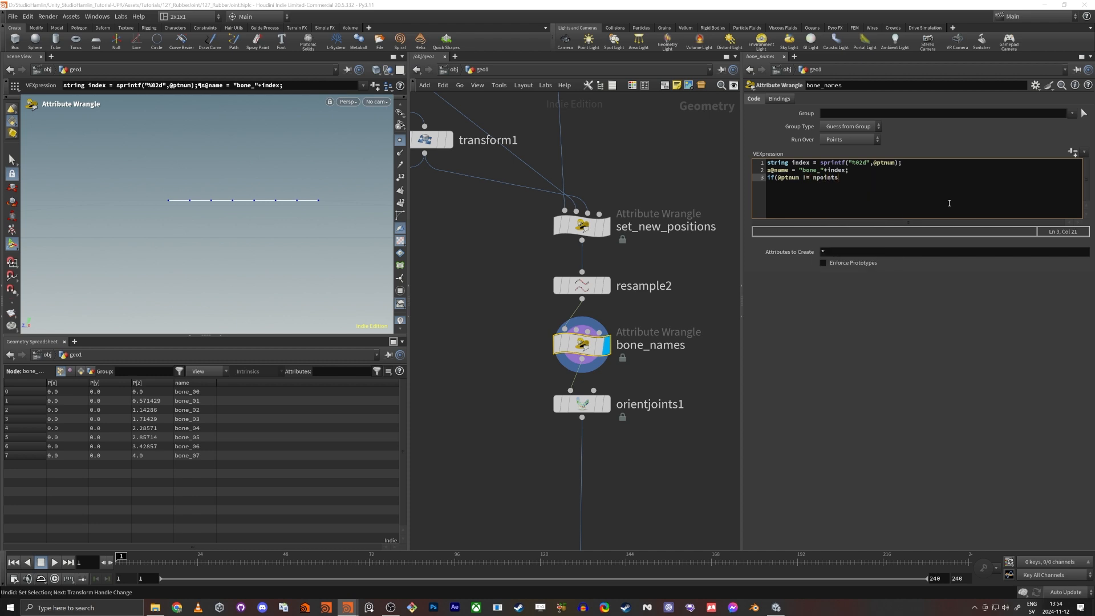
{"action": "type", "text": "(0)-1)"}
{"action": "key", "text": "Return"}
{"action": "type", "text": "{"}
{"action": "key", "text": "Left"}
{"action": "key", "text": "Return"}
{"action": "key", "text": "Return"}
{"action": "key", "text": "Up"}
{"action": "type", "text": "@group_rigBones"}
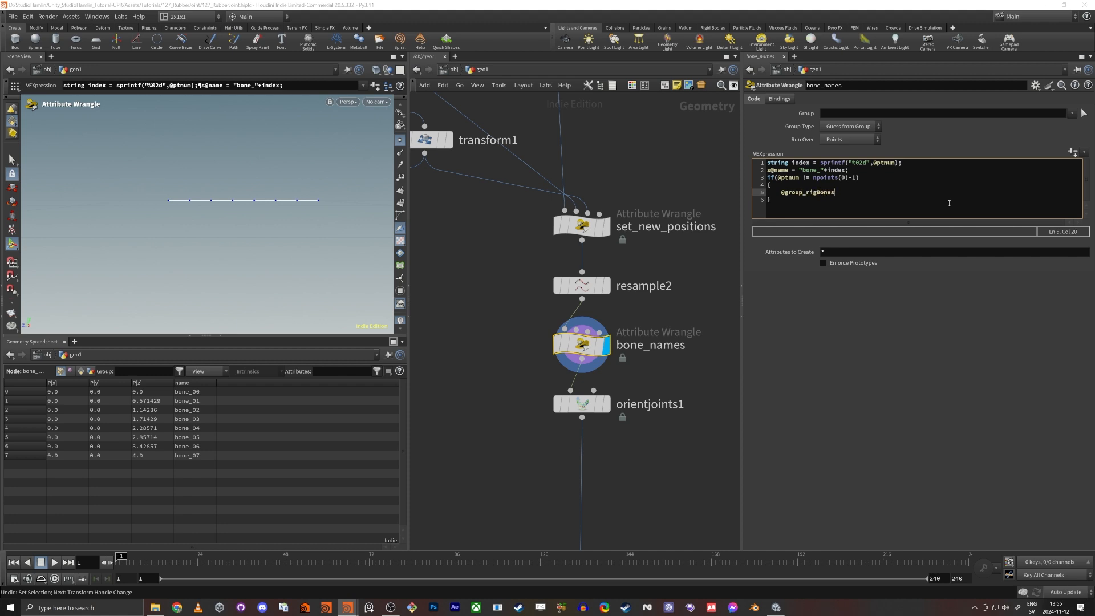
{"action": "key", "text": "ctrl+Return"}
Check the rigBones group membership of each point in the spreadsheet, sorted by point number.
{"action": "left_click", "coordinate": [257, 383]}
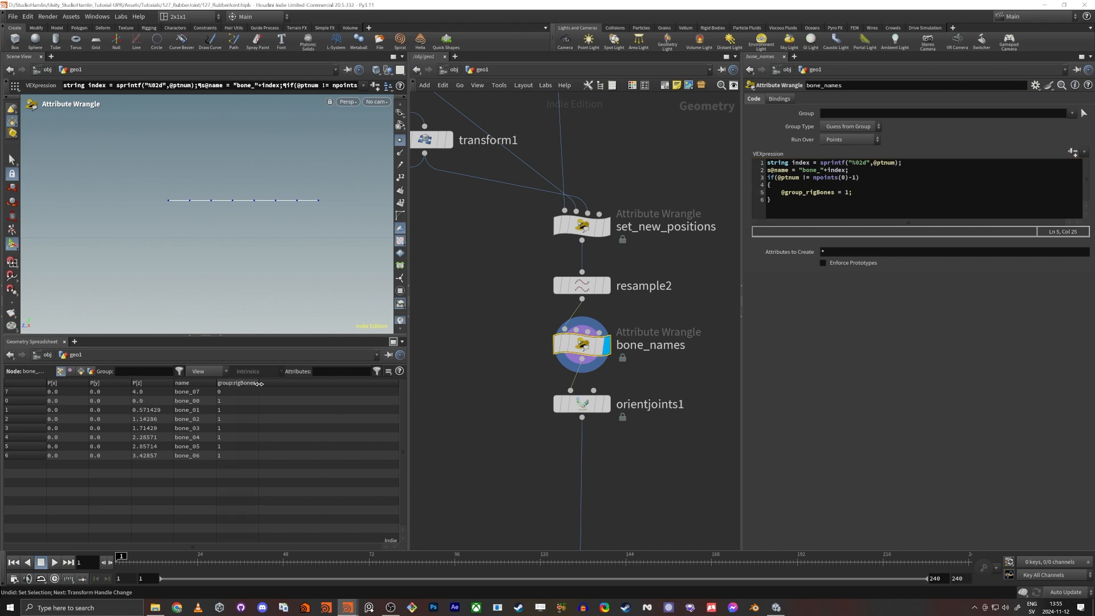
{"action": "left_click", "coordinate": [25, 385]}
{"action": "left_click_drag", "start_coordinate": [257, 384], "coordinate": [295, 385]}
{"action": "left_click", "coordinate": [859, 165]}
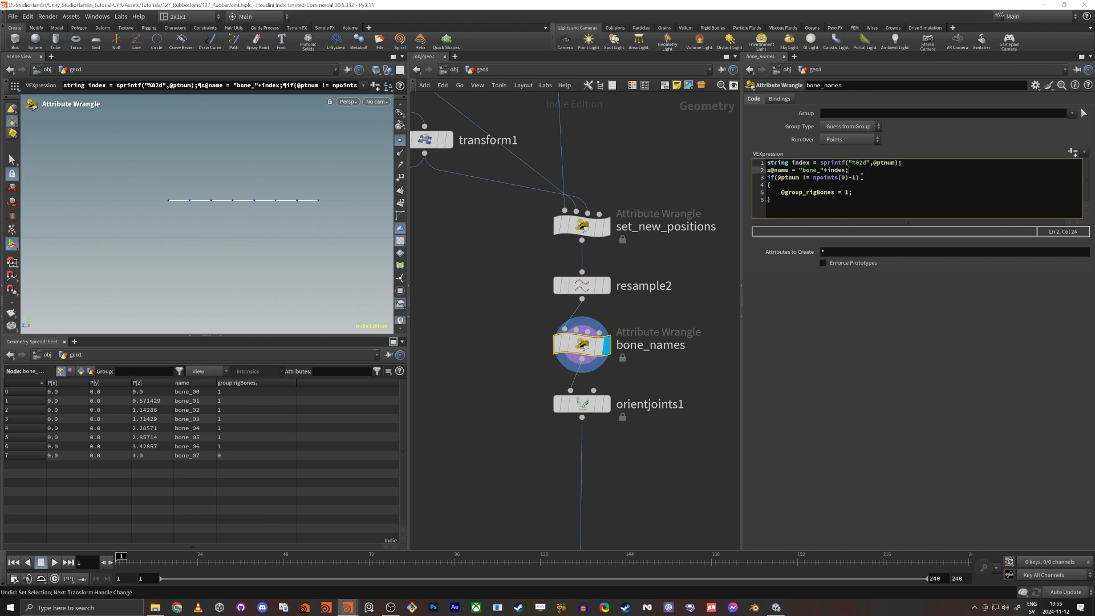
Insert a blank line above the if condition in the bone_names code and review the condition's two sides.
{"action": "left_click", "coordinate": [862, 170]}
{"action": "key", "text": "Return"}
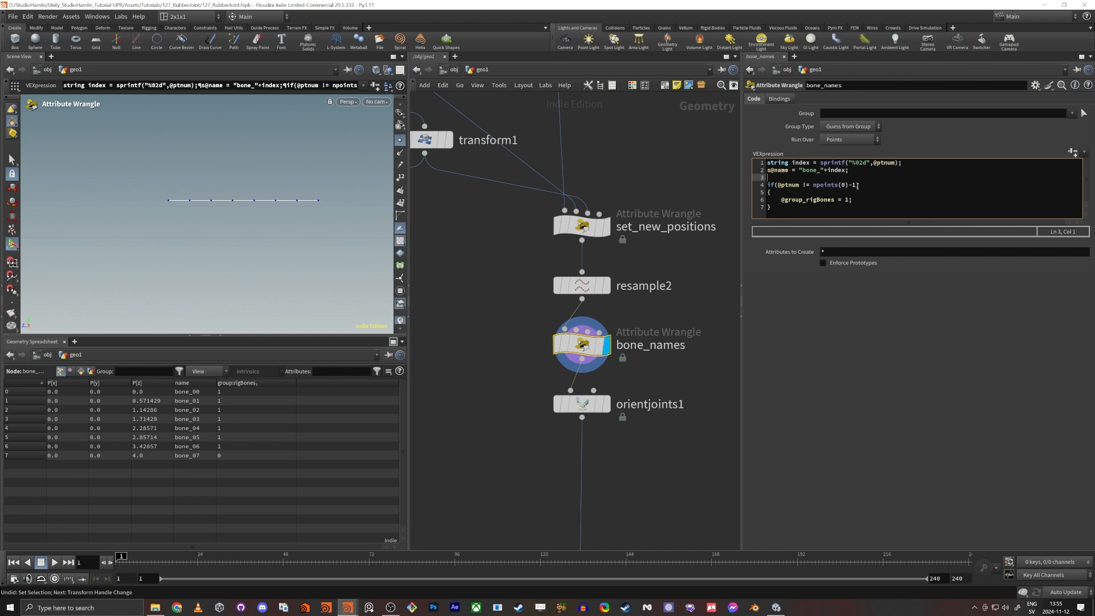
{"action": "left_click_drag", "start_coordinate": [857, 186], "coordinate": [810, 186]}
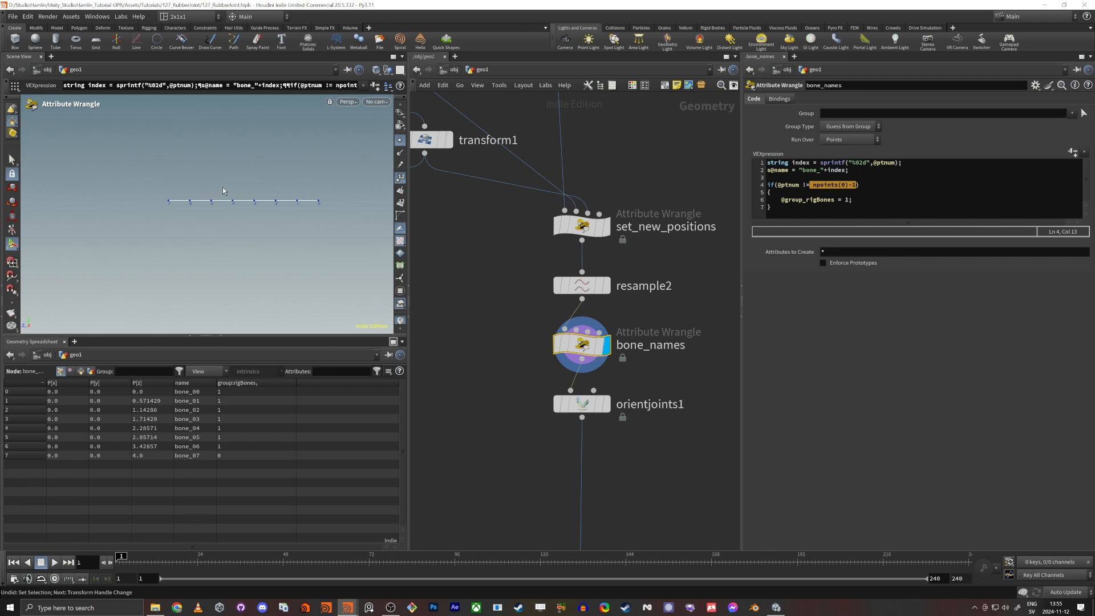
{"action": "left_click", "coordinate": [794, 178]}
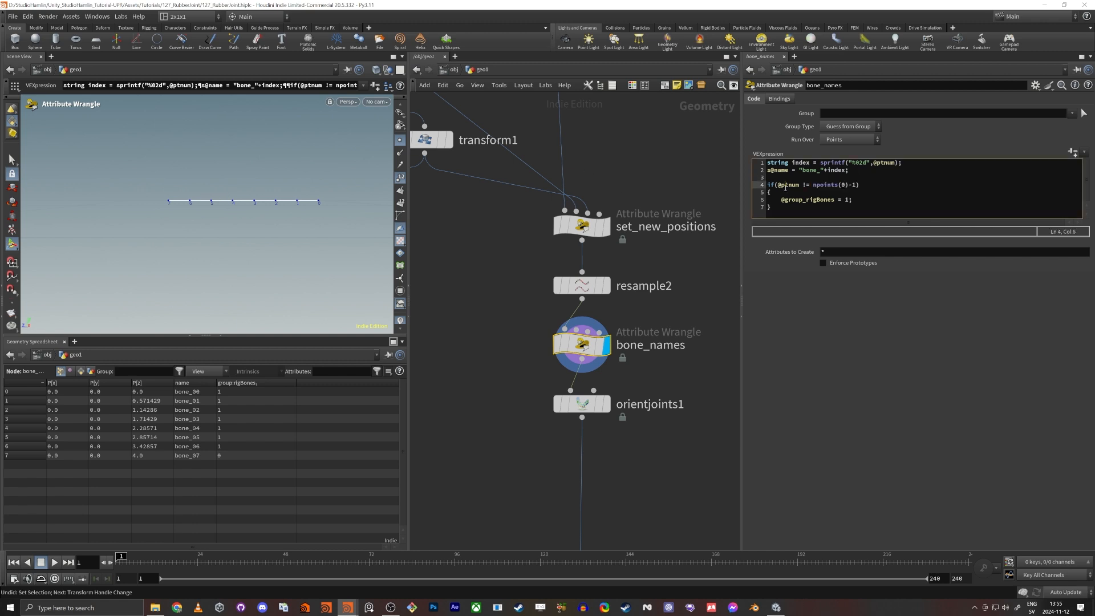
{"action": "double_click", "coordinate": [786, 186]}
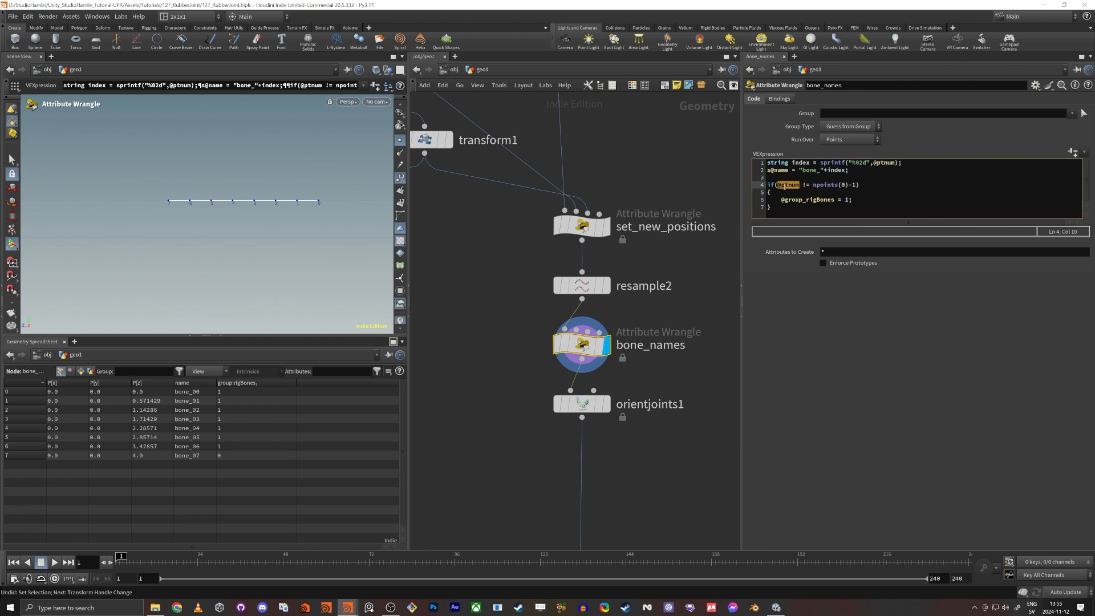
{"action": "left_click", "coordinate": [853, 185]}
Display the bonecapturelines1 node and restrict its group to rigBones.
{"action": "middle_click_drag", "start_coordinate": [492, 401], "coordinate": [477, 215]}
{"action": "scroll", "coordinate": [483, 223], "scroll_direction": "down", "scroll_amount": 5}
{"action": "middle_click_drag", "start_coordinate": [508, 315], "coordinate": [536, 265]}
{"action": "middle_click_drag", "start_coordinate": [435, 503], "coordinate": [610, 338]}
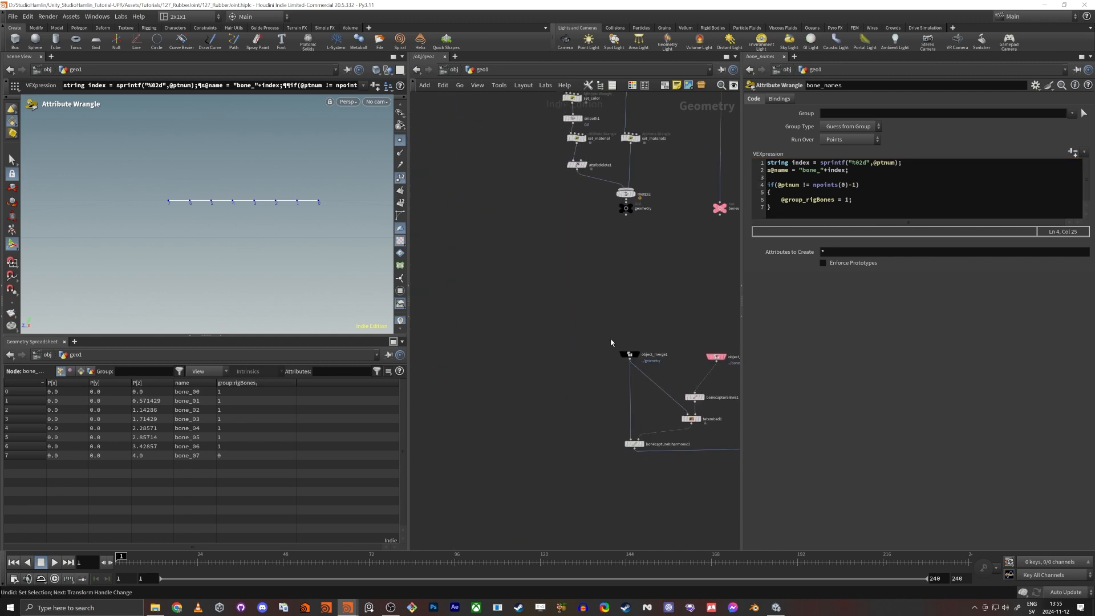
{"action": "middle_click_drag", "start_coordinate": [724, 373], "coordinate": [577, 402]}
{"action": "scroll", "coordinate": [571, 401], "scroll_direction": "up", "scroll_amount": 5}
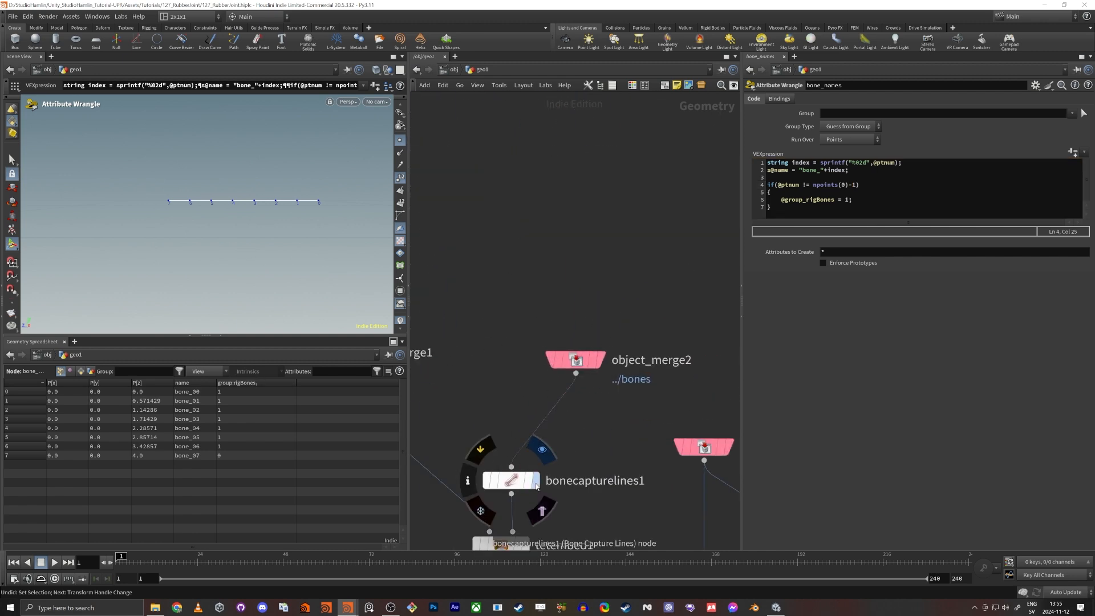
{"action": "left_click", "coordinate": [536, 481]}
{"action": "left_click", "coordinate": [511, 482]}
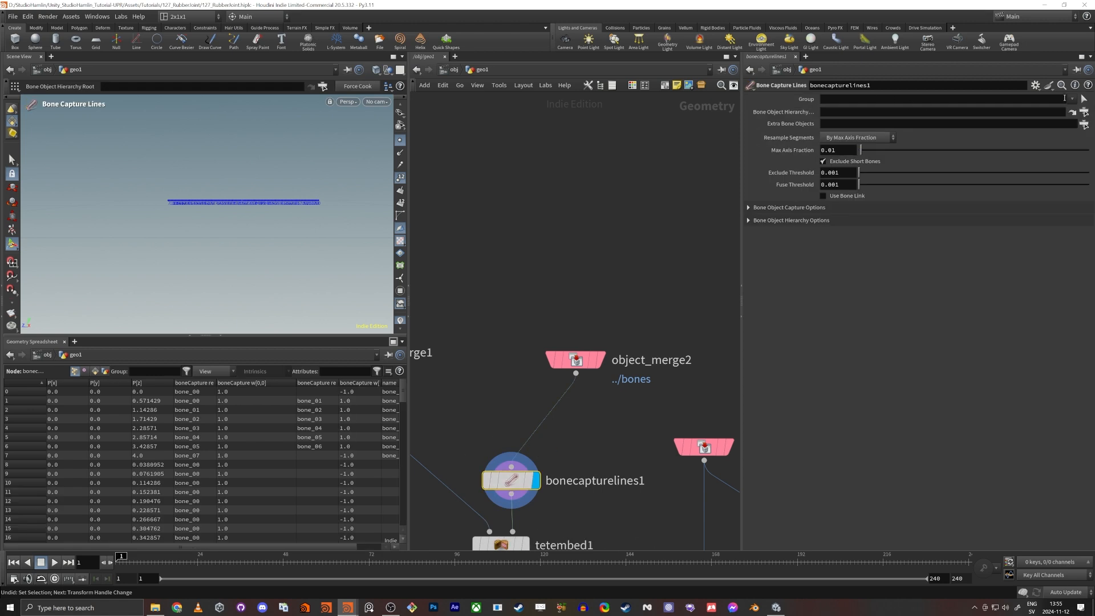
{"action": "left_click", "coordinate": [1072, 99]}
{"action": "left_click", "coordinate": [1062, 112]}
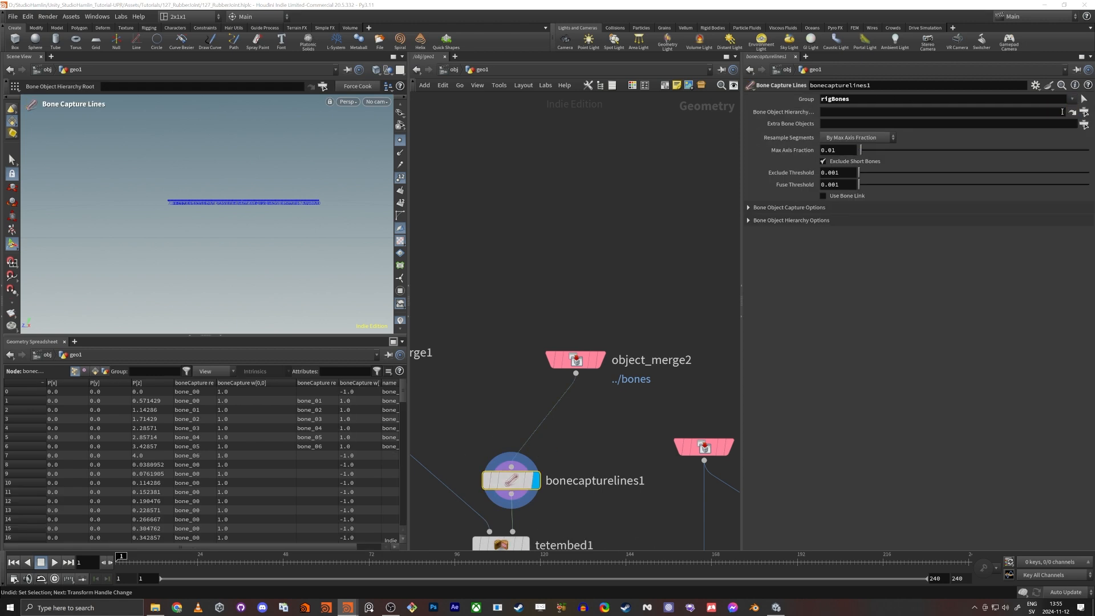
Display the bonedeform1 output and turn off the point numbers in the viewport.
{"action": "scroll", "coordinate": [491, 403], "scroll_direction": "down", "scroll_amount": 2}
{"action": "middle_click_drag", "start_coordinate": [491, 403], "coordinate": [462, 342]}
{"action": "middle_click_drag", "start_coordinate": [656, 496], "coordinate": [546, 379]}
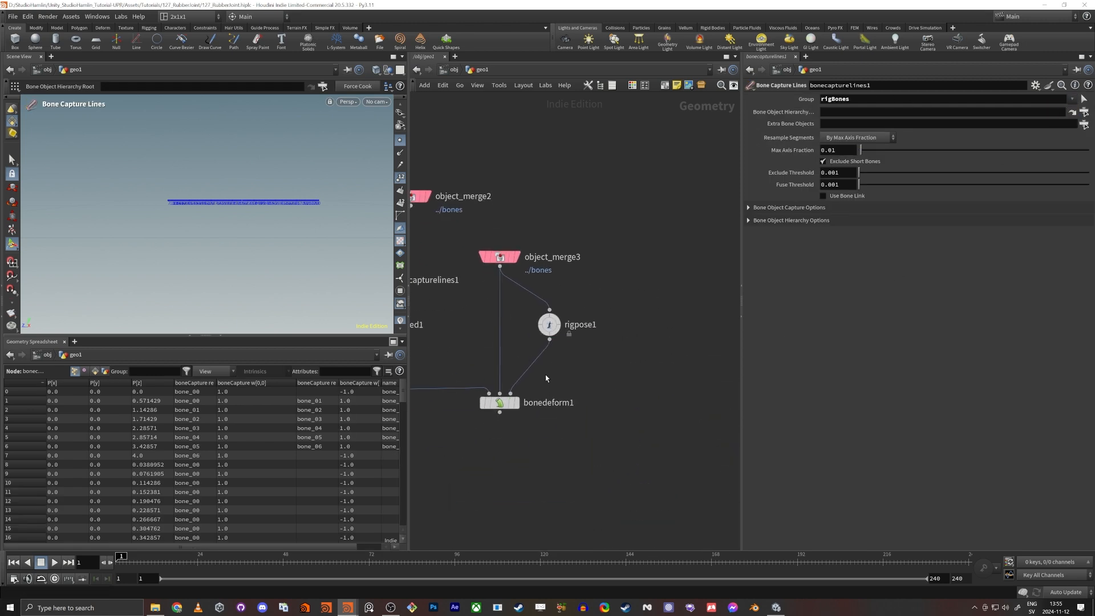
{"action": "scroll", "coordinate": [517, 418], "scroll_direction": "up", "scroll_amount": 2}
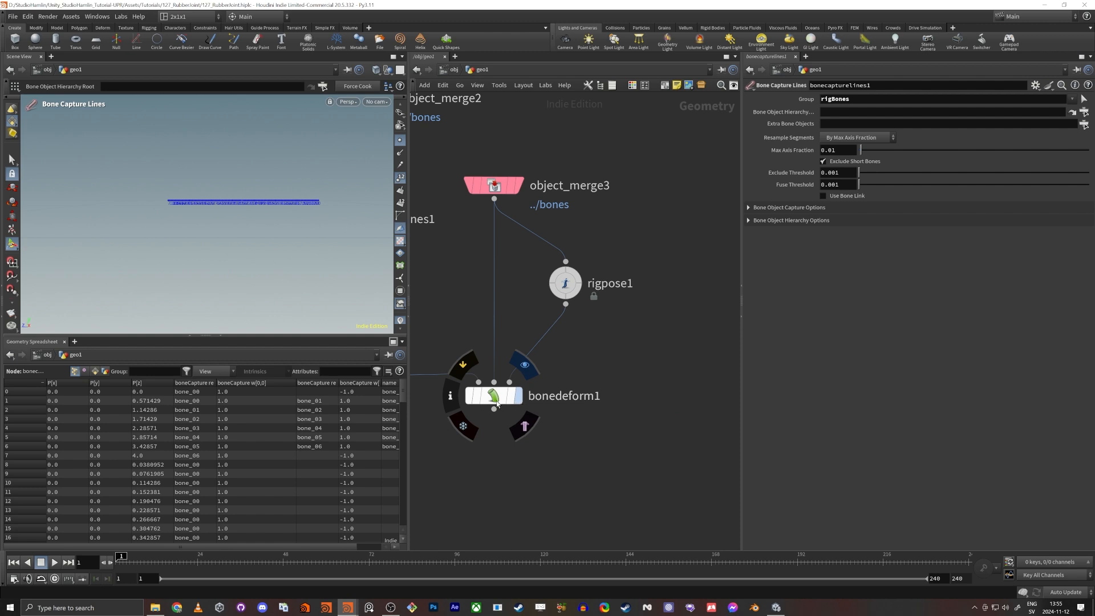
{"action": "left_click", "coordinate": [497, 402]}
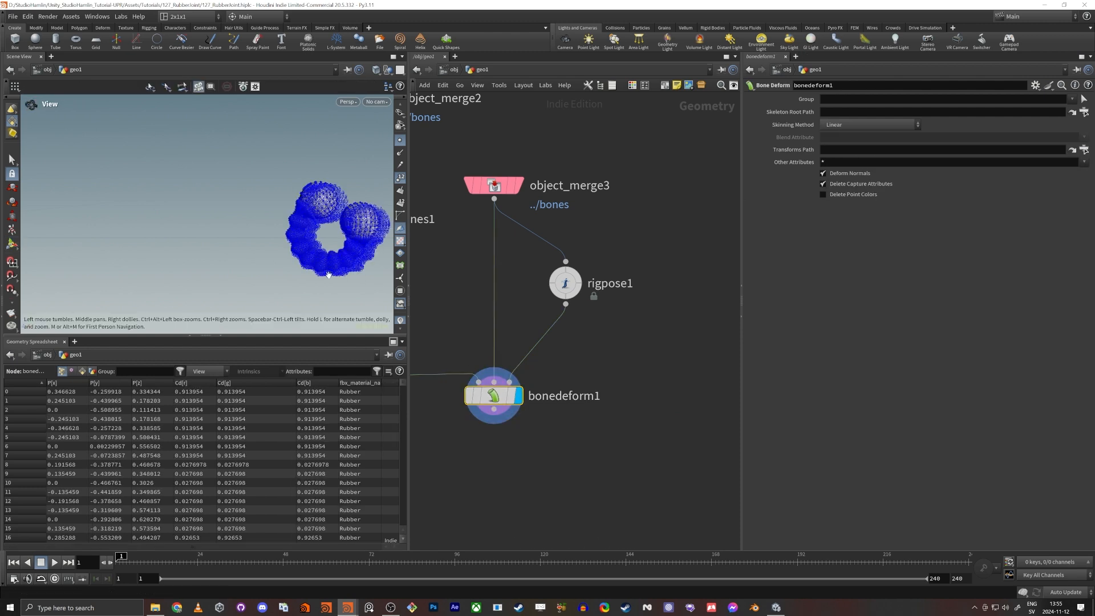
{"action": "key", "text": "Return"}
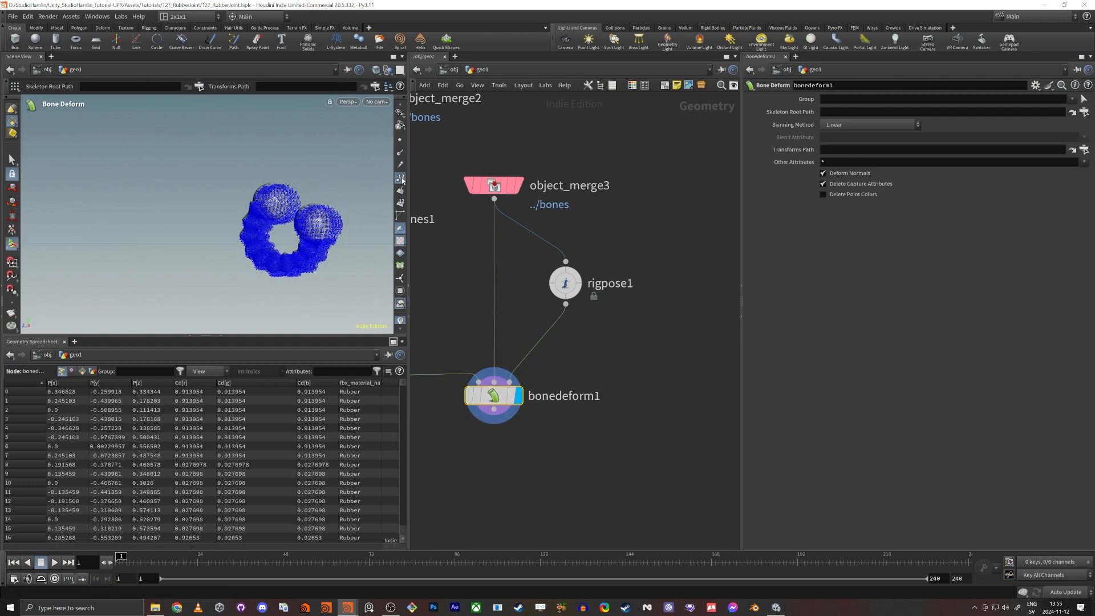
{"action": "left_click", "coordinate": [400, 177]}
{"action": "key", "text": "Escape"}
Examine the bent rubber joint from several angles, especially where the tube ends meet the two spheres.
{"action": "middle_click_drag", "start_coordinate": [307, 247], "coordinate": [265, 242]}
{"action": "right_click_drag", "start_coordinate": [265, 242], "coordinate": [344, 221]}
{"action": "left_click_drag", "start_coordinate": [272, 256], "coordinate": [344, 251]}
{"action": "key", "text": "h"}
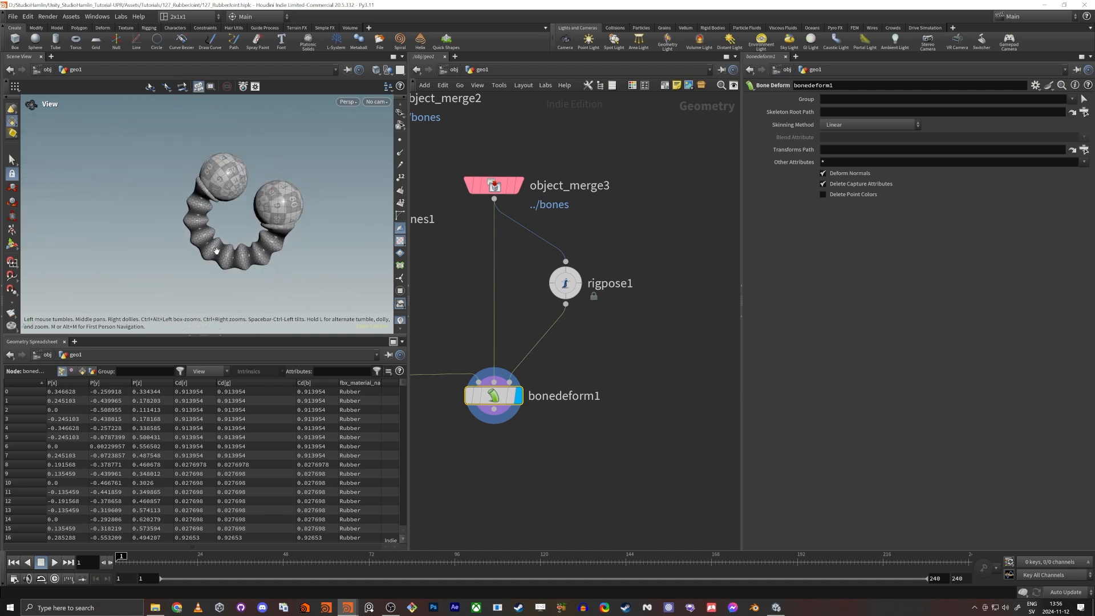
{"action": "key", "text": "Return"}
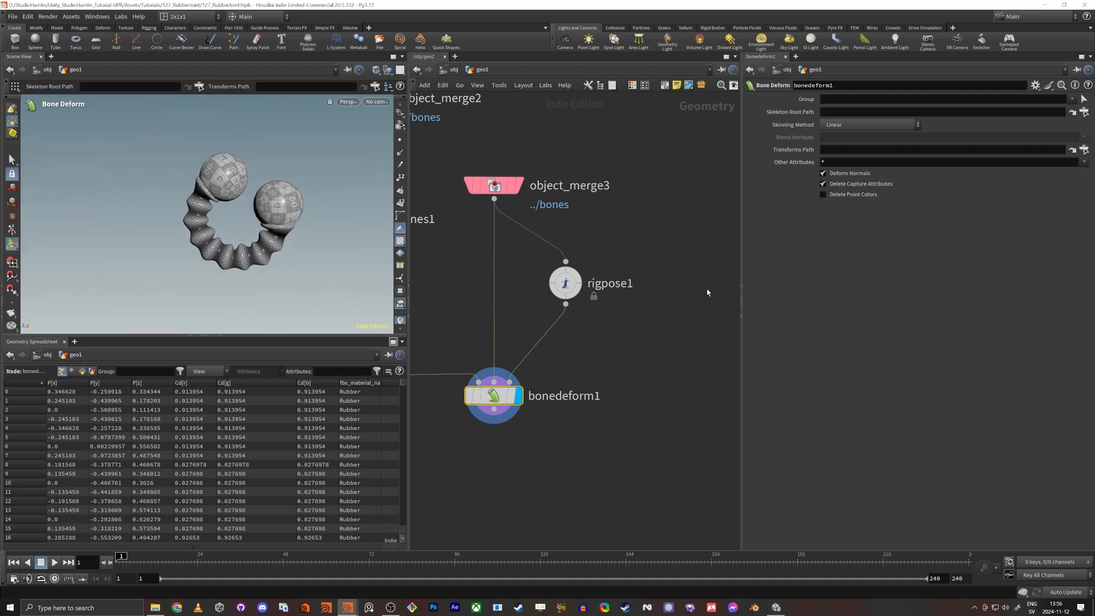
{"action": "left_click_drag", "start_coordinate": [262, 235], "coordinate": [281, 188], "text": "alt"}
{"action": "right_click_drag", "start_coordinate": [282, 188], "coordinate": [336, 175], "text": "alt"}
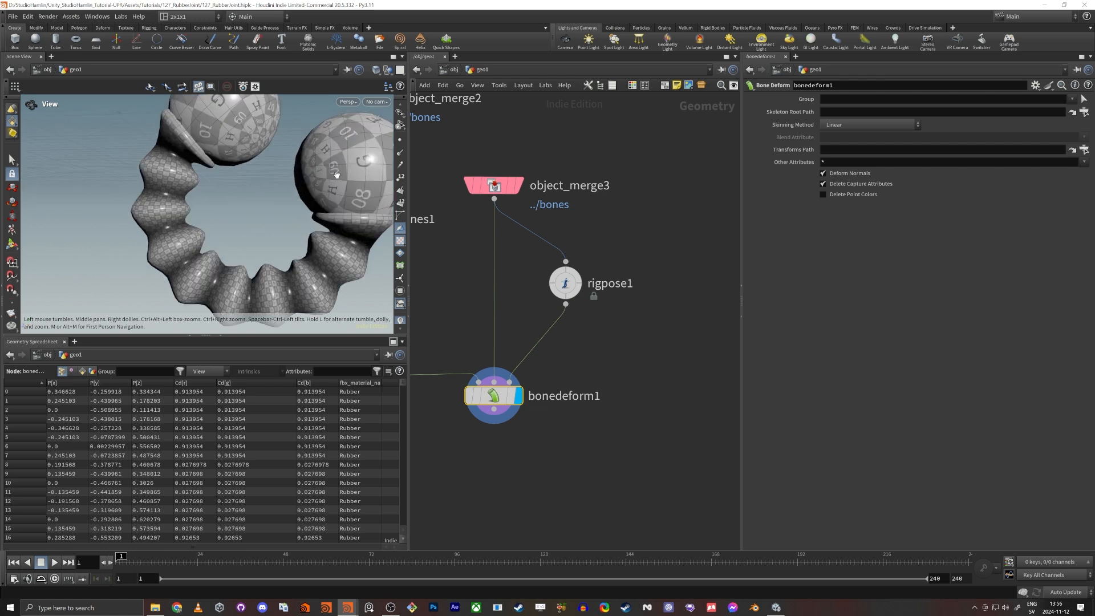
{"action": "left_click_drag", "start_coordinate": [337, 174], "coordinate": [313, 246], "text": "alt"}
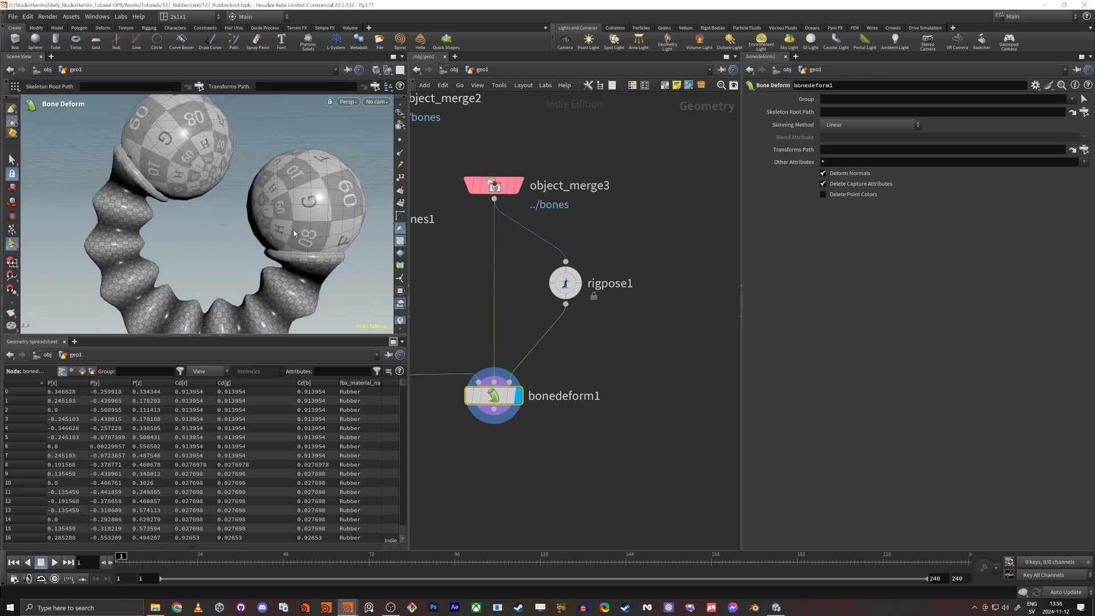
{"action": "left_click_drag", "start_coordinate": [298, 237], "coordinate": [342, 223], "text": "alt"}
Move object_merge3, rigpose1 and bonedeform1 together farther away from the capture nodes to free up space.
{"action": "scroll", "coordinate": [481, 310], "scroll_direction": "down", "scroll_amount": 8}
{"action": "left_click_drag", "start_coordinate": [587, 345], "coordinate": [647, 231]}
{"action": "left_click_drag", "start_coordinate": [608, 305], "coordinate": [743, 330]}
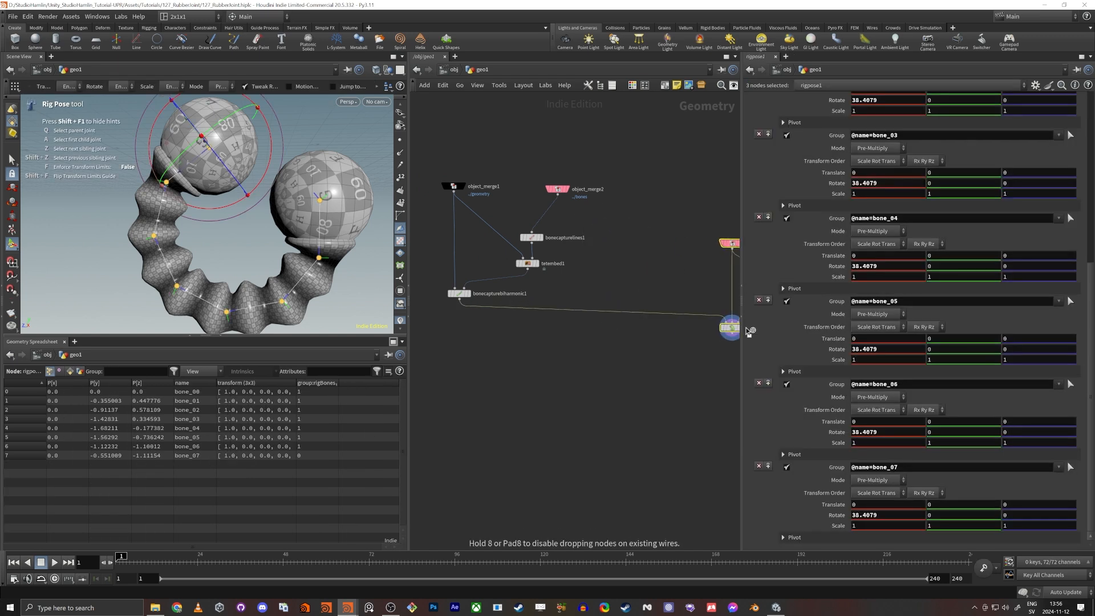
{"action": "key", "text": "ctrl+z"}
{"action": "middle_click_drag", "start_coordinate": [622, 312], "coordinate": [635, 307]}
{"action": "key", "text": "l"}
{"action": "left_click_drag", "start_coordinate": [615, 304], "coordinate": [699, 310]}
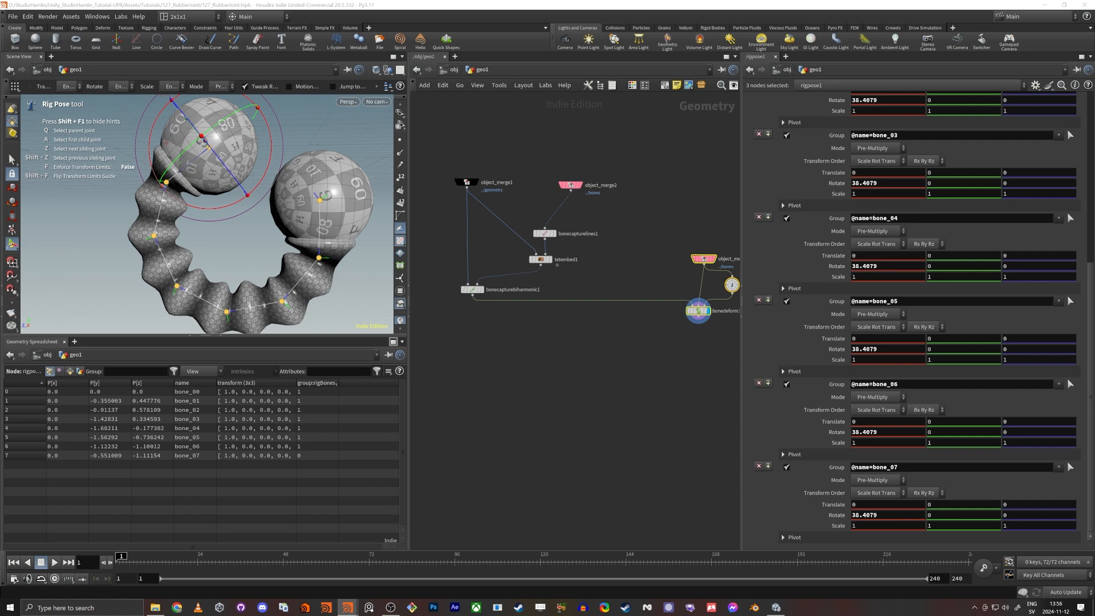
Add a ROP FBX Character Output node below bonecapturebiharmonic1.
{"action": "scroll", "coordinate": [644, 299], "scroll_direction": "up", "scroll_amount": 1}
{"action": "middle_click_drag", "start_coordinate": [448, 336], "coordinate": [533, 321]}
{"action": "left_click", "coordinate": [489, 321]}
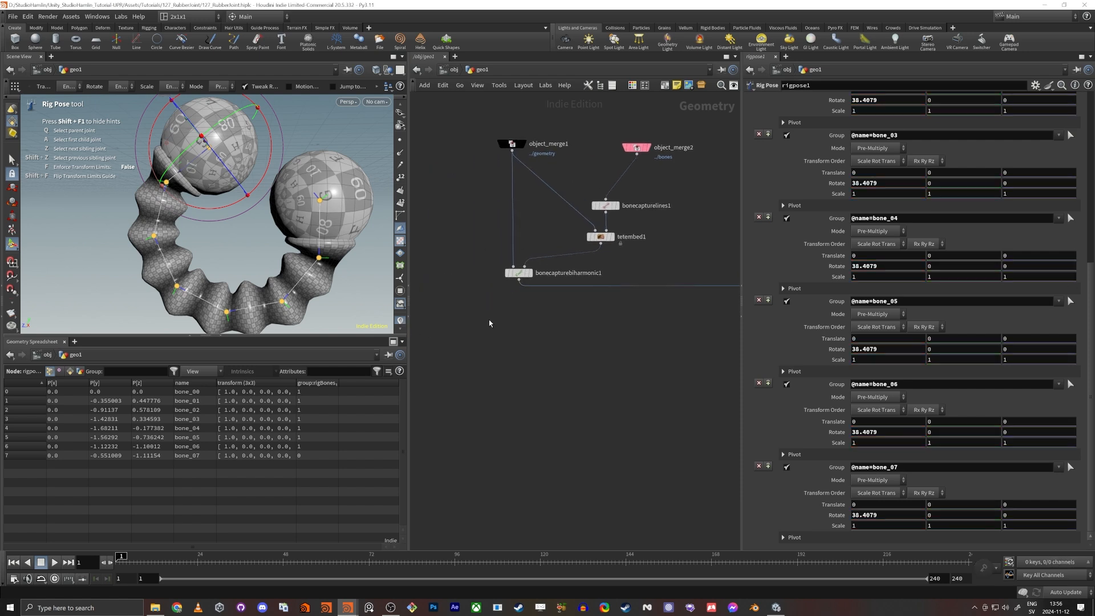
{"action": "key", "text": "Tab"}
{"action": "type", "text": "rop fbx"}
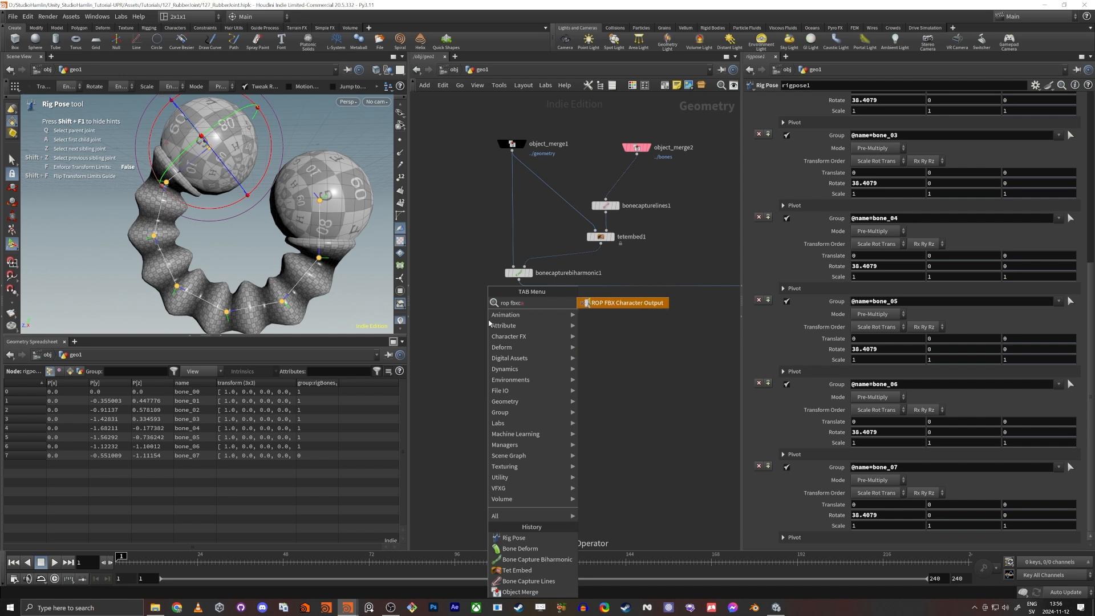
{"action": "type", "text": "c"}
{"action": "key", "text": "Return"}
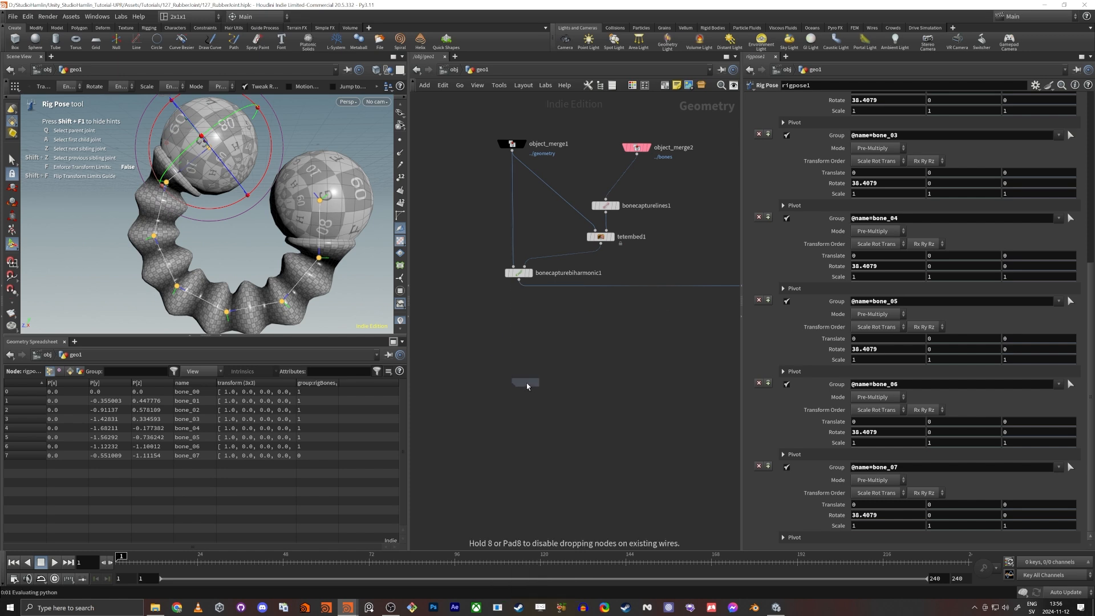
{"action": "left_click", "coordinate": [524, 381]}
Duplicate object_merge2, then wire bonecapturebiharmonic1 into the FBX output's first input and the duplicated bones merge into its second.
{"action": "left_click_drag", "start_coordinate": [637, 147], "coordinate": [577, 352], "text": "alt"}
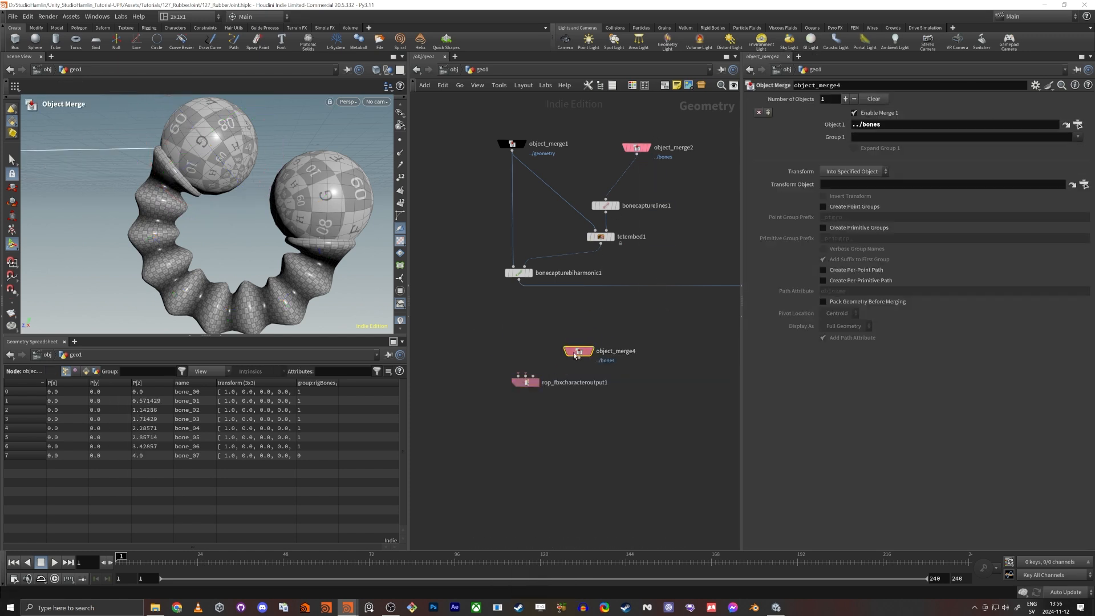
{"action": "left_click_drag", "start_coordinate": [514, 388], "coordinate": [507, 409]}
{"action": "left_click_drag", "start_coordinate": [550, 249], "coordinate": [642, 193]}
{"action": "left_click_drag", "start_coordinate": [493, 298], "coordinate": [607, 190], "text": "shift"}
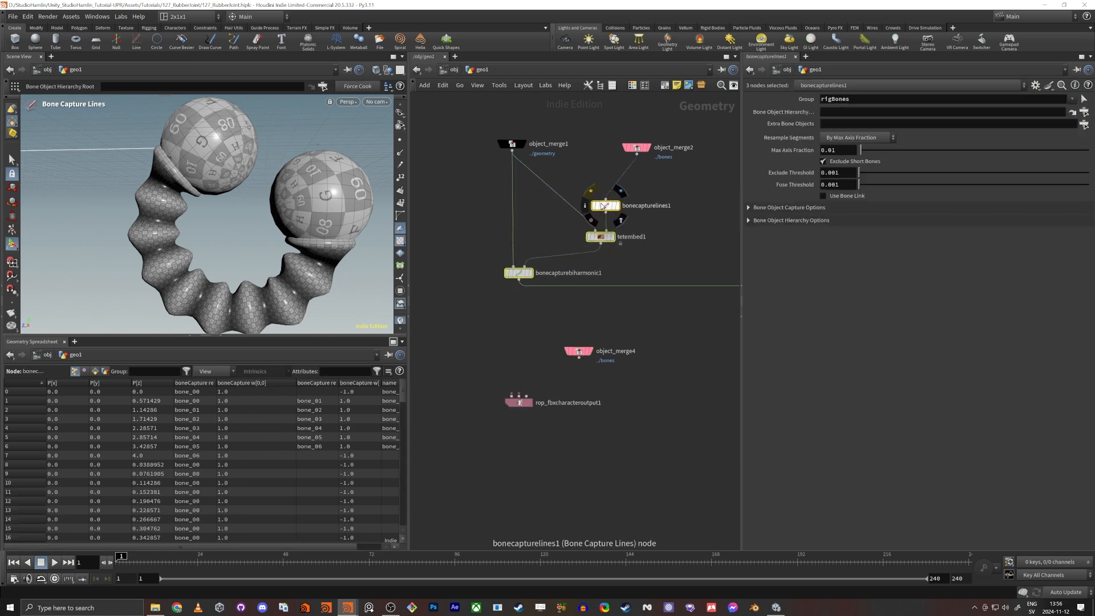
{"action": "left_click", "coordinate": [544, 331]}
{"action": "left_click_drag", "start_coordinate": [578, 350], "coordinate": [519, 279]}
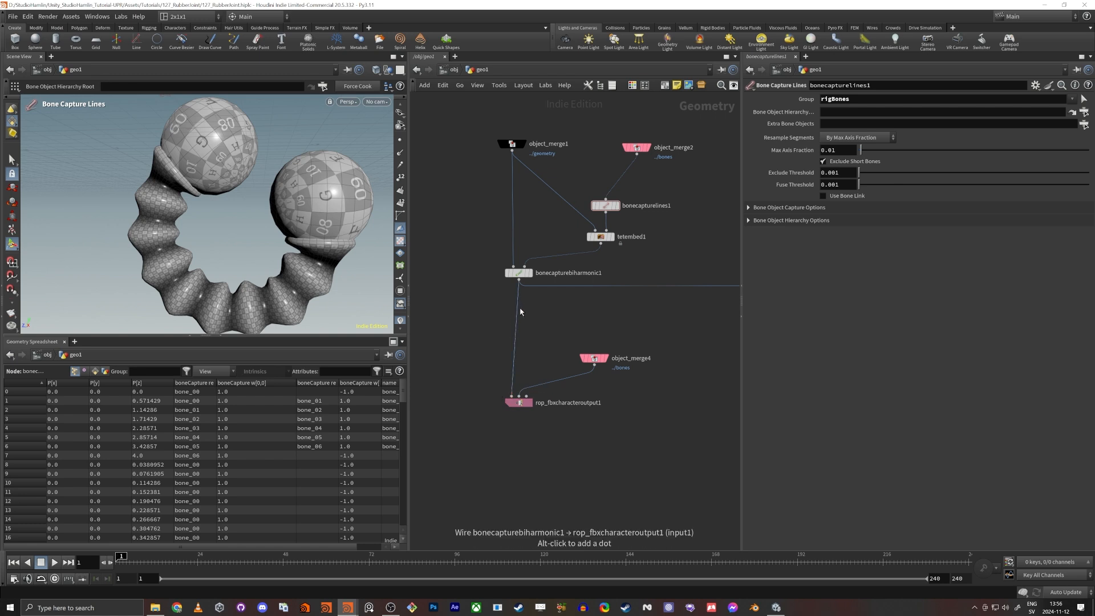
Insert a Configure Clip Info node on the wire between object_merge4 and the FBX character output.
{"action": "scroll", "coordinate": [521, 352], "scroll_direction": "up", "scroll_amount": 3}
{"action": "key", "text": "Tab"}
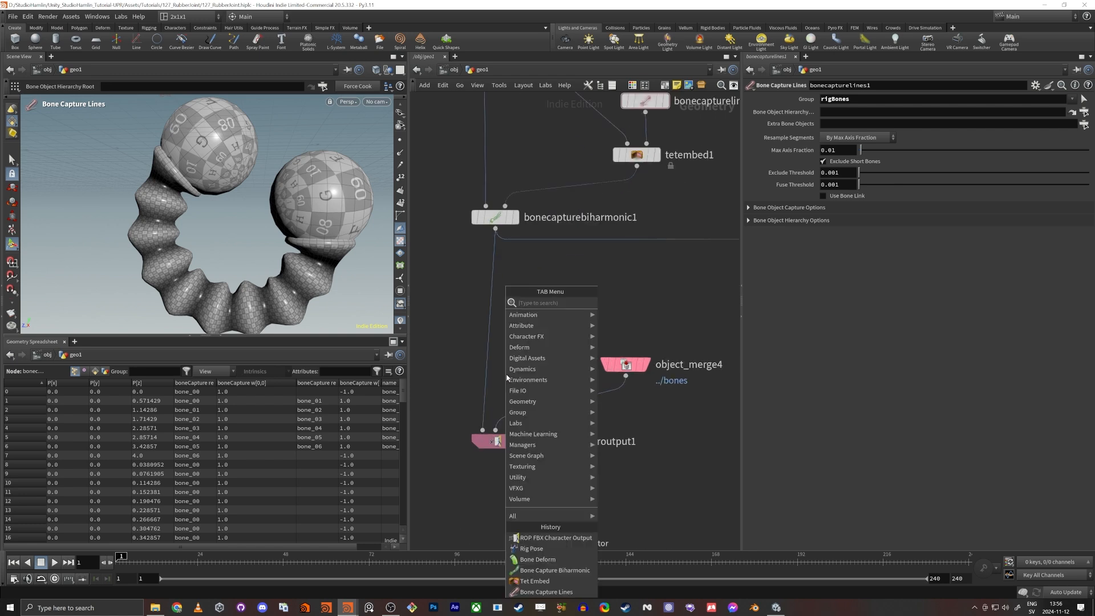
{"action": "type", "text": "confi cl"}
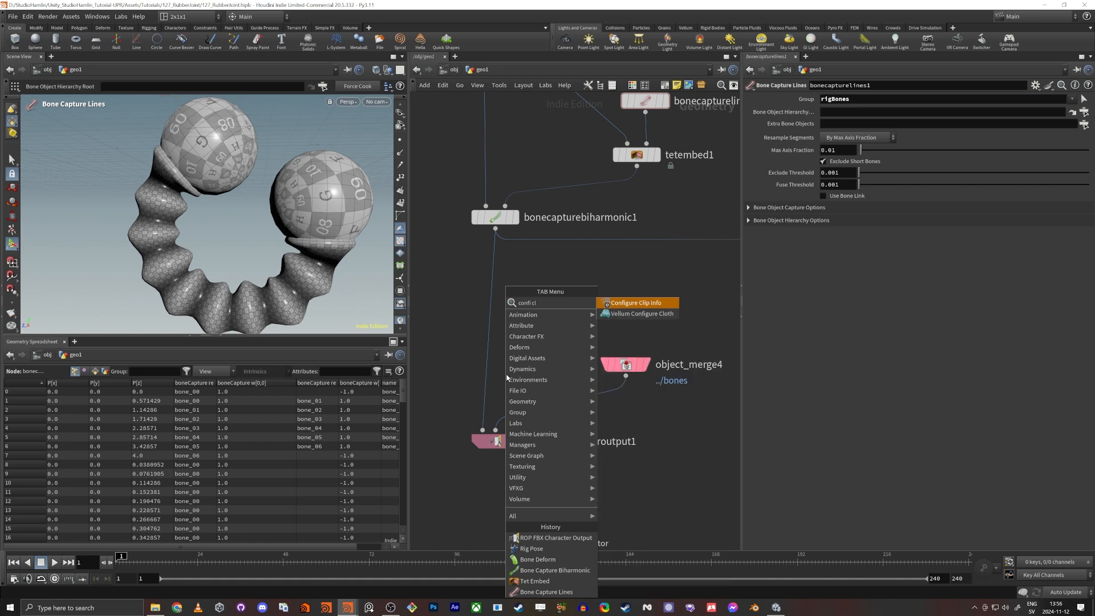
{"action": "key", "text": "Return"}
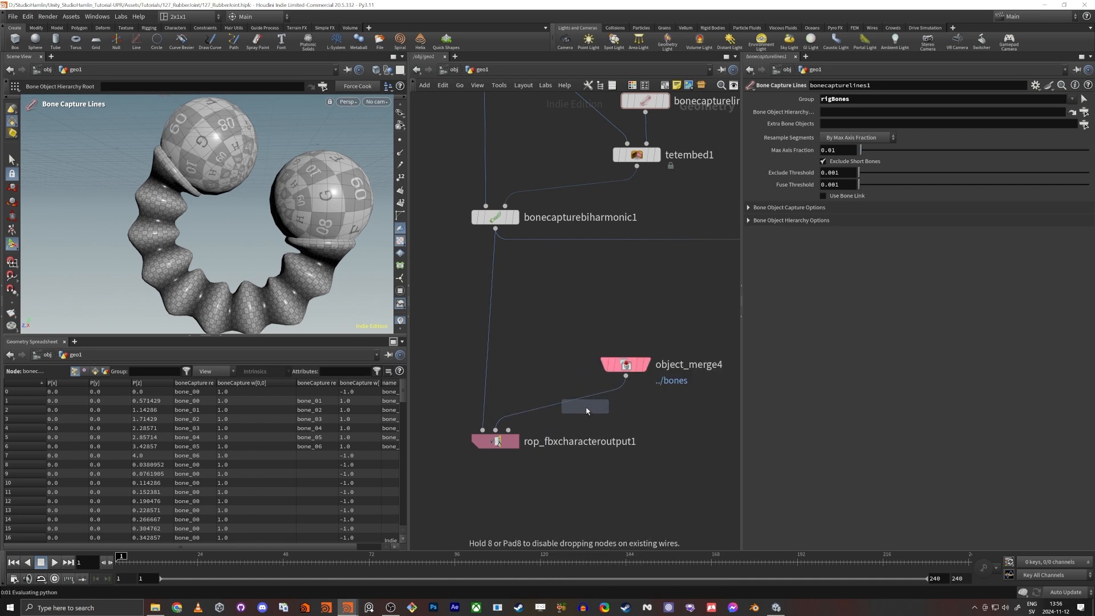
{"action": "left_click", "coordinate": [573, 412]}
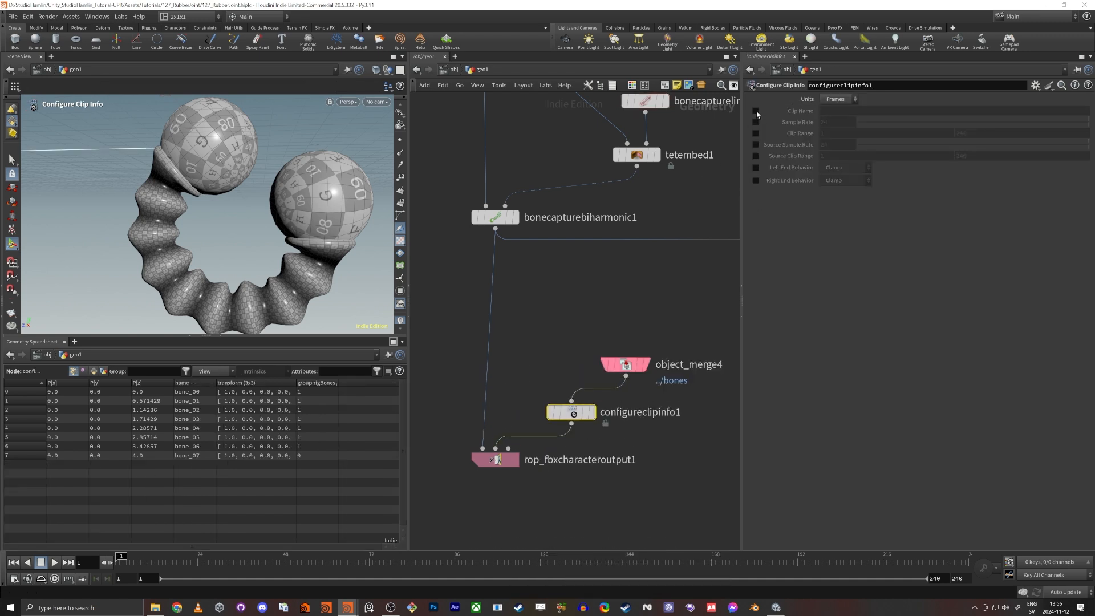
Enable all parameters of the Configure Clip Info node, from clip name to right end behavior, and name the clip Default.
{"action": "left_click_drag", "start_coordinate": [757, 114], "coordinate": [756, 180]}
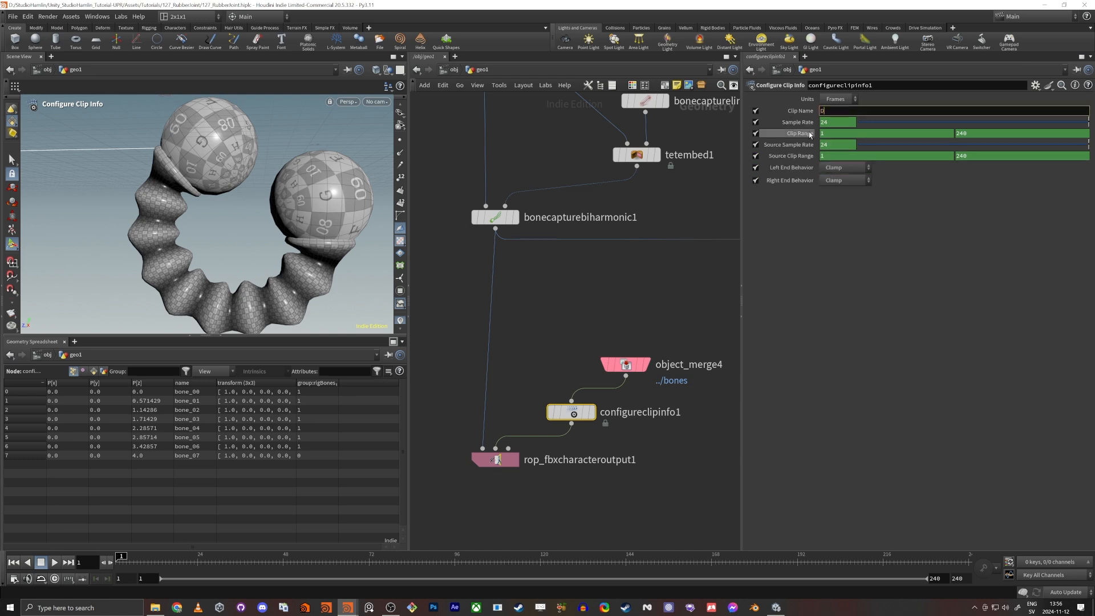
{"action": "type", "text": "Default"}
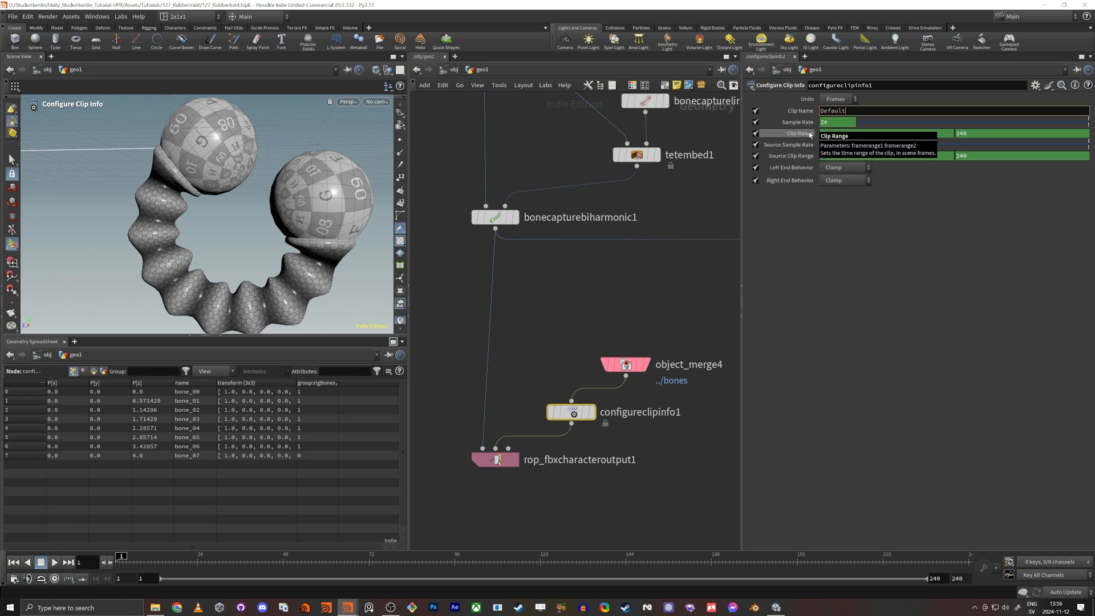
{"action": "key", "text": "Return"}
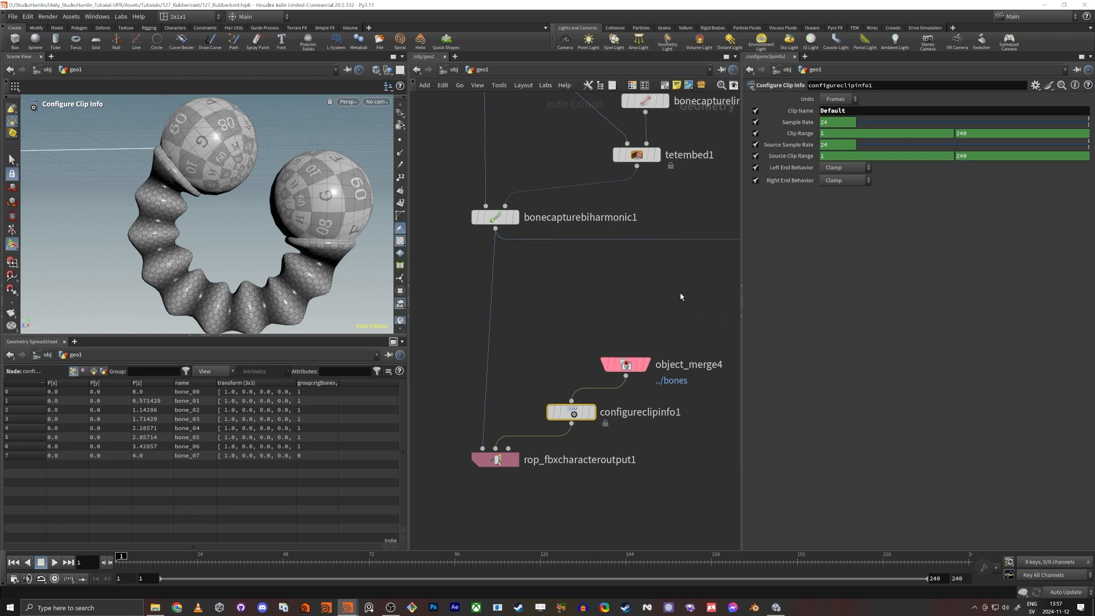
Set the clip name of rop_fbxcharacteroutput1 to Default.
{"action": "left_click", "coordinate": [496, 459]}
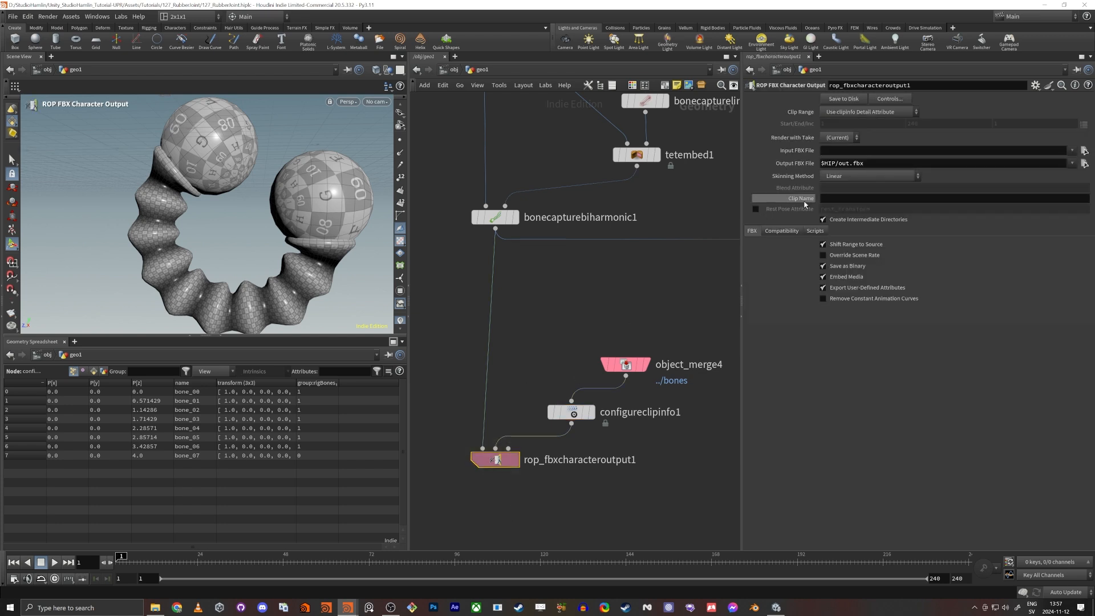
{"action": "left_click", "coordinate": [834, 198]}
{"action": "type", "text": "Default"}
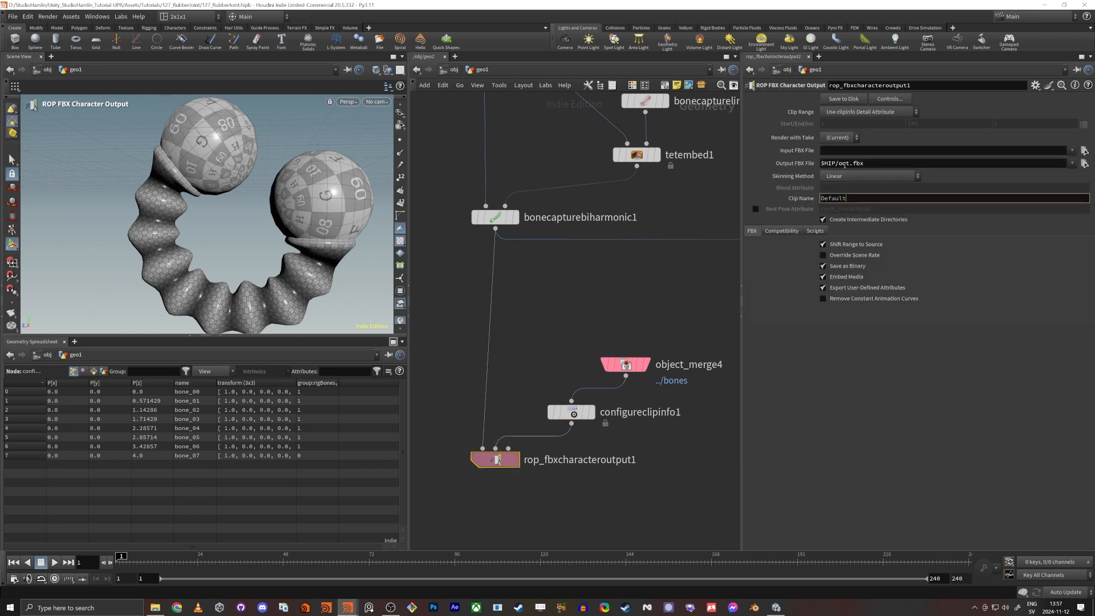
Set the output FBX file to $HIP/RubberJoint.fbx and try to save the character to disk.
{"action": "double_click", "coordinate": [845, 164]}
{"action": "type", "text": "R"}
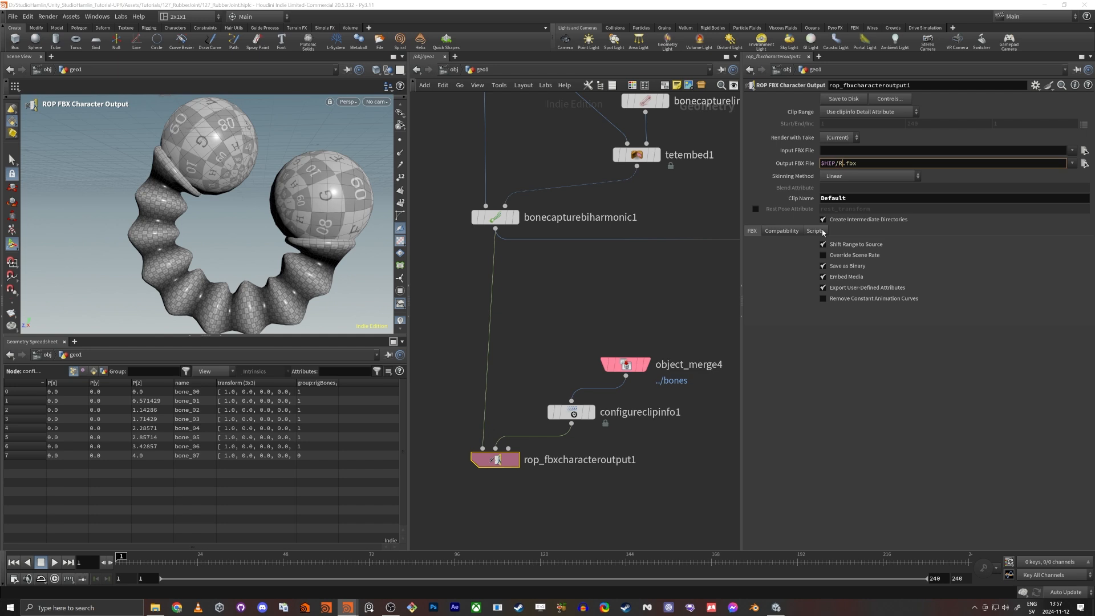
{"action": "type", "text": "ubberJoint"}
{"action": "key", "text": "Return"}
{"action": "left_click", "coordinate": [848, 100]}
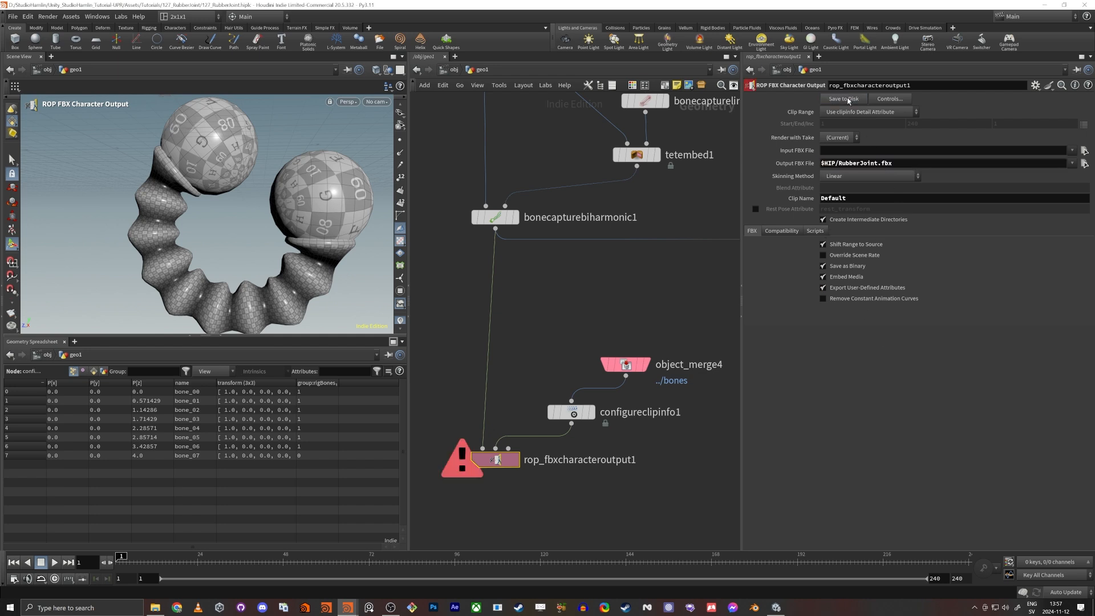
Move the geometry null further below merge2 to make room for another node.
{"action": "middle_click", "coordinate": [511, 458]}
{"action": "middle_click_drag", "start_coordinate": [480, 307], "coordinate": [548, 437]}
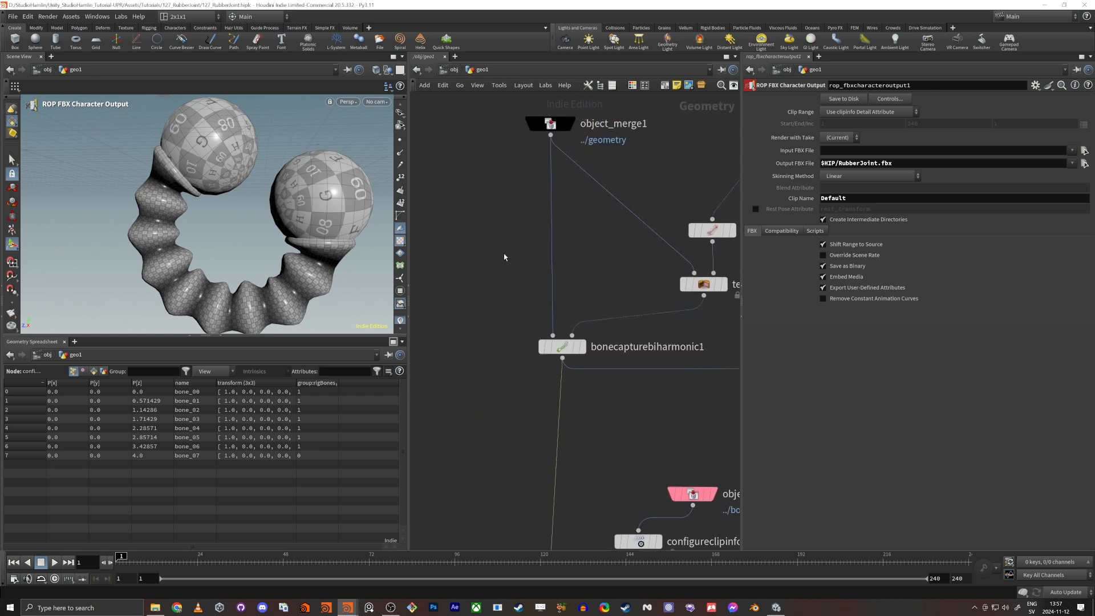
{"action": "middle_click_drag", "start_coordinate": [506, 255], "coordinate": [525, 411]}
{"action": "scroll", "coordinate": [521, 378], "scroll_direction": "down", "scroll_amount": 7}
{"action": "mouse_move", "coordinate": [516, 306]}
{"action": "middle_mouse_down"}
{"action": "mouse_move", "coordinate": [521, 378]}
{"action": "mouse_move", "coordinate": [479, 337]}
{"action": "mouse_move", "coordinate": [562, 499]}
{"action": "middle_mouse_up"}
{"action": "left_click", "coordinate": [498, 331]}
{"action": "scroll", "coordinate": [497, 334], "scroll_direction": "up", "scroll_amount": 3}
{"action": "scroll", "coordinate": [535, 183], "scroll_direction": "up", "scroll_amount": 4}
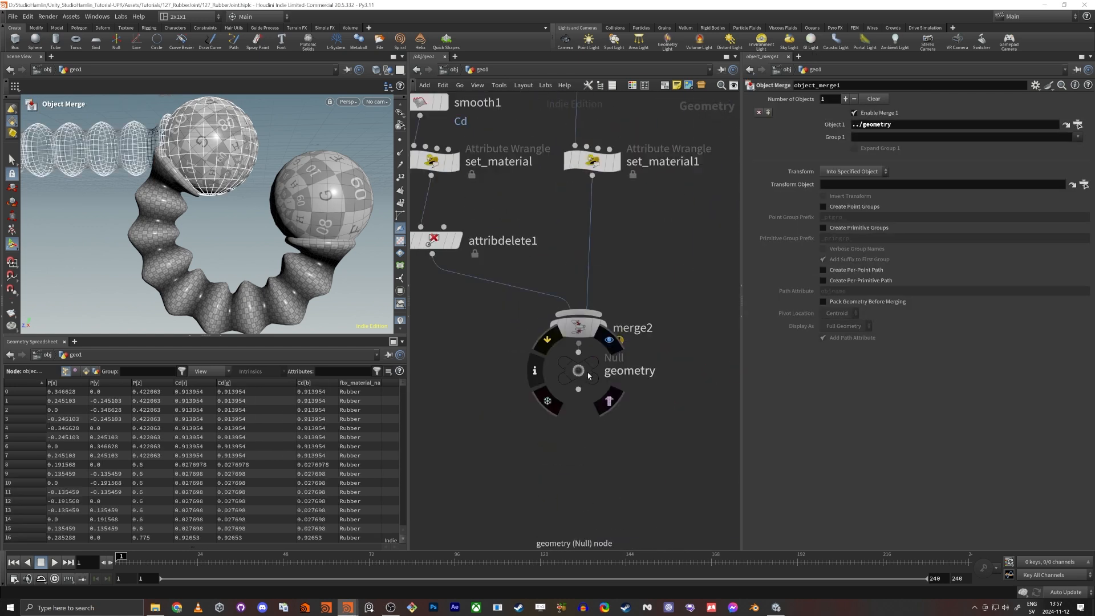
{"action": "left_click_drag", "start_coordinate": [579, 366], "coordinate": [578, 473]}
Display merge2 and examine its primitive attributes in the geometry spreadsheet.
{"action": "left_click", "coordinate": [599, 331]}
{"action": "left_click", "coordinate": [582, 329]}
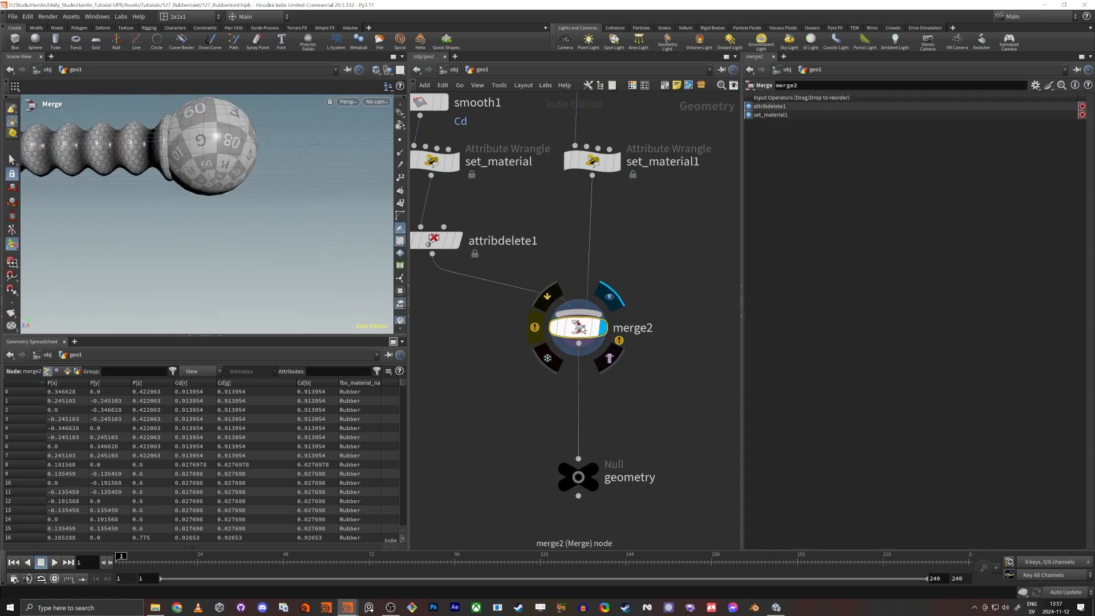
{"action": "middle_click", "coordinate": [582, 329]}
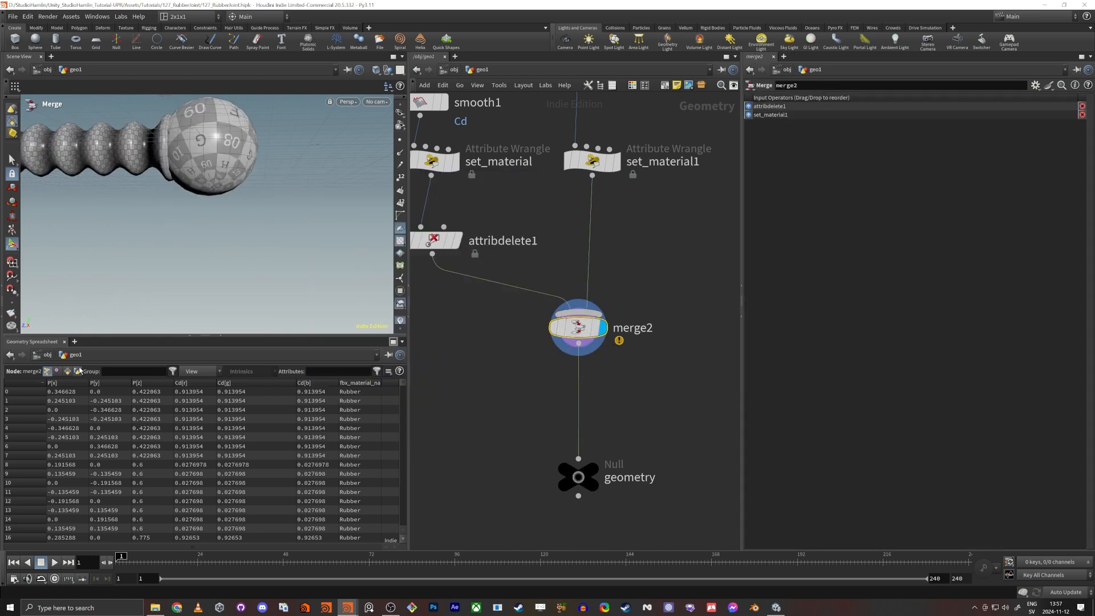
{"action": "left_click", "coordinate": [68, 371]}
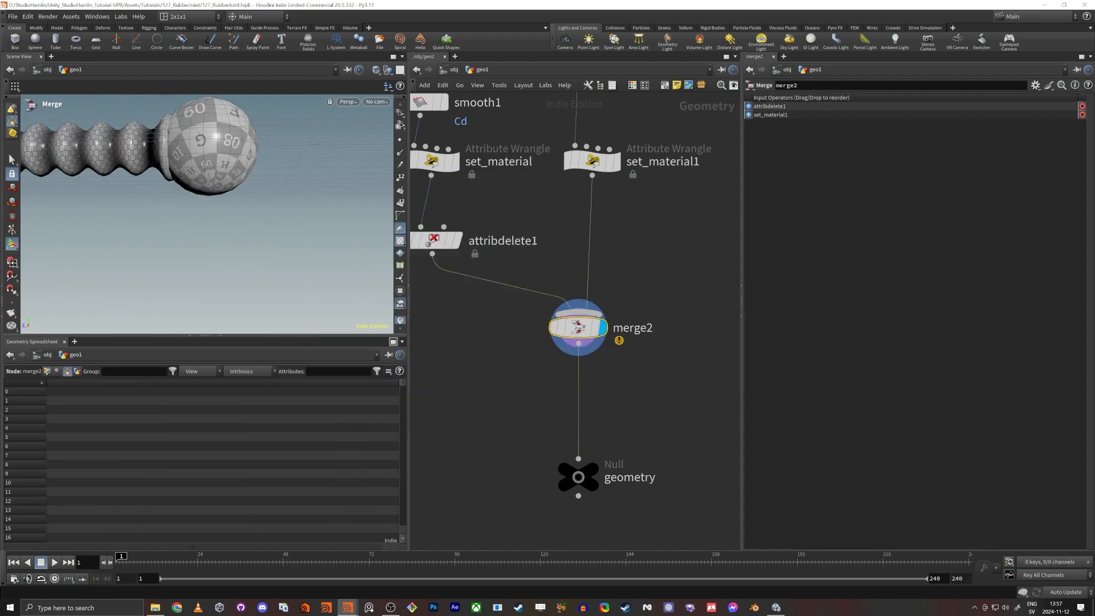
Insert an Attribute Wrangle on the wire between merge2 and the geometry null.
{"action": "key", "text": "Tab"}
{"action": "type", "text": "wra"}
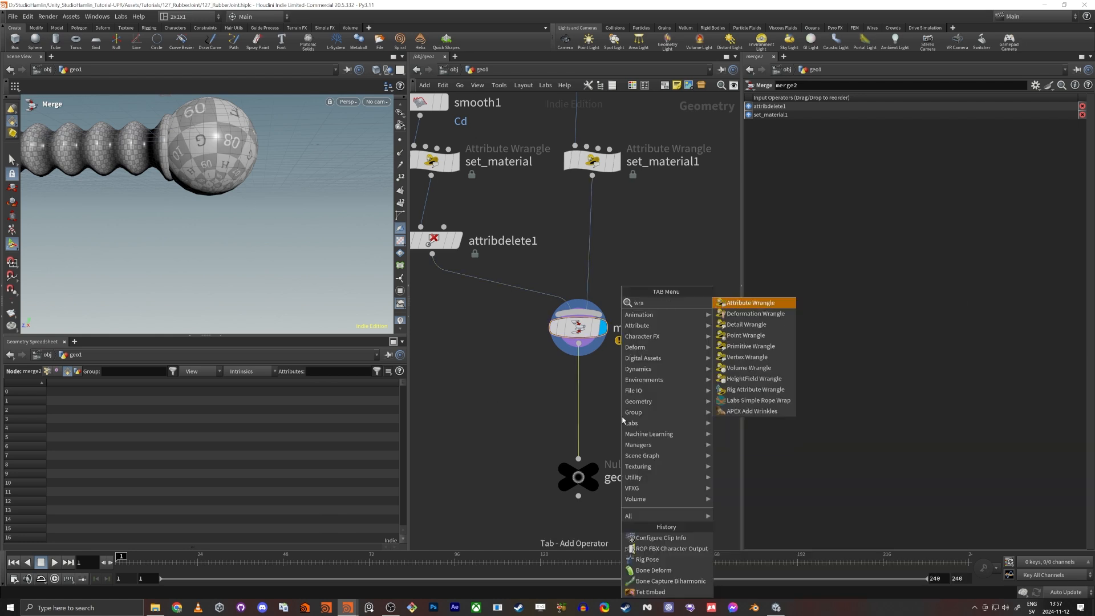
{"action": "key", "text": "Return"}
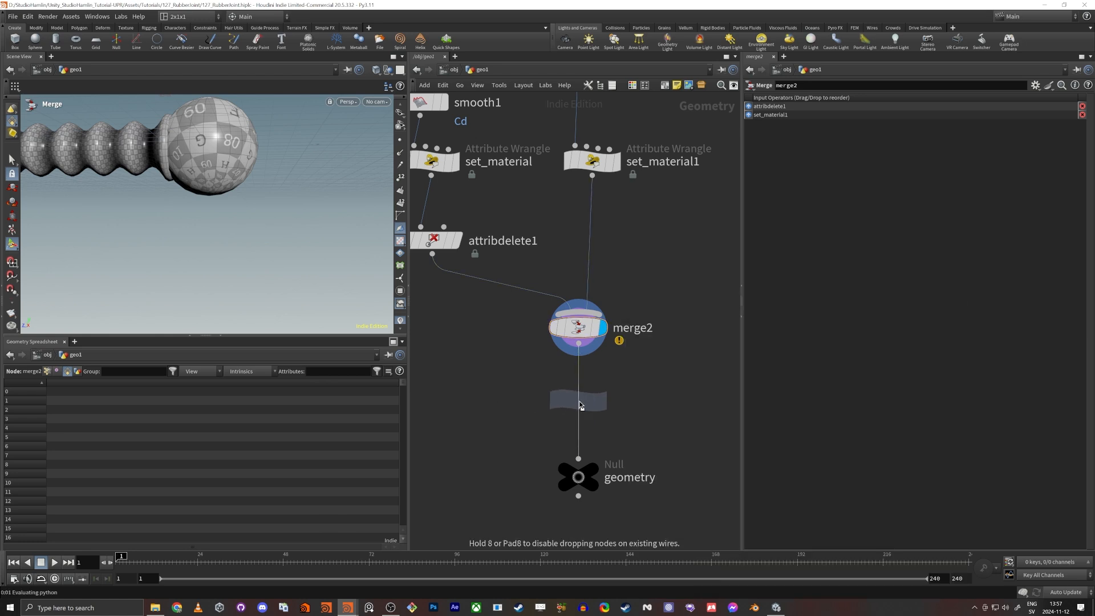
{"action": "left_click", "coordinate": [582, 408]}
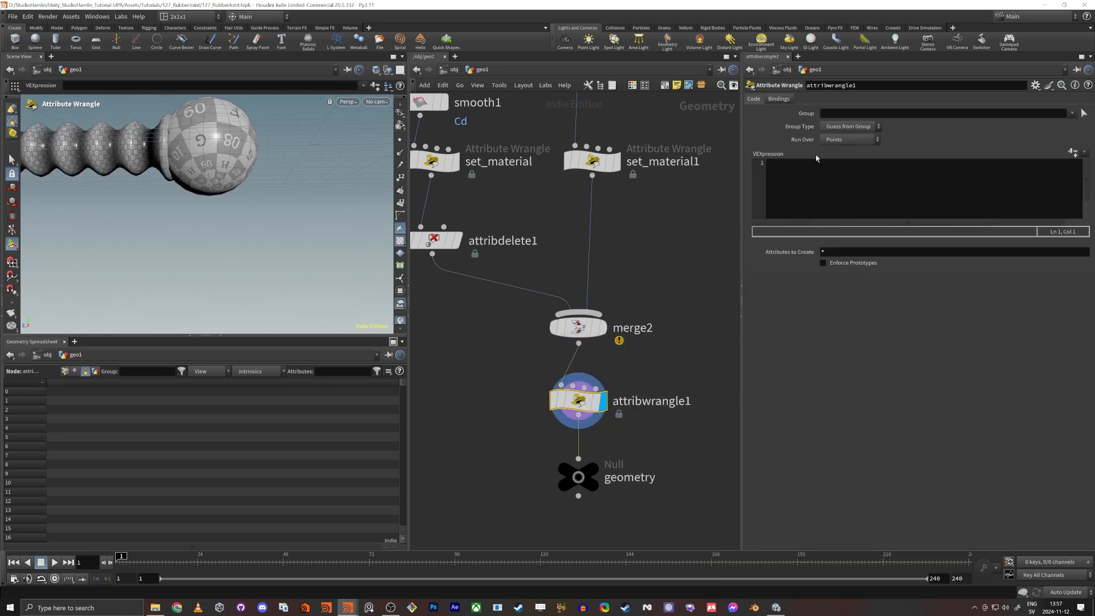
Run the wrangle over Primitives and give it the VEX expression s@name = "Rubber_Arm";.
{"action": "left_click", "coordinate": [848, 139]}
{"action": "left_click", "coordinate": [830, 147]}
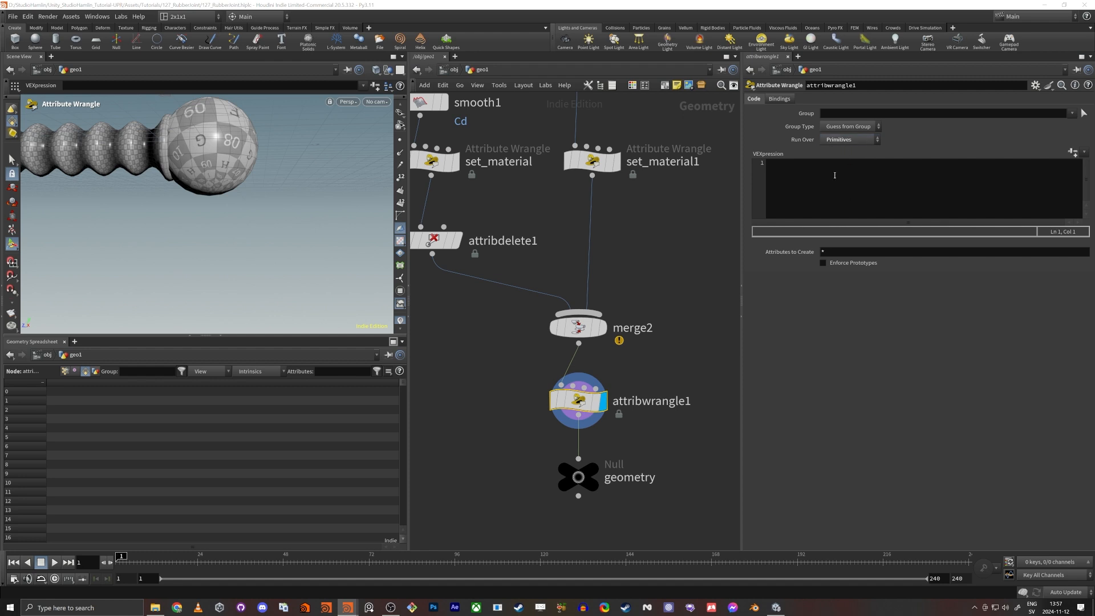
{"action": "left_click", "coordinate": [839, 202]}
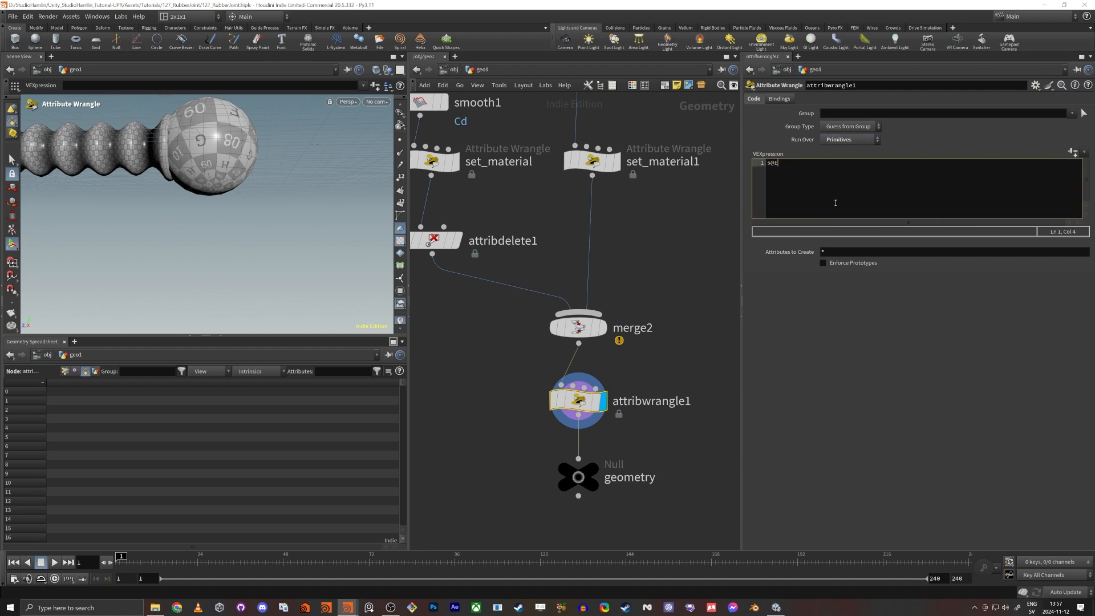
{"action": "type", "text": "s@name = \"R\";"}
{"action": "key", "text": "Left"}
{"action": "key", "text": "Left"}
{"action": "type", "text": "Rubber_"}
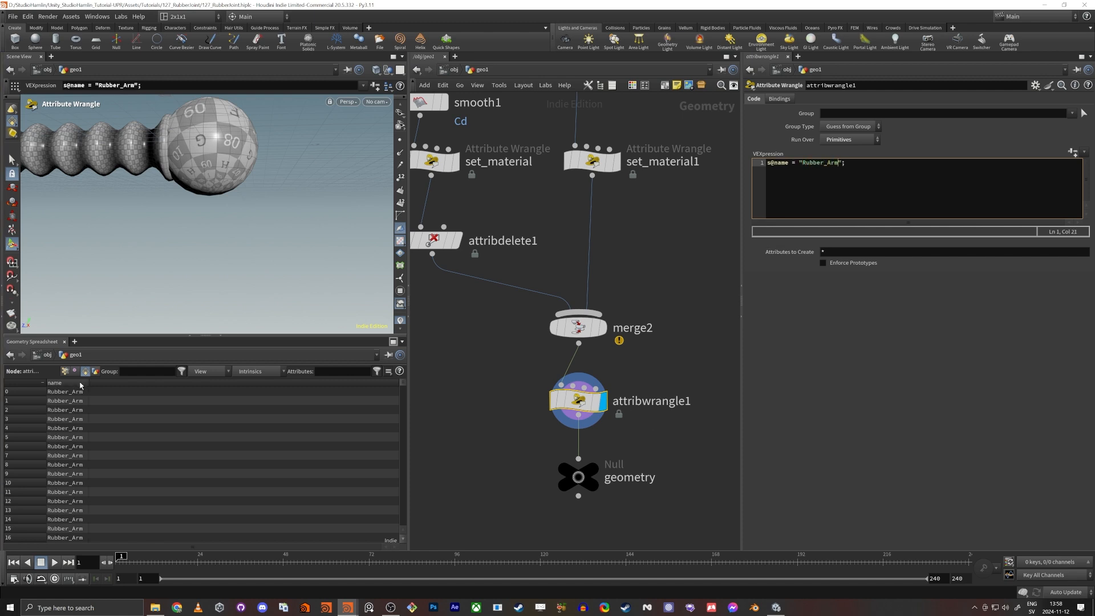
Save the character to disk again from rop_fbxcharacteroutput1.
{"action": "scroll", "coordinate": [399, 478], "scroll_direction": "down", "scroll_amount": 1}
{"action": "scroll", "coordinate": [485, 488], "scroll_direction": "down", "scroll_amount": 3}
{"action": "middle_click_drag", "start_coordinate": [528, 516], "coordinate": [507, 245]}
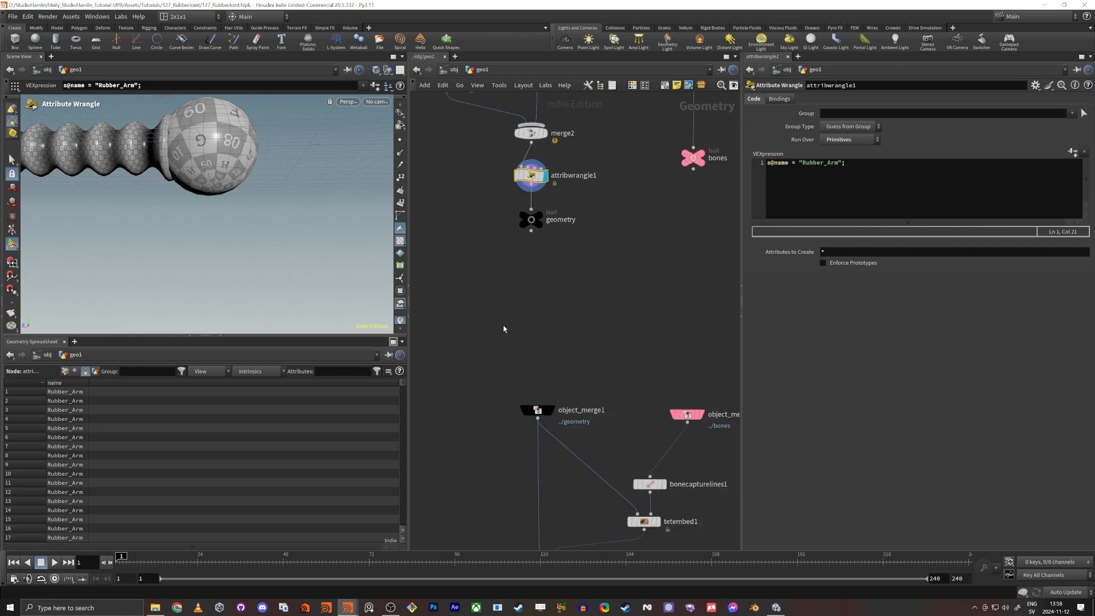
{"action": "scroll", "coordinate": [539, 439], "scroll_direction": "down", "scroll_amount": 3}
{"action": "middle_click_drag", "start_coordinate": [542, 448], "coordinate": [517, 284]}
{"action": "scroll", "coordinate": [522, 388], "scroll_direction": "up", "scroll_amount": 4}
{"action": "left_click", "coordinate": [515, 513]}
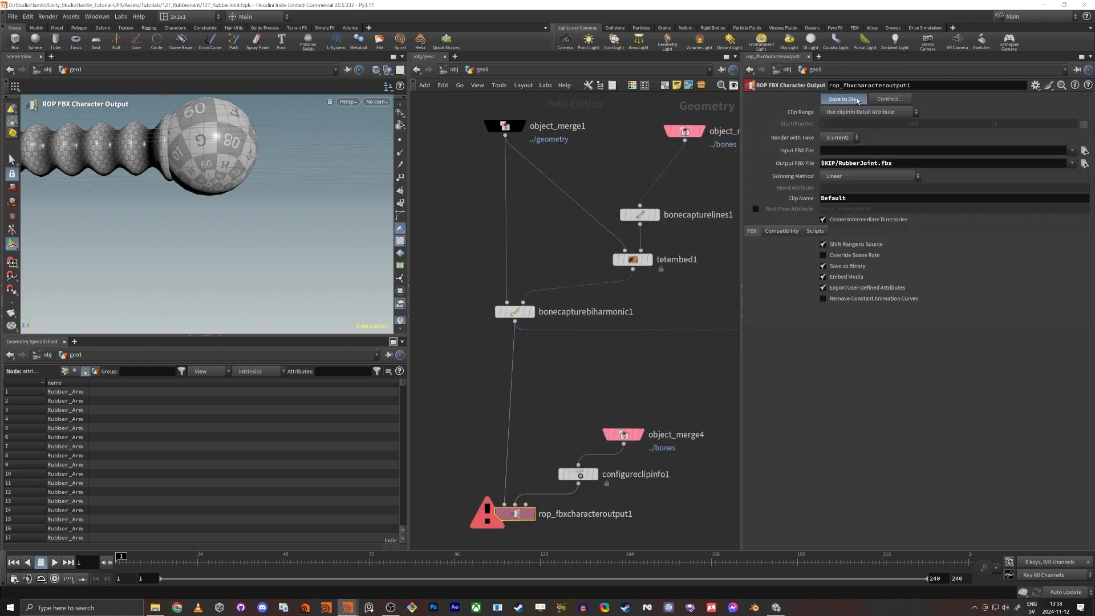
{"action": "left_click", "coordinate": [844, 99]}
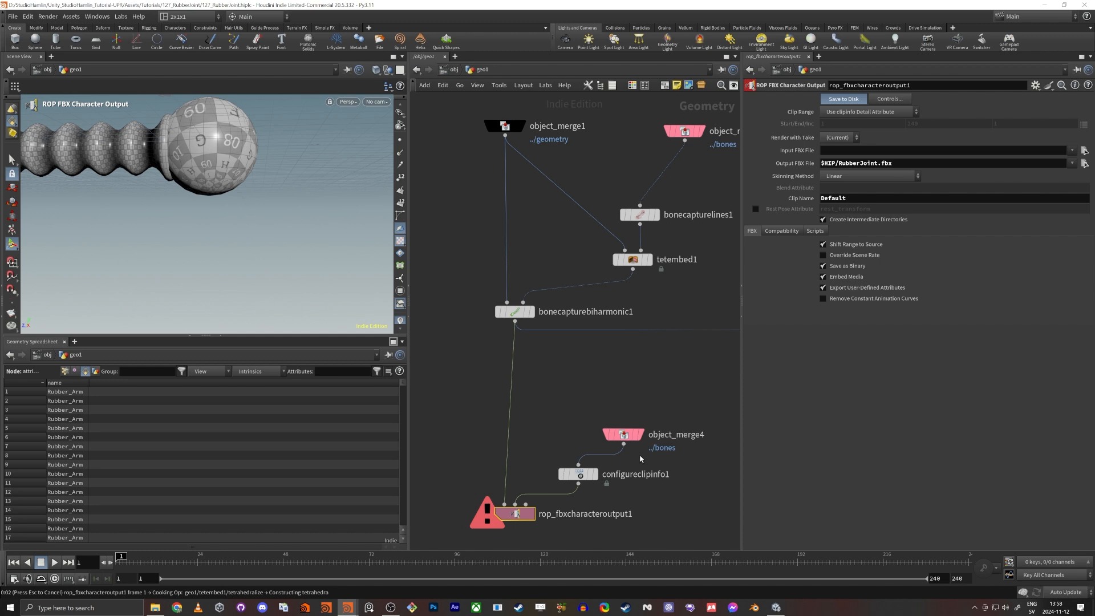
{"action": "middle_click_drag", "start_coordinate": [533, 501], "coordinate": [534, 386]}
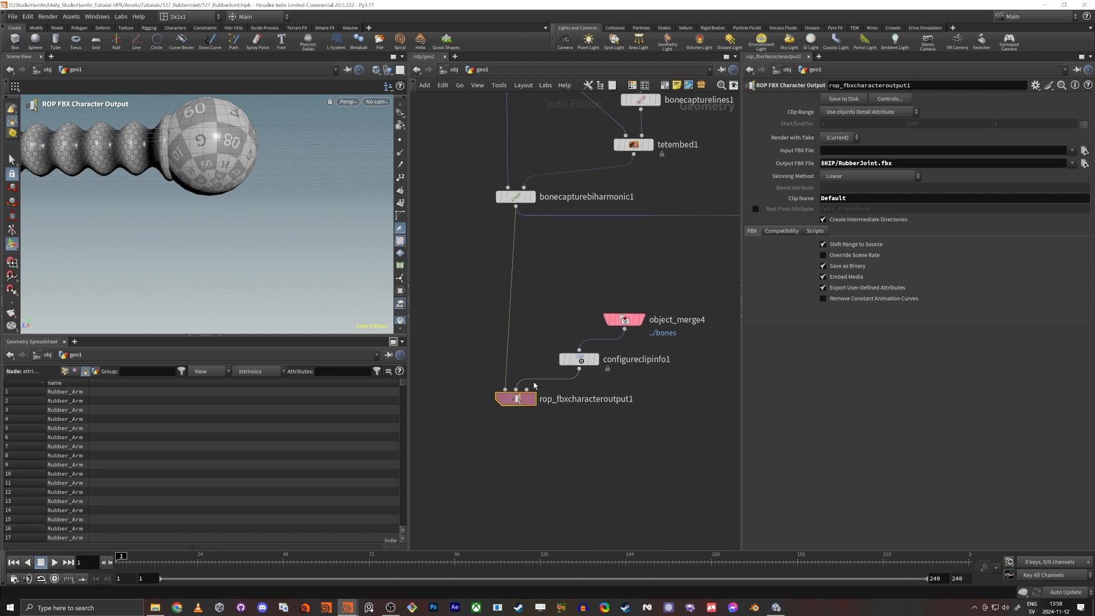
Switch to Unity and open the 127_RubberJoint folder in the project assets.
{"action": "key", "text": "alt+Tab"}
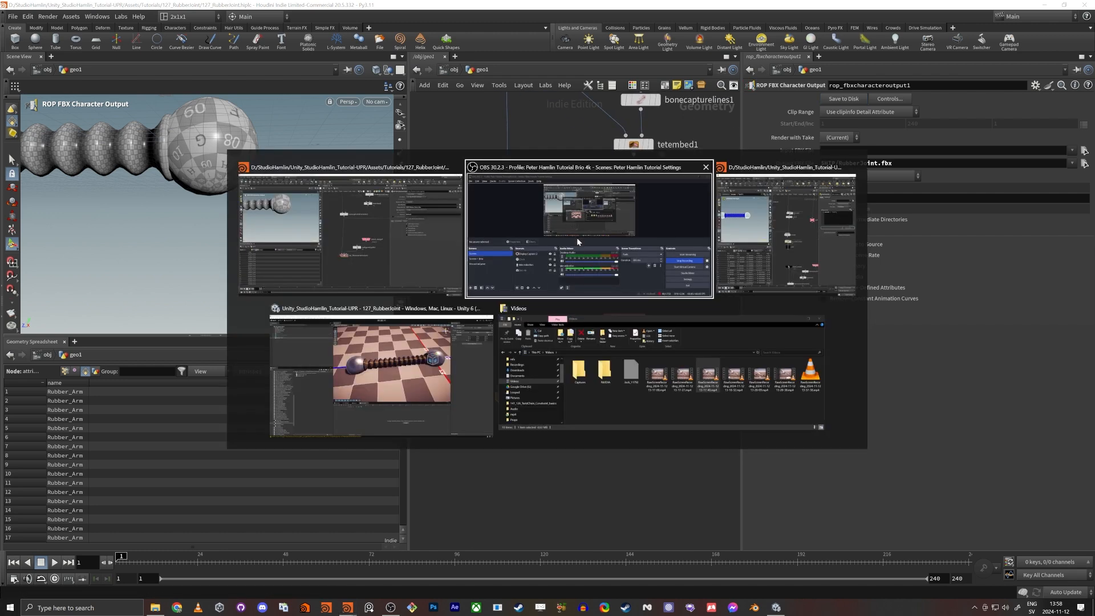
{"action": "left_click", "coordinate": [385, 380]}
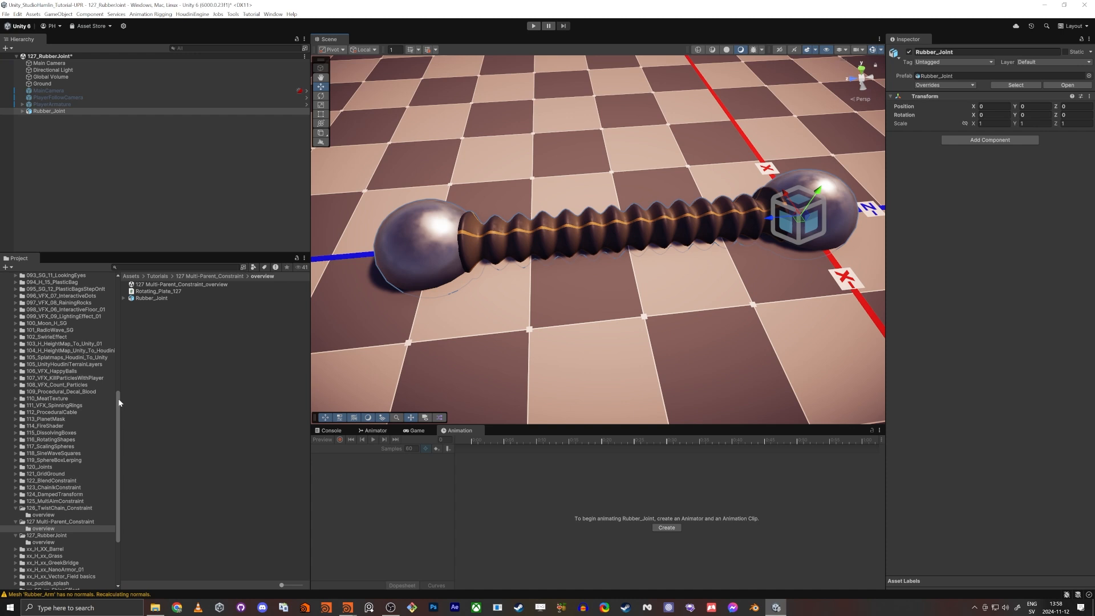
{"action": "left_click", "coordinate": [49, 536]}
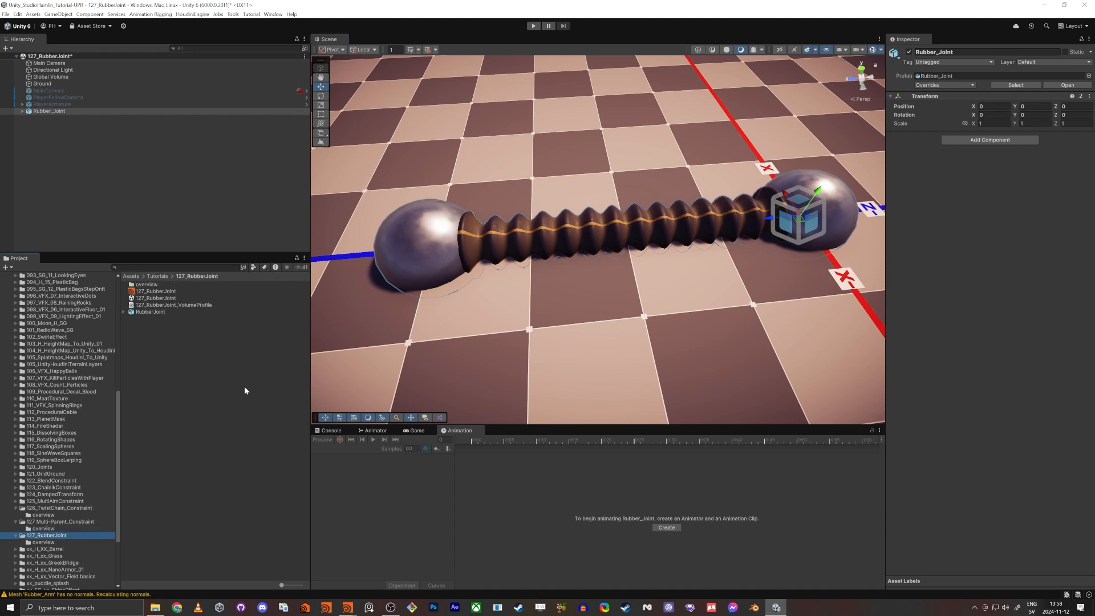
Delete the old Rubber_Joint object from the scene and add the exported RubberJoint asset in its place.
{"action": "left_click", "coordinate": [57, 111]}
{"action": "key", "text": "Delete"}
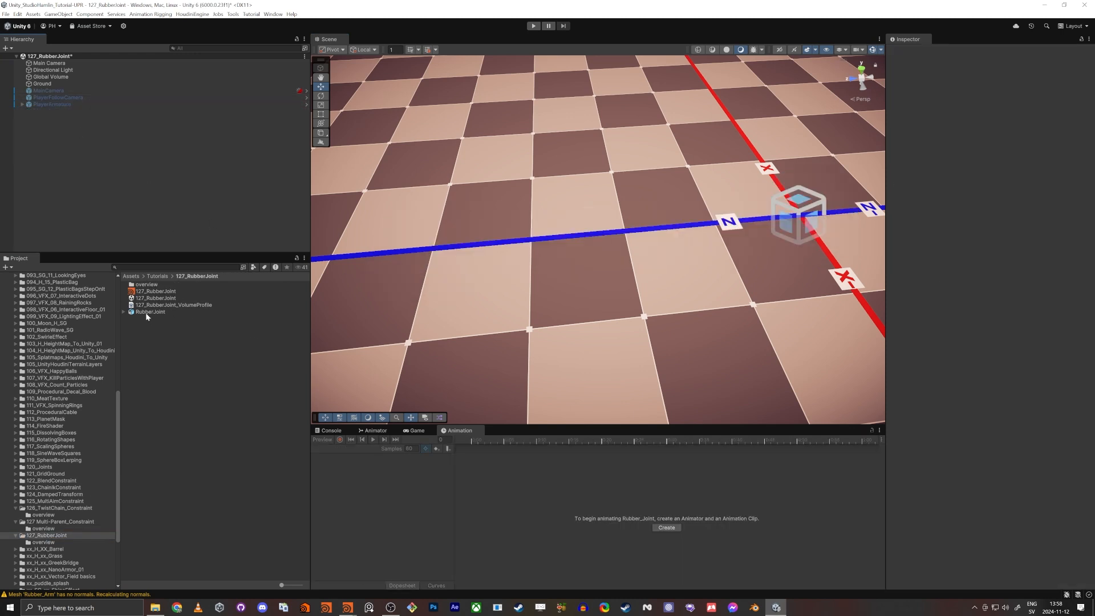
{"action": "left_click_drag", "start_coordinate": [145, 312], "coordinate": [140, 204]}
Raise RubberJoint above the ground to a Y position of about 0.73.
{"action": "right_click_drag", "start_coordinate": [756, 237], "coordinate": [728, 200]}
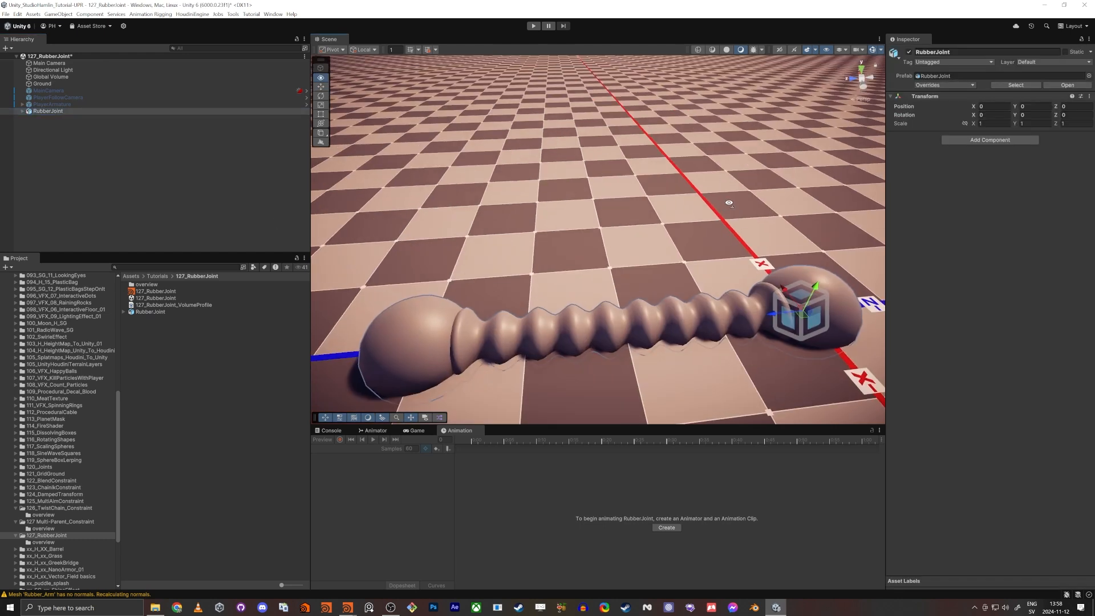
{"action": "scroll", "coordinate": [656, 223], "scroll_direction": "down", "scroll_amount": 6}
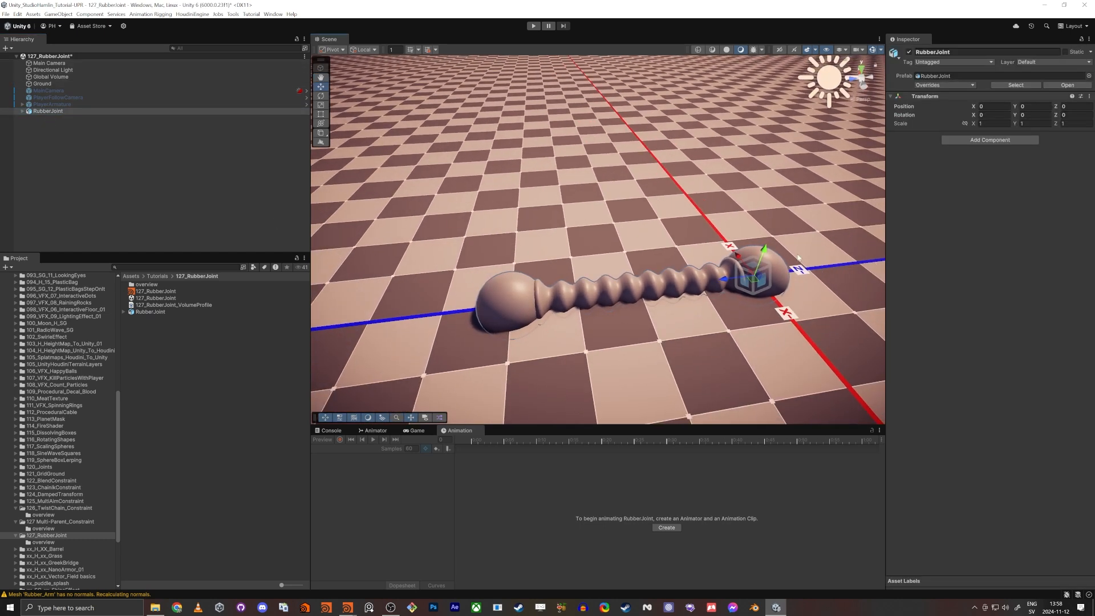
{"action": "left_click_drag", "start_coordinate": [766, 255], "coordinate": [779, 218]}
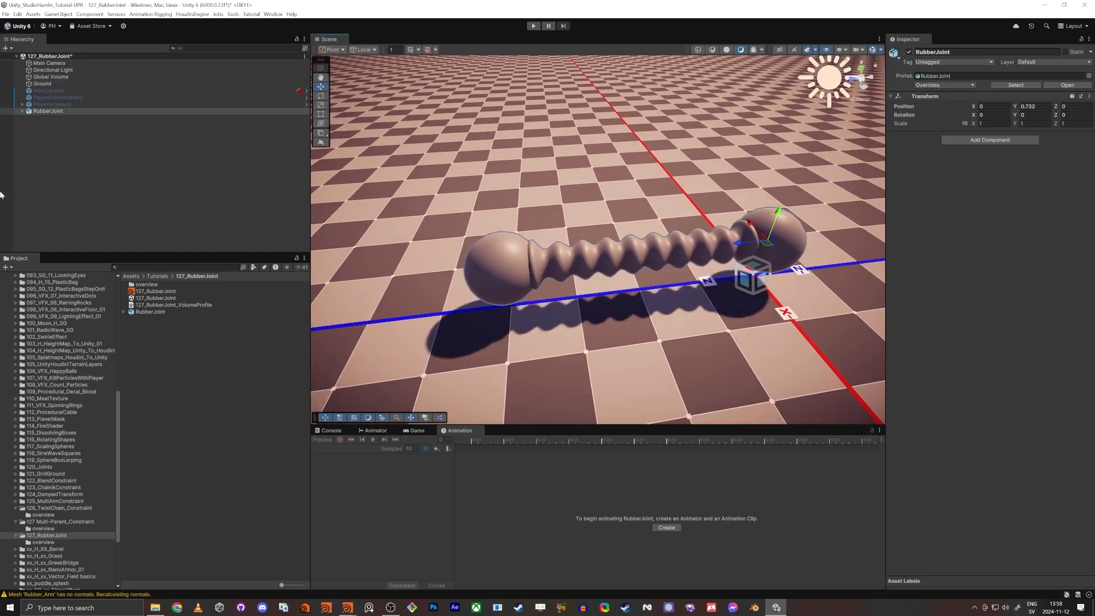
Expand RubberJoint and its complete bone chain in the hierarchy.
{"action": "left_click", "coordinate": [22, 111]}
{"action": "left_click", "coordinate": [31, 118]}
{"action": "left_click", "coordinate": [29, 118], "text": "alt"}
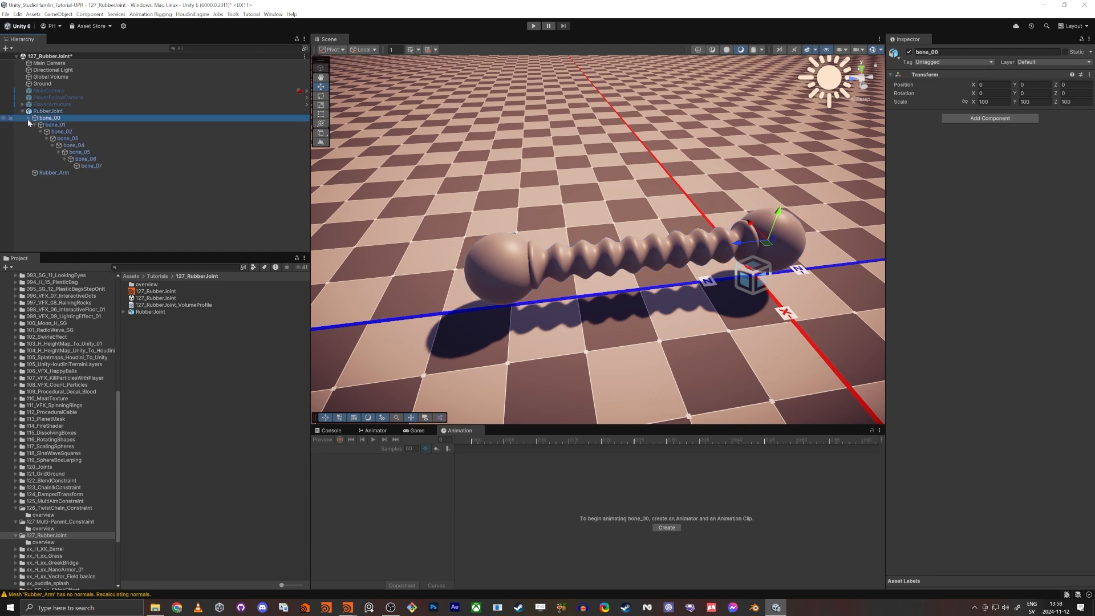
Try rotating bone_00 through bone_07 together, and undo the rotation.
{"action": "left_click", "coordinate": [91, 166], "text": "shift"}
{"action": "key", "text": "e"}
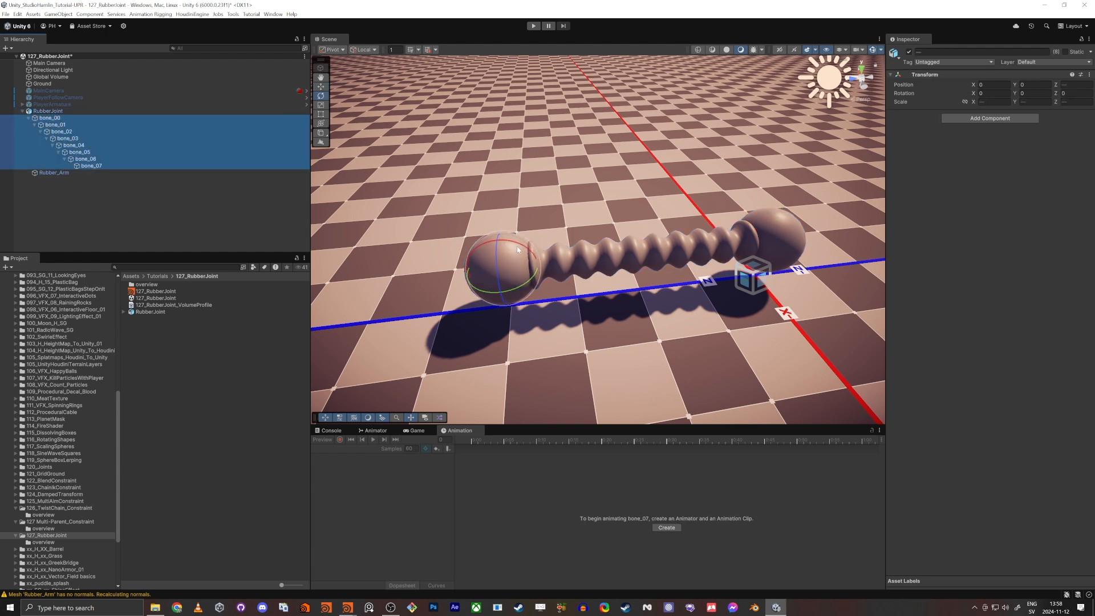
{"action": "left_click_drag", "start_coordinate": [500, 262], "coordinate": [557, 249]}
{"action": "key", "text": "ctrl+z"}
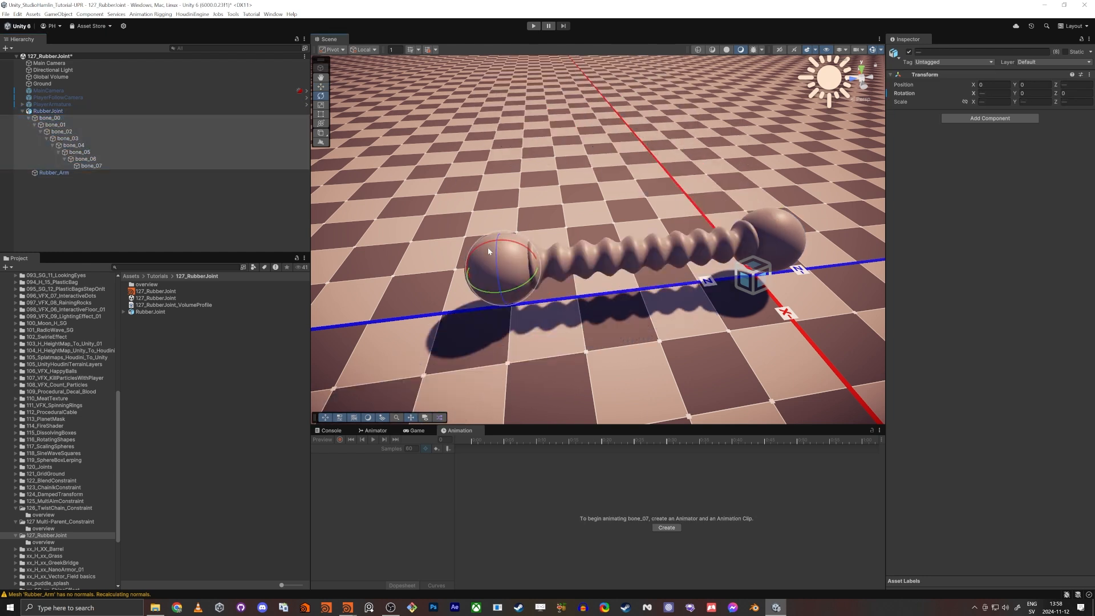
Bend the joint by rotating only bone_01 through bone_06 to about -26.24 on X.
{"action": "left_click", "coordinate": [51, 125], "text": "shift"}
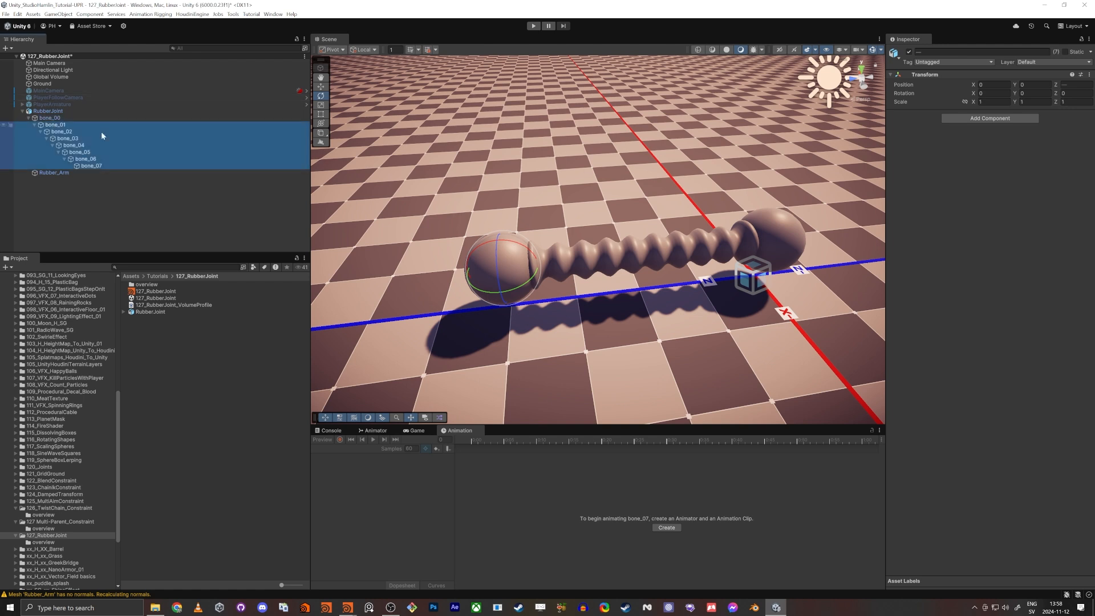
{"action": "left_click", "coordinate": [115, 167], "text": "ctrl"}
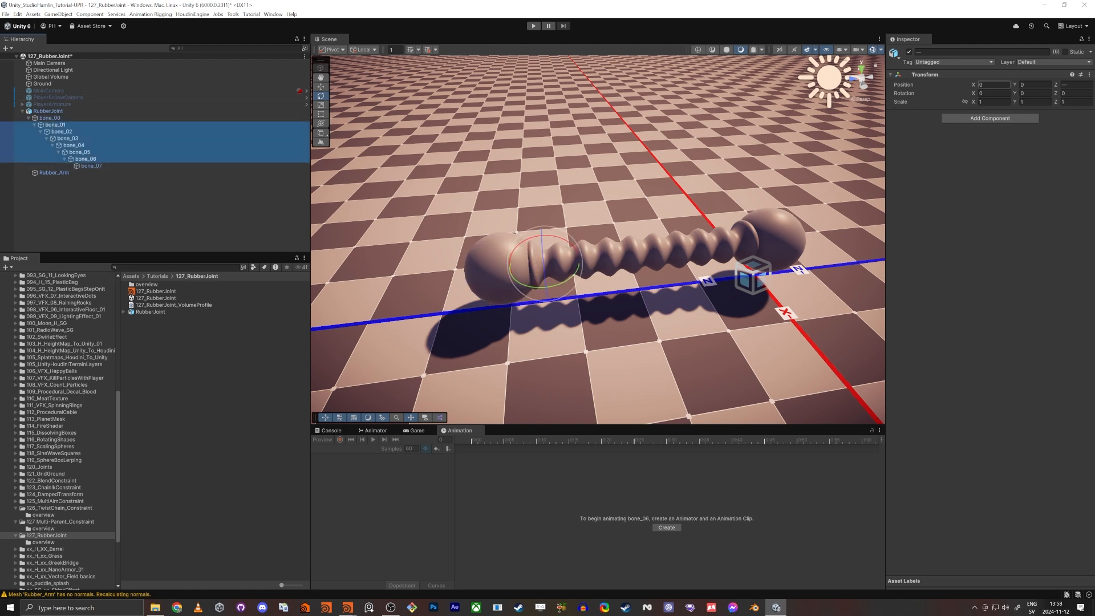
{"action": "left_click", "coordinate": [975, 95]}
{"action": "left_click_drag", "start_coordinate": [975, 95], "coordinate": [638, 185]}
{"action": "right_click_drag", "start_coordinate": [581, 197], "coordinate": [440, 193]}
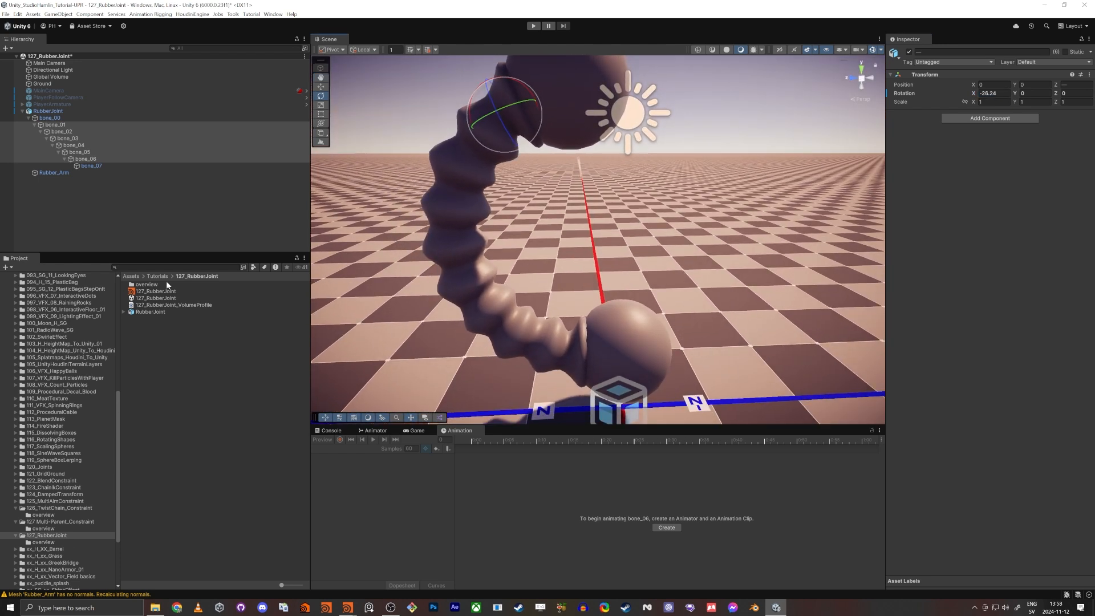
Apply the Steel material from the overview folder to the joint and select its Rubber_Arm mesh to check the material slots.
{"action": "double_click", "coordinate": [139, 285]}
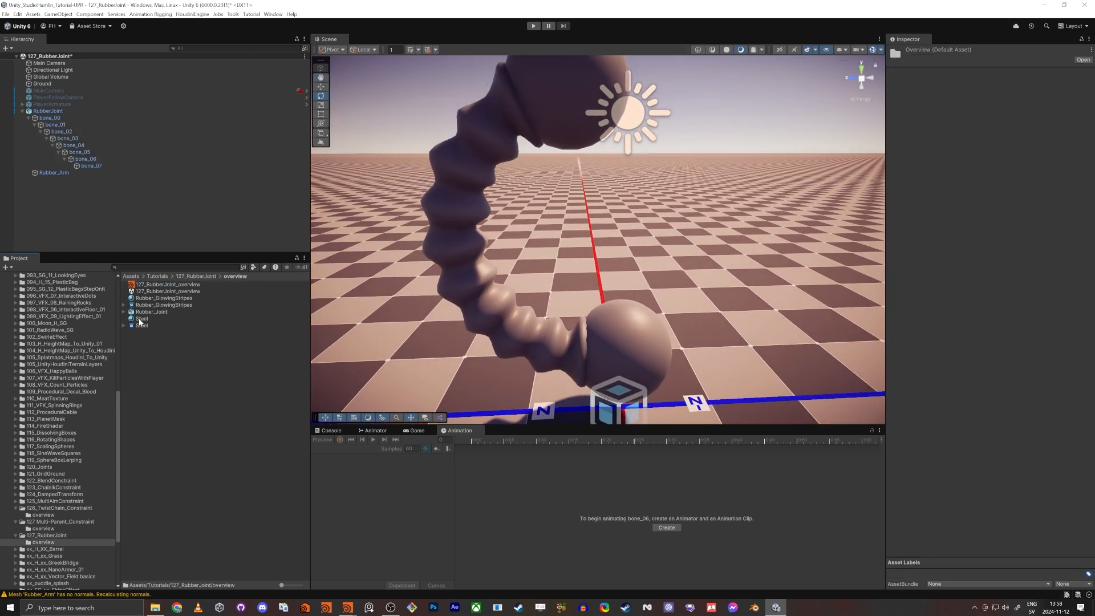
{"action": "mouse_move", "coordinate": [139, 321]}
{"action": "left_mouse_down"}
{"action": "mouse_move", "coordinate": [594, 322]}
{"action": "mouse_move", "coordinate": [624, 334]}
{"action": "left_mouse_up"}
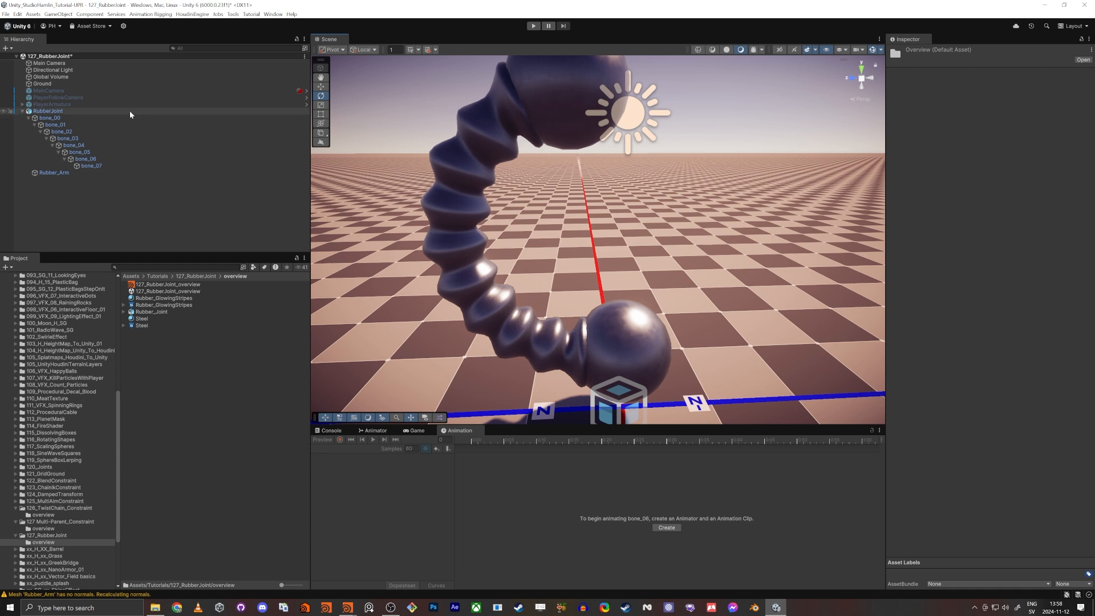
{"action": "left_click", "coordinate": [69, 111]}
{"action": "left_click", "coordinate": [52, 124]}
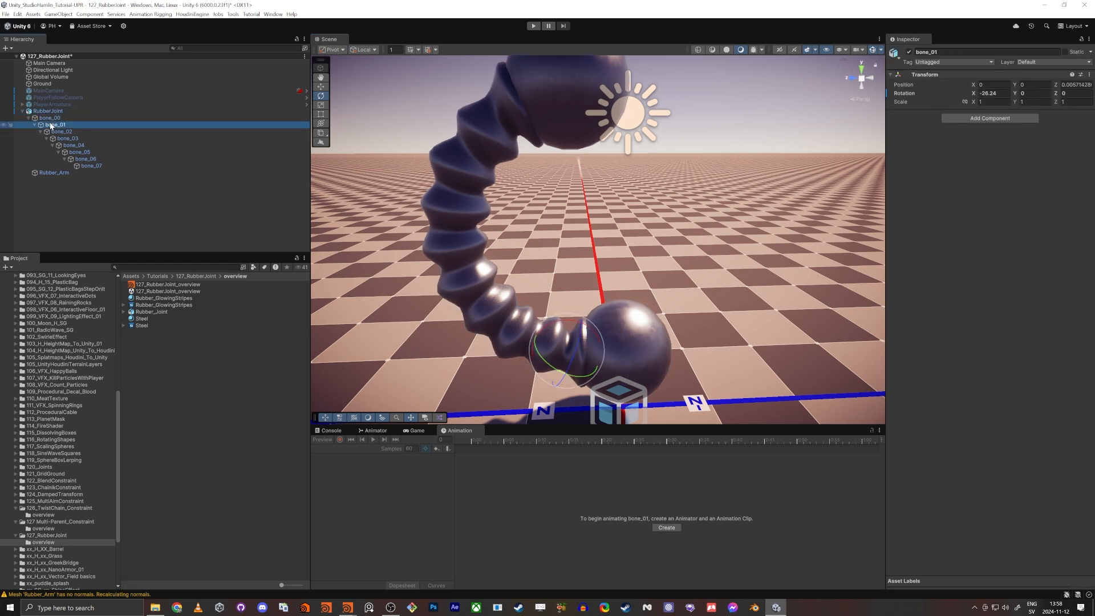
{"action": "left_click", "coordinate": [52, 112]}
{"action": "left_click", "coordinate": [52, 172]}
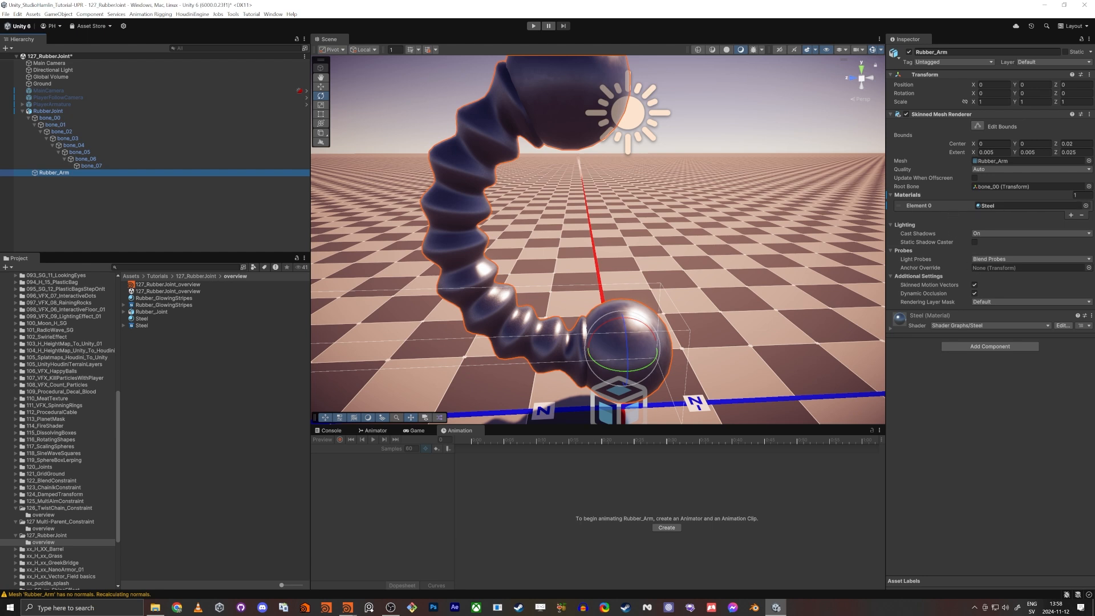
Switch to Houdini and set the set_material wrangle for the Rubber part to run over Primitives.
{"action": "key", "text": "alt+Tab"}
{"action": "key", "text": "alt+Tab"}
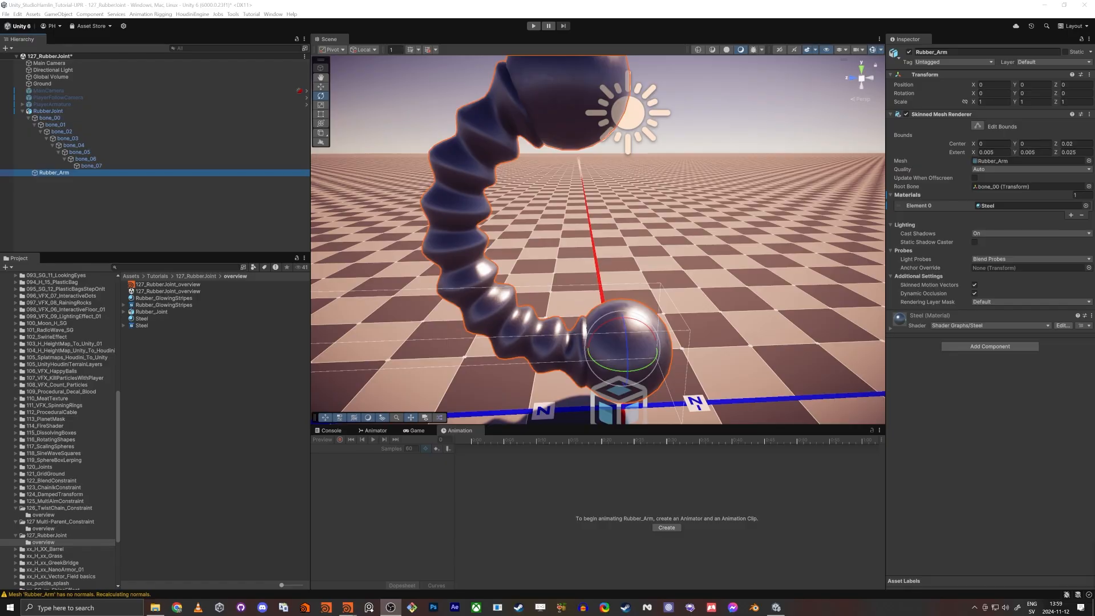
{"action": "key", "text": "alt+Tab"}
{"action": "left_click", "coordinate": [505, 478]}
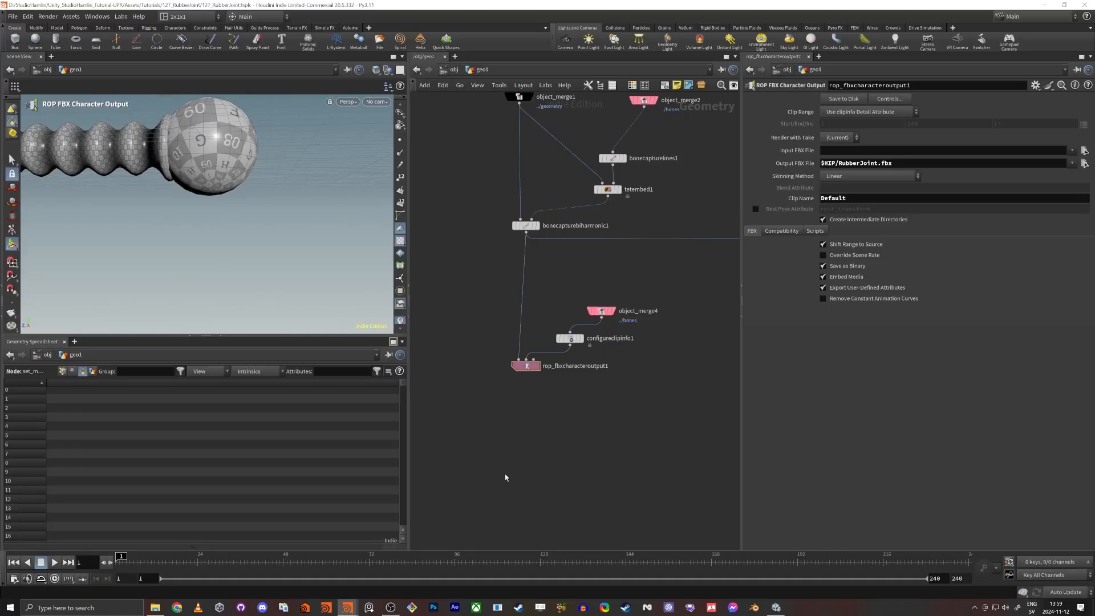
{"action": "middle_click_drag", "start_coordinate": [477, 397], "coordinate": [508, 494]}
{"action": "middle_click_drag", "start_coordinate": [530, 279], "coordinate": [515, 516]}
{"action": "middle_click_drag", "start_coordinate": [488, 277], "coordinate": [491, 391]}
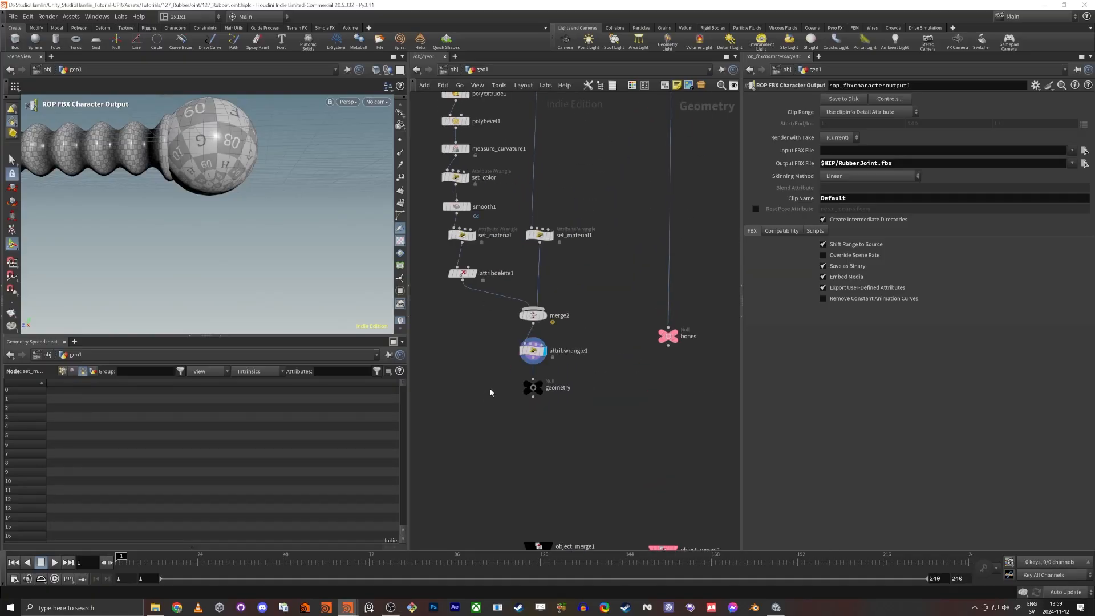
{"action": "middle_click_drag", "start_coordinate": [486, 326], "coordinate": [519, 431]}
{"action": "scroll", "coordinate": [535, 341], "scroll_direction": "up", "scroll_amount": 4}
{"action": "left_click_drag", "start_coordinate": [571, 432], "coordinate": [431, 358]}
{"action": "left_click", "coordinate": [468, 368]}
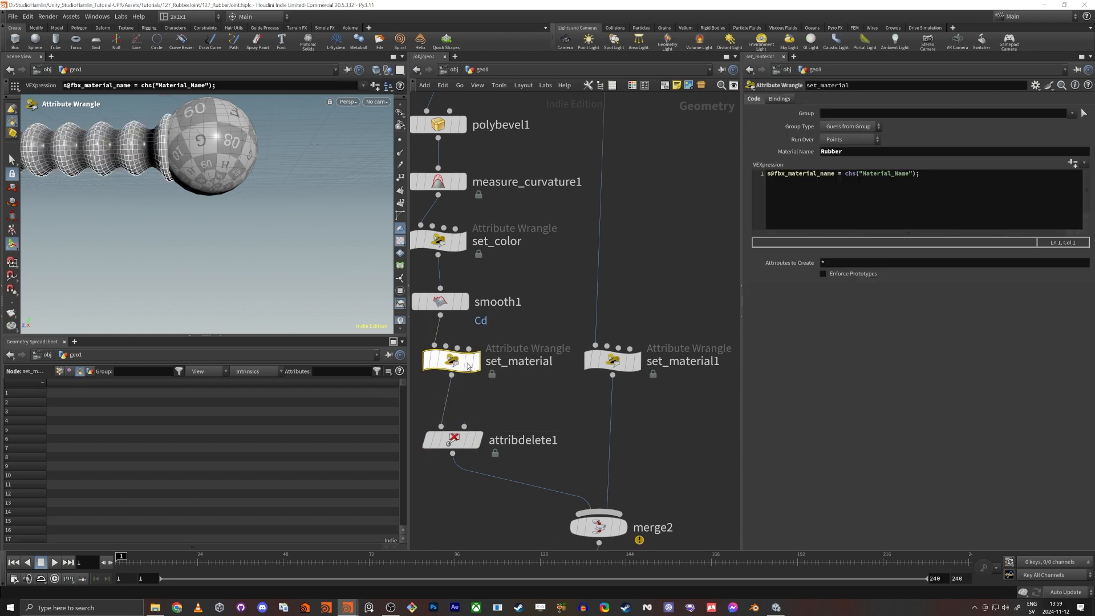
{"action": "left_click", "coordinate": [827, 142]}
{"action": "left_click", "coordinate": [838, 157]}
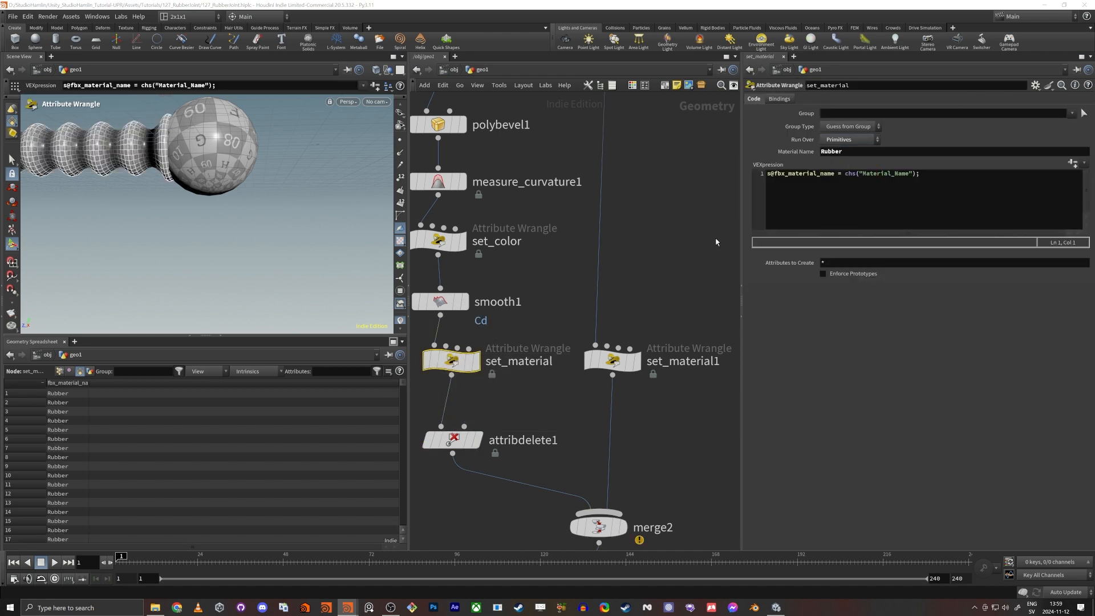
Set the set_material1 wrangle, which assigns the Steel material name, to run over Primitives.
{"action": "left_click_drag", "start_coordinate": [716, 242], "coordinate": [607, 397]}
{"action": "left_click", "coordinate": [843, 143]}
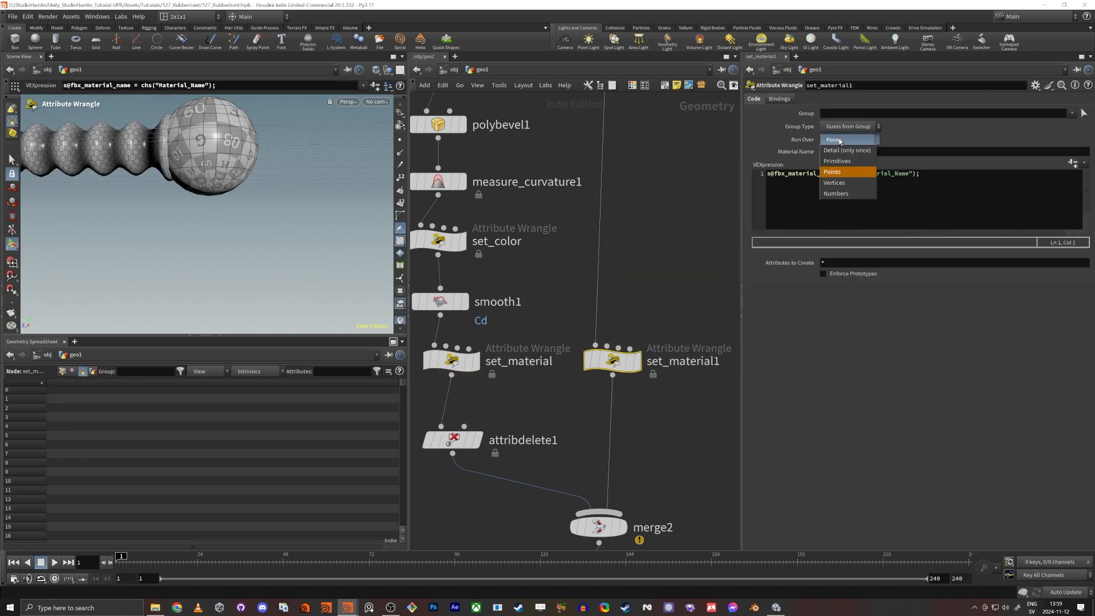
{"action": "left_click", "coordinate": [856, 160]}
Export the joint again to $HIP/RubberJoint.fbx from the rop_fbxcharacteroutput1 node.
{"action": "middle_click_drag", "start_coordinate": [654, 271], "coordinate": [640, 239]}
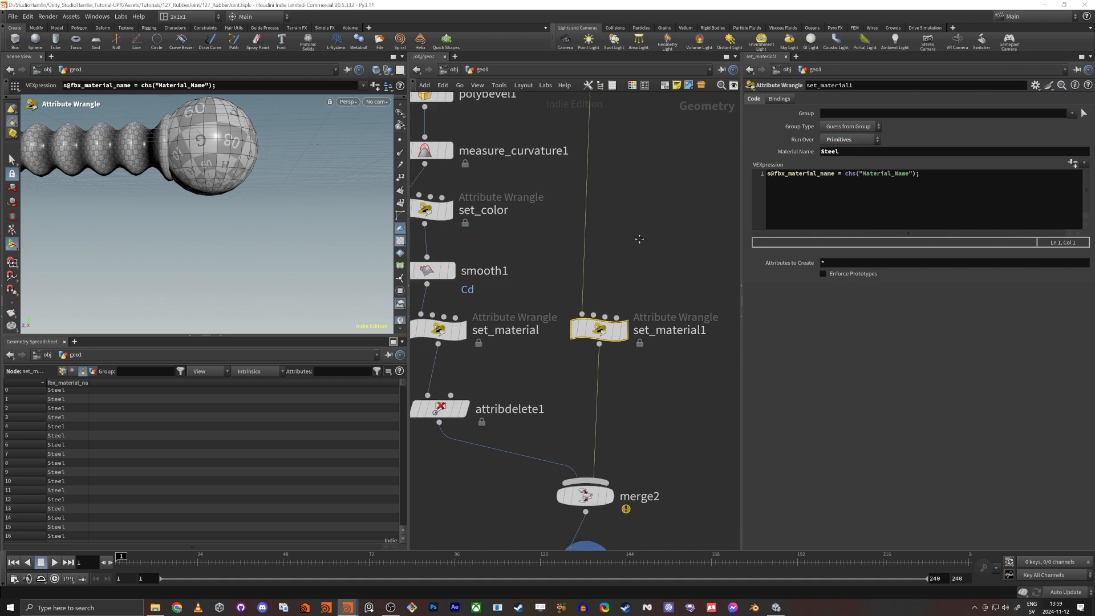
{"action": "scroll", "coordinate": [639, 234], "scroll_direction": "down", "scroll_amount": 5}
{"action": "middle_click_drag", "start_coordinate": [580, 459], "coordinate": [476, 213]}
{"action": "middle_click_drag", "start_coordinate": [490, 507], "coordinate": [481, 352]}
{"action": "left_click_drag", "start_coordinate": [481, 352], "coordinate": [528, 388]}
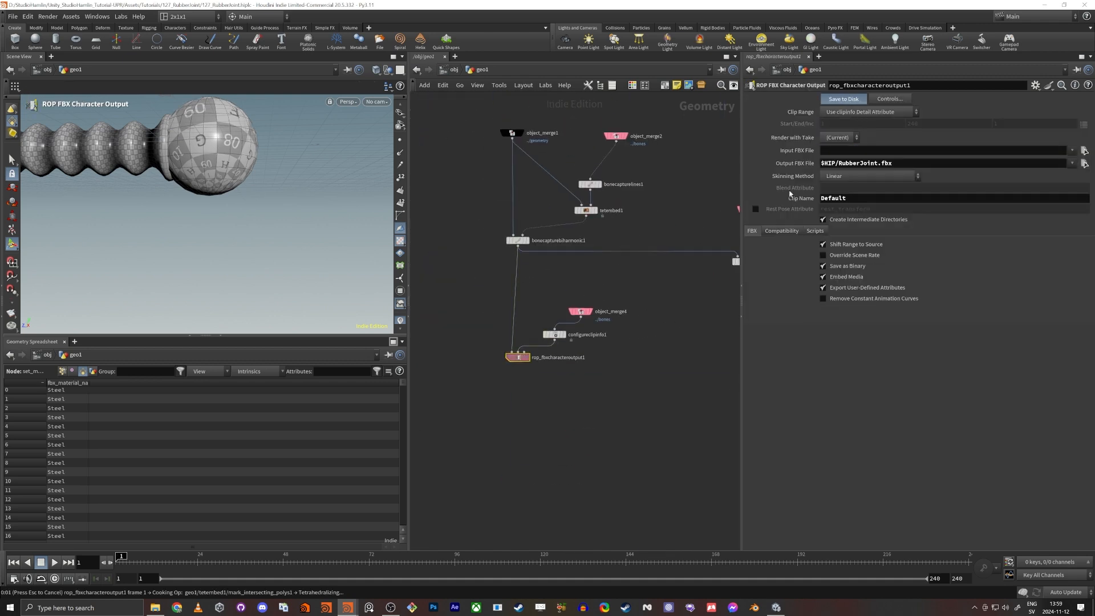
Switch to Unity and assign Rubber_GlowingStripes to Element 0 and the overview folder's Steel material to Element 1 of Rubber_Arm.
{"action": "key", "text": "alt+Tab"}
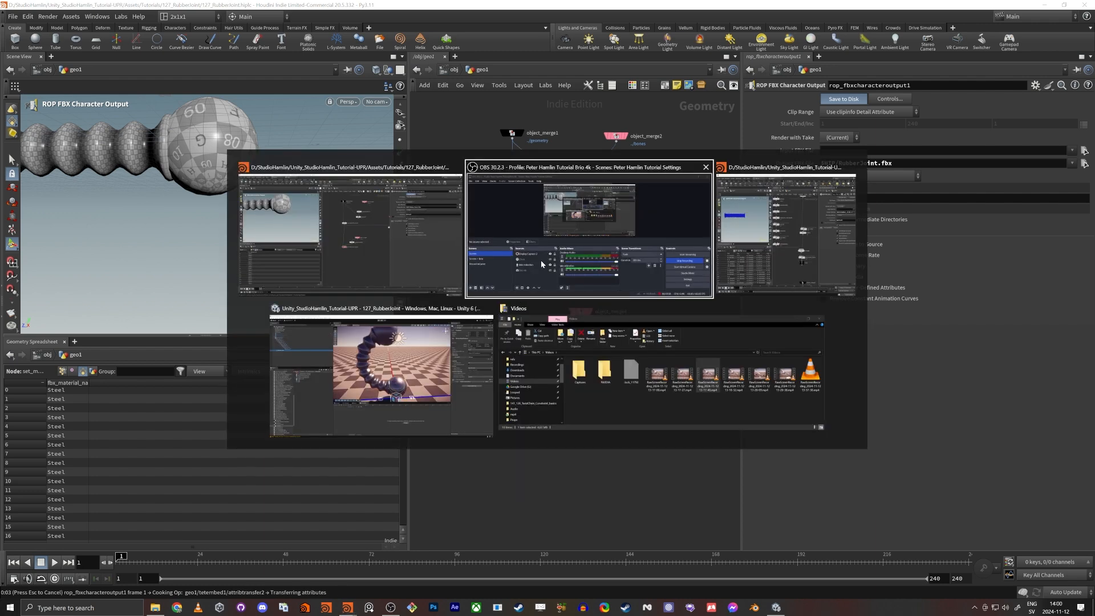
{"action": "left_click", "coordinate": [460, 324]}
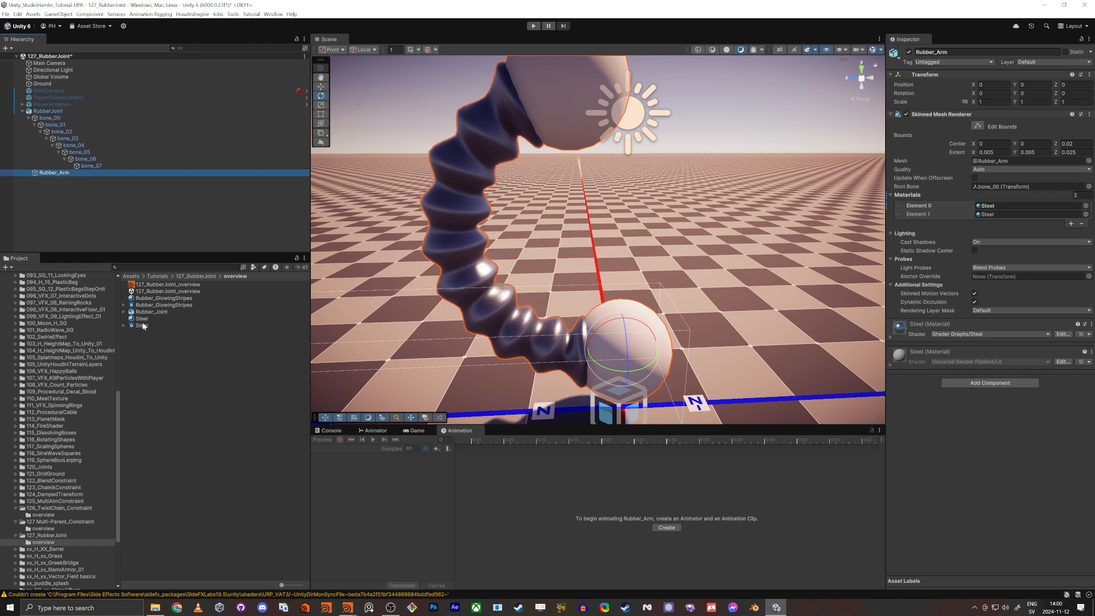
{"action": "left_click_drag", "start_coordinate": [144, 307], "coordinate": [1000, 209]}
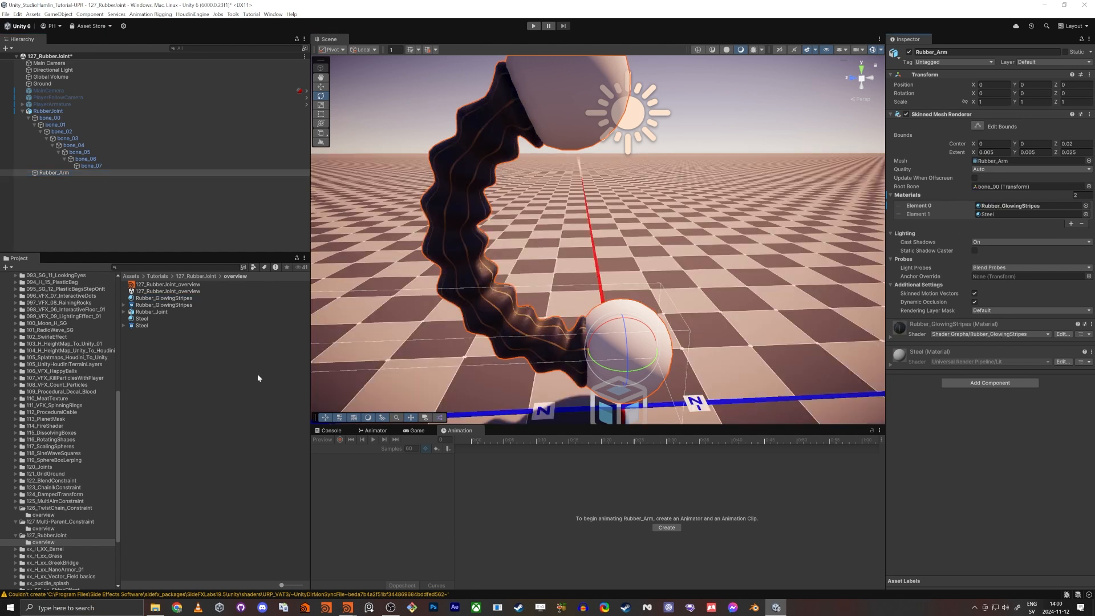
{"action": "left_click_drag", "start_coordinate": [144, 320], "coordinate": [1033, 215]}
{"action": "right_click_drag", "start_coordinate": [640, 337], "coordinate": [650, 299]}
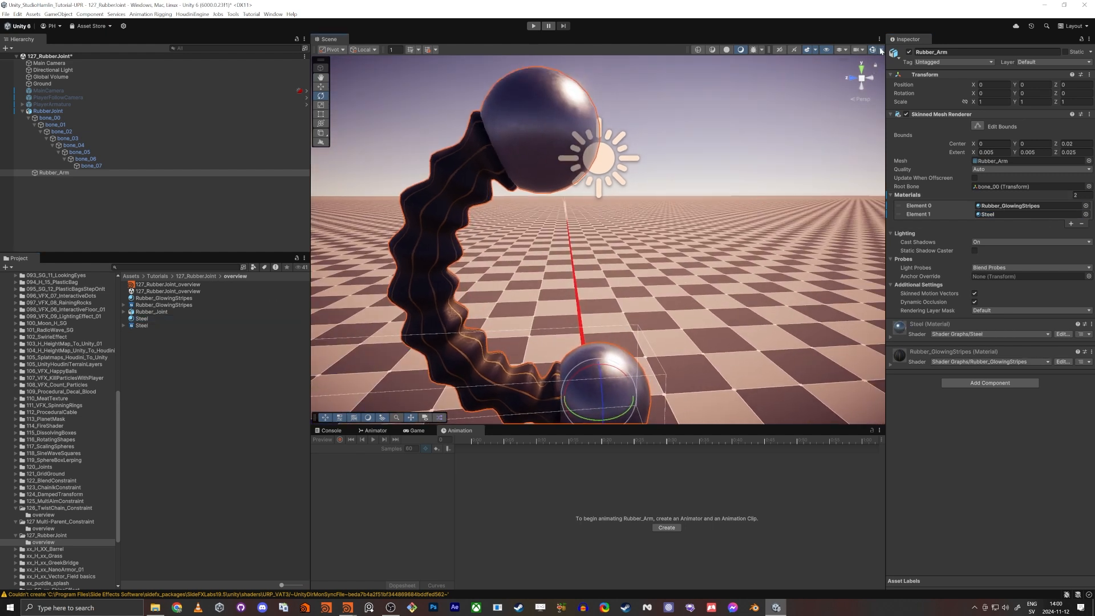
Hide the gizmos in the scene and deselect Rubber_Arm to show the bent joint with its two materials.
{"action": "left_click", "coordinate": [874, 51]}
{"action": "right_click_drag", "start_coordinate": [755, 275], "coordinate": [420, 273]}
{"action": "left_click", "coordinate": [246, 233]}
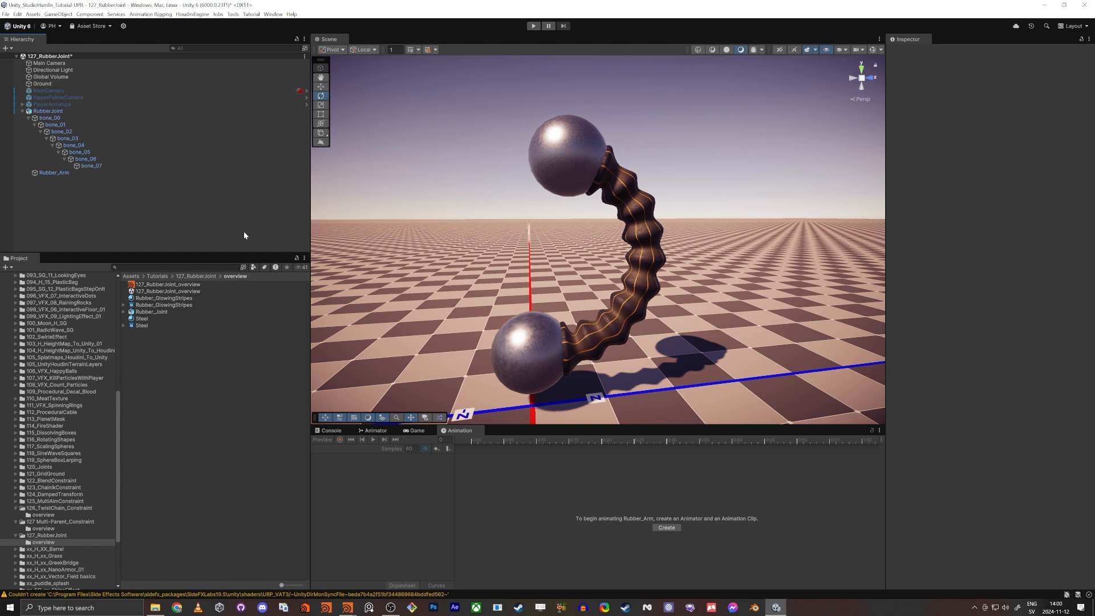